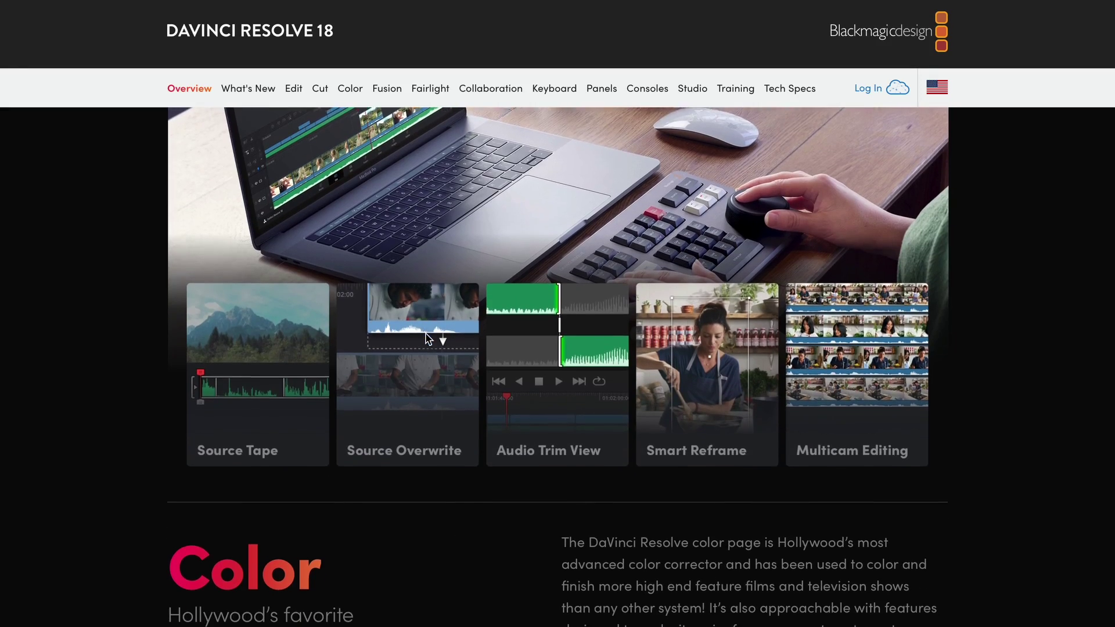
- Look through the feature descriptions on the DaVinci Resolve 18 Overview and Edit web pages
scroll(428, 338, down, 7)
scroll(428, 339, down, 2)
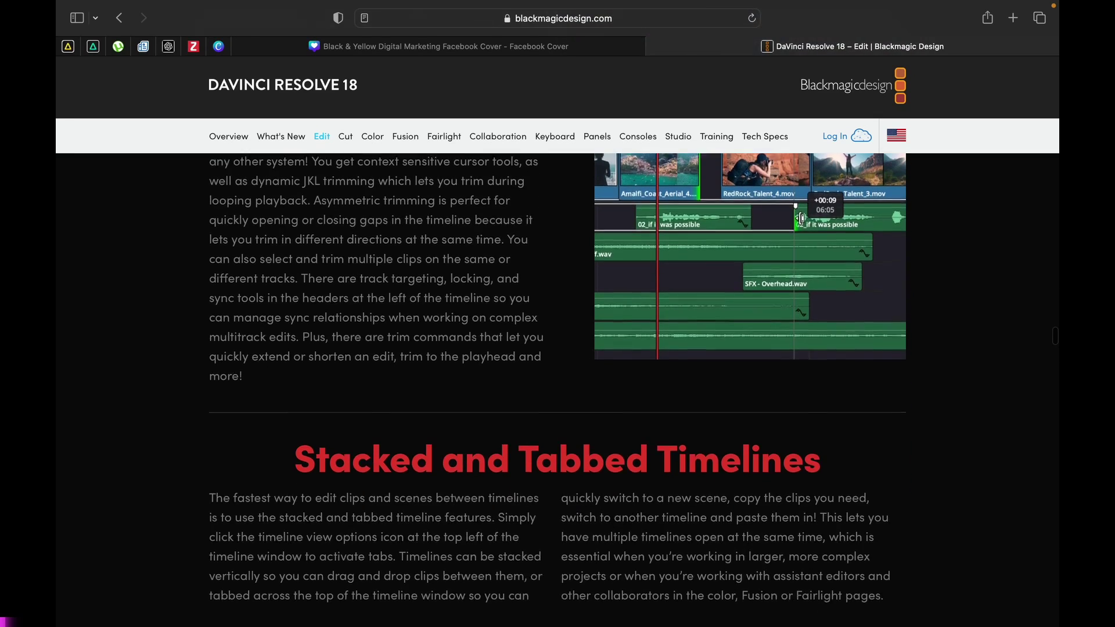
scroll(557, 389, down, 10)
scroll(558, 389, down, 6)
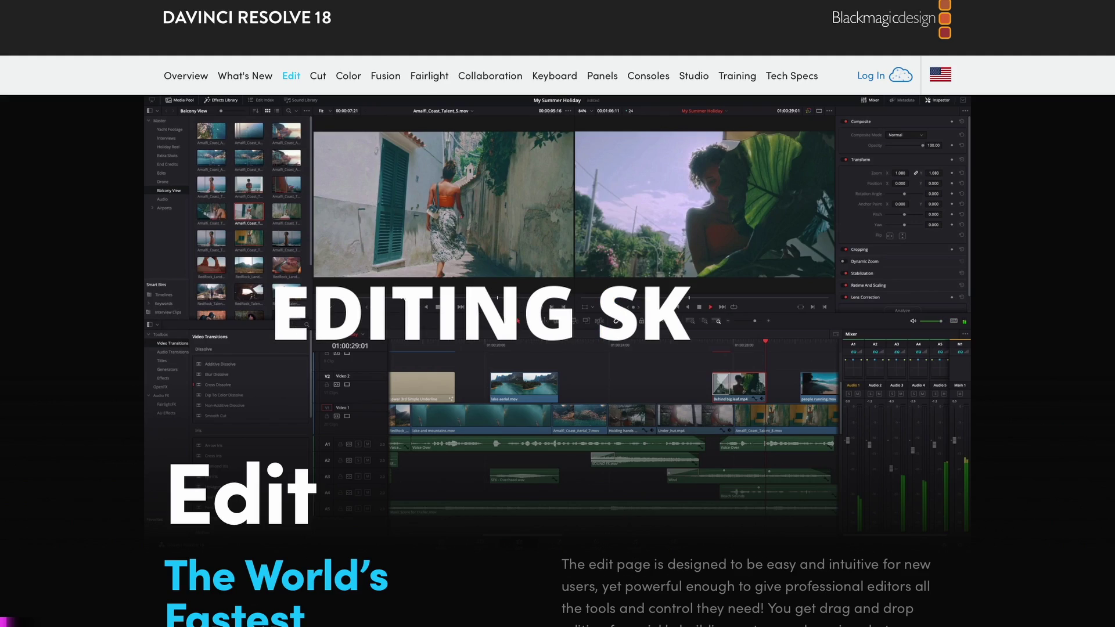
scroll(386, 340, down, 5)
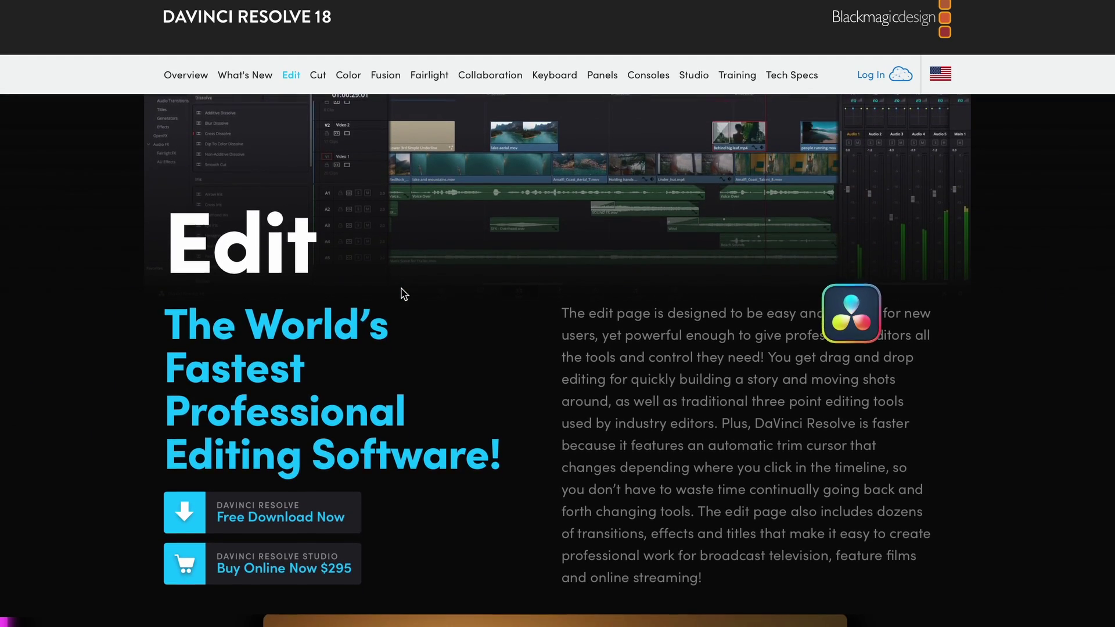
scroll(496, 277, down, 1)
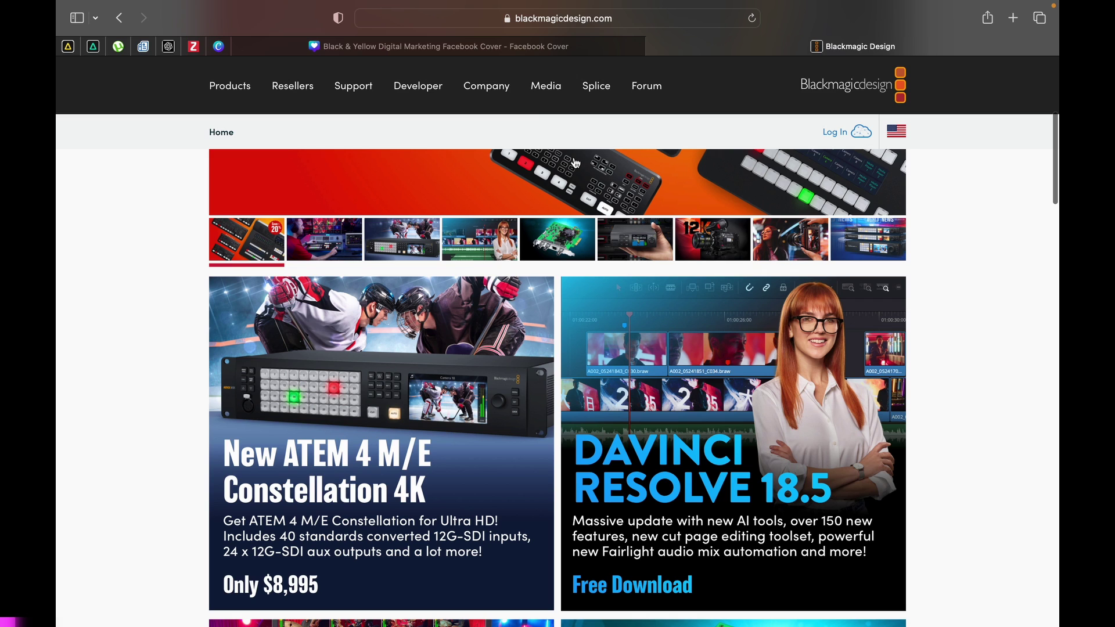
- Open the DaVinci Resolve product page from the DaVinci Resolve 18.5 promotion on the Blackmagic Design home page
click(629, 18)
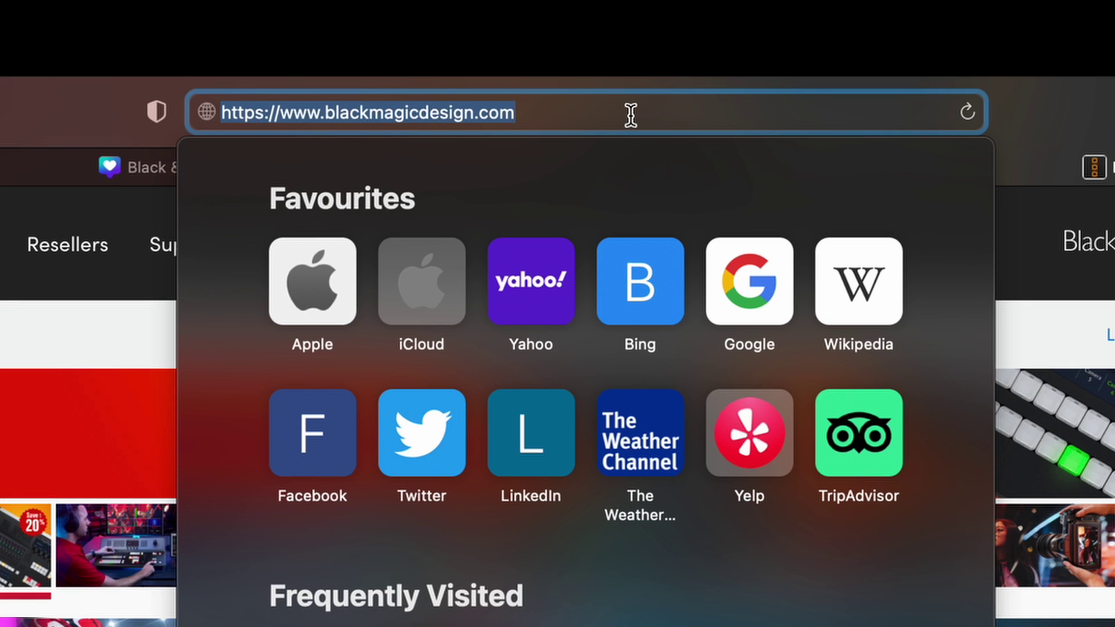
click(580, 19)
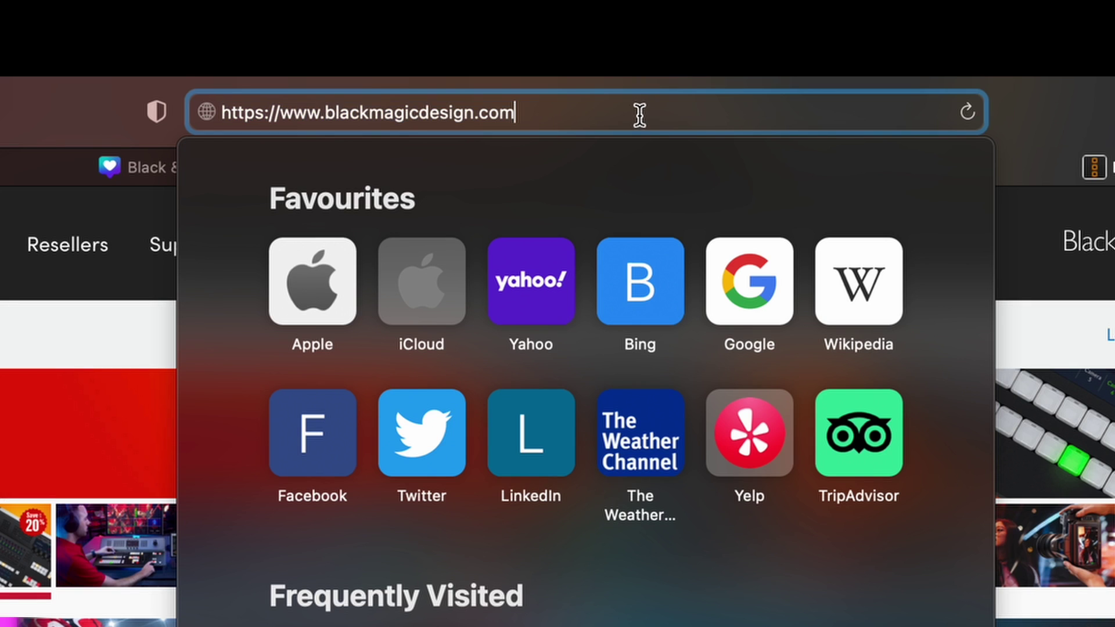
click(780, 33)
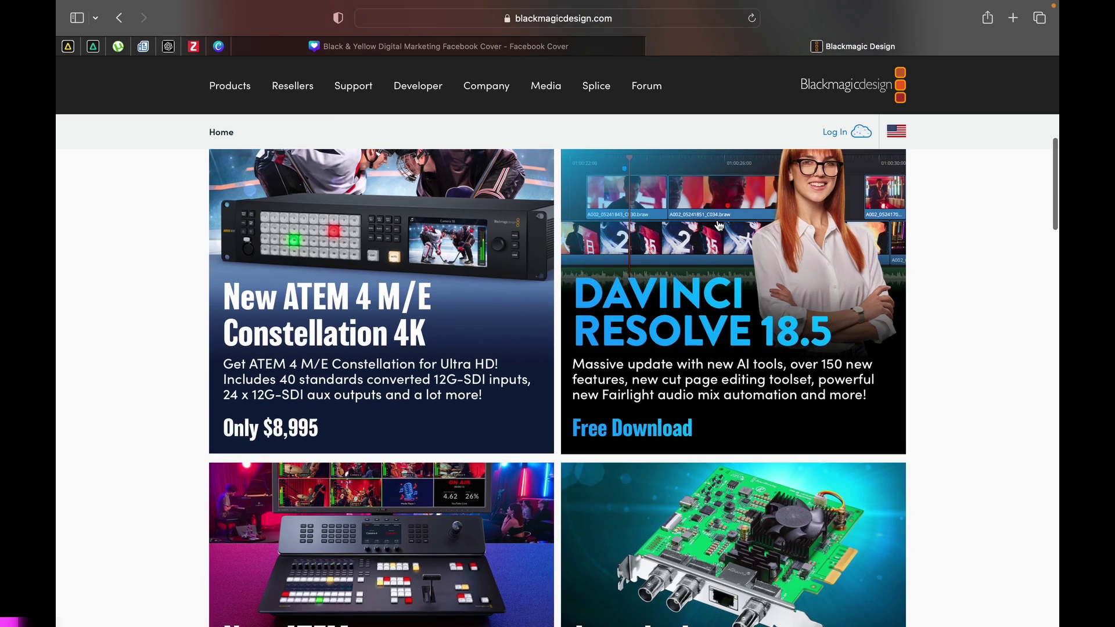
click(700, 277)
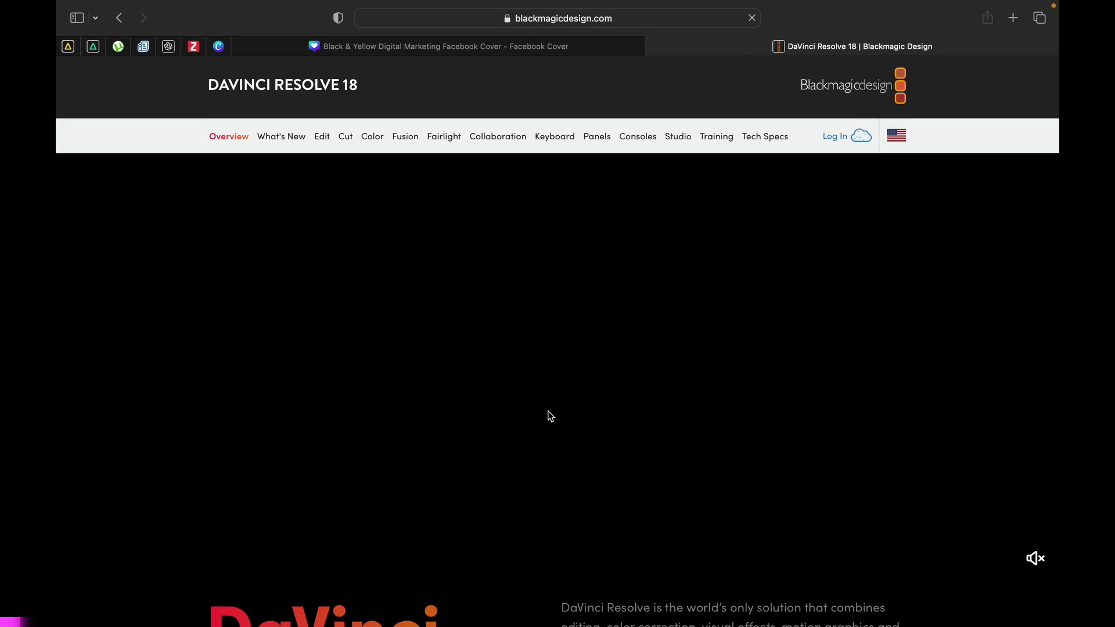
scroll(548, 410, down, 5)
scroll(548, 416, down, 2)
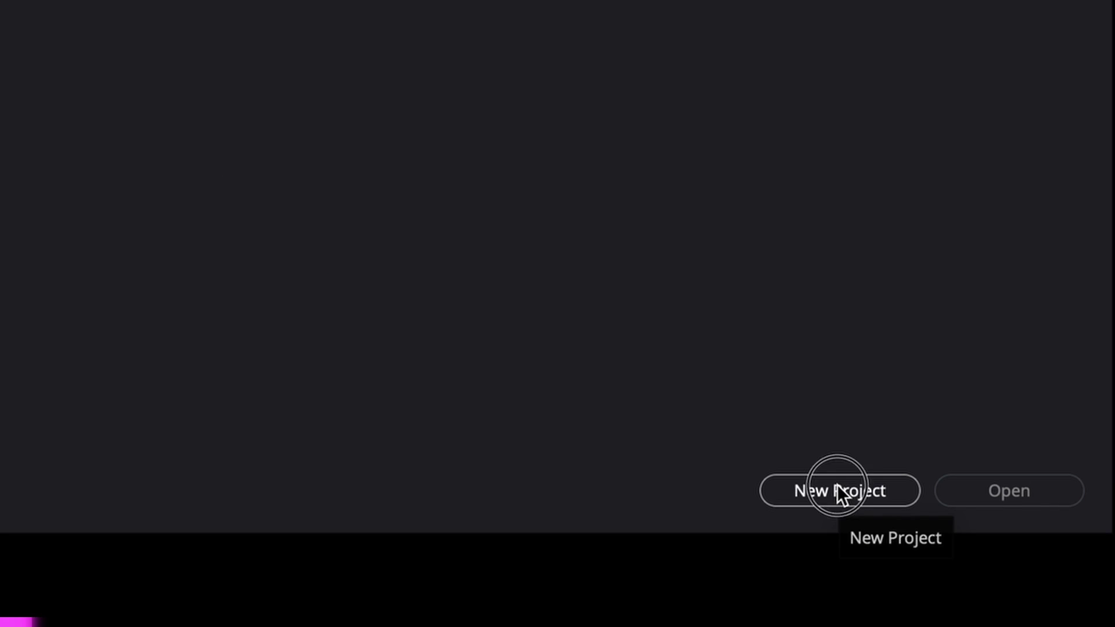
- Switch to DaVinci Resolve and open the existing Untitled Project without creating a new one
click(838, 488)
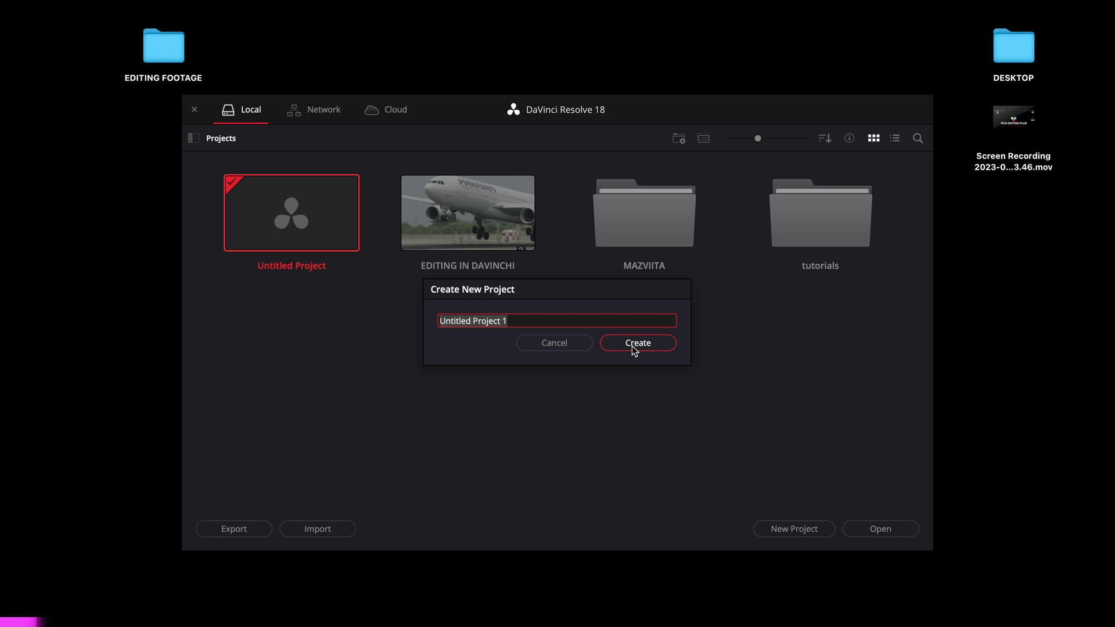
click(557, 342)
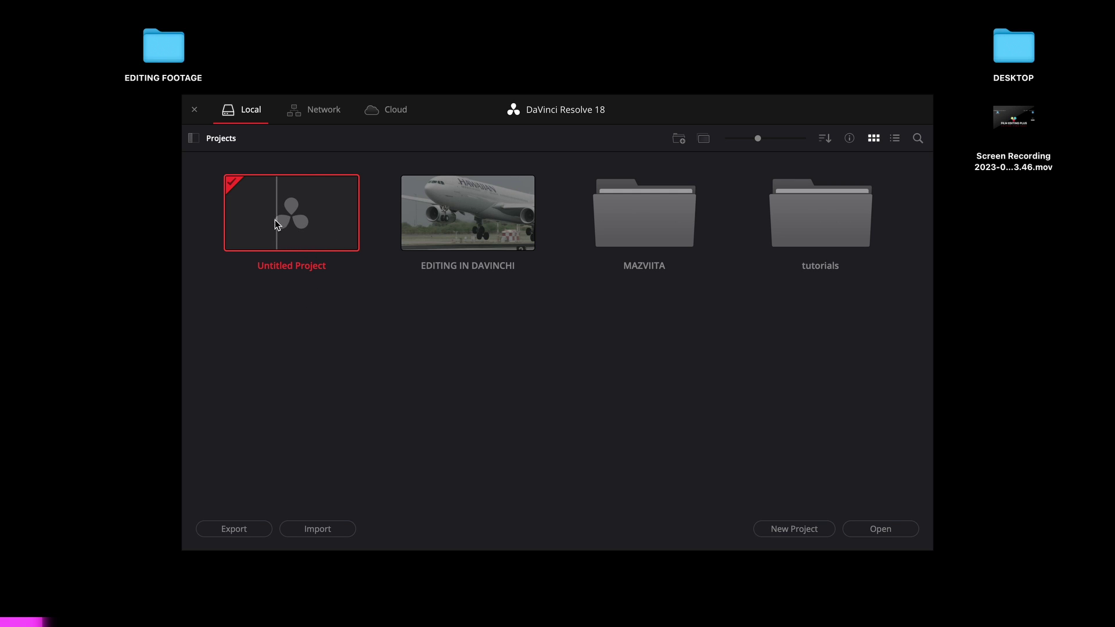
click(865, 530)
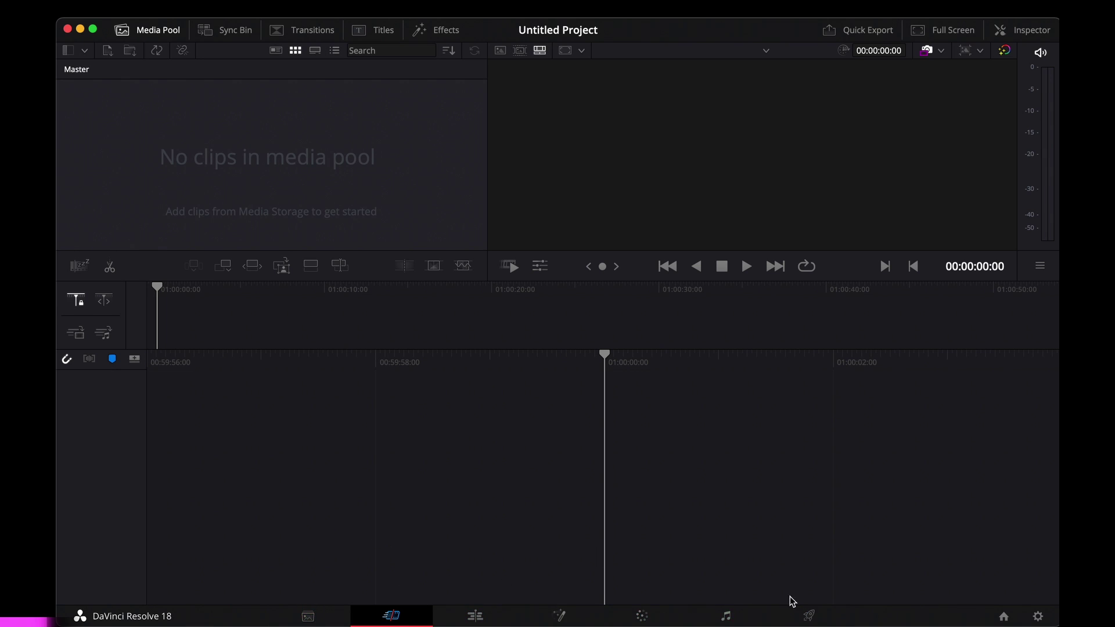
- Look through the Media, Cut, Edit, Fusion, Color, Fairlight and Deliver workspaces, and return to the Media workspace
click(313, 619)
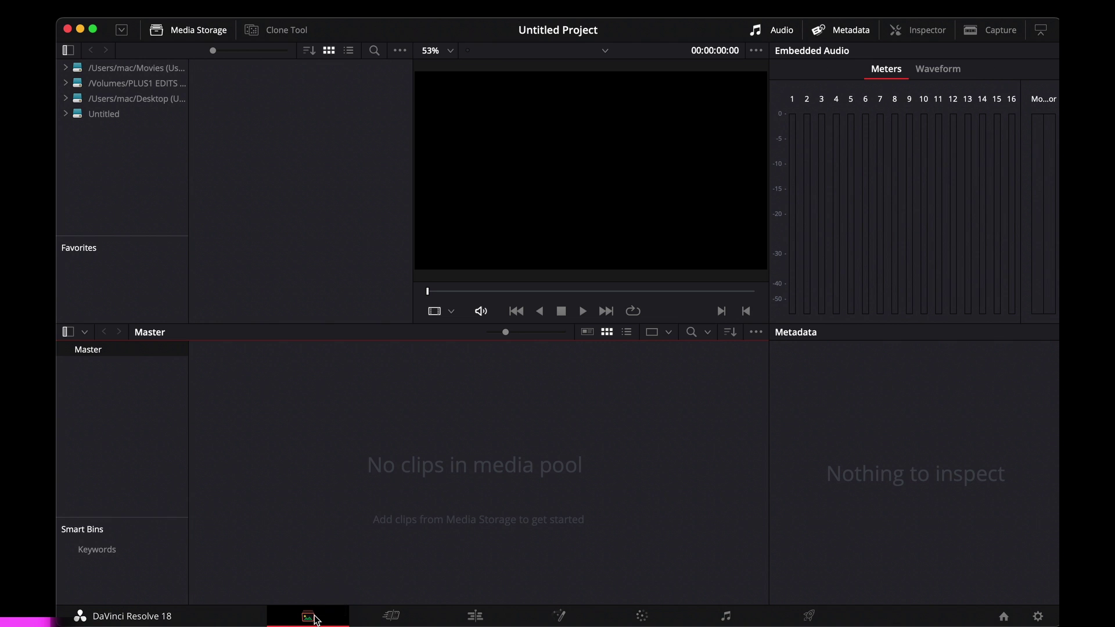
click(391, 615)
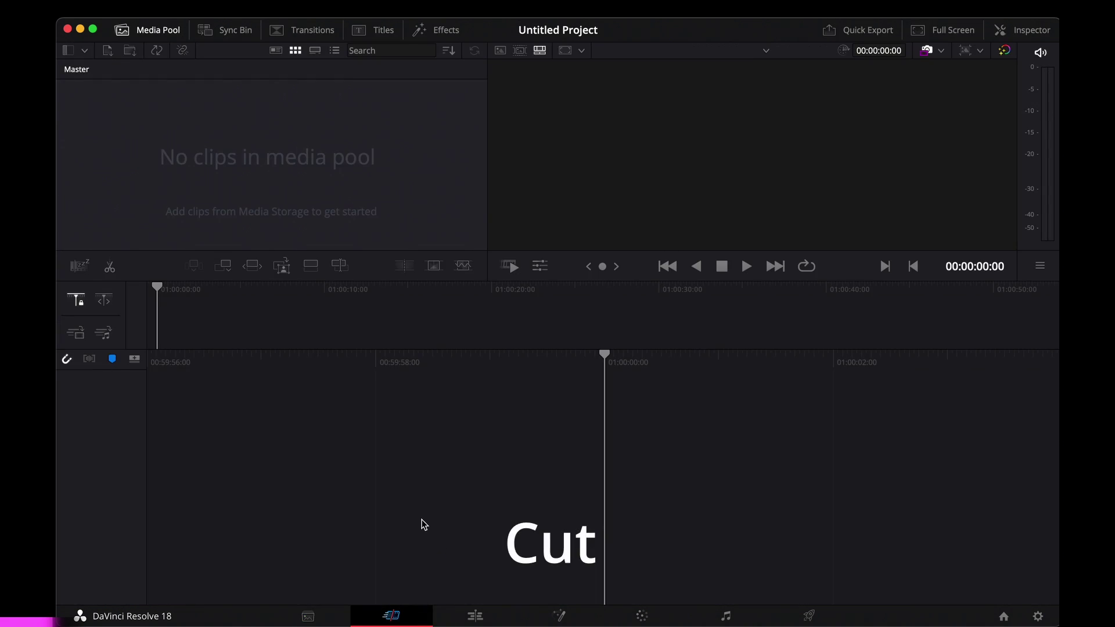
click(475, 615)
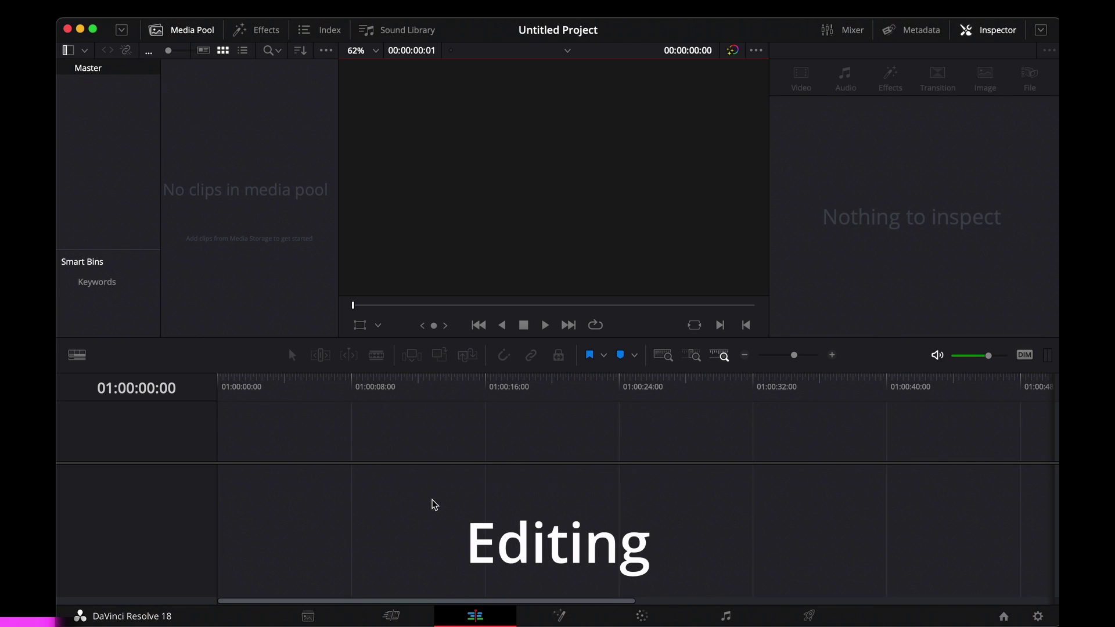
click(557, 615)
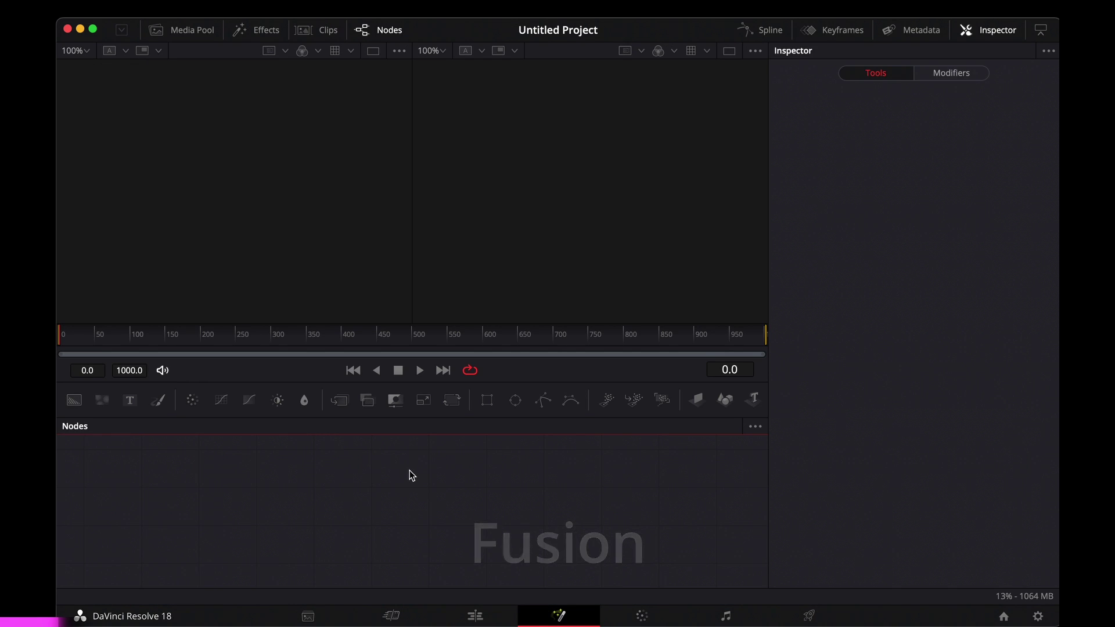
click(639, 614)
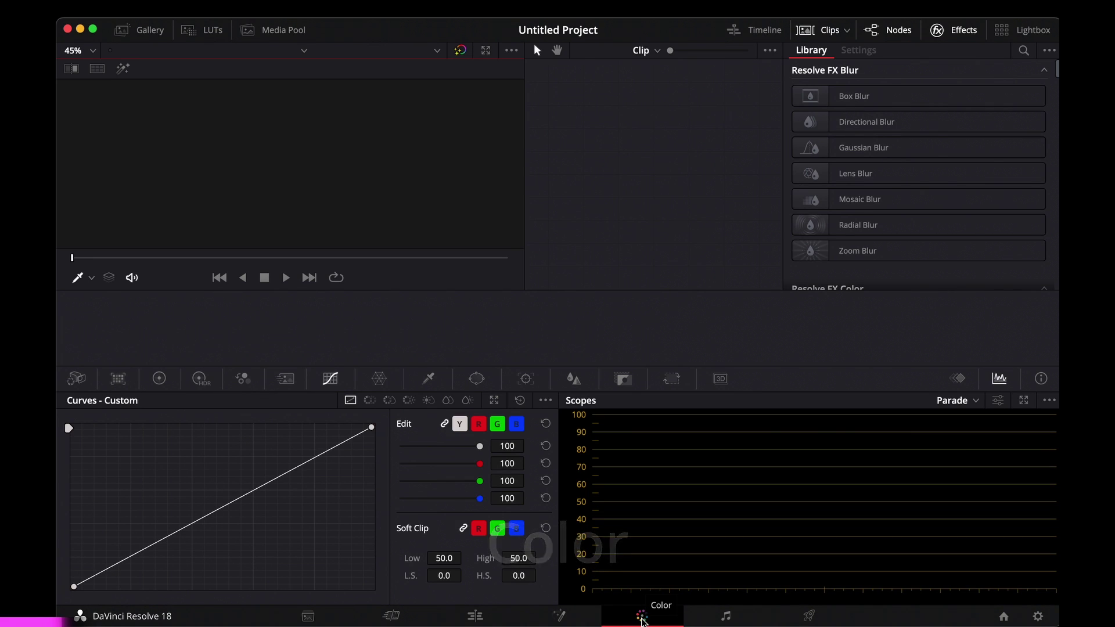
click(726, 617)
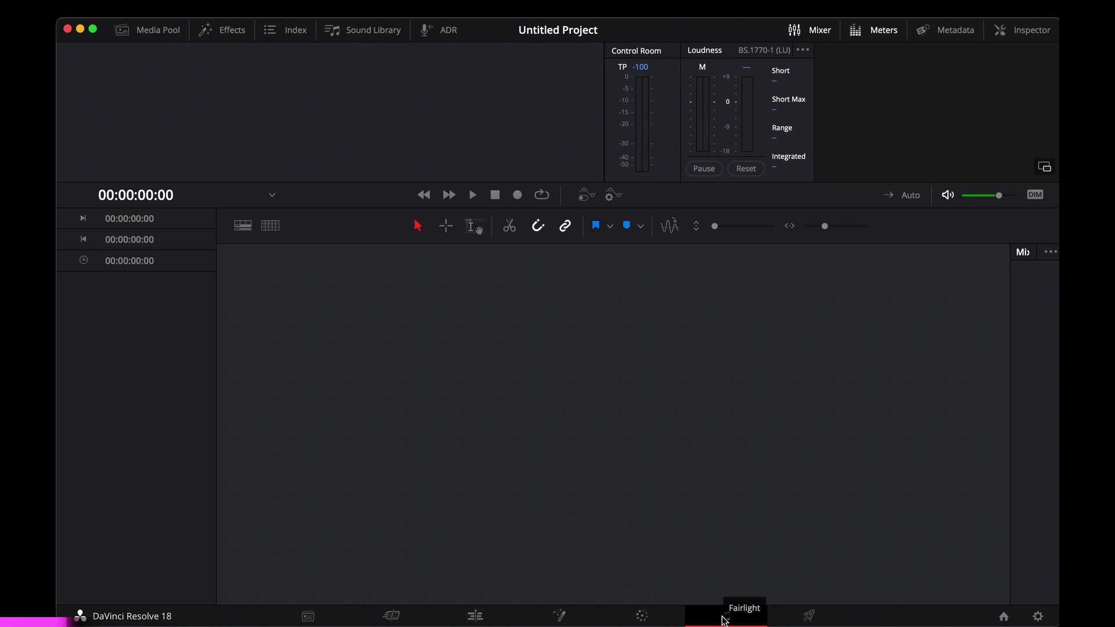
click(809, 615)
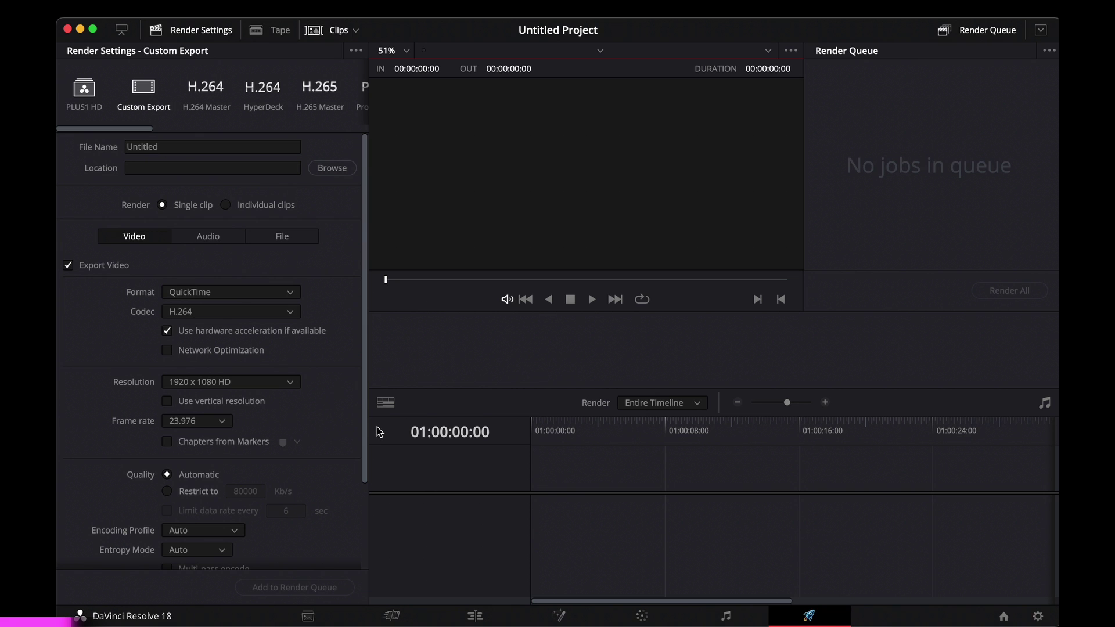
click(308, 615)
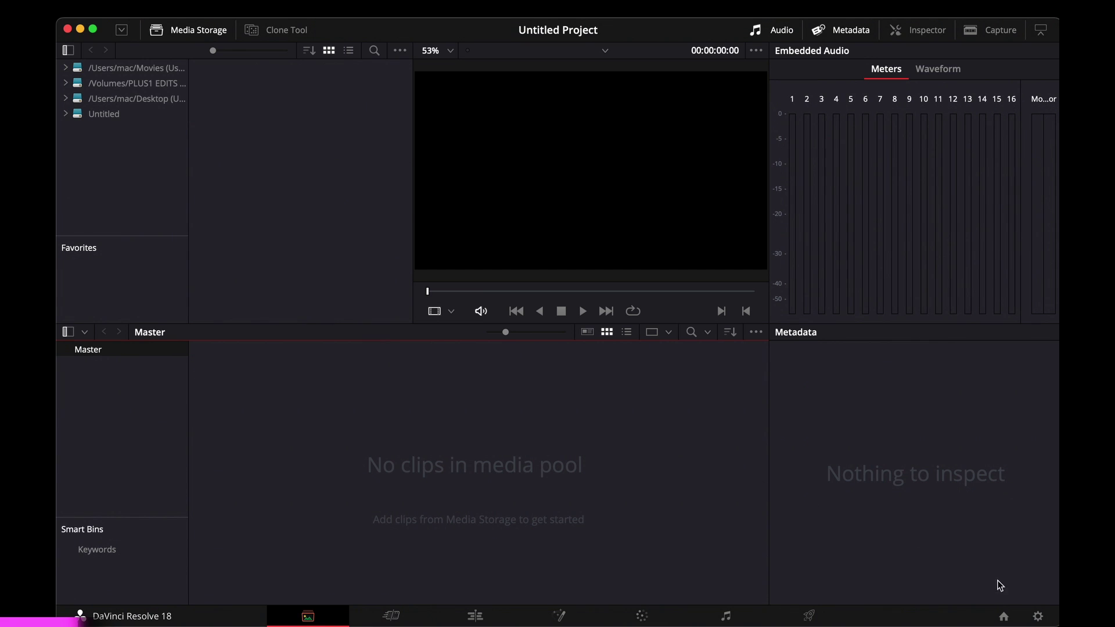
- Open the project settings and examine the available timeline resolutions without choosing a different one
click(1038, 618)
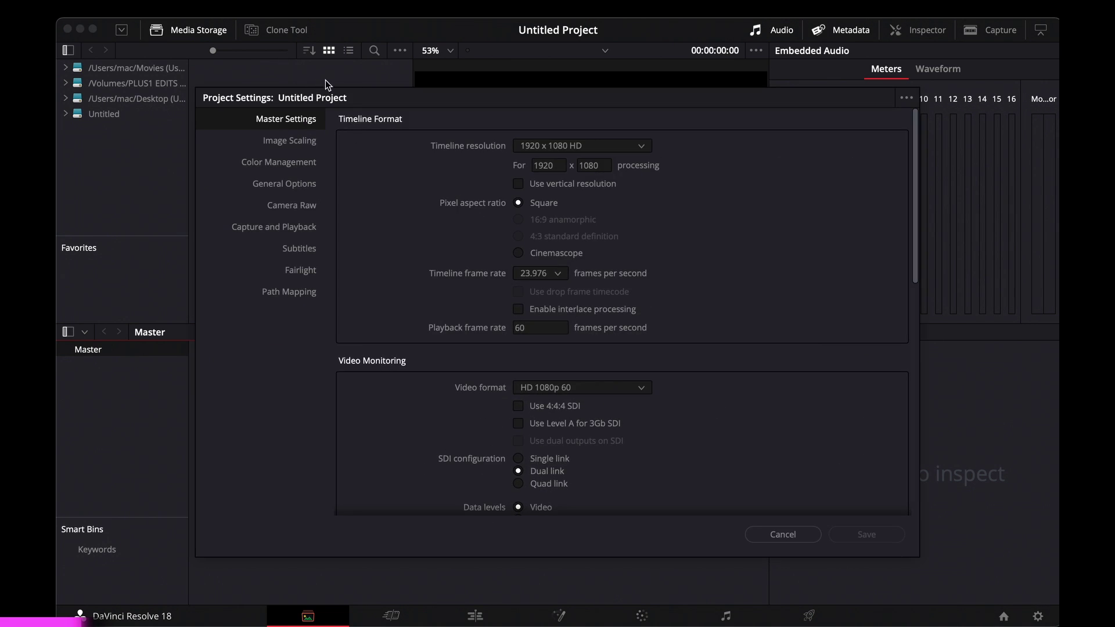
drag(441, 105, 427, 88)
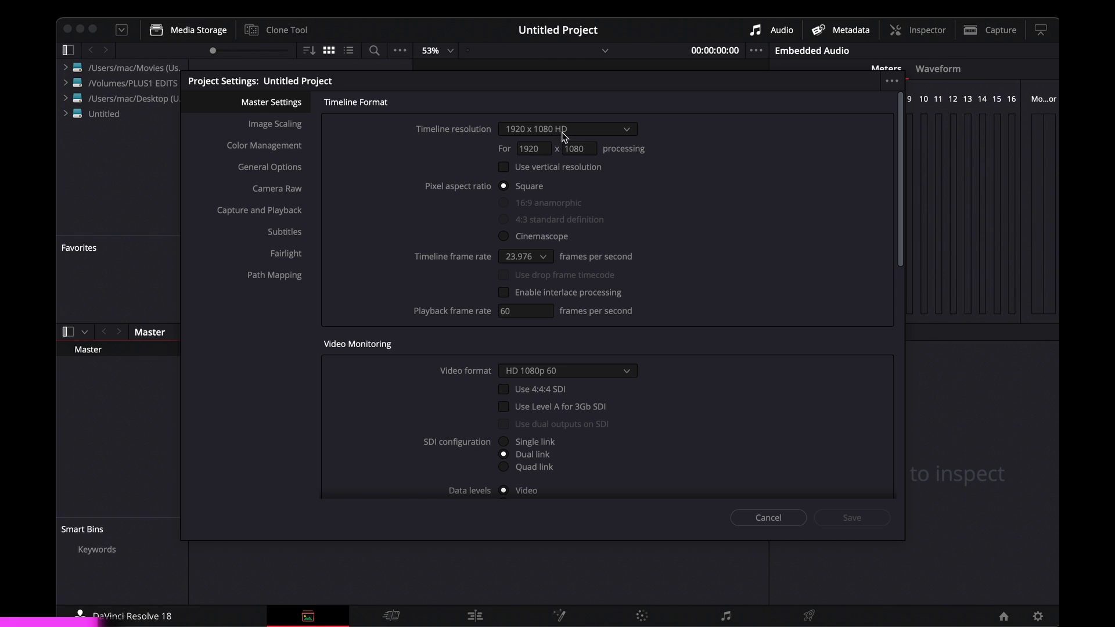
click(628, 135)
click(634, 195)
drag(634, 195, 633, 169)
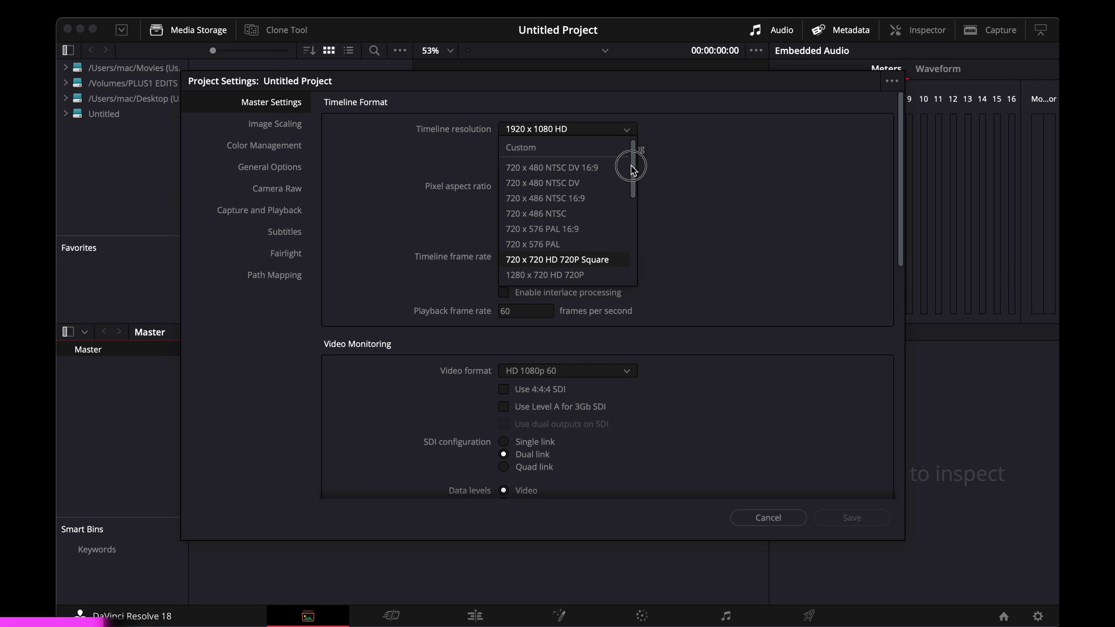
click(688, 157)
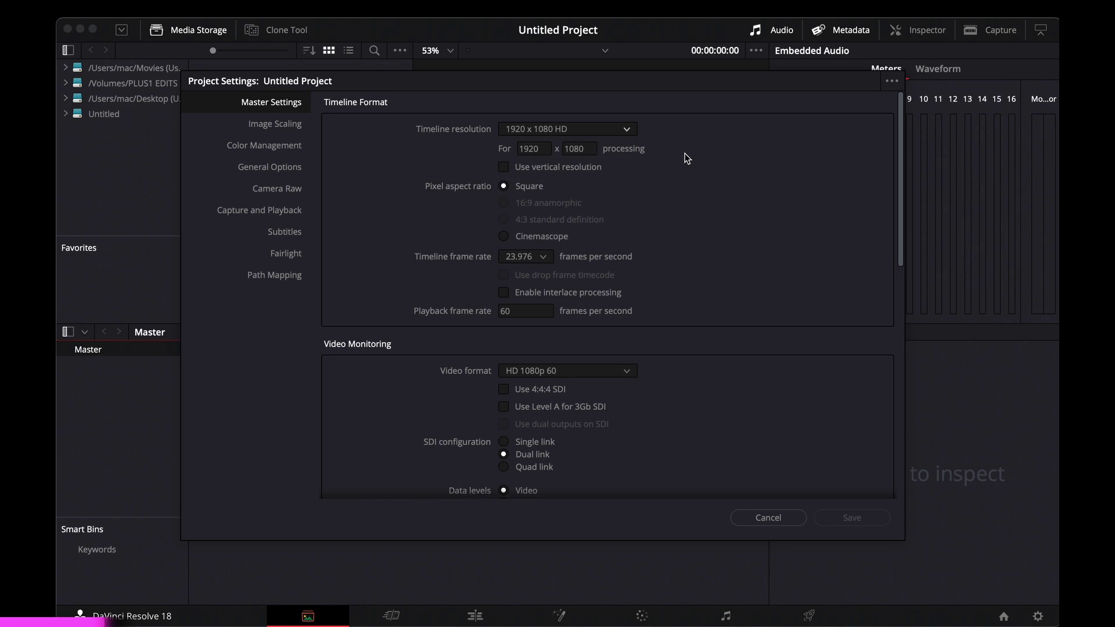
- Toggle vertical resolution on and off, and set the timeline frame rate to 24 frames per second
click(503, 169)
click(503, 169)
click(544, 257)
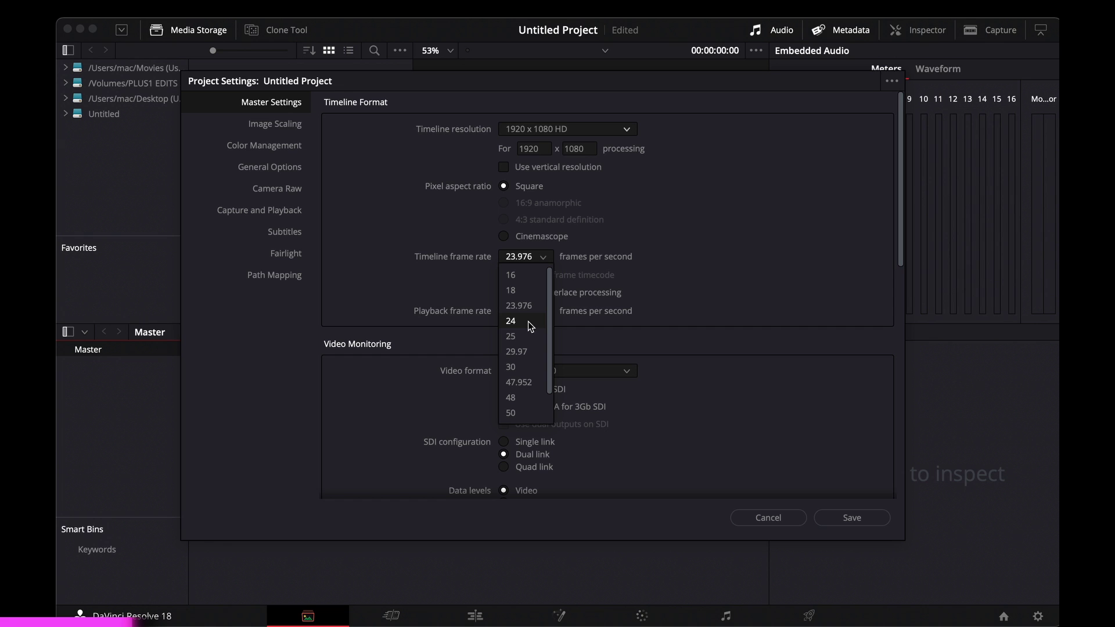
click(512, 322)
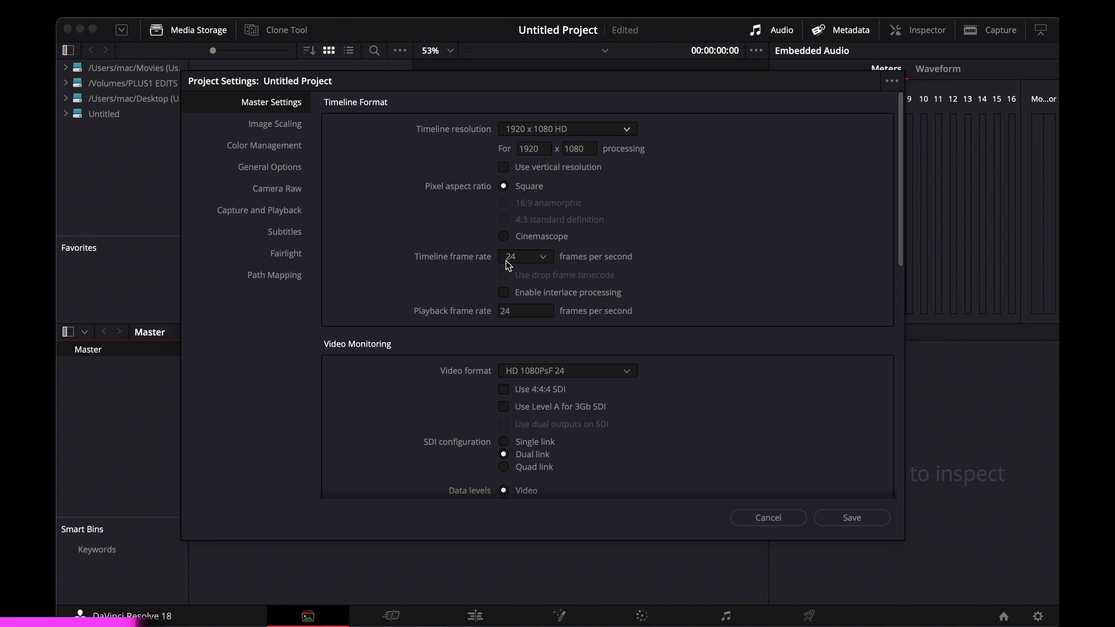
- Examine the video format options and remaining master settings, and close the project settings without saving
scroll(507, 262, down, 3)
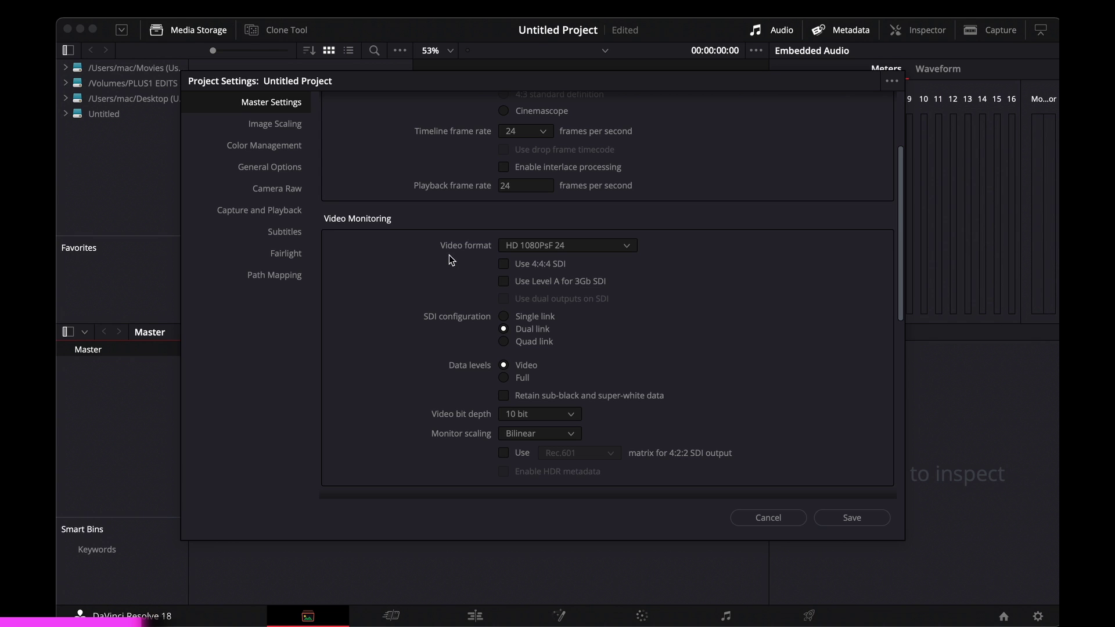
click(619, 246)
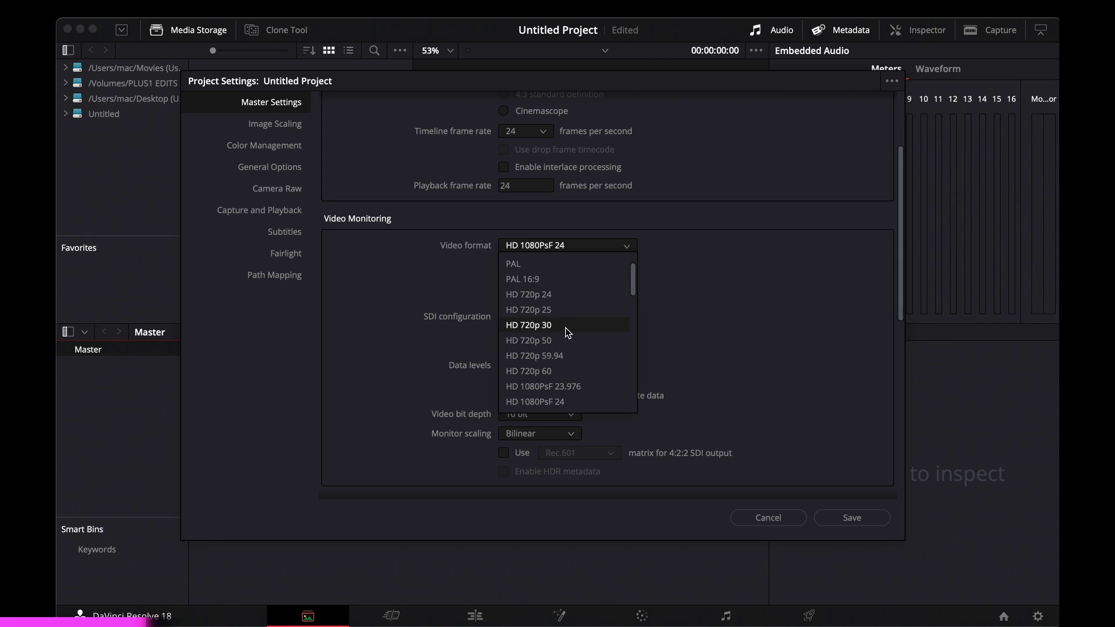
scroll(554, 284, up, 2)
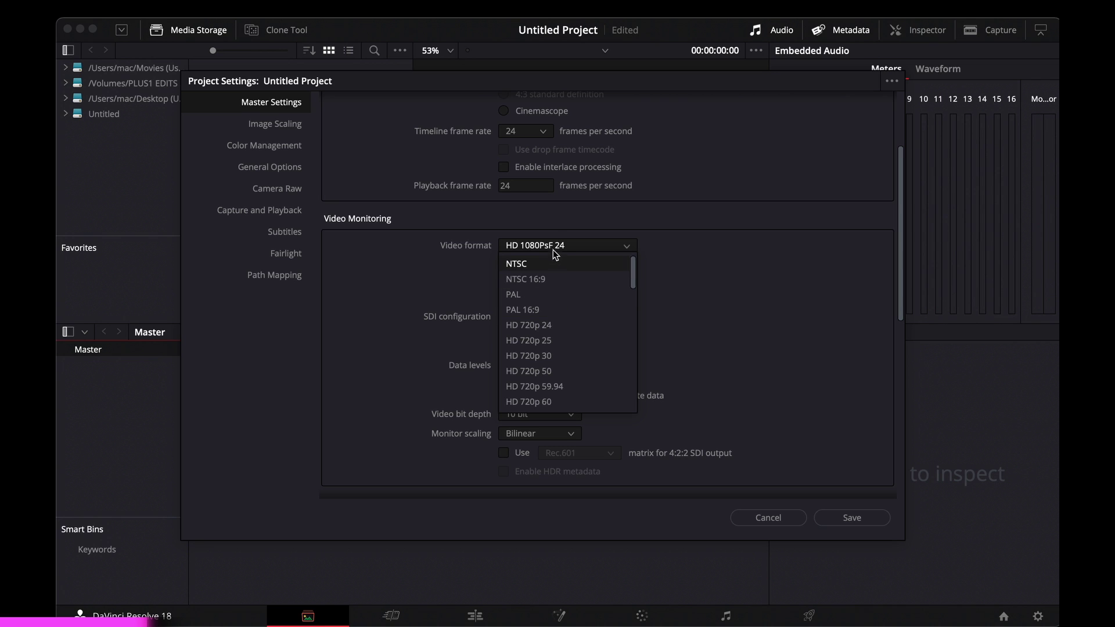
click(678, 274)
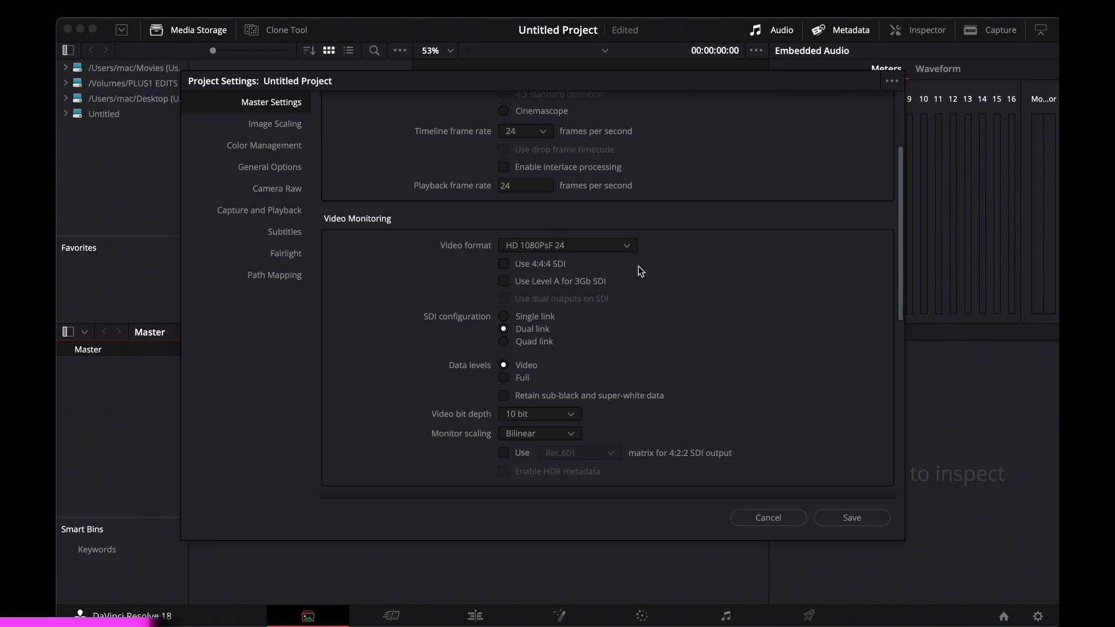
scroll(666, 323, down, 5)
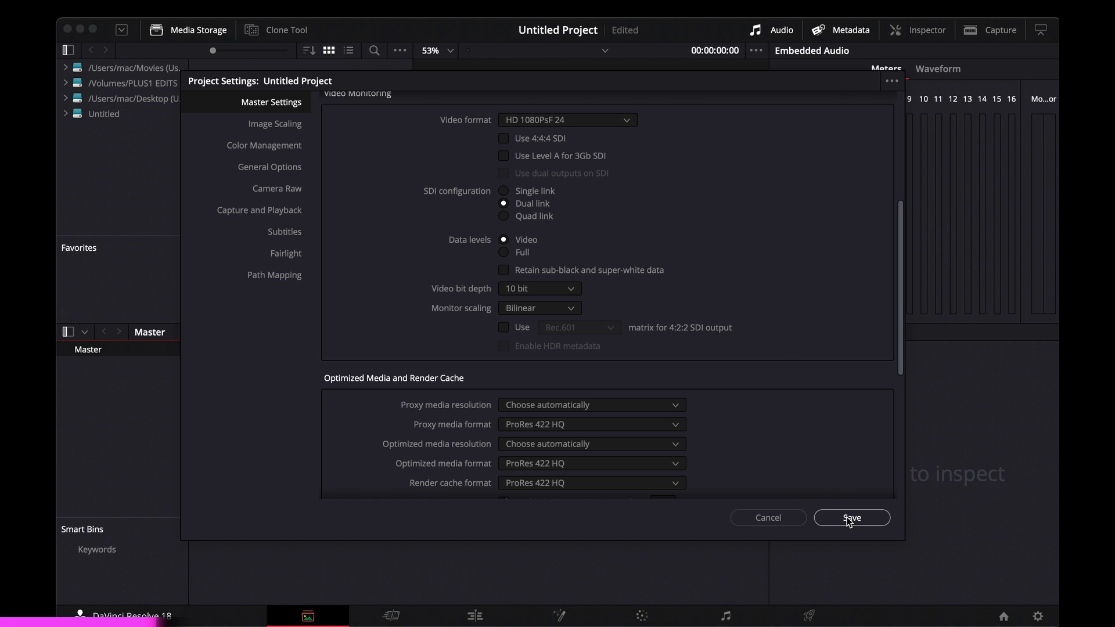
click(768, 517)
mouse_move(324, 626)
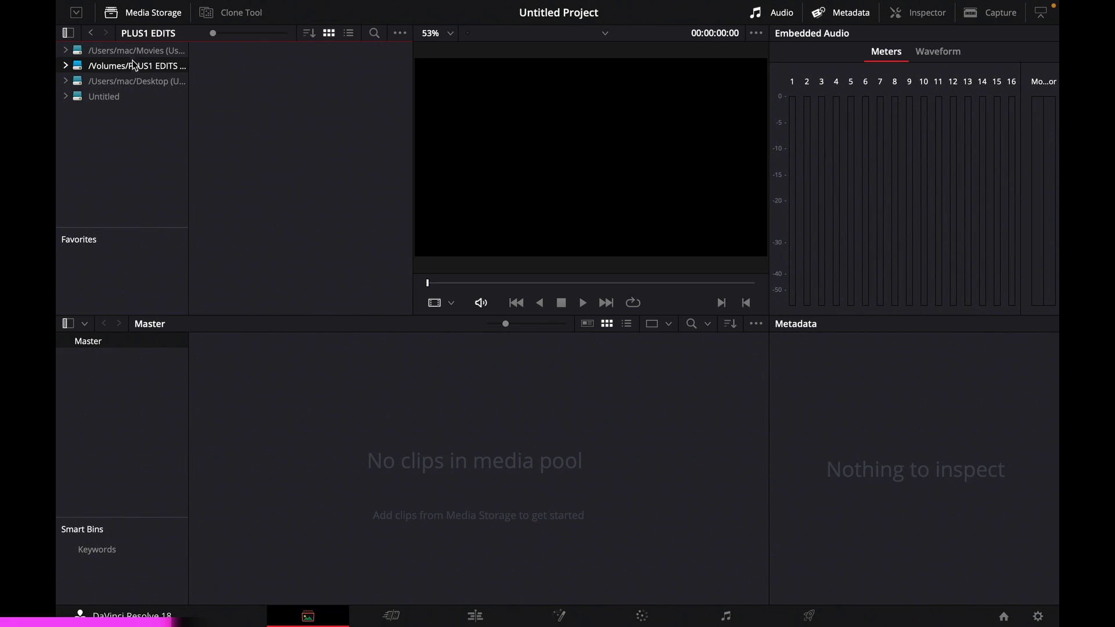
right_click(114, 141)
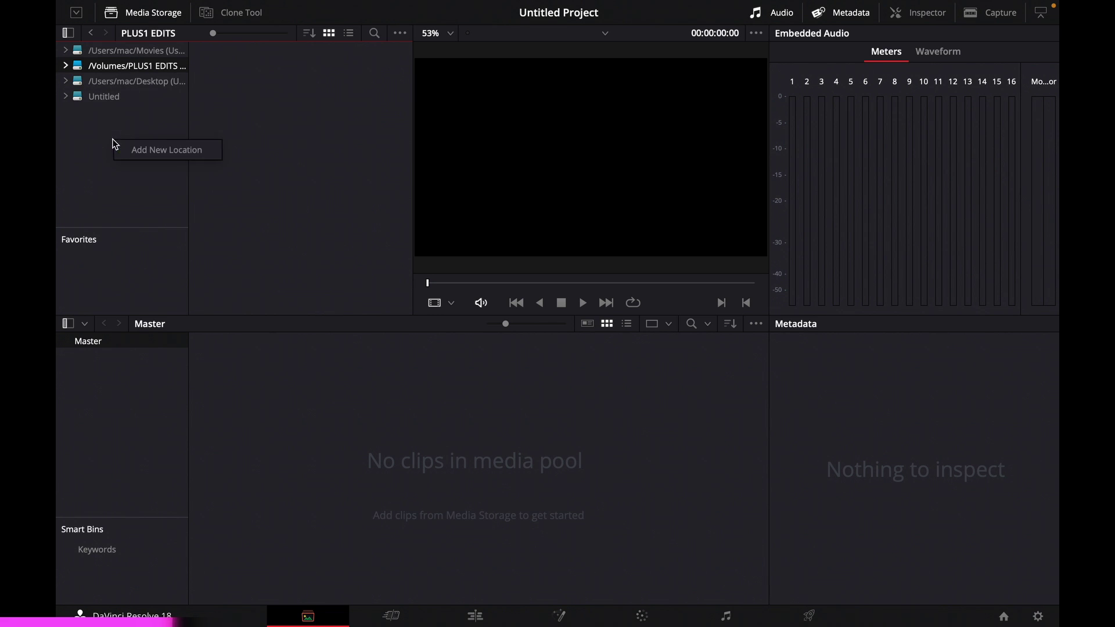
click(168, 149)
drag(523, 90, 502, 91)
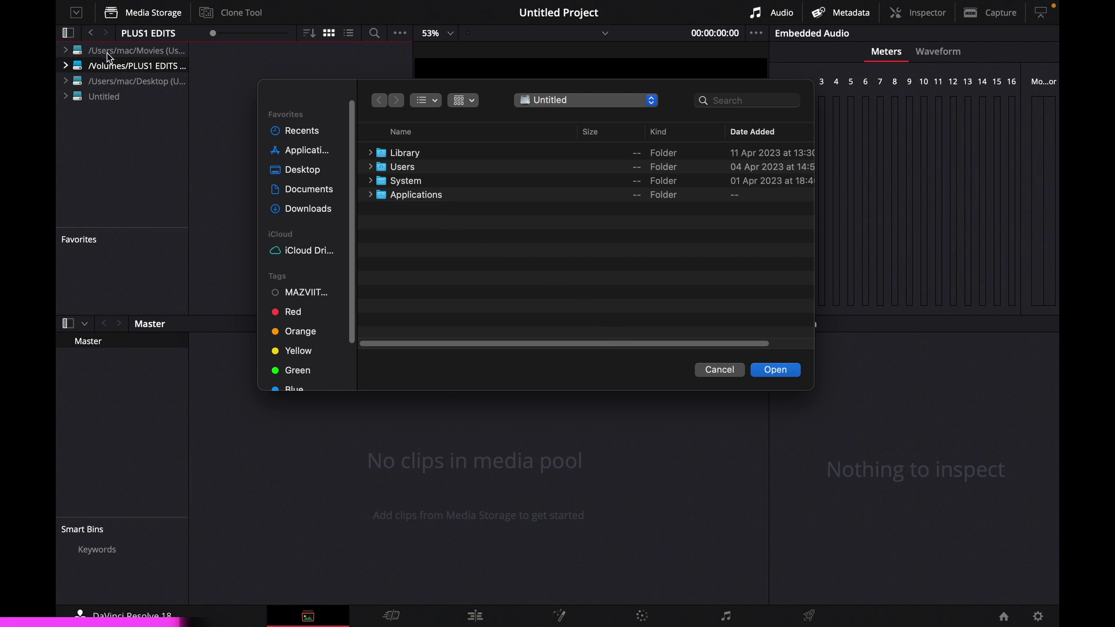
click(720, 370)
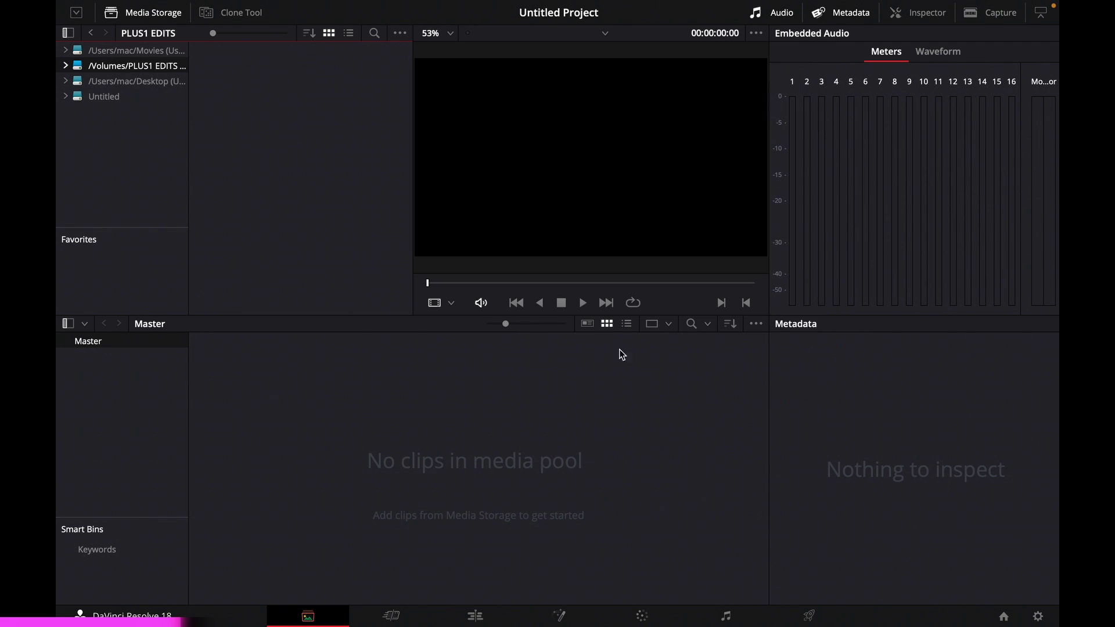
- Import all clips from the Desktop's DOCUMERCIAL FOOTAGE folder into the media pool, changing the project frame rate to match them
click(137, 85)
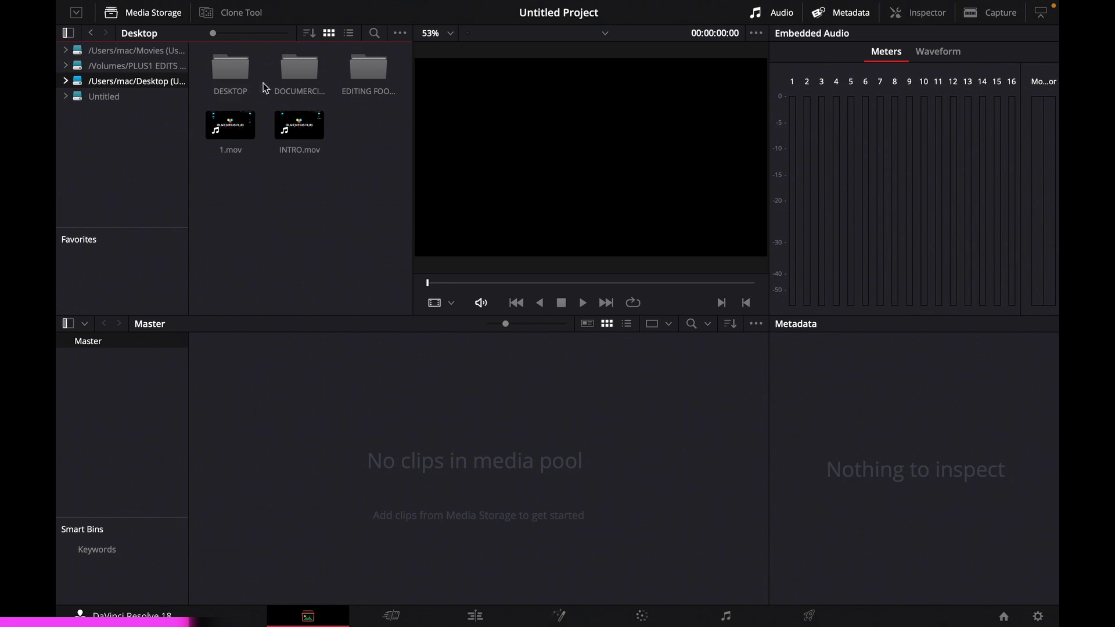
double_click(299, 69)
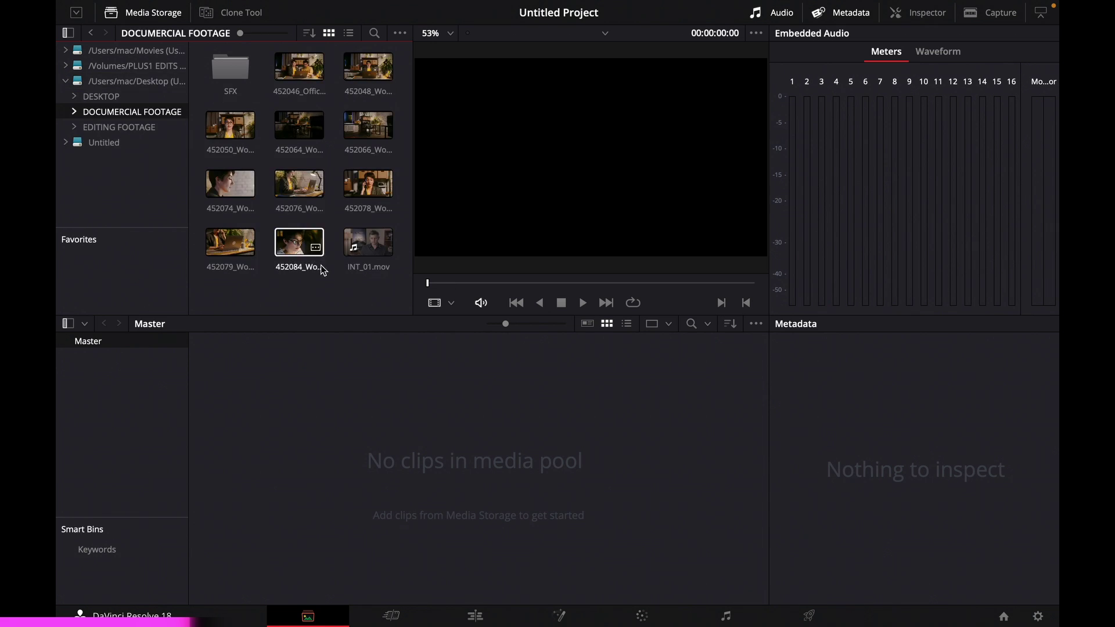
drag(397, 302, 201, 56)
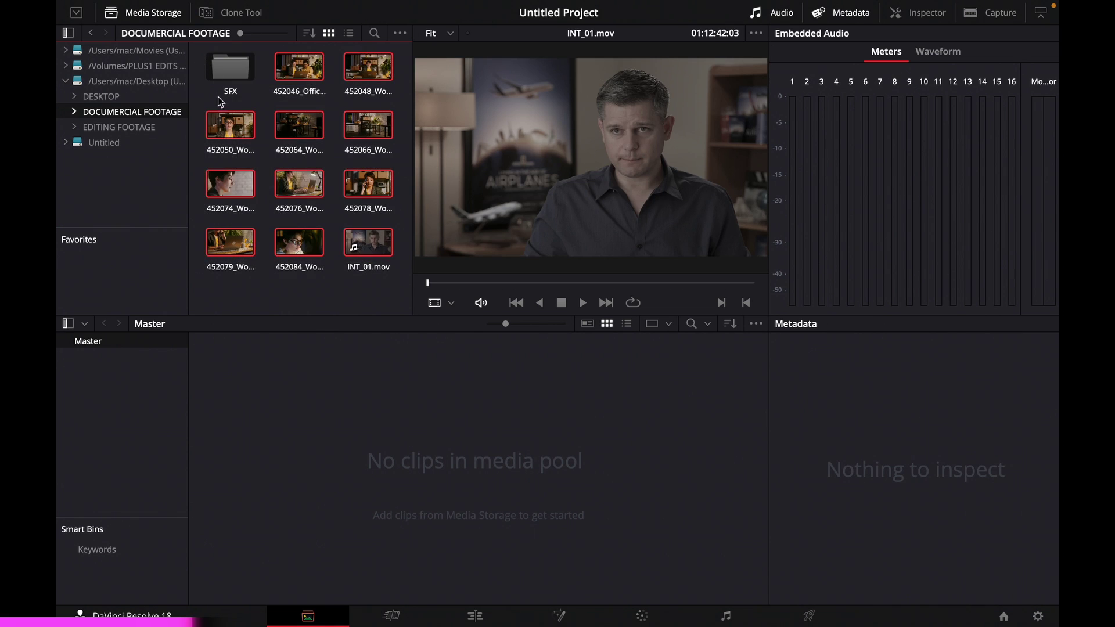
drag(222, 243, 379, 487)
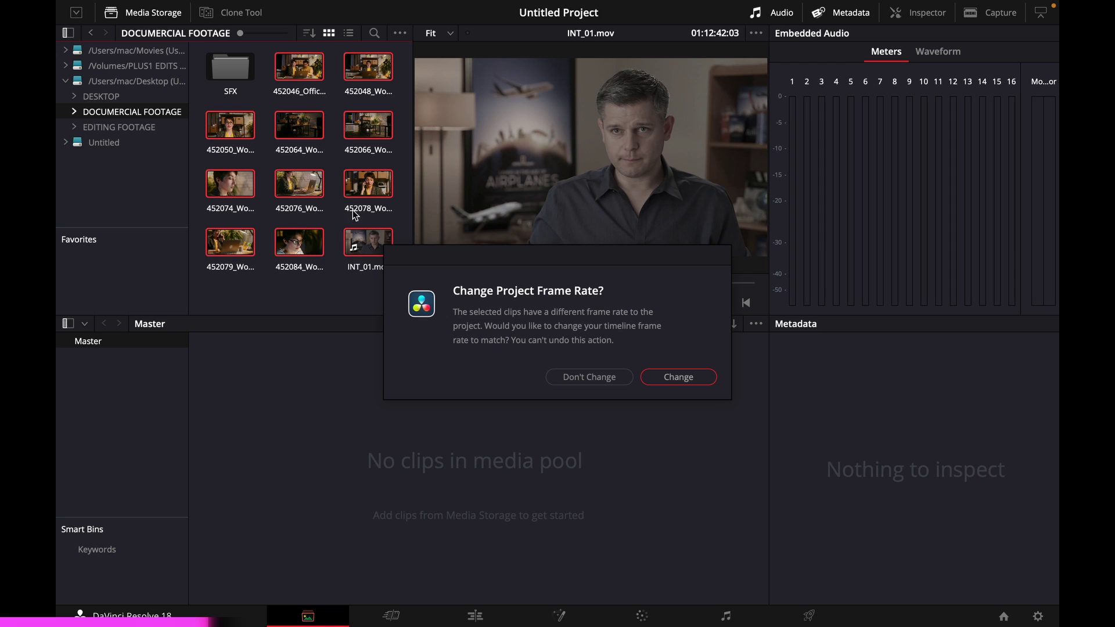
click(677, 377)
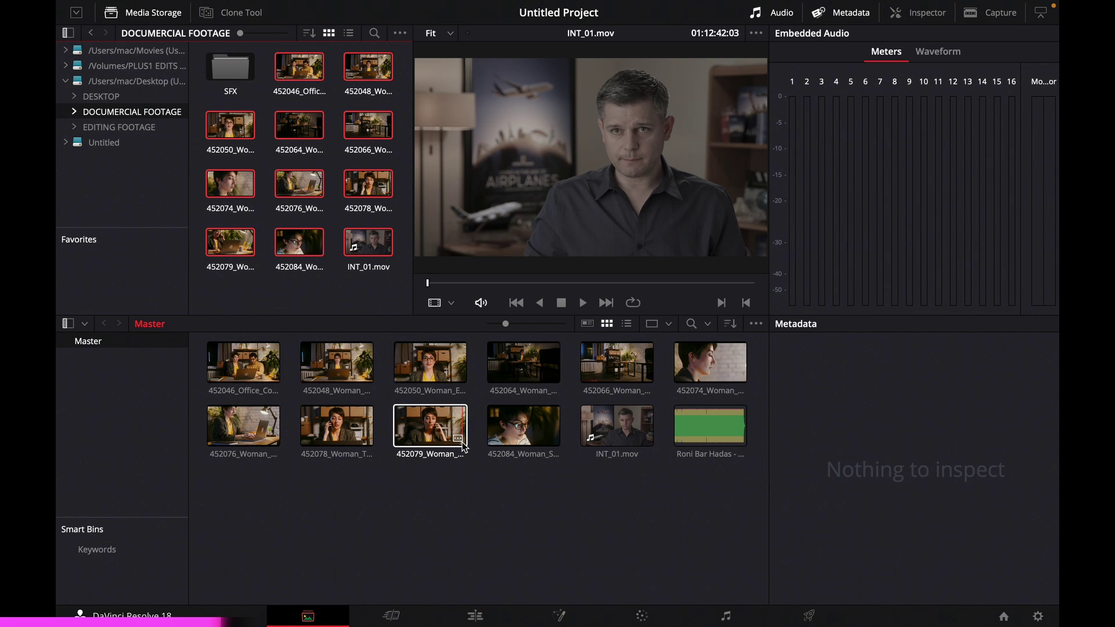
- Create a timeline from INT_01.mov in the Edit workspace, and hide the metadata to show the source and timeline viewers
click(393, 616)
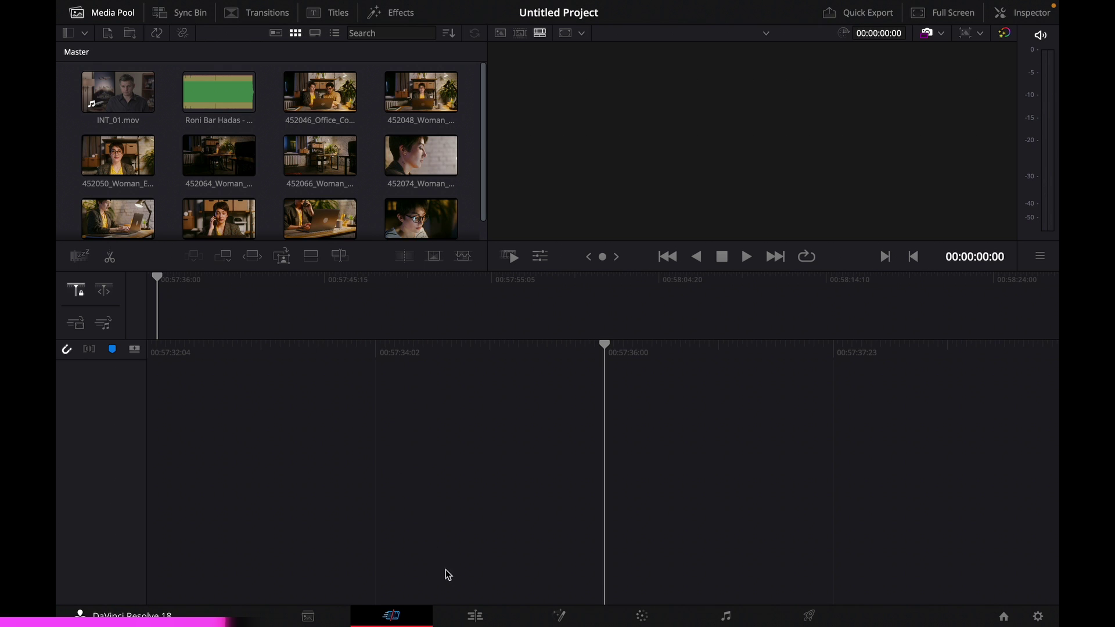
click(475, 617)
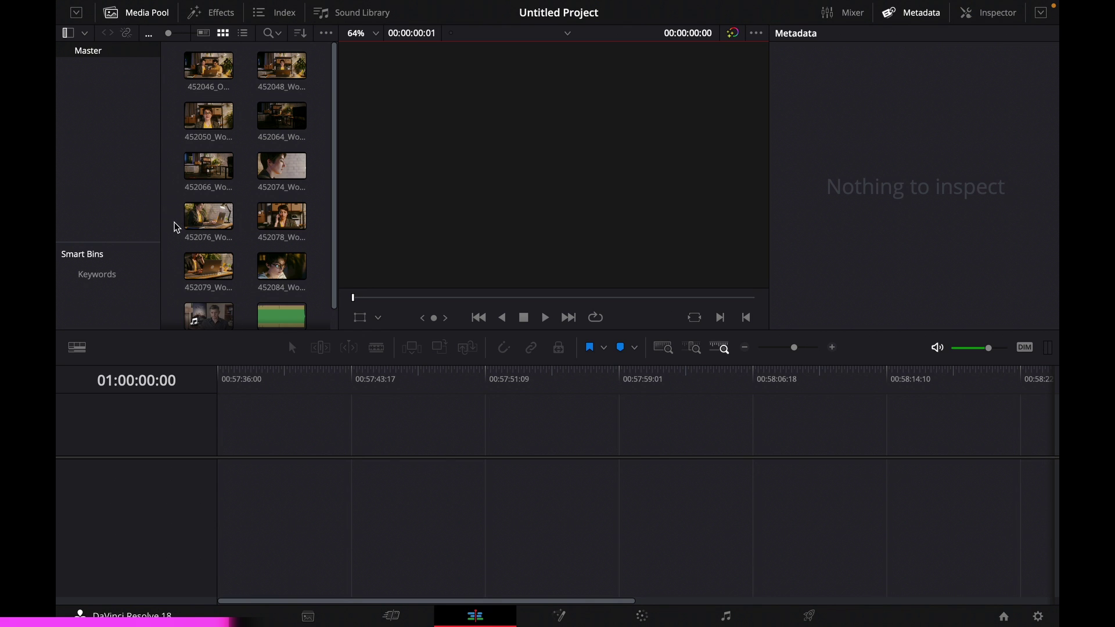
click(145, 12)
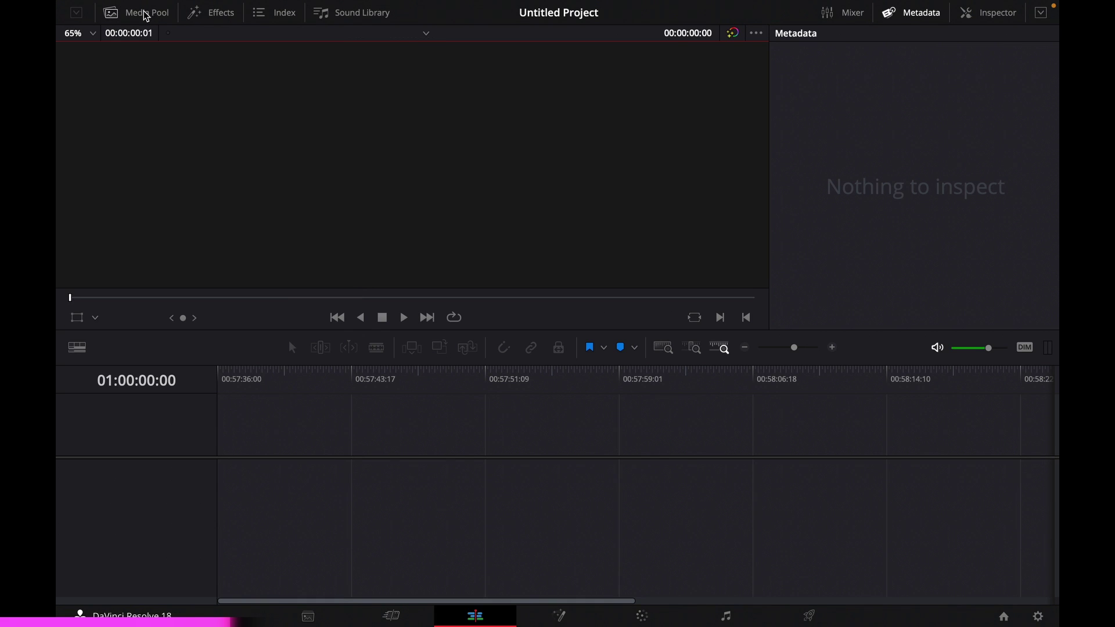
click(146, 12)
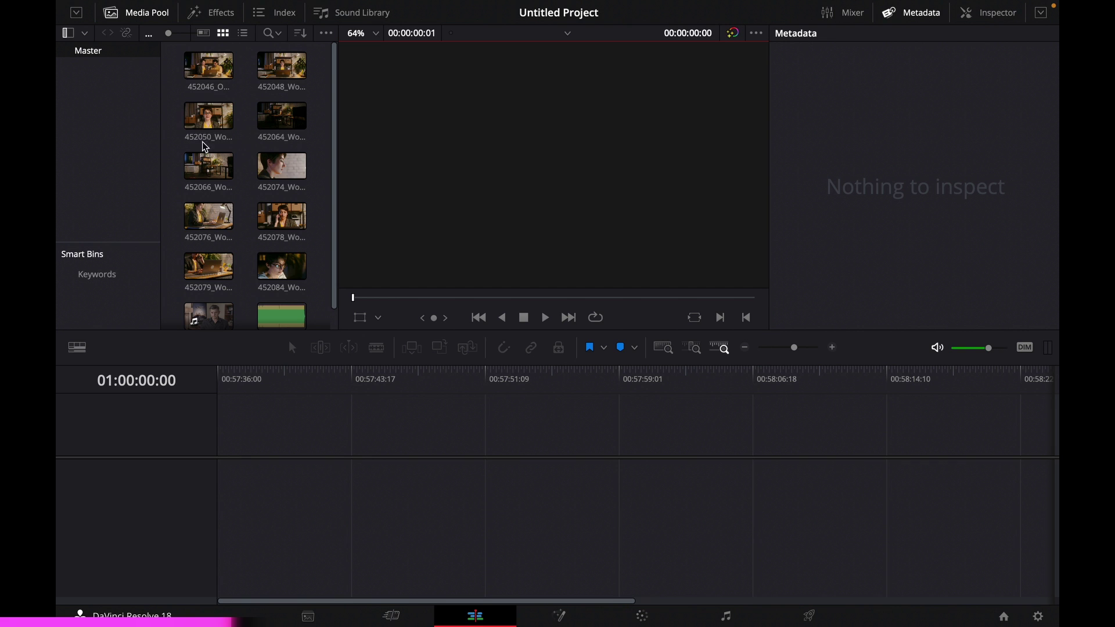
scroll(332, 166, down, 2)
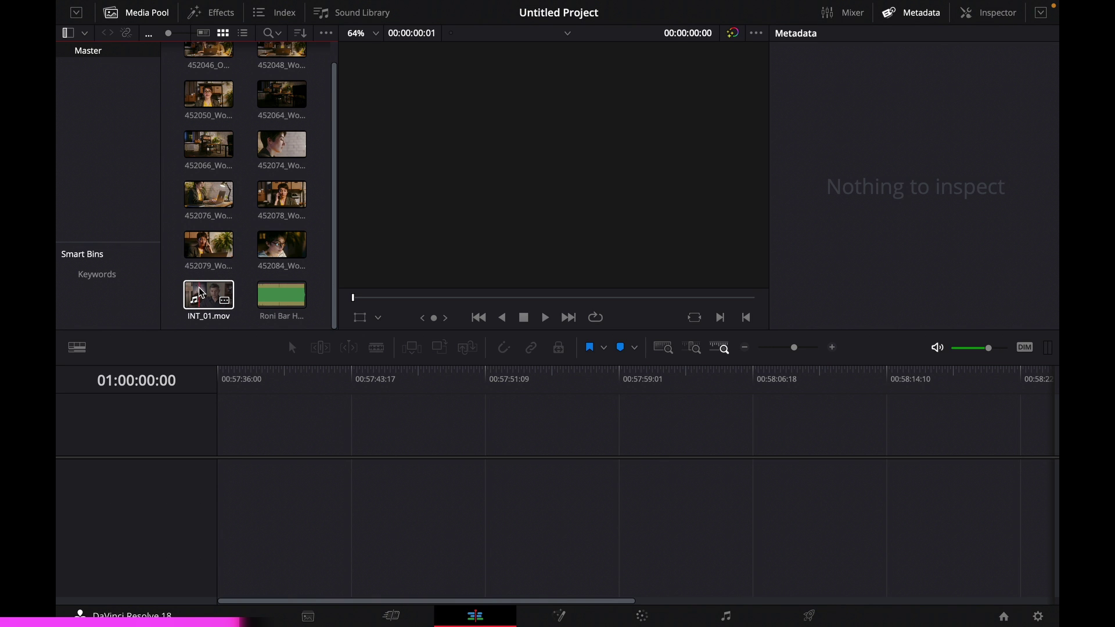
drag(203, 292, 222, 474)
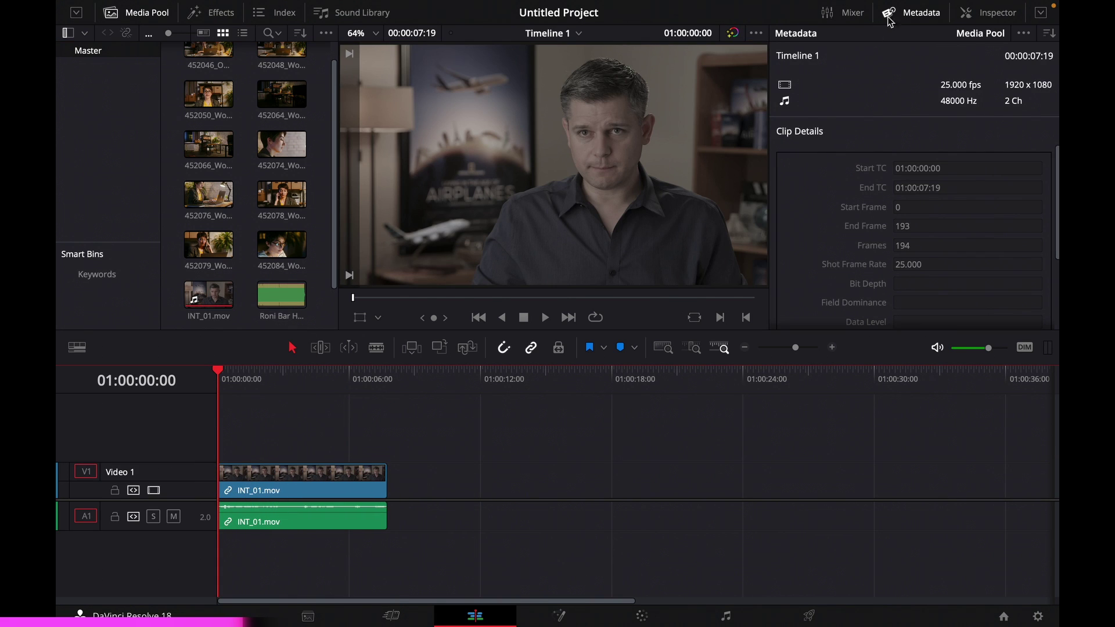
click(919, 15)
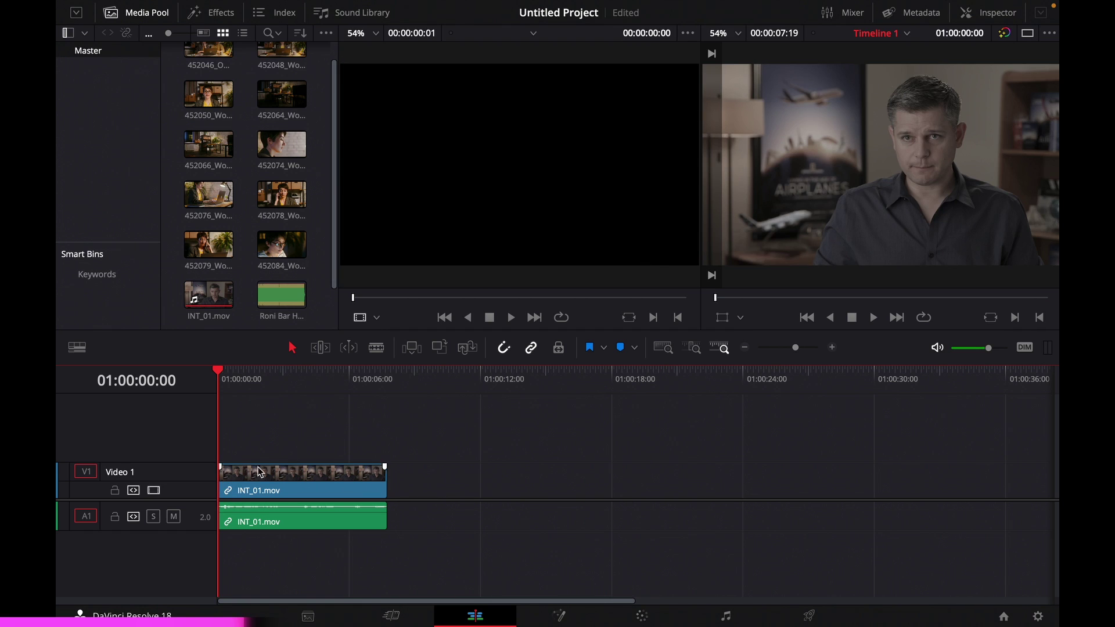
- Play part of INT_01.mov in the timeline, and match its frame at 01:00:02:00 in the source viewer
click(259, 382)
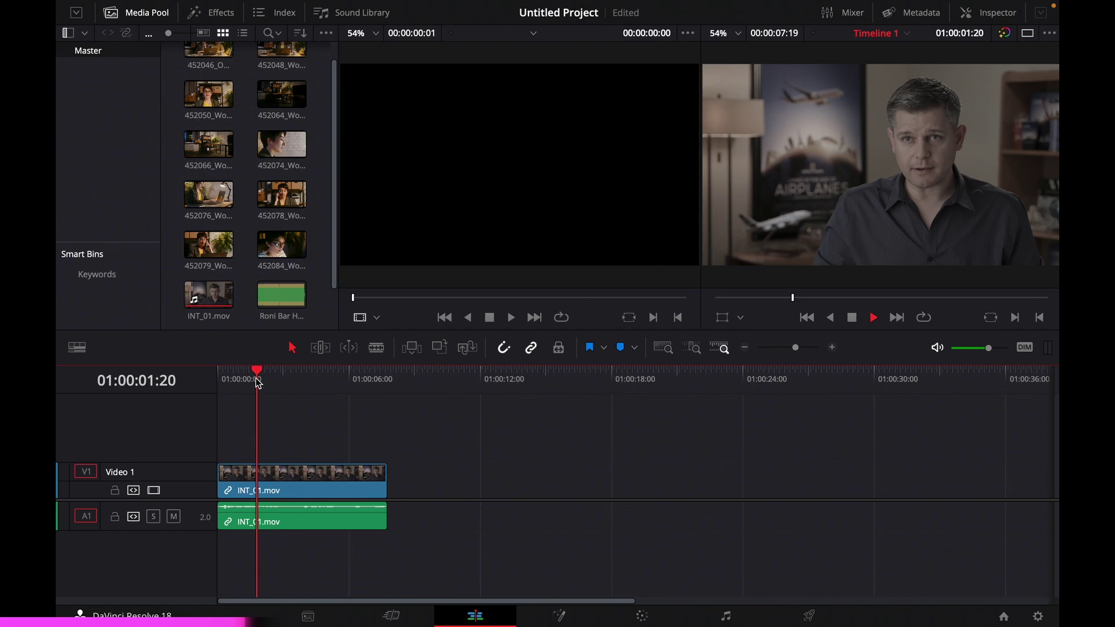
key(space)
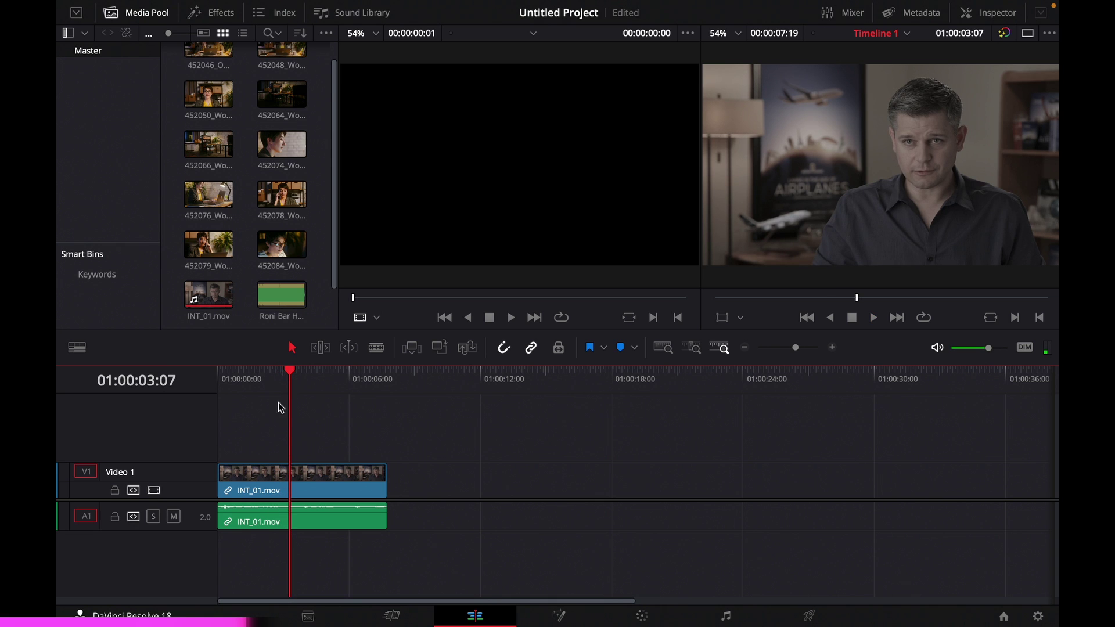
click(311, 481)
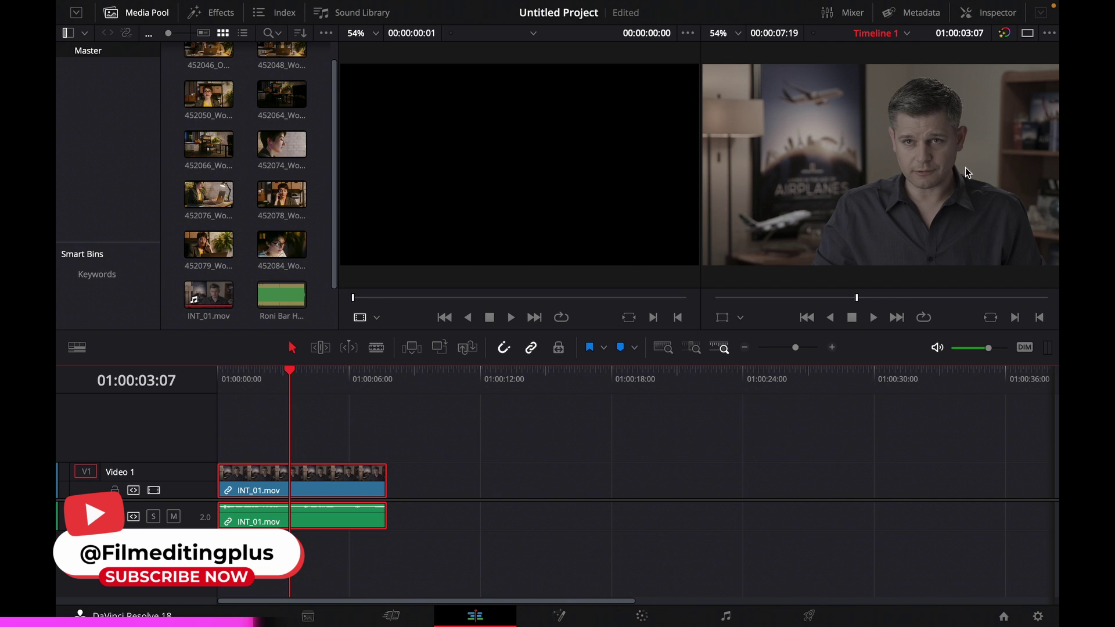
click(262, 383)
key(f)
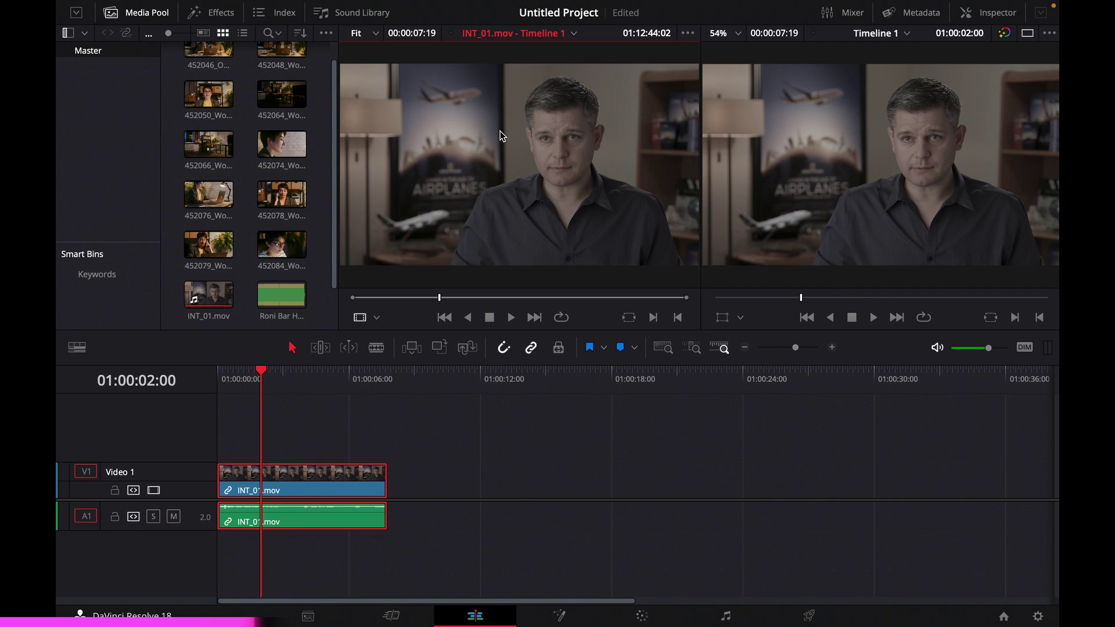
- Preview the 452050 and 452064 clips from the media pool in the source viewer
double_click(209, 94)
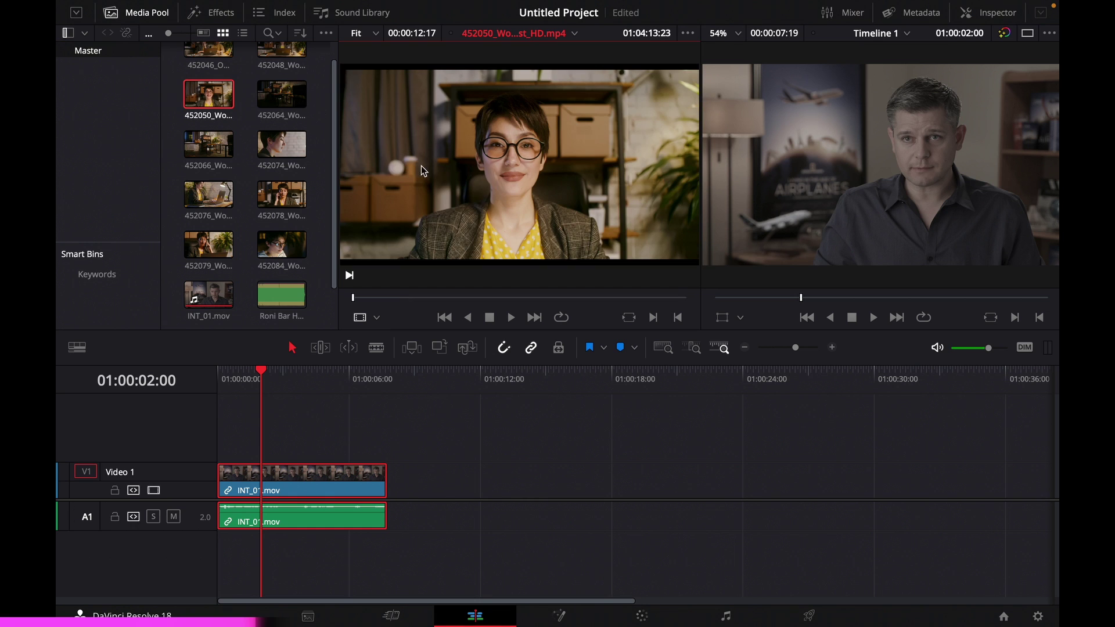
key(space)
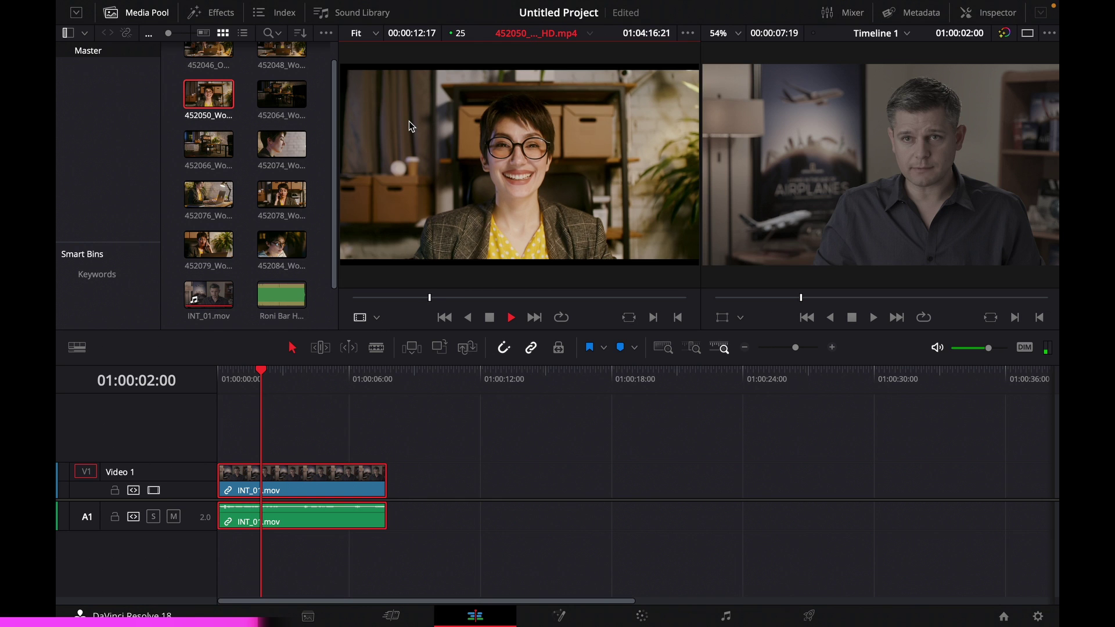
click(268, 92)
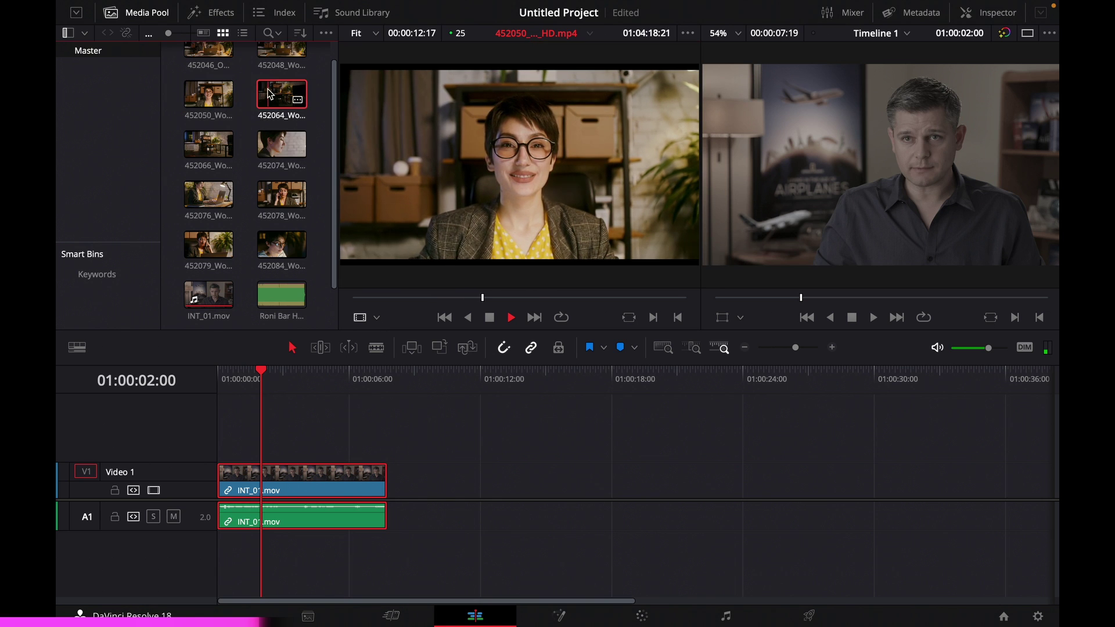
double_click(269, 93)
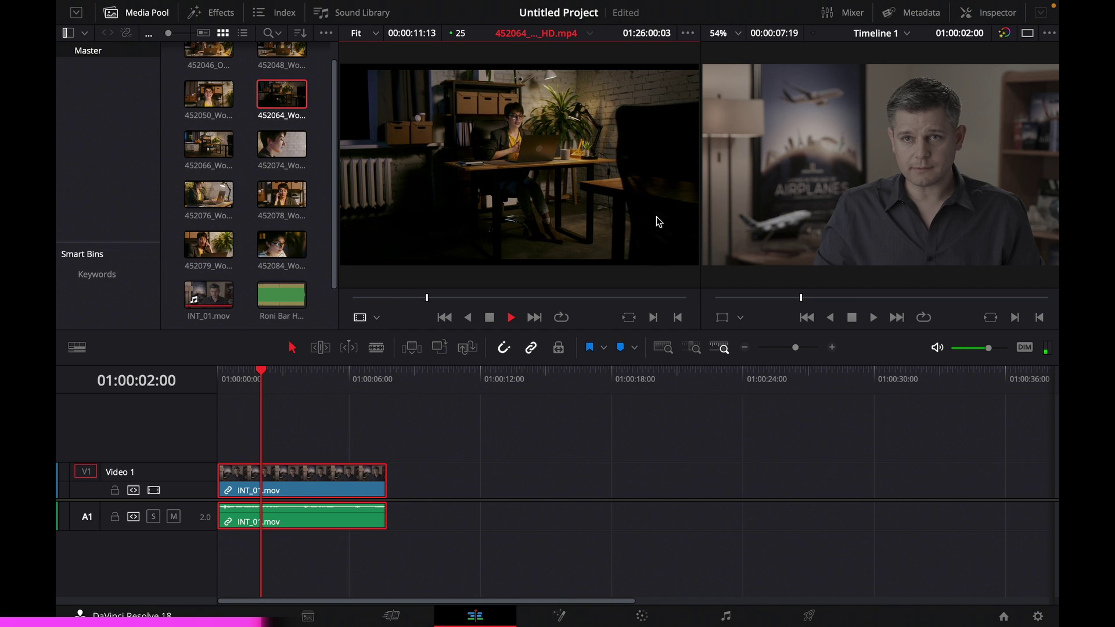
key(space)
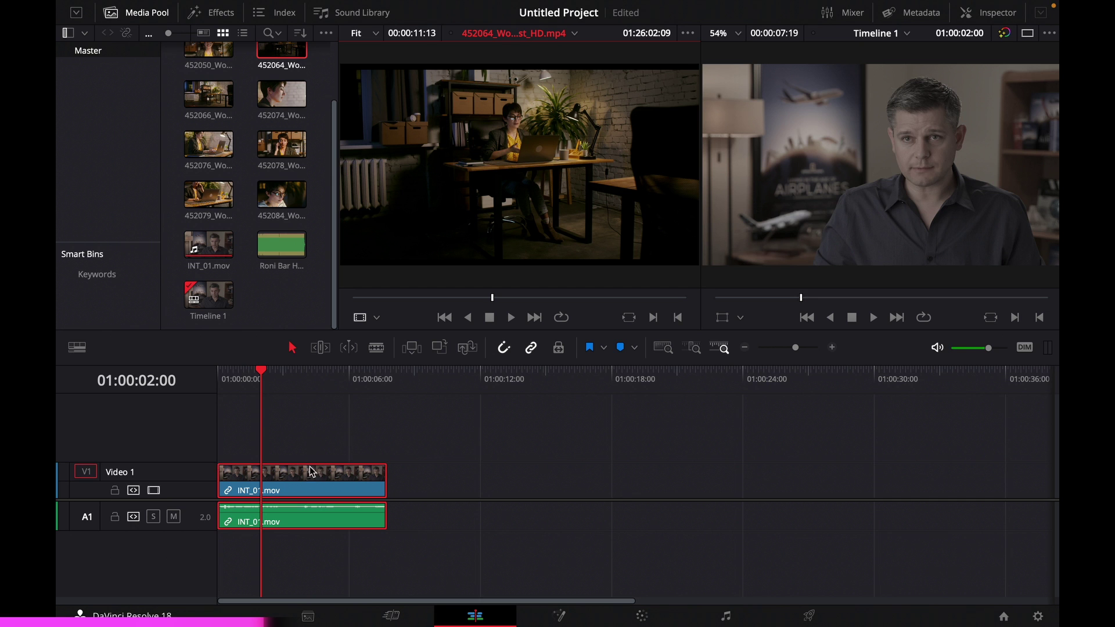
- Play the rest of INT_01.mov in the timeline, and append clips 452050, 452066, 452076 and 452079 after it on Video 1
click(296, 388)
key(space)
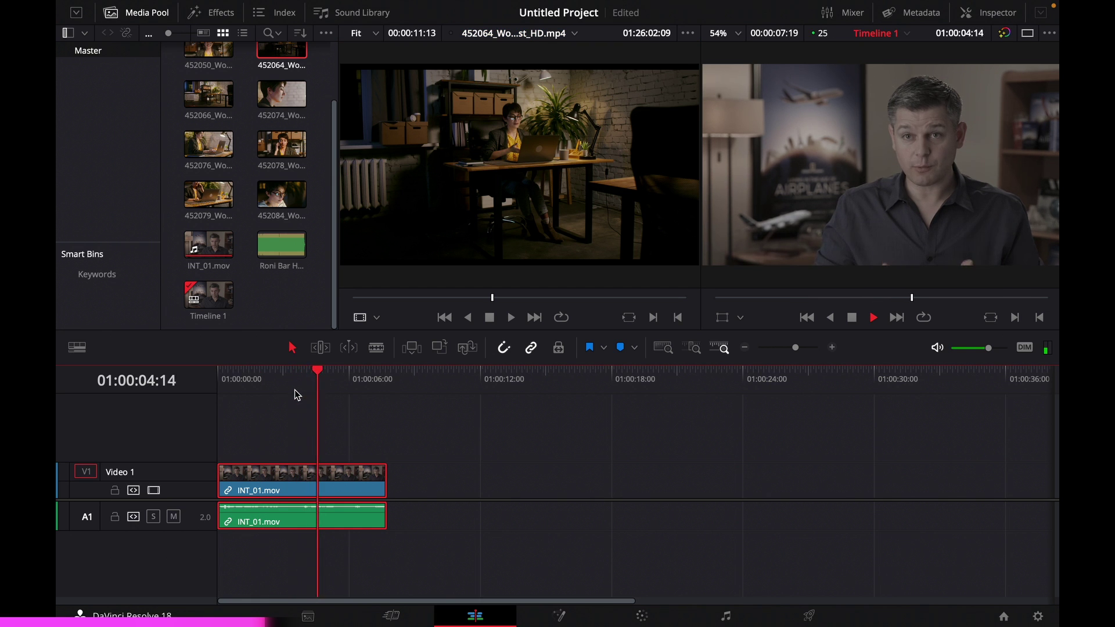
key(space)
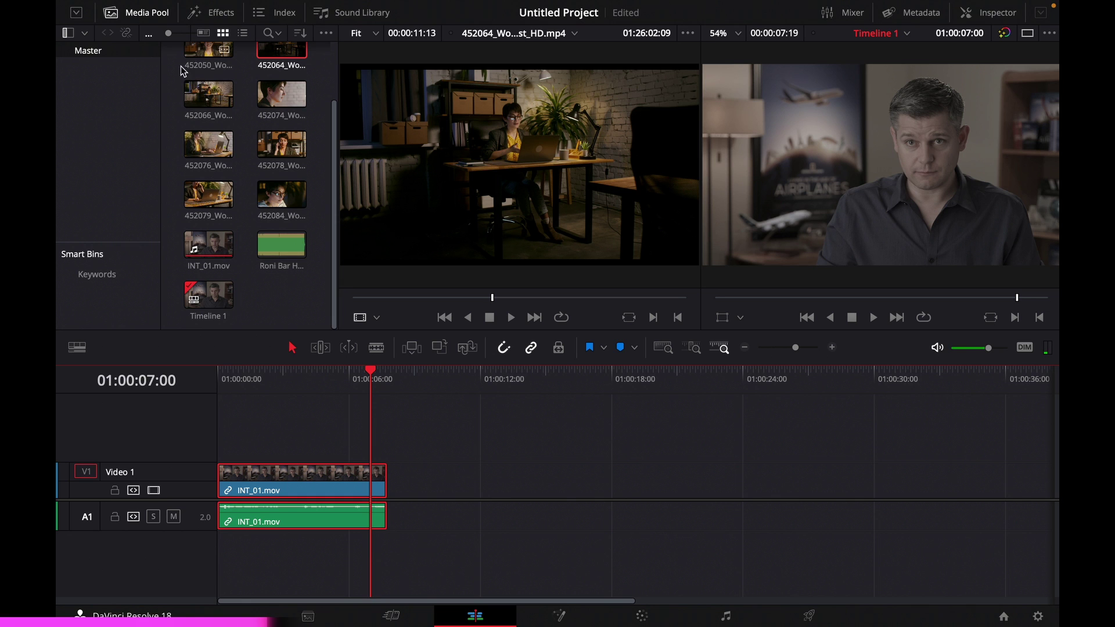
drag(177, 71, 372, 515)
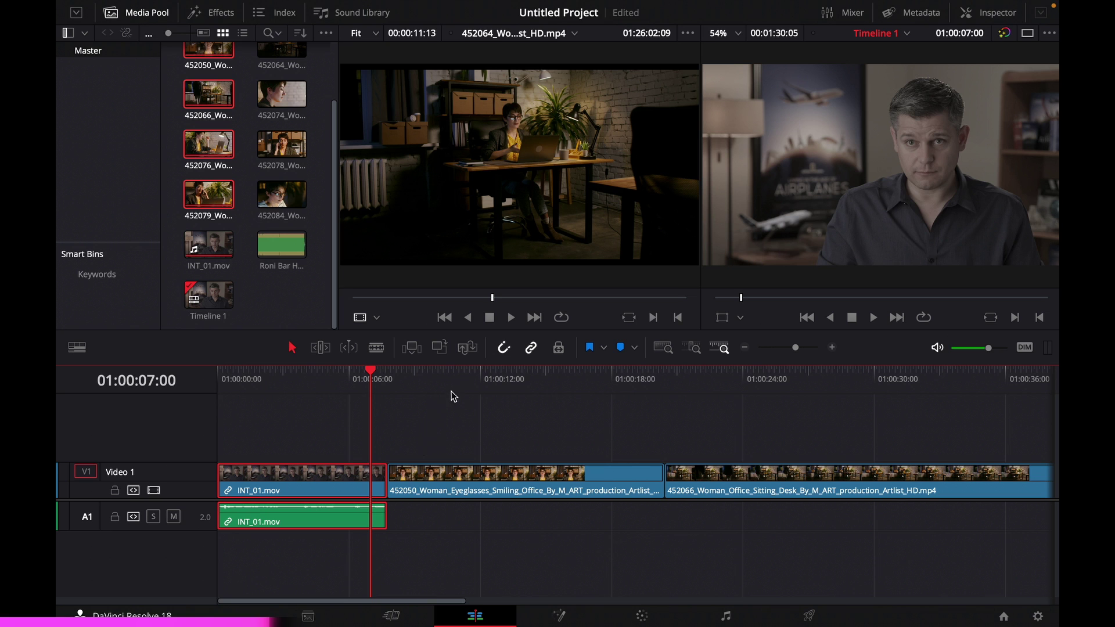
- Play into the 452050 timeline clip, trim its end to 01:00:15:22, and delete the gap before the 452066 clip
click(467, 386)
key(space)
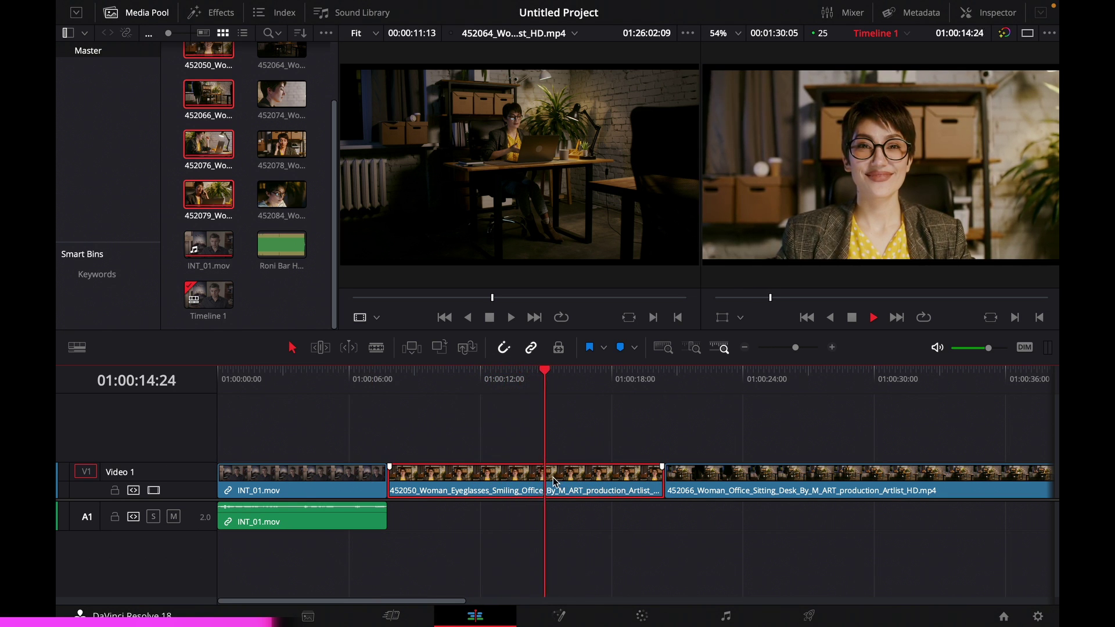
key(space)
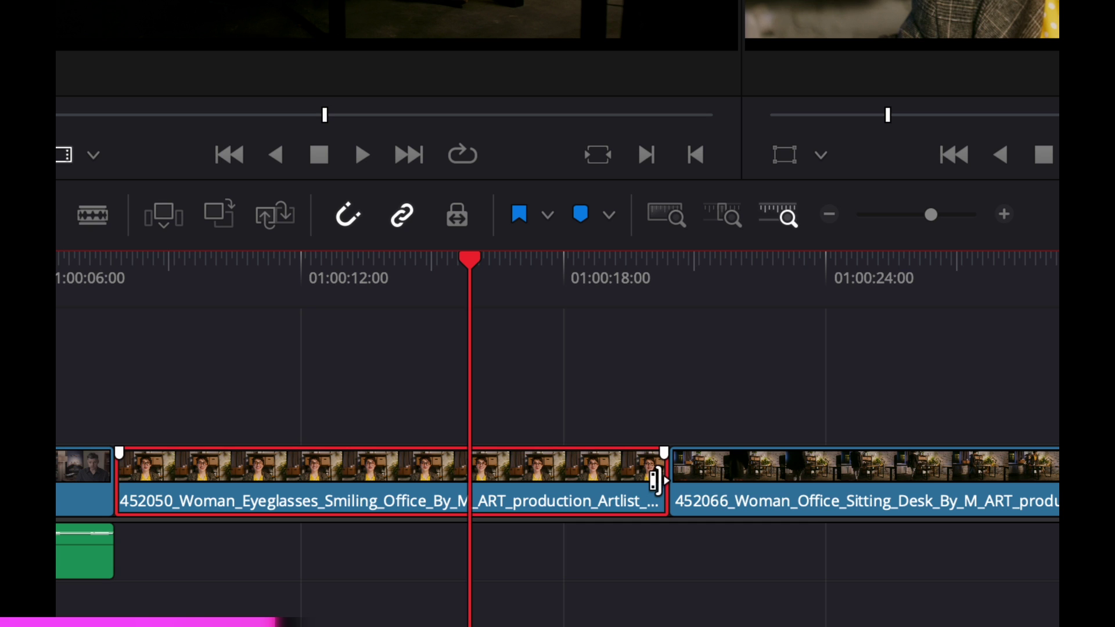
click(655, 477)
drag(632, 473, 472, 474)
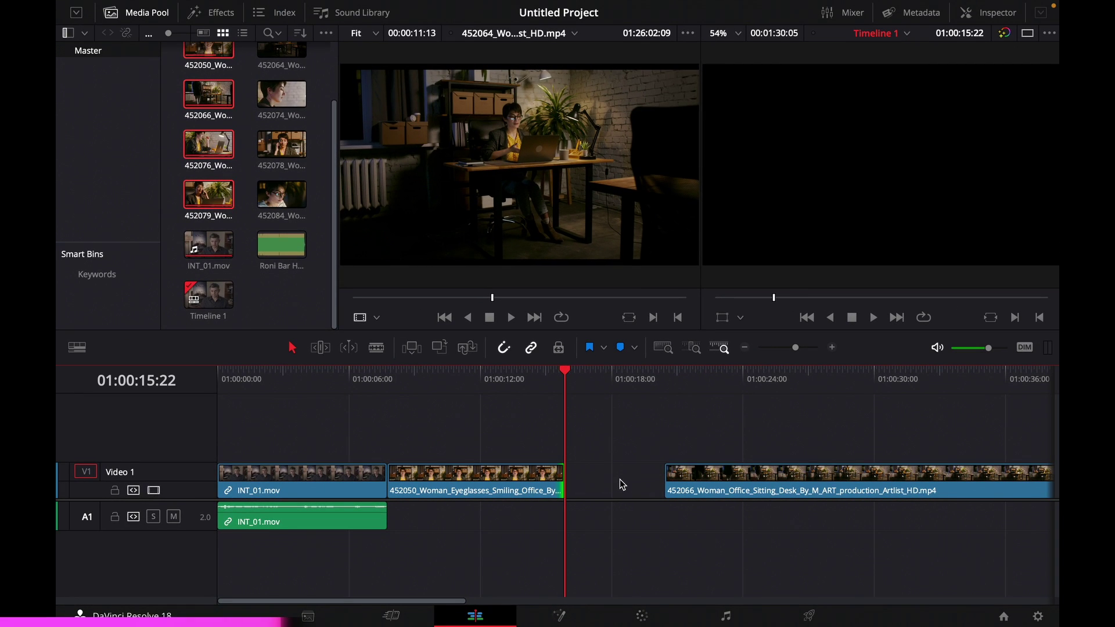
click(622, 484)
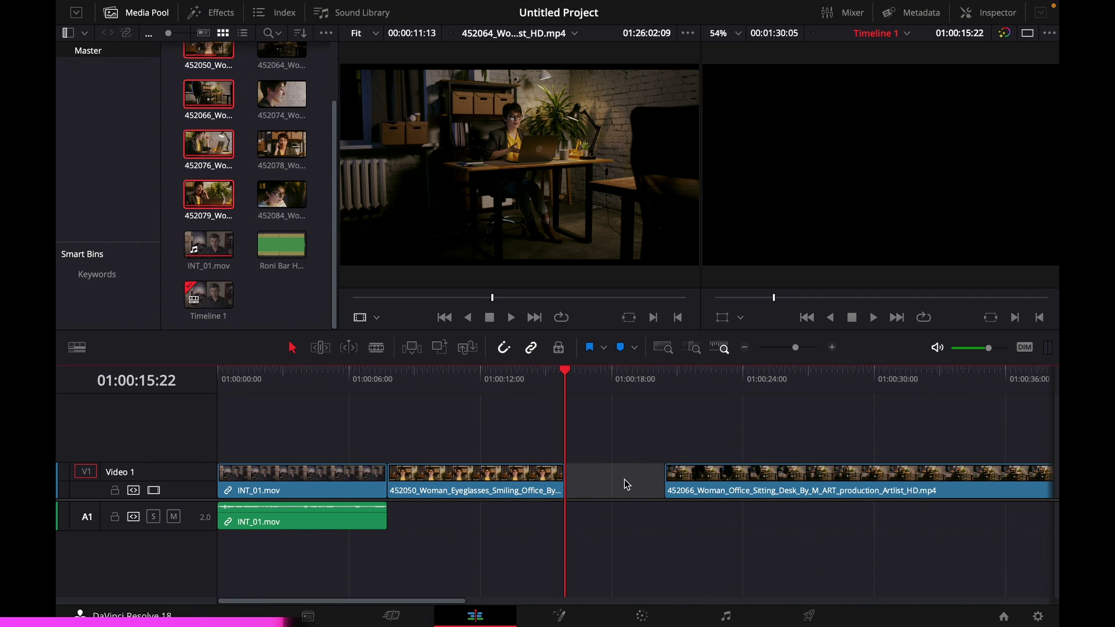
key(Delete)
- Play back the cut between the 452050 and 452066 clips in the timeline
click(507, 374)
key(space)
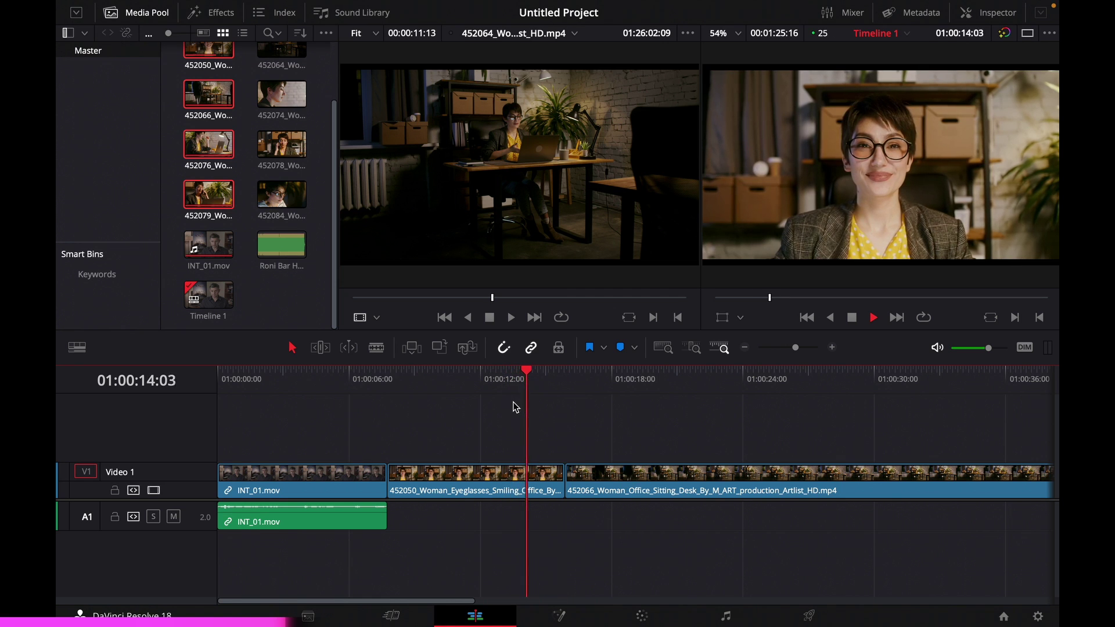
key(space)
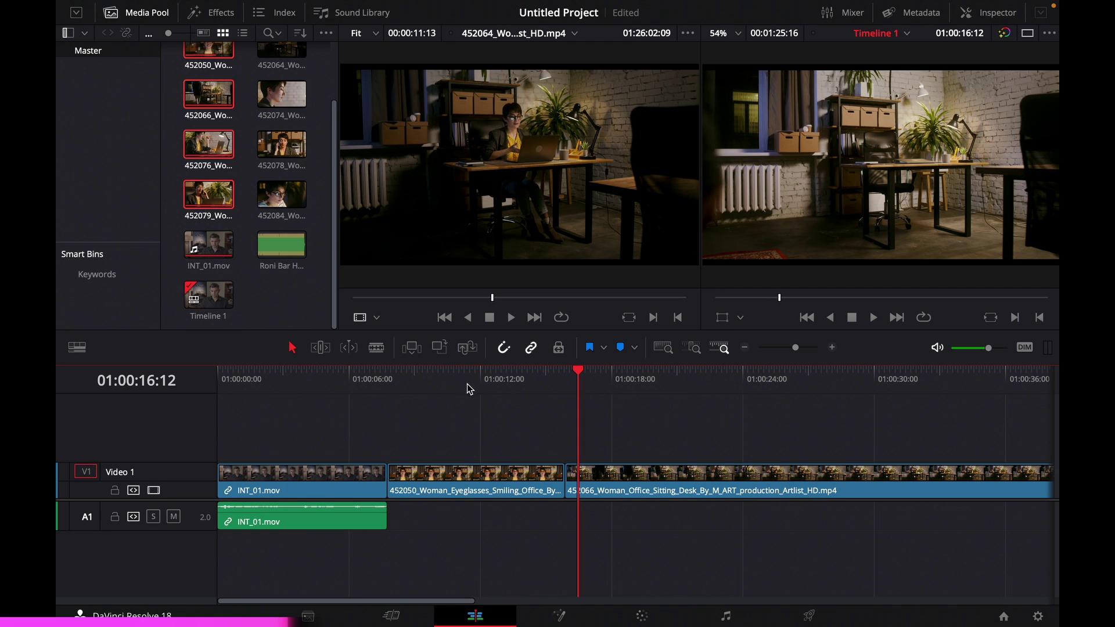
- Split the 452066 timeline clip at 01:00:22:23 with the Blade tool, and return to the selection tool
click(719, 385)
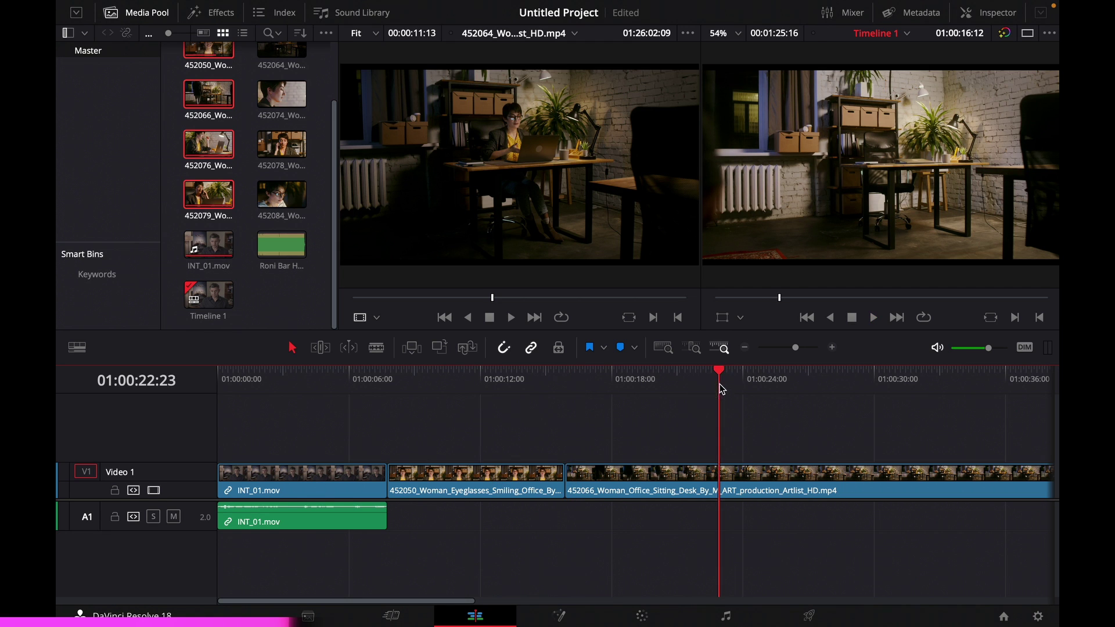
click(750, 482)
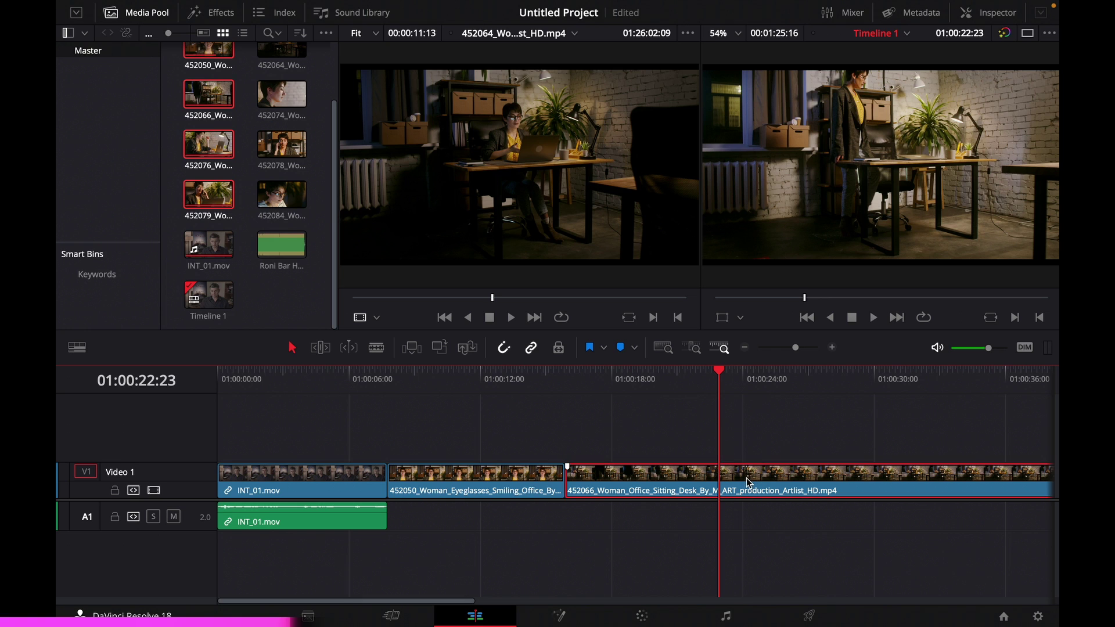
key(b)
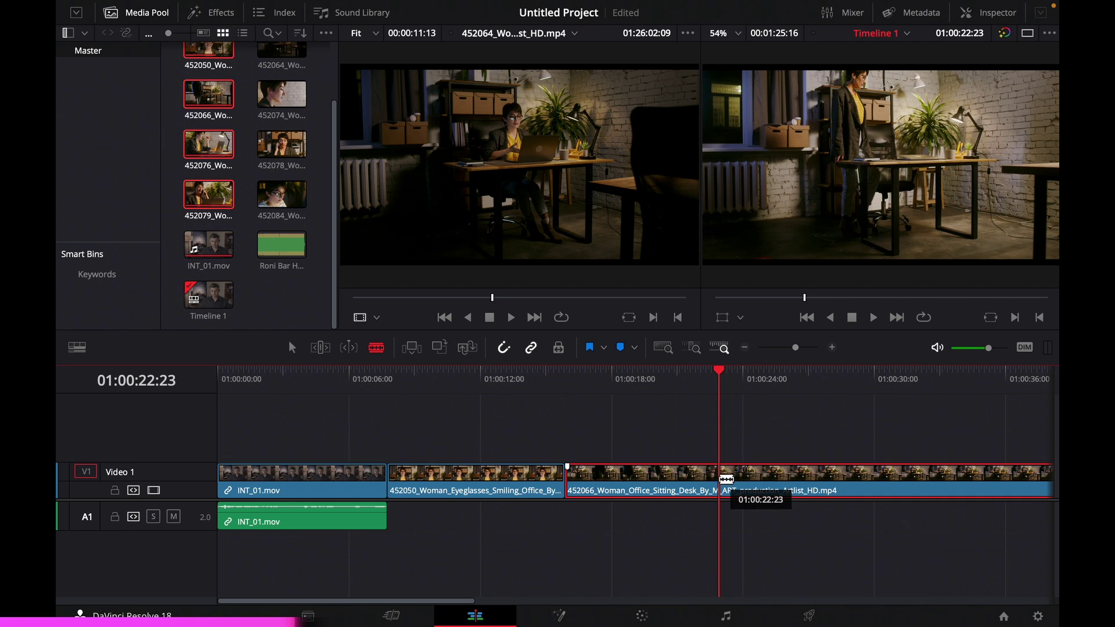
click(726, 480)
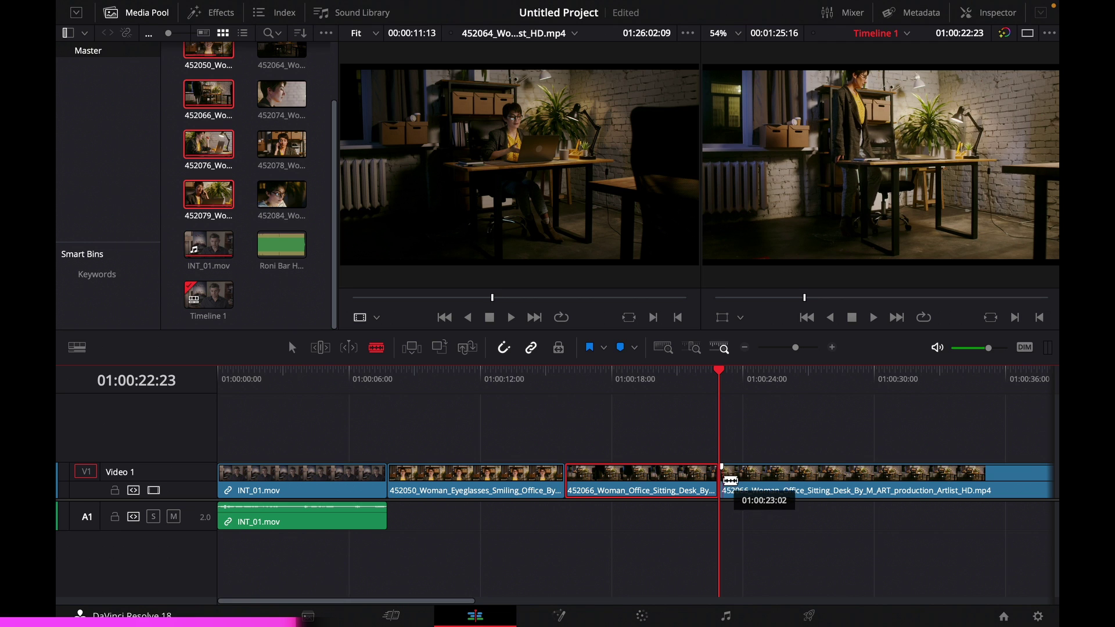
key(a)
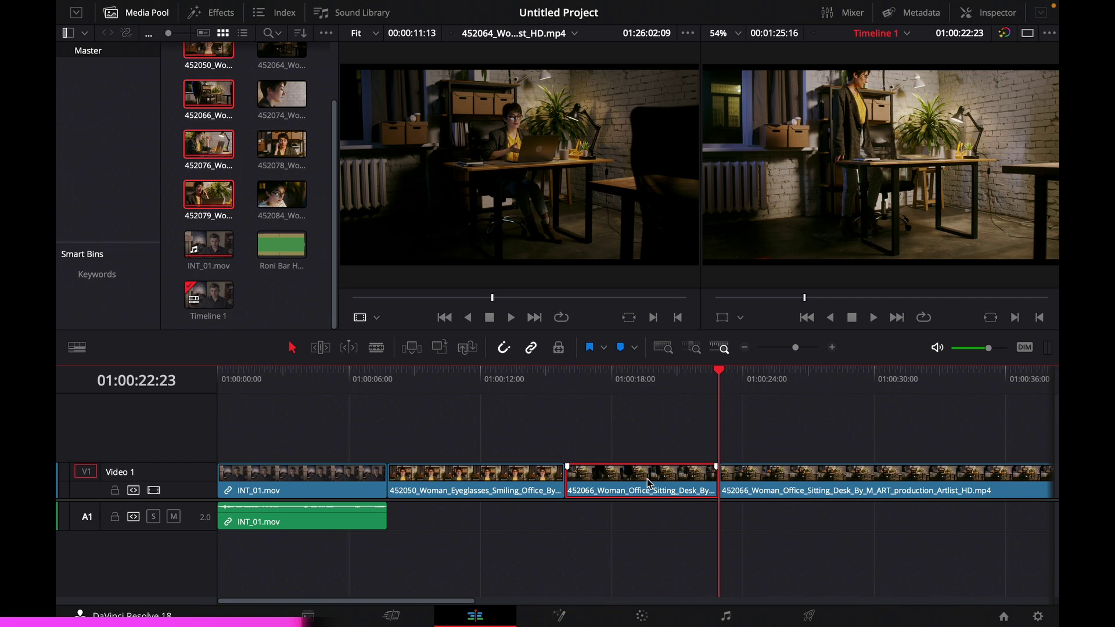
- Delete the first part of the split 452066 clip in the timeline, and close the gap it leaves
key(BackSpace)
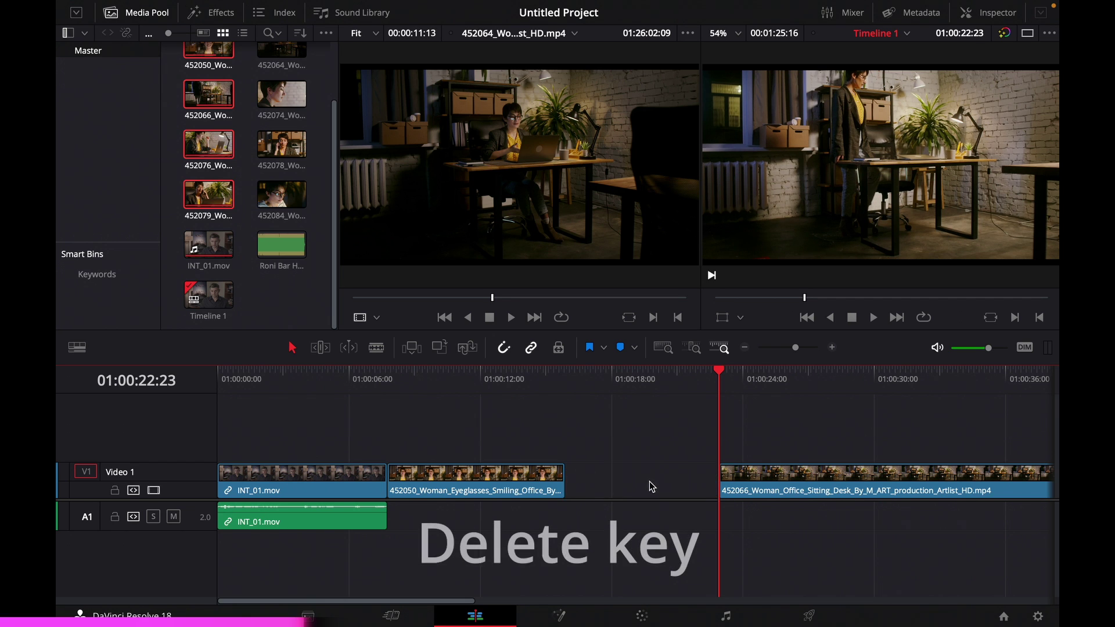
click(637, 486)
key(BackSpace)
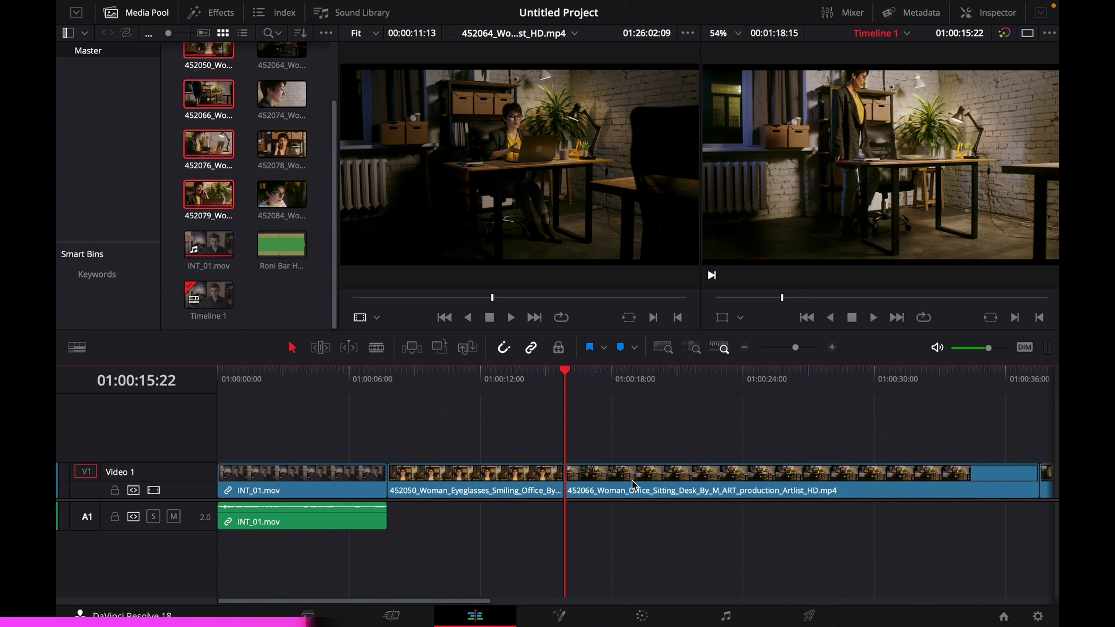
- Play back the cut from 452050 into 452066, and undo the deletions and the split of the 452066 clip
click(537, 381)
key(space)
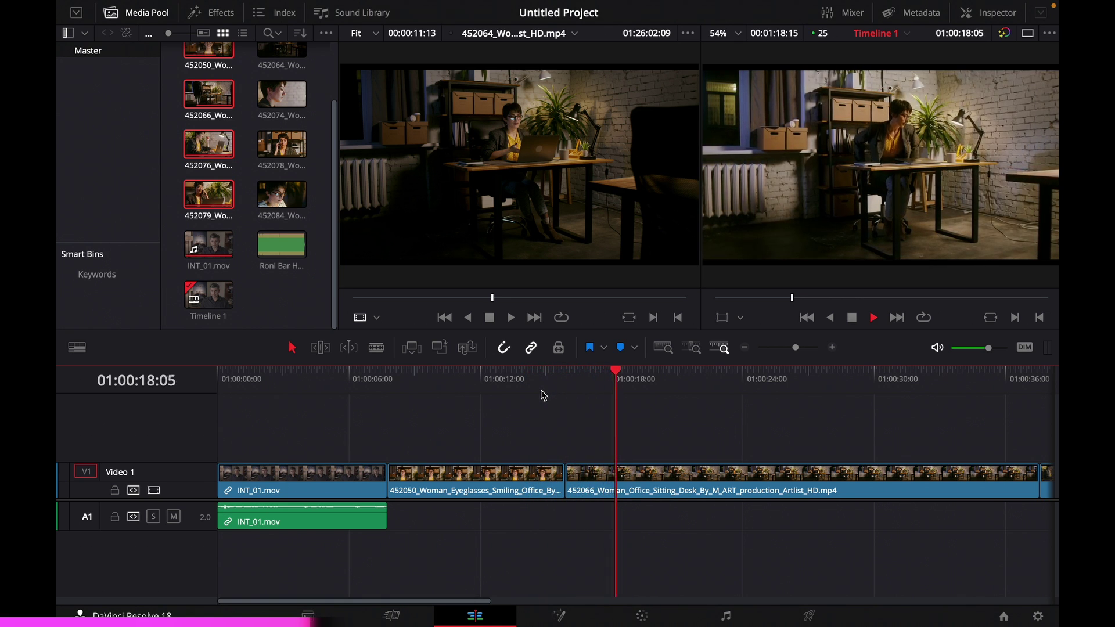
key(space)
key(ctrl+z)
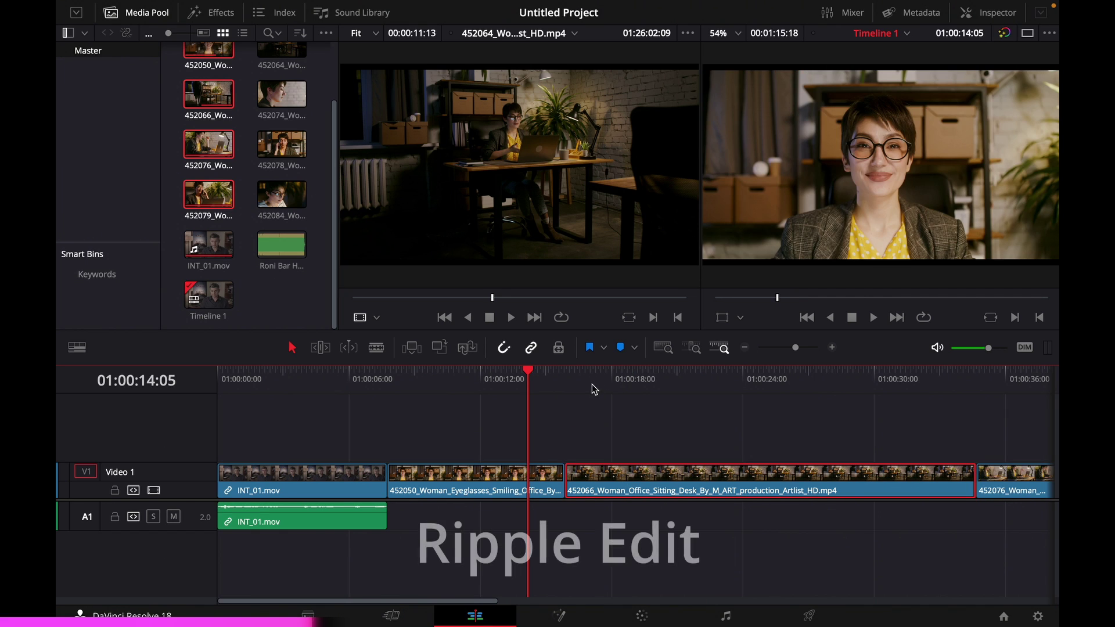
- Play the 452066 timeline clip up to 01:00:22:21, and ripple-trim its end to the playhead
click(588, 373)
key(space)
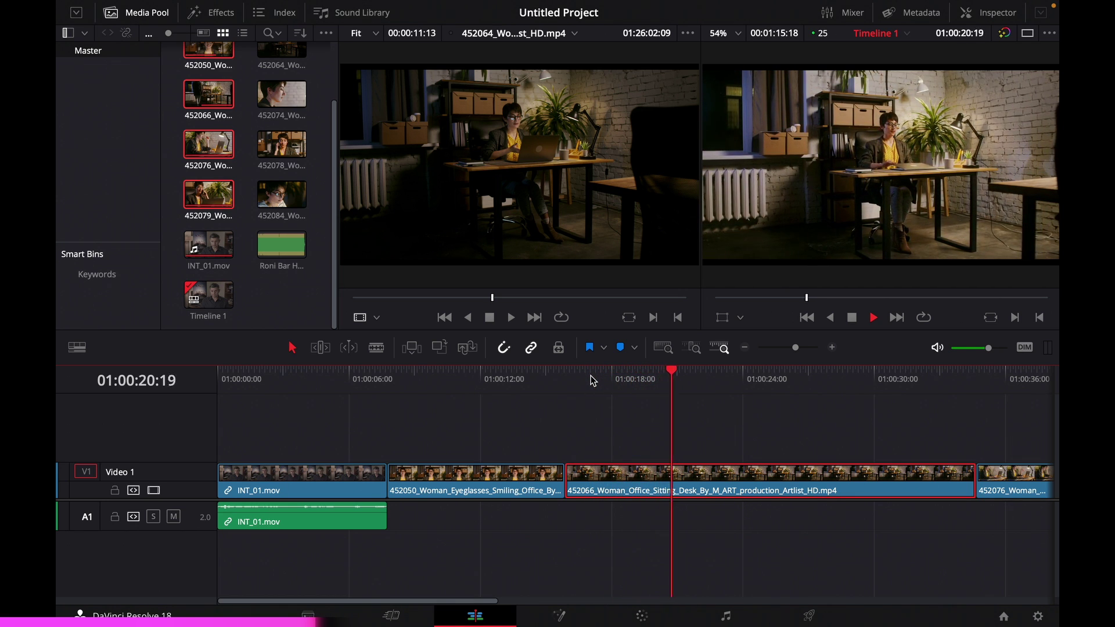
key(space)
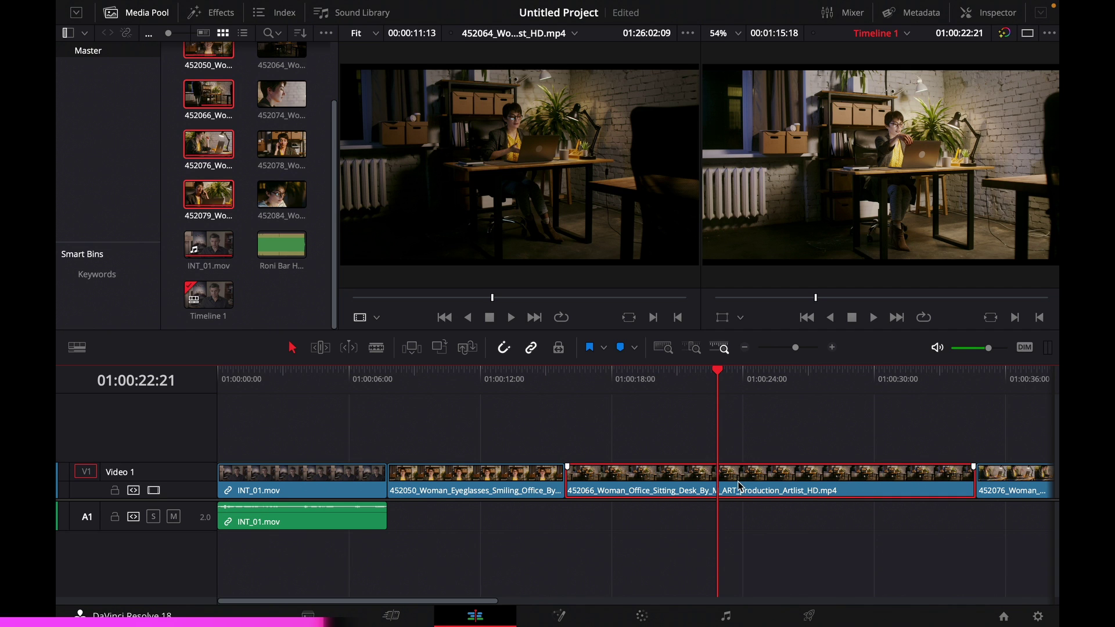
key(super+shift+bracketright)
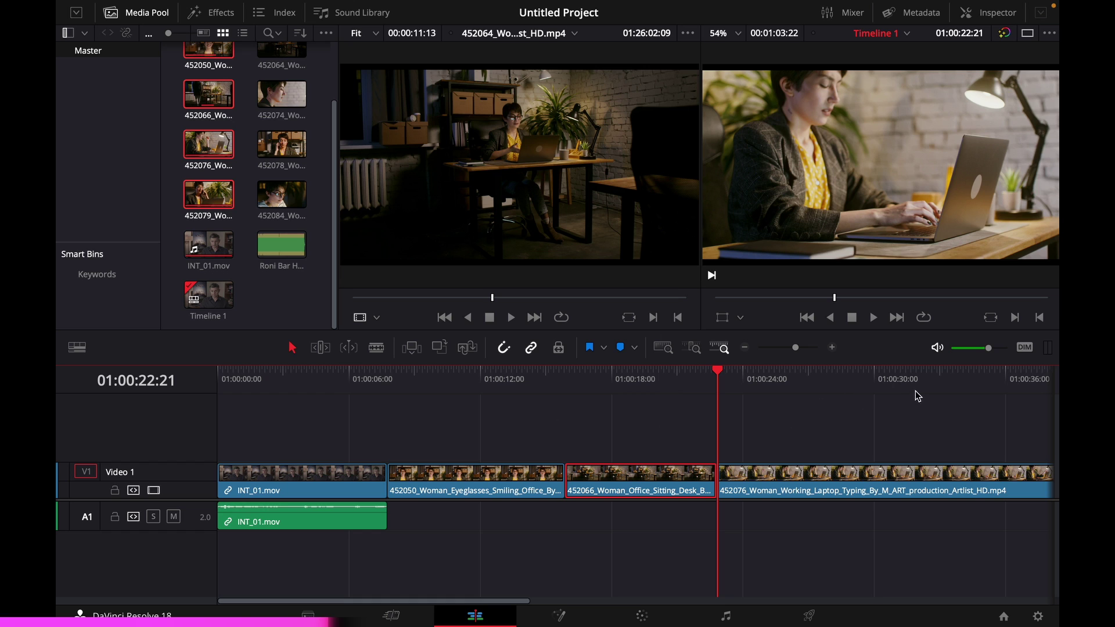
- Ripple-trim the start of the 452076 timeline clip to the playhead at 01:00:32:22
click(935, 482)
click(936, 378)
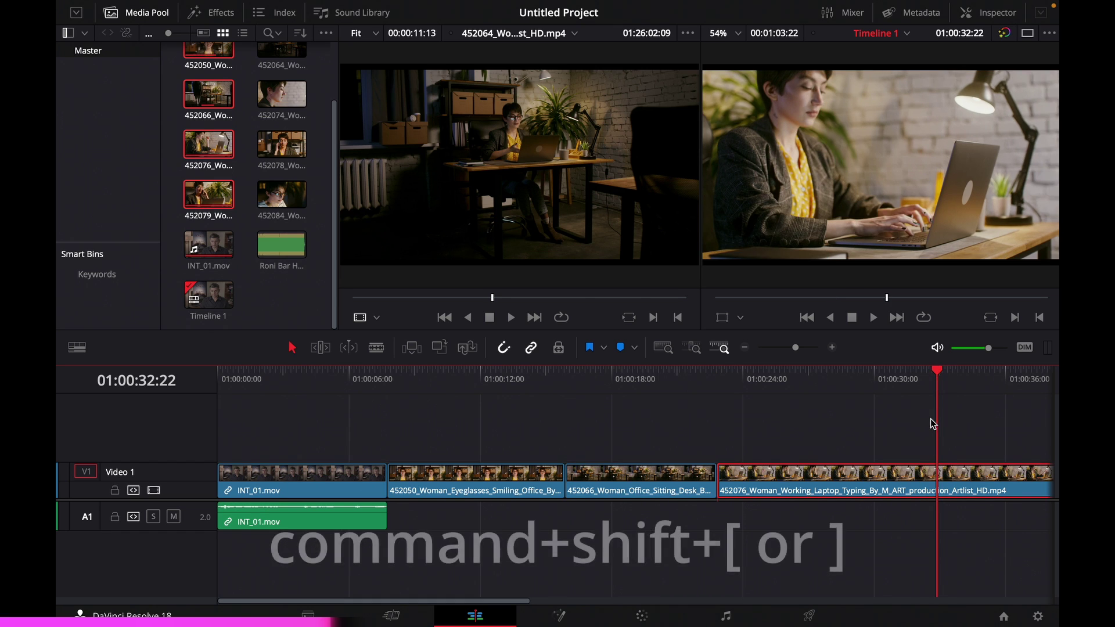
key(super+shift+bracketleft)
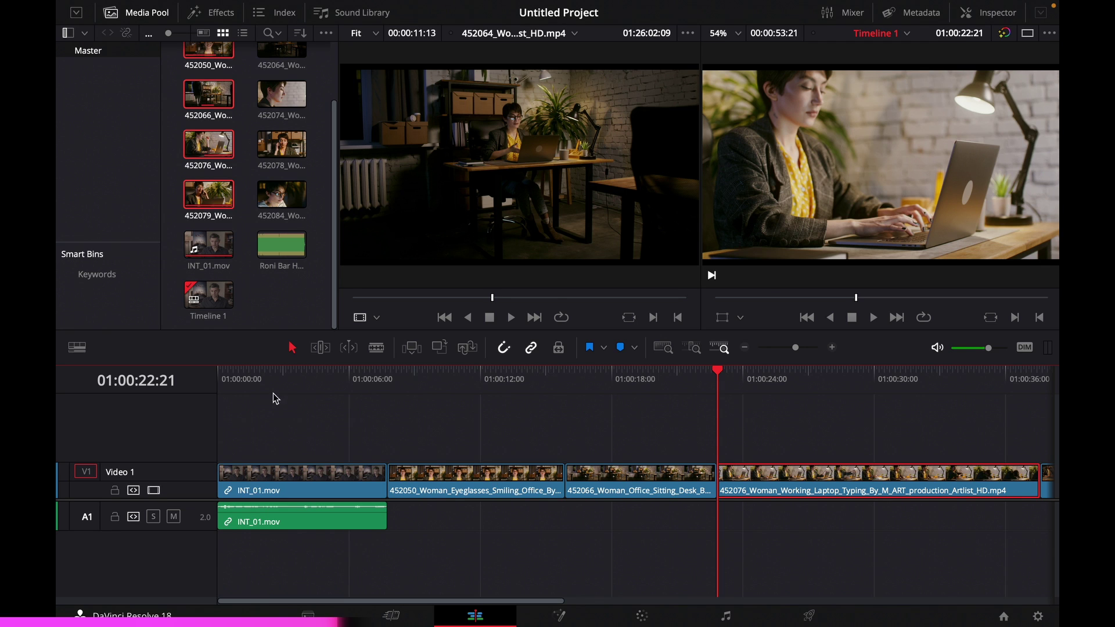
- Select INT_01.mov in the timeline together with its linked audio, and turn off Linked Selection
click(410, 409)
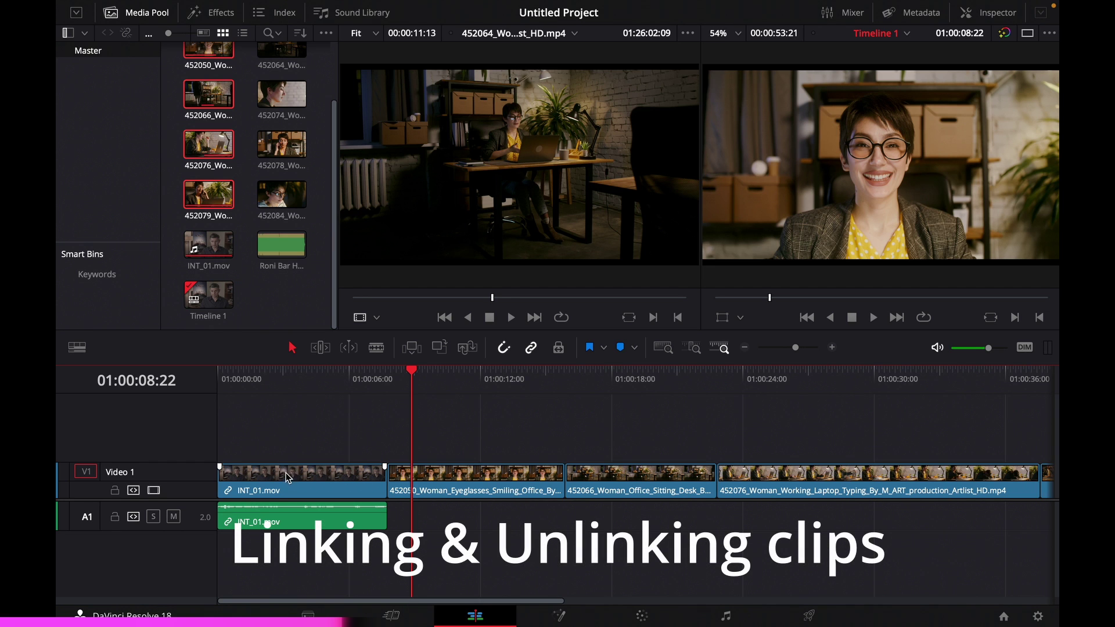
click(282, 490)
drag(279, 527, 228, 487)
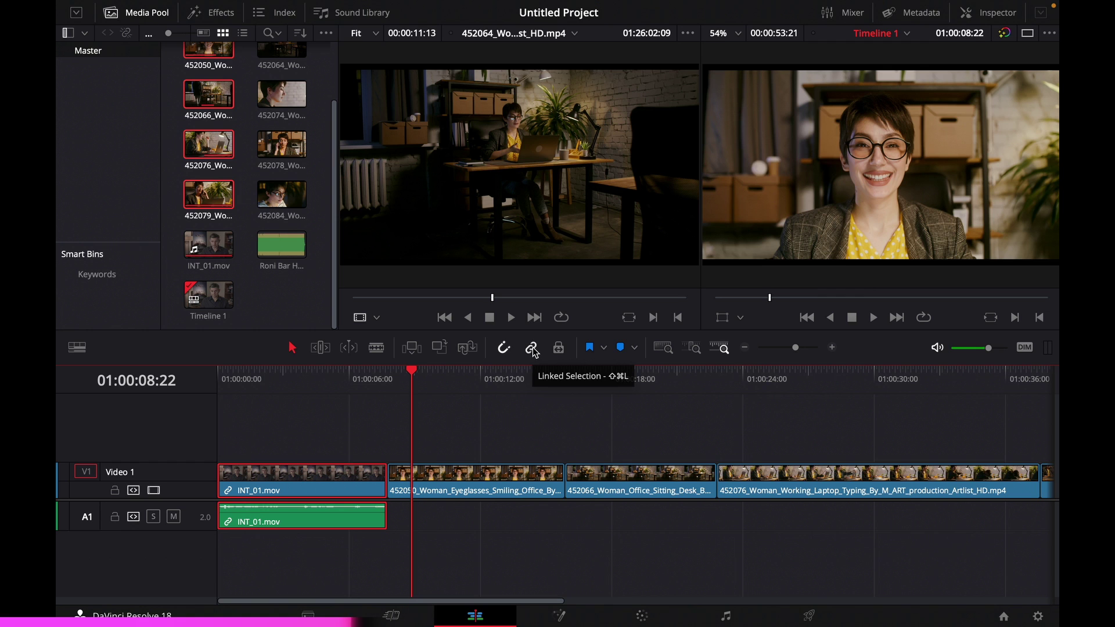
click(532, 348)
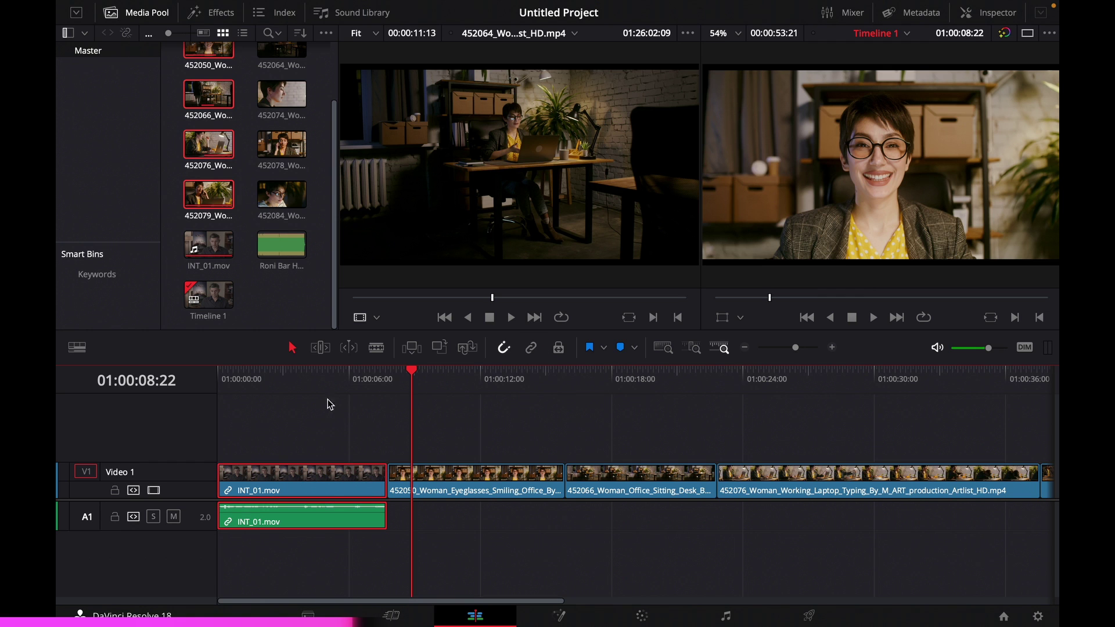
- Select only the video part of INT_01.mov, and turn Linked Selection back on to select its video and audio together
click(323, 385)
click(284, 490)
drag(281, 489, 252, 468)
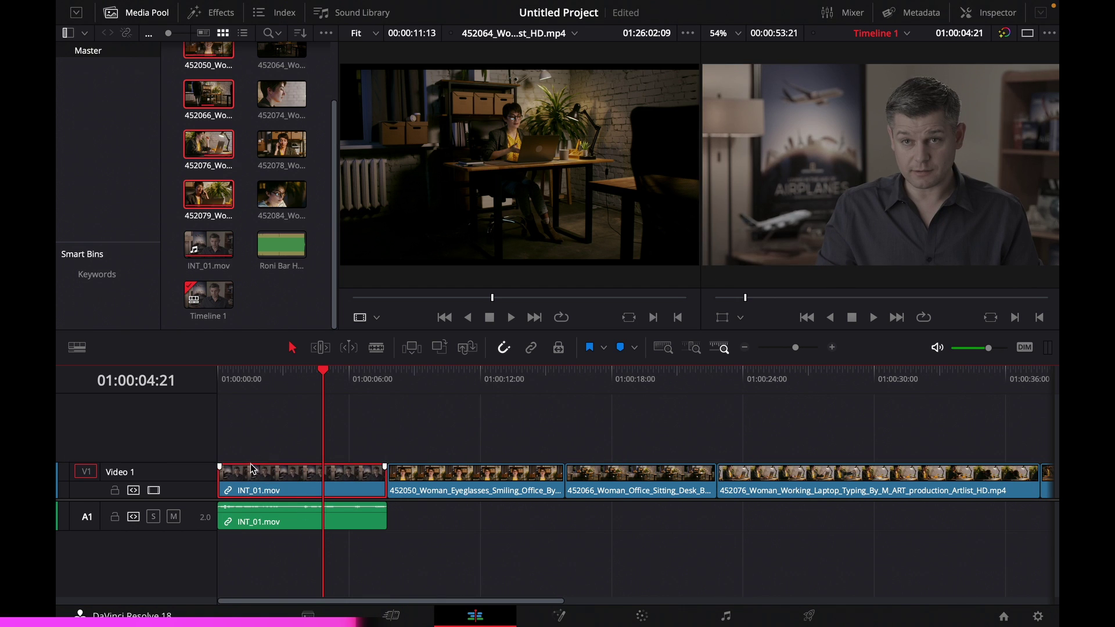
drag(262, 423, 272, 555)
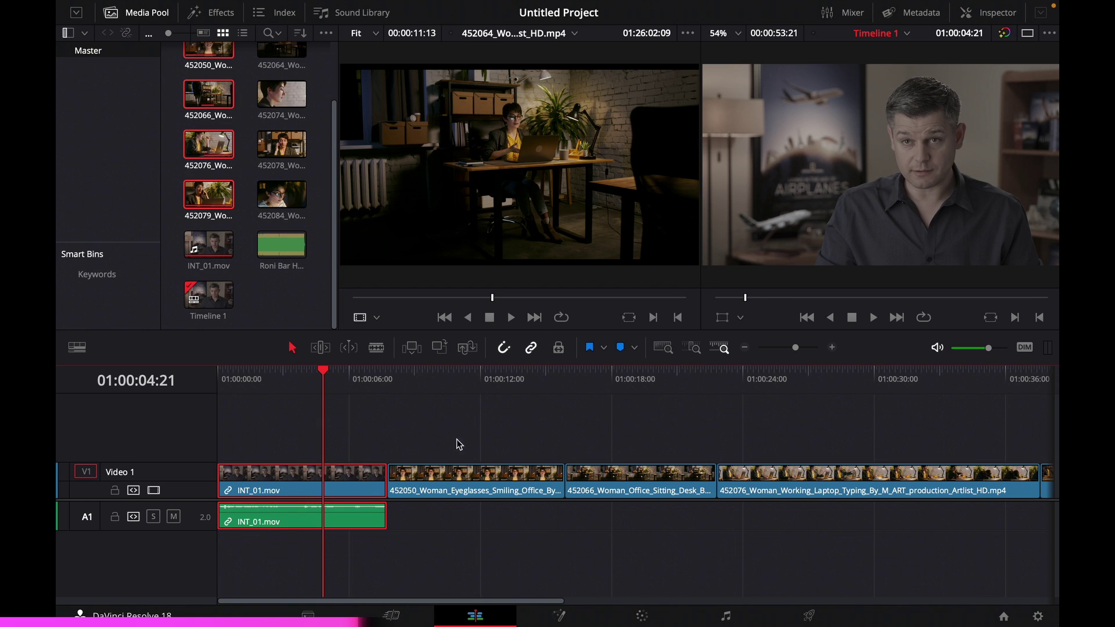
drag(314, 479, 261, 474)
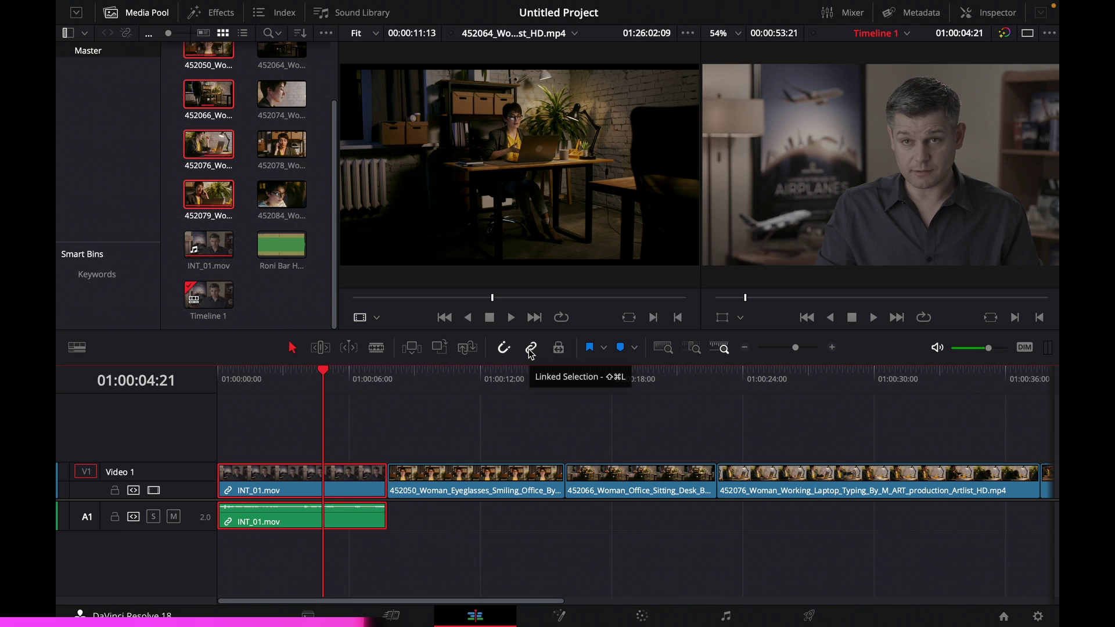
- Play INT_01.mov in the timeline up to 01:00:03:19, and load clip 452074 into the source viewer
click(249, 384)
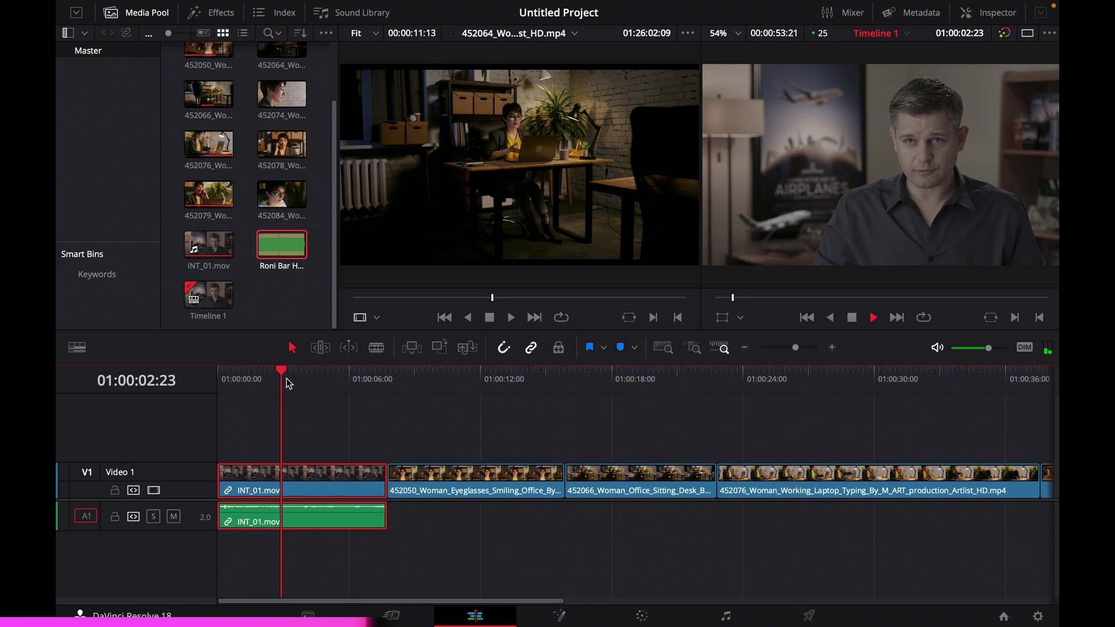
key(space)
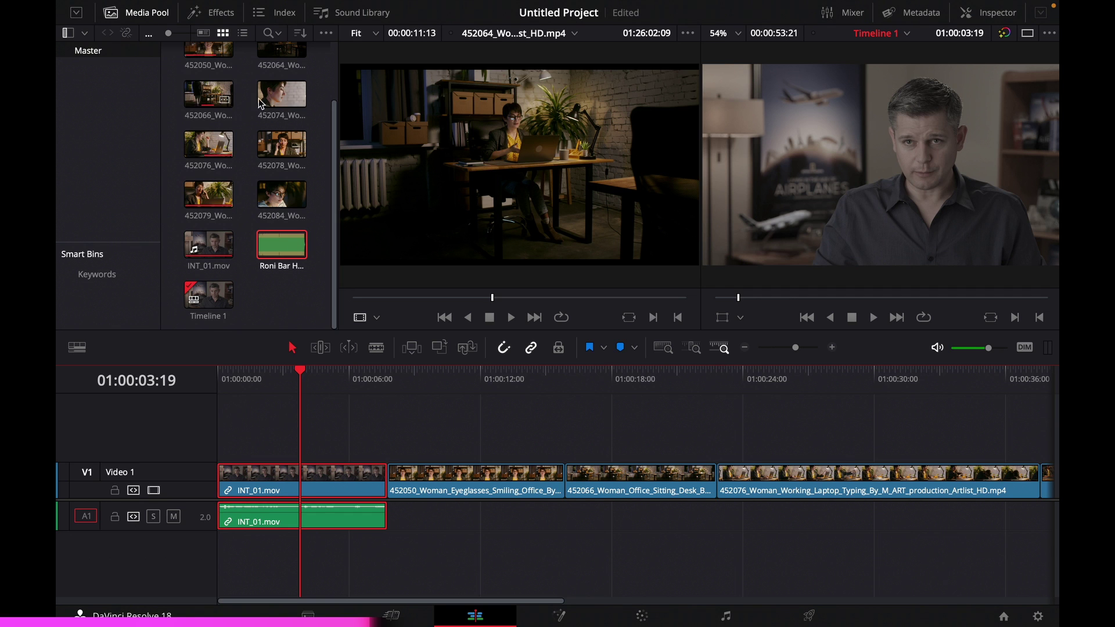
scroll(221, 101, up, 1)
click(280, 138)
double_click(279, 138)
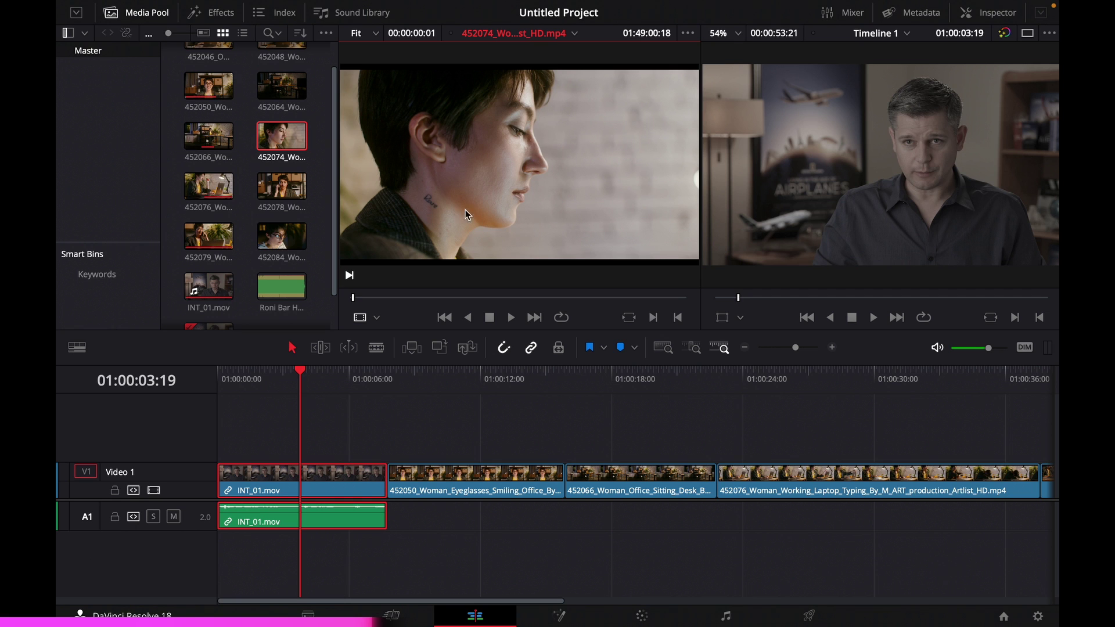
- Mark In and Out points around a 00:00:03:23 section of 452074, and place it on Video 2 at 01:00:03:19 above INT_01.mov
key(space)
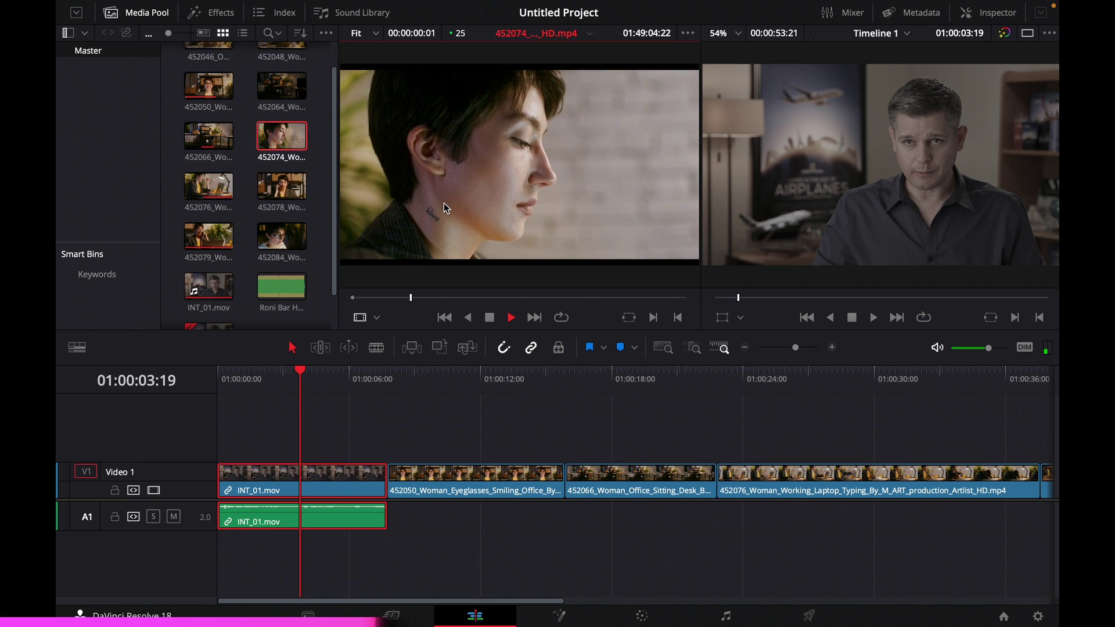
key(space)
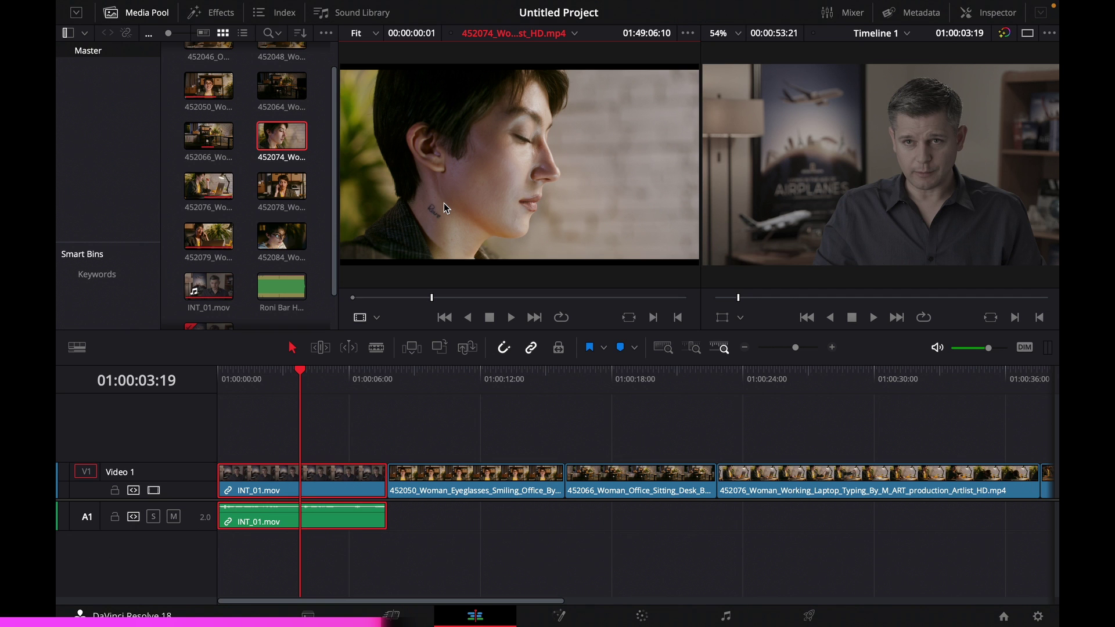
key(space)
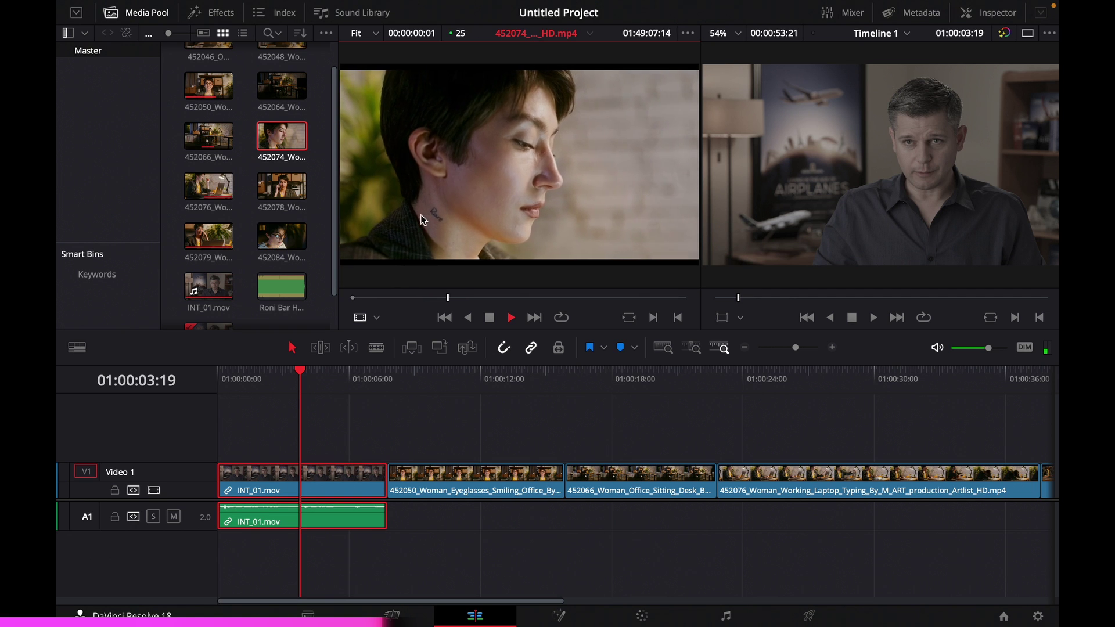
key(i)
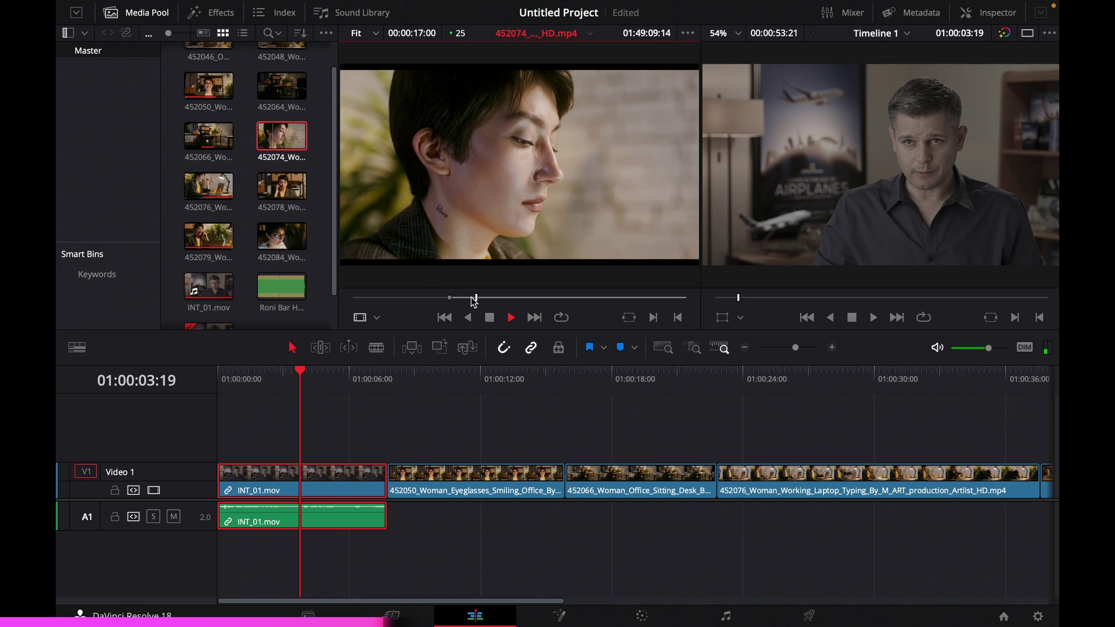
key(o)
key(space)
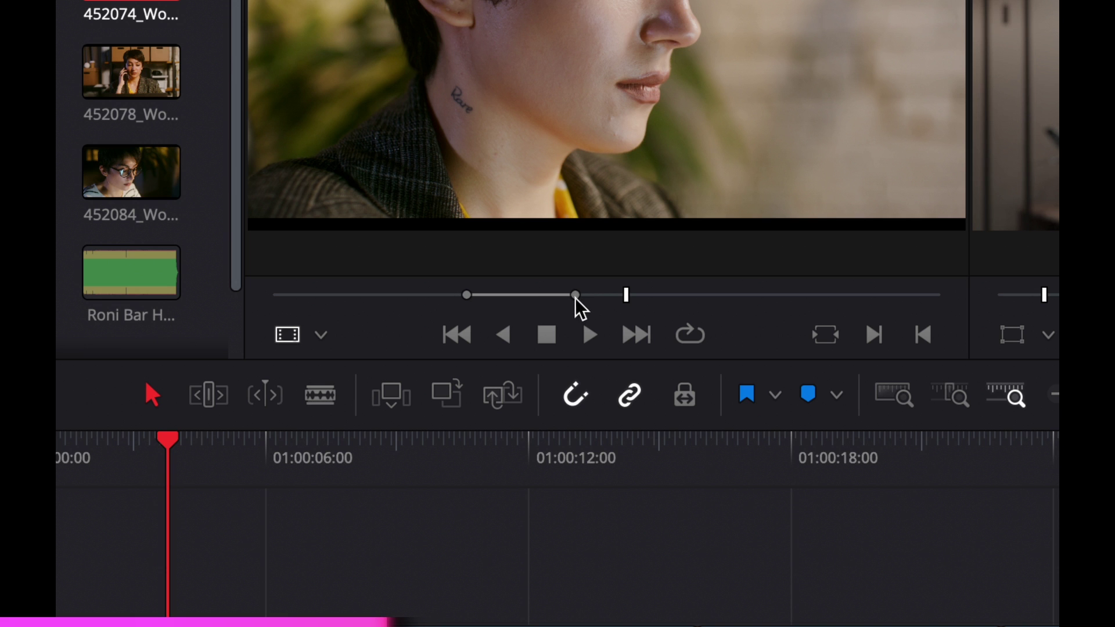
click(532, 310)
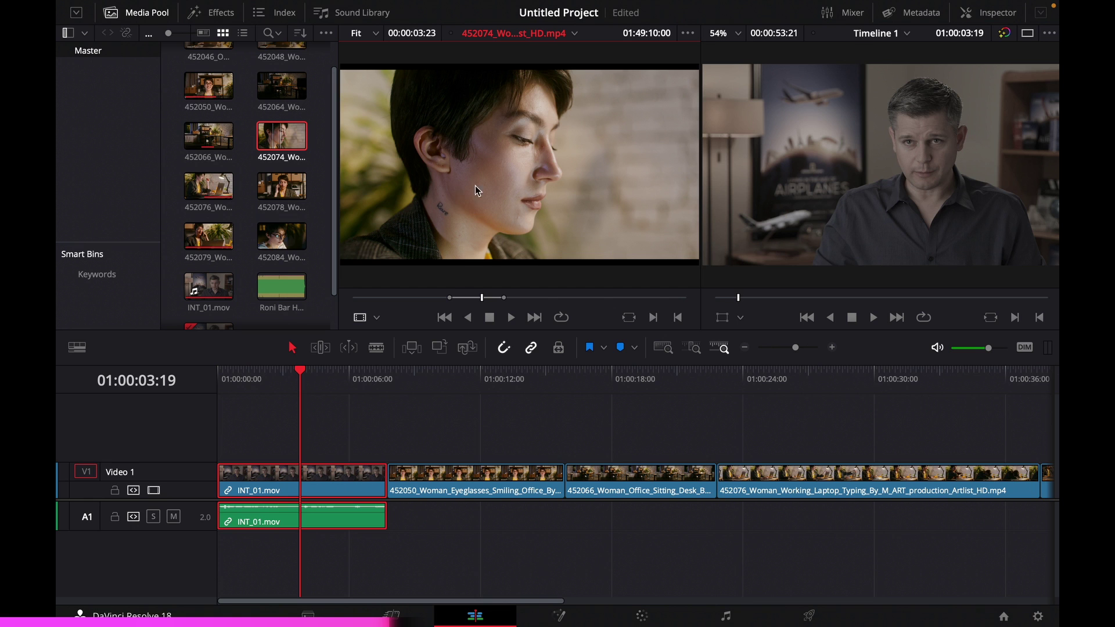
drag(485, 221, 302, 440)
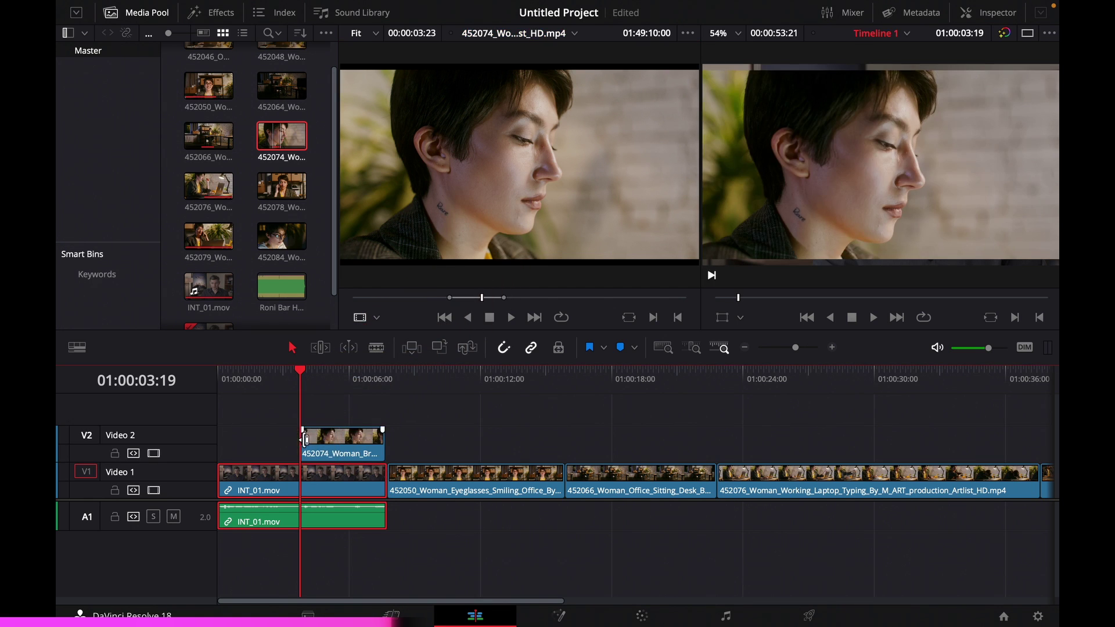
- Play back the 452074 overlay on Video 2, and move it above the end of the 452066 clip, starting at about 01:00:20:00
click(279, 375)
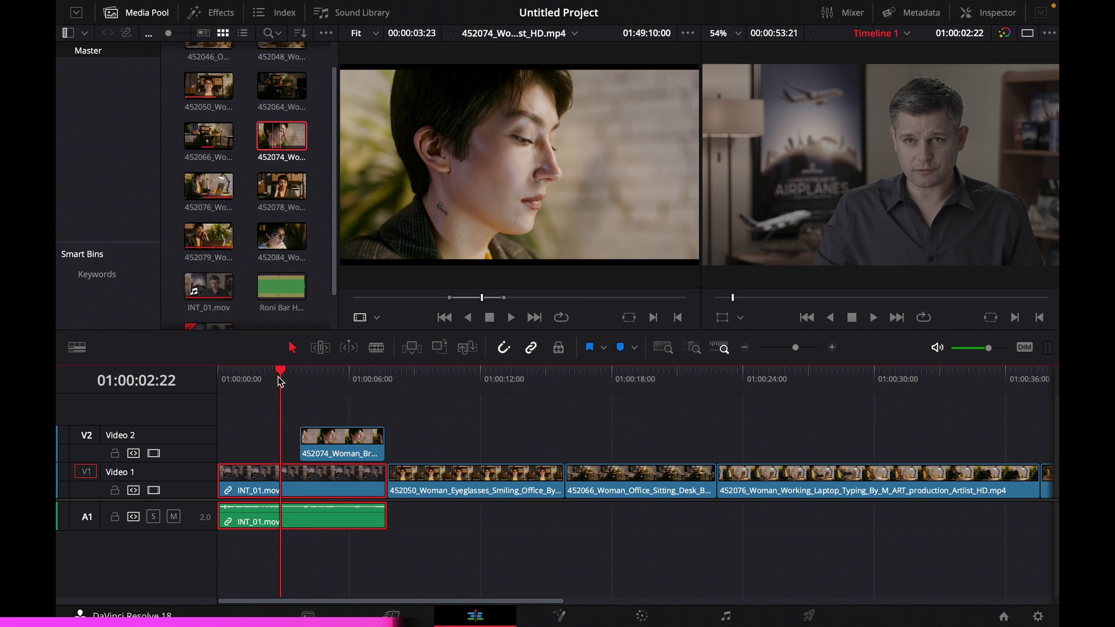
key(space)
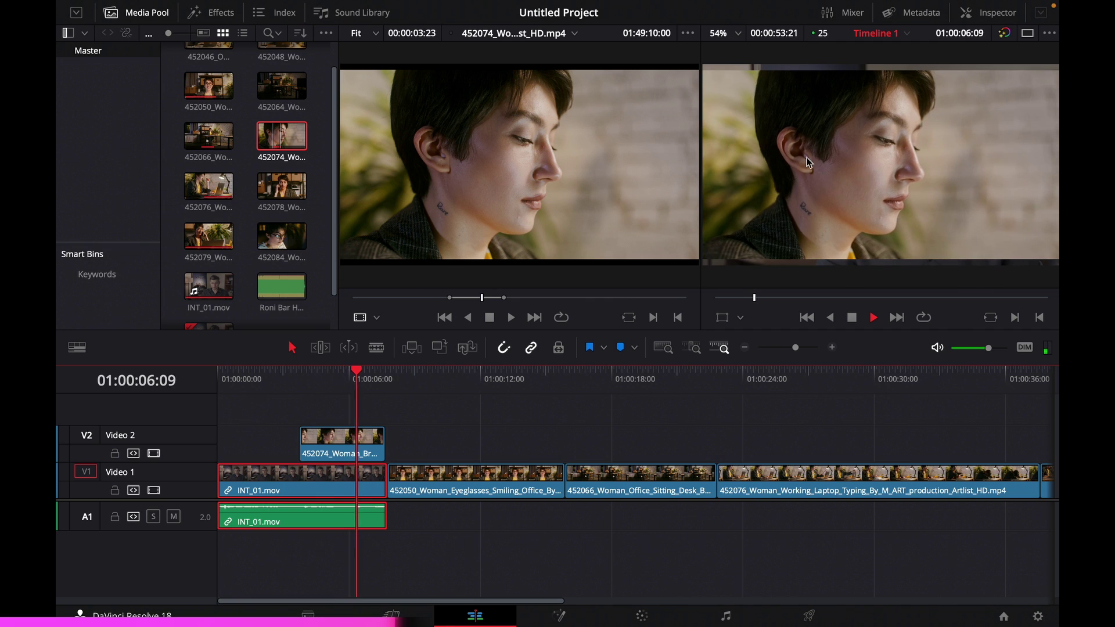
key(space)
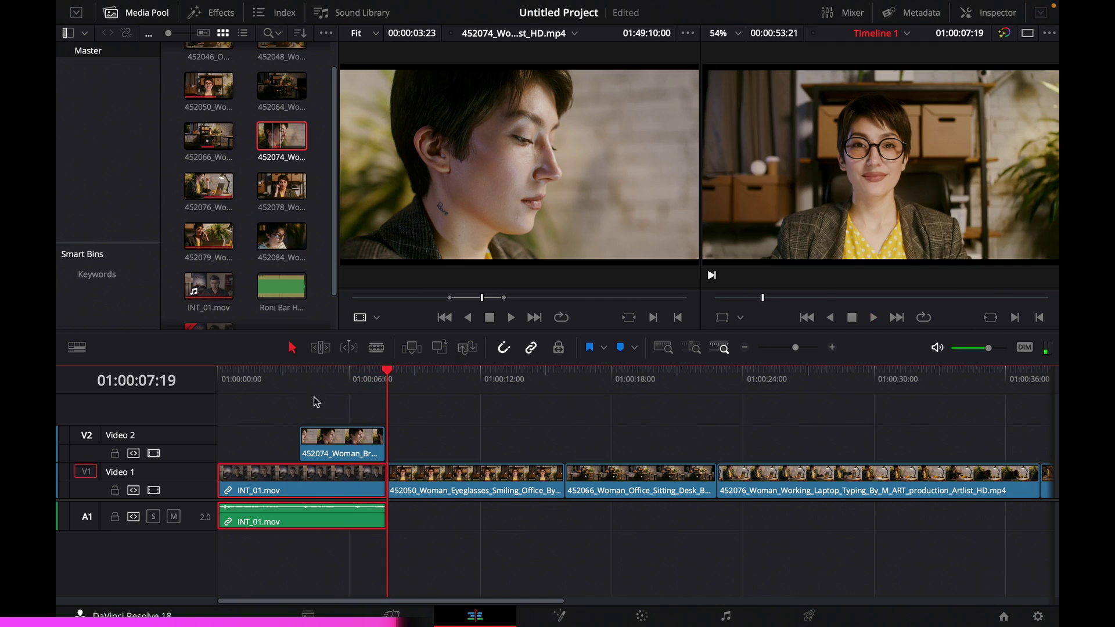
click(252, 398)
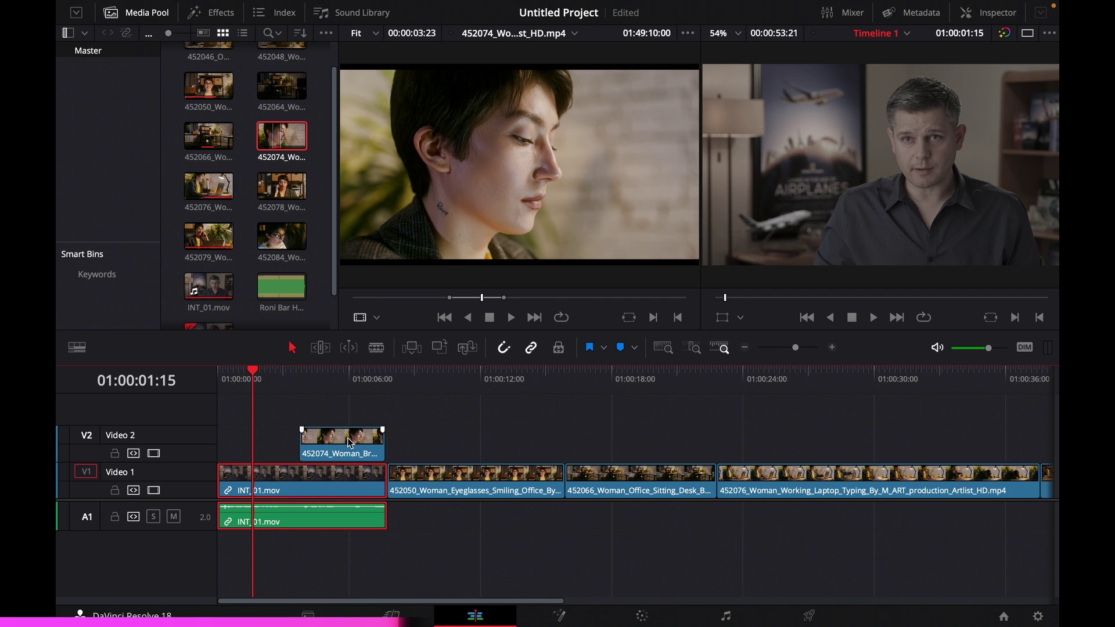
drag(350, 443, 704, 444)
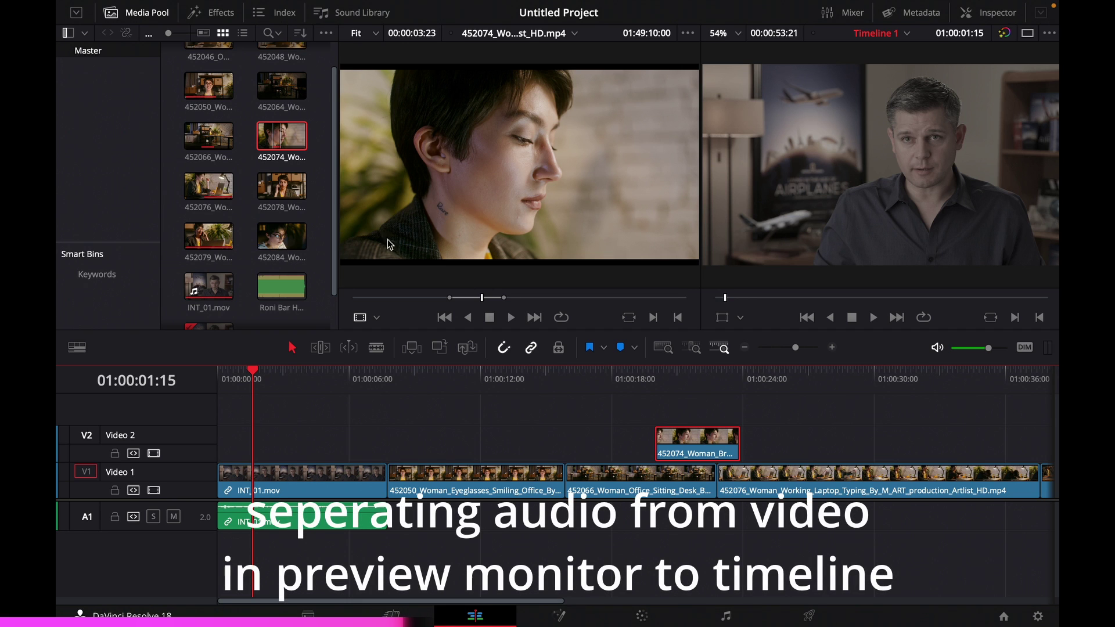
- Load INT_01.mov from the media pool into the source viewer, and play its opening
scroll(230, 212, up, 1)
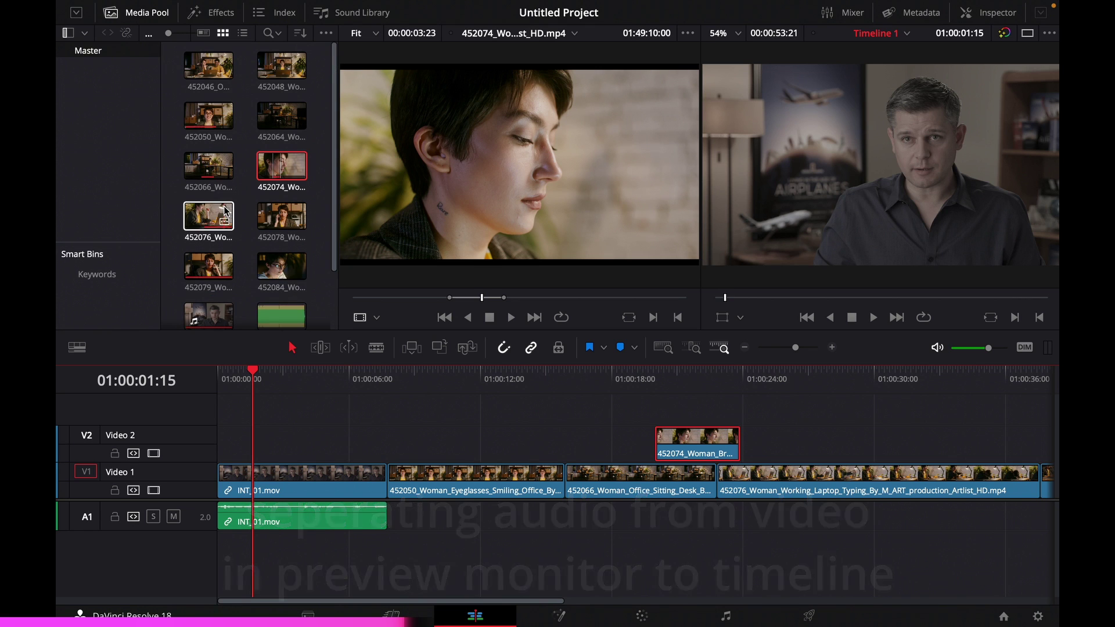
click(207, 317)
double_click(208, 317)
scroll(209, 261, down, 2)
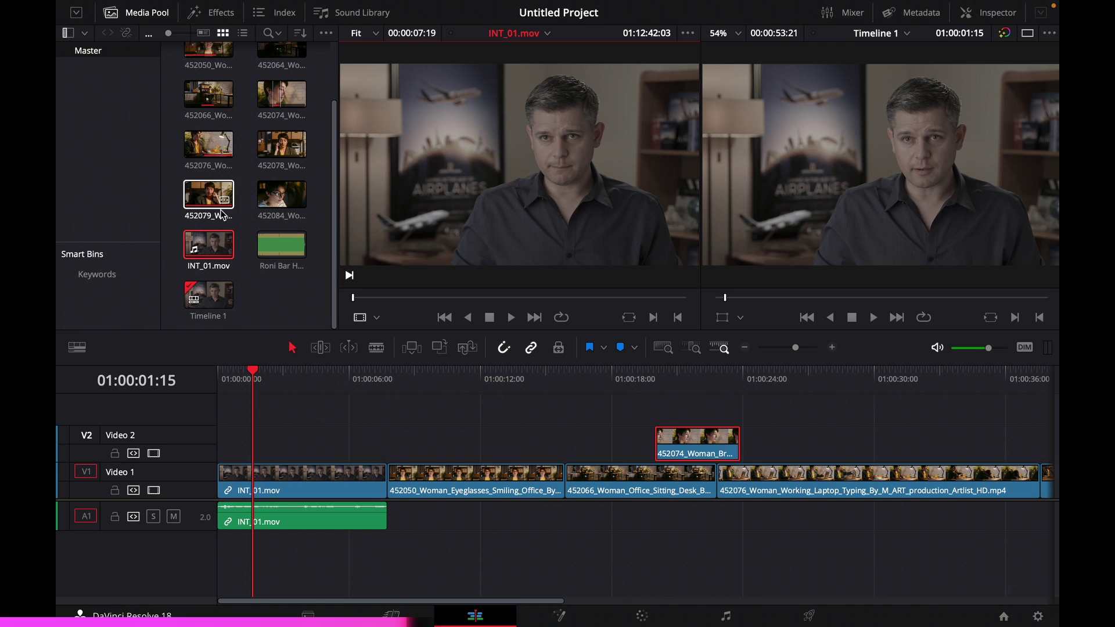
key(space)
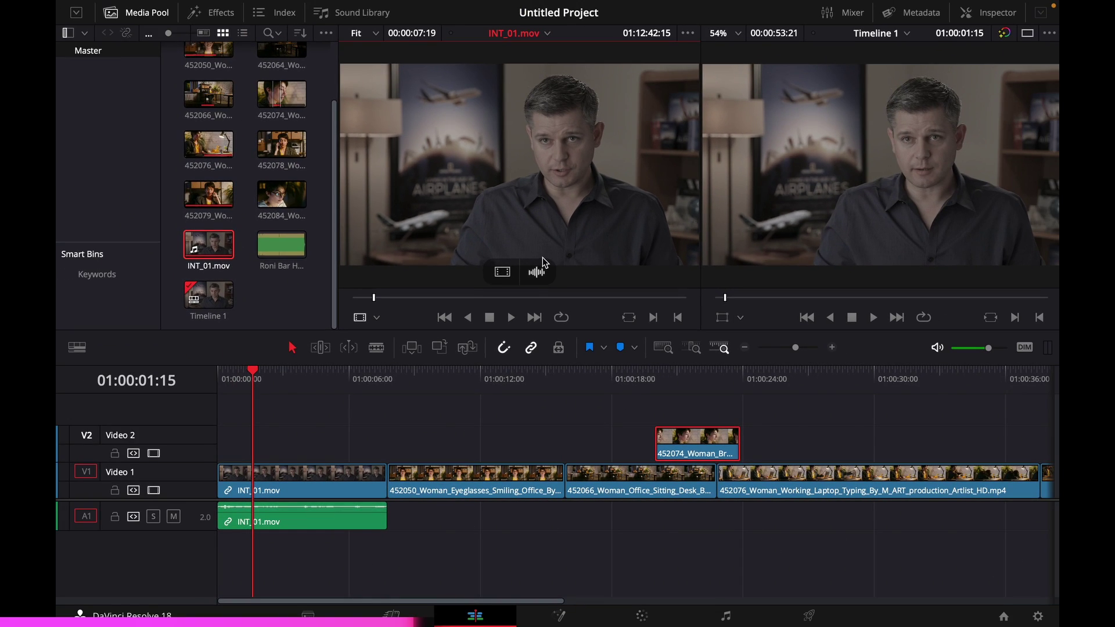
- Mark In and Out points around a 00:00:02:11 section of INT_01.mov in the source viewer
key(space)
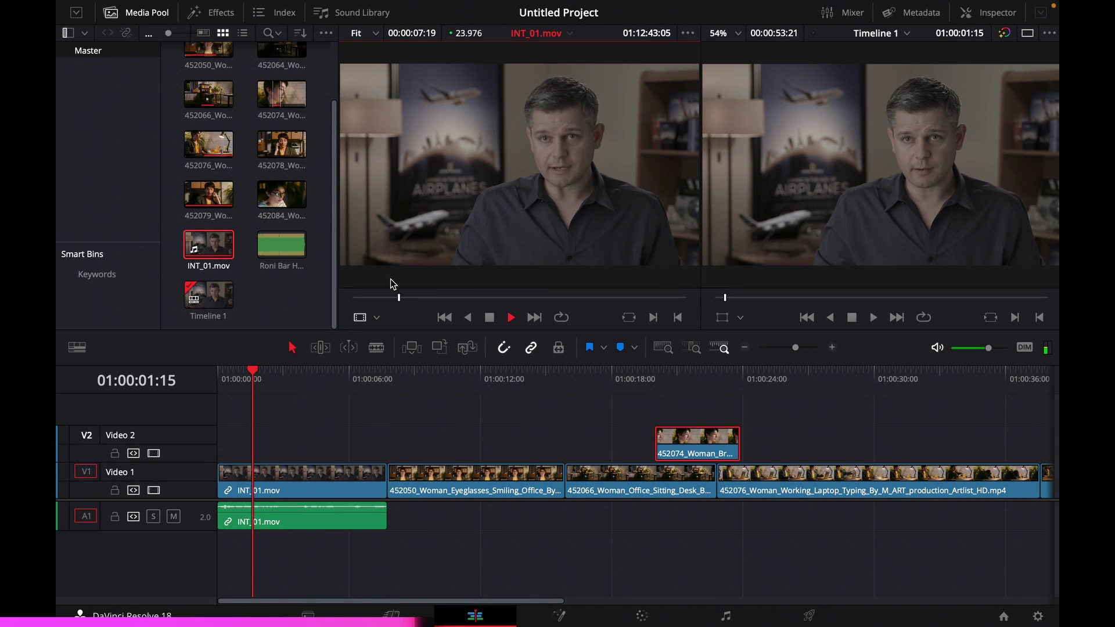
key(space)
click(436, 297)
key(space)
key(i)
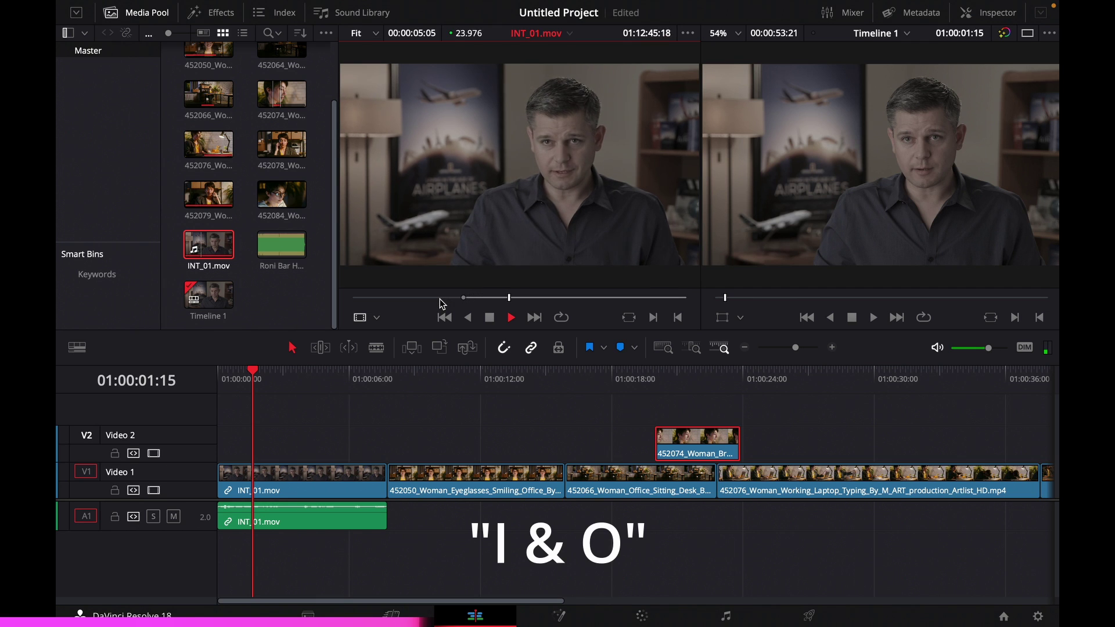
key(o)
key(space)
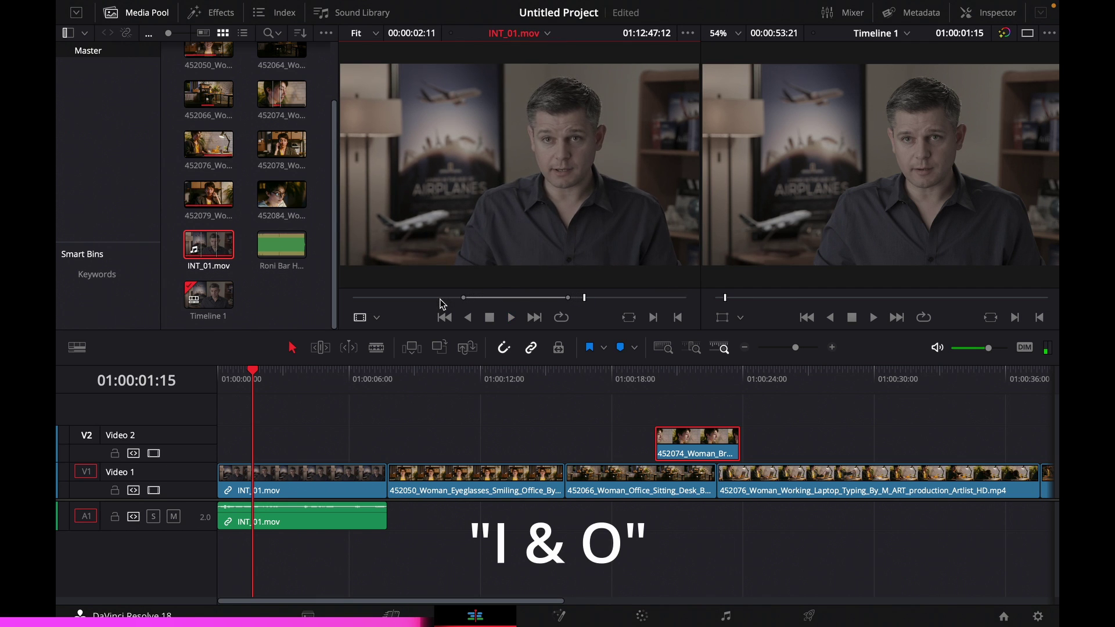
- Place only the section's video on Video 2 above the end of 452050 at 01:00:13:11, and only its audio on Audio 1 at about 01:00:27:10
mouse_move(521, 225)
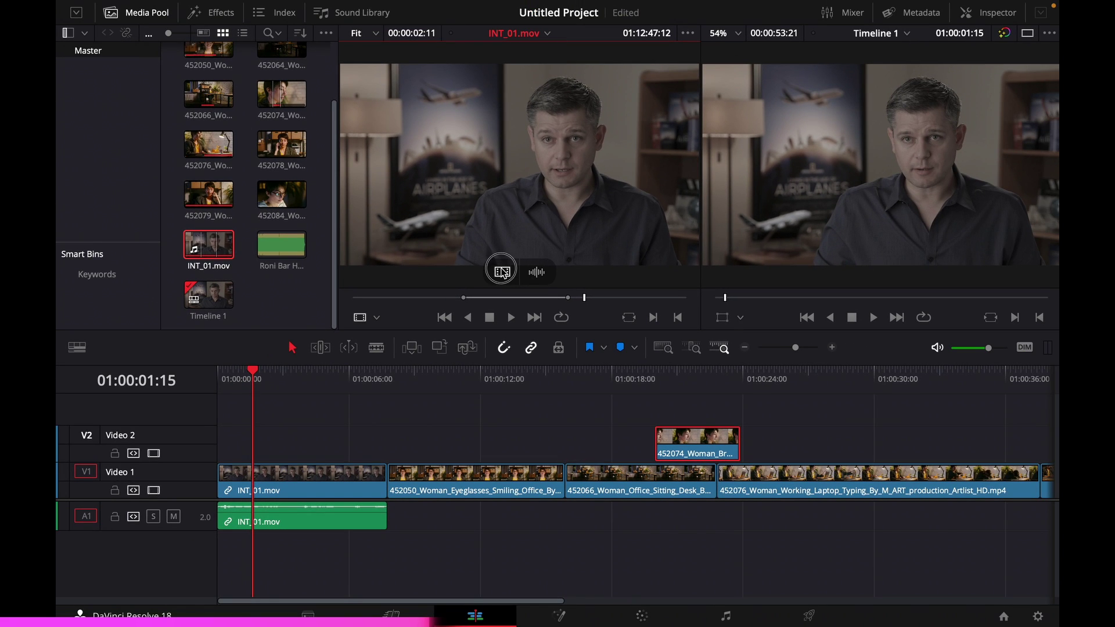
drag(502, 271, 555, 431)
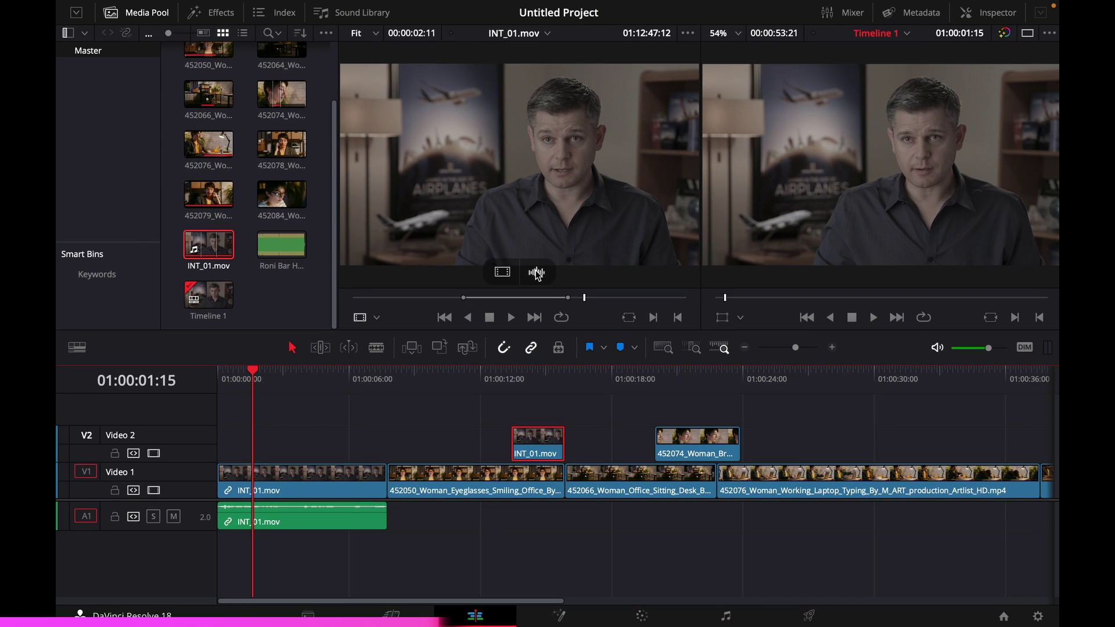
drag(537, 273, 821, 482)
- Play back the audio-only INT_01.mov section under 452076, and the video-only section above the end of 452050
click(816, 373)
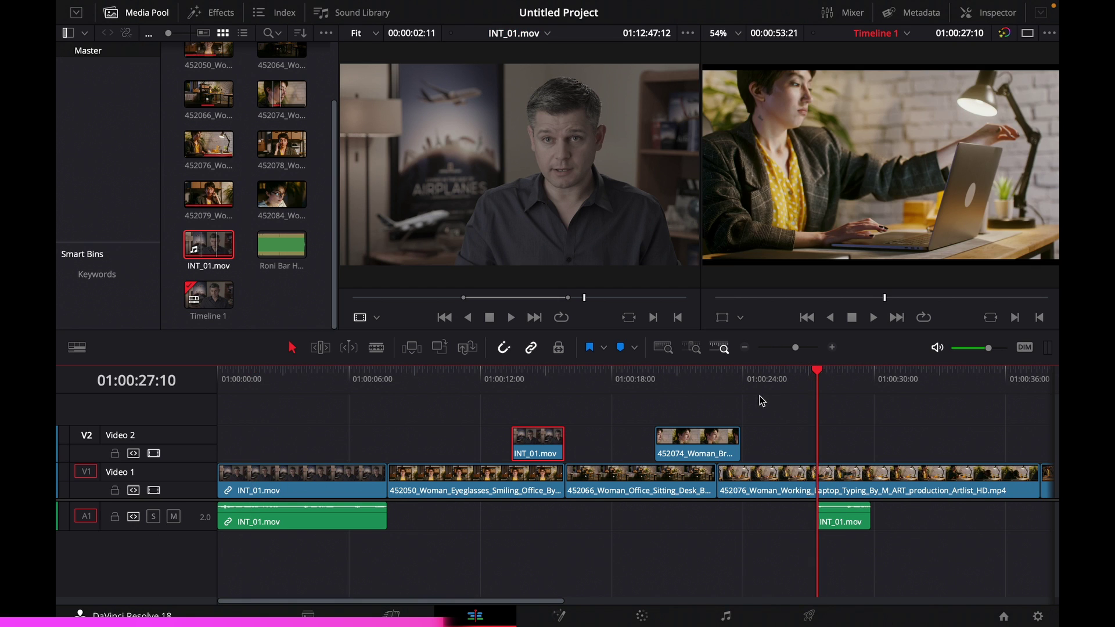
key(space)
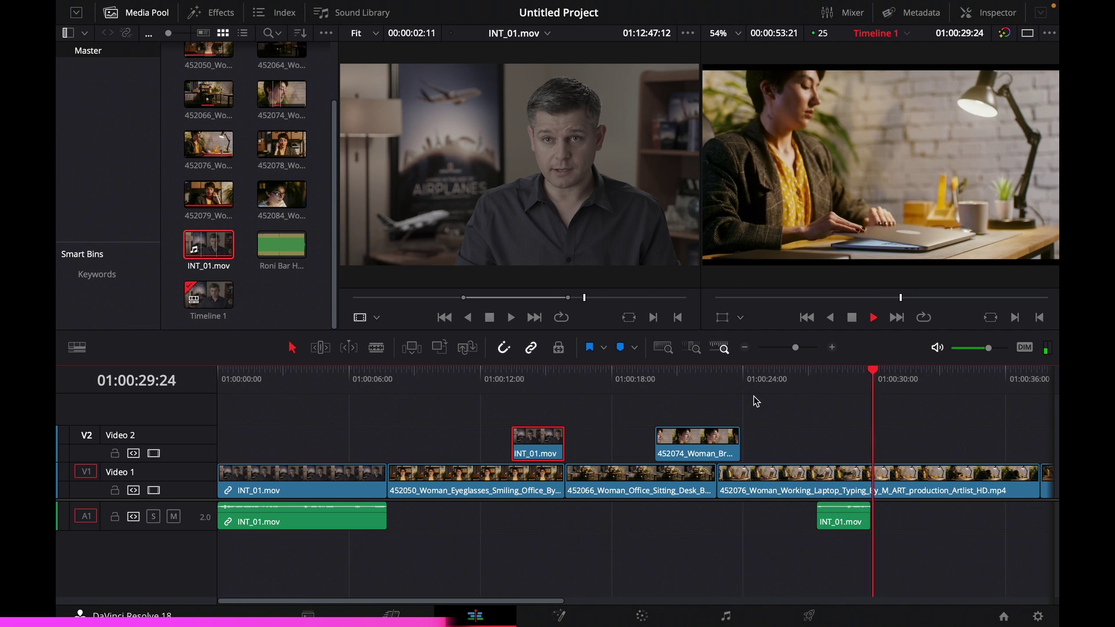
key(space)
click(507, 384)
key(space)
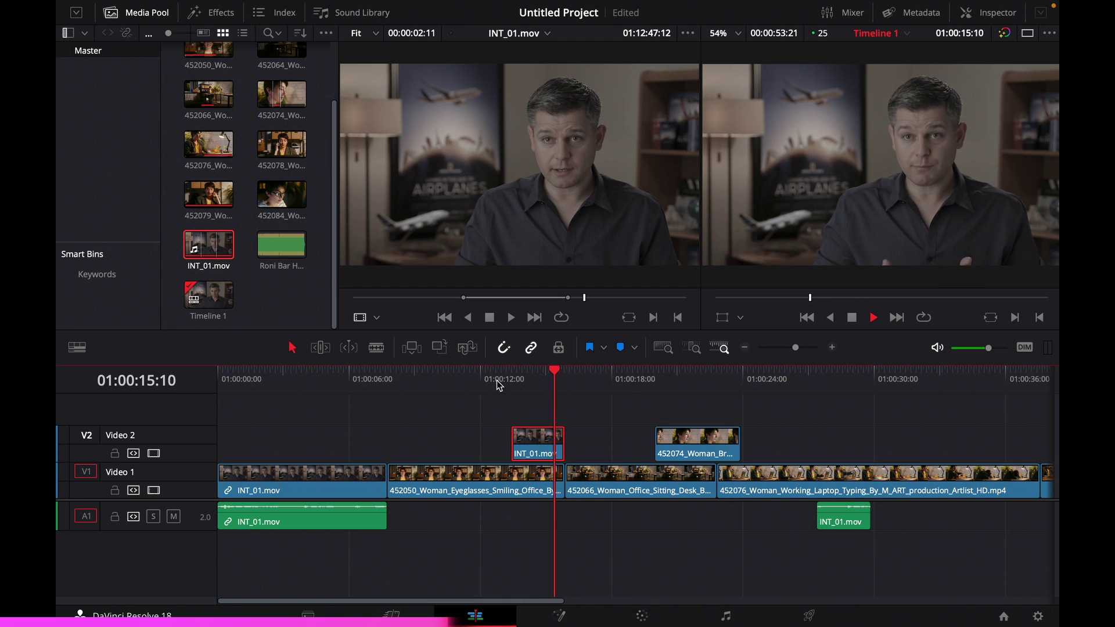
key(space)
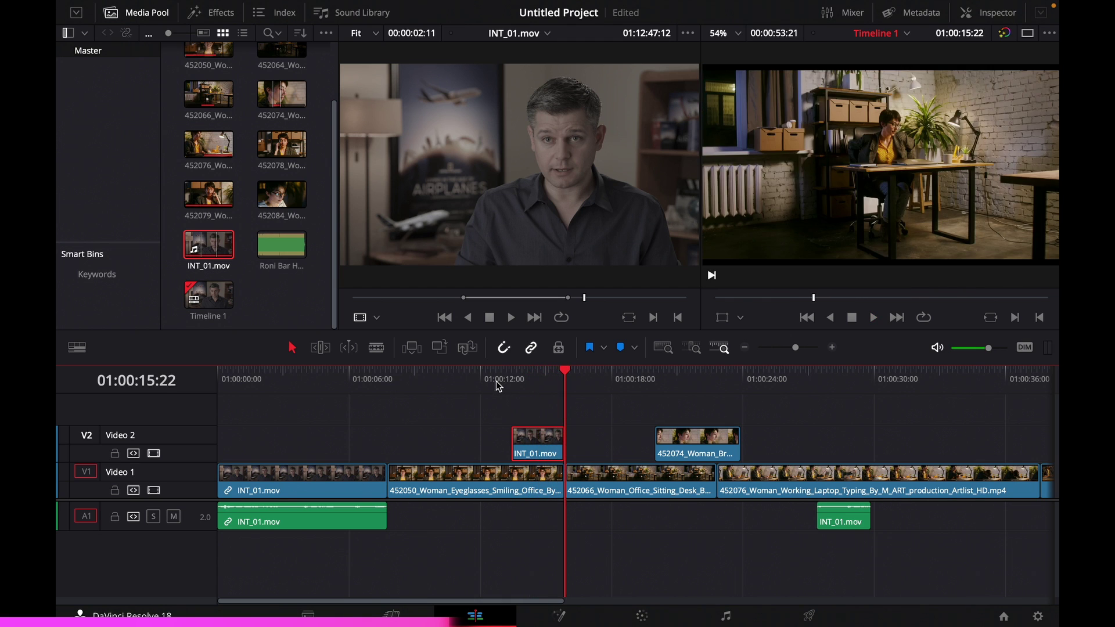
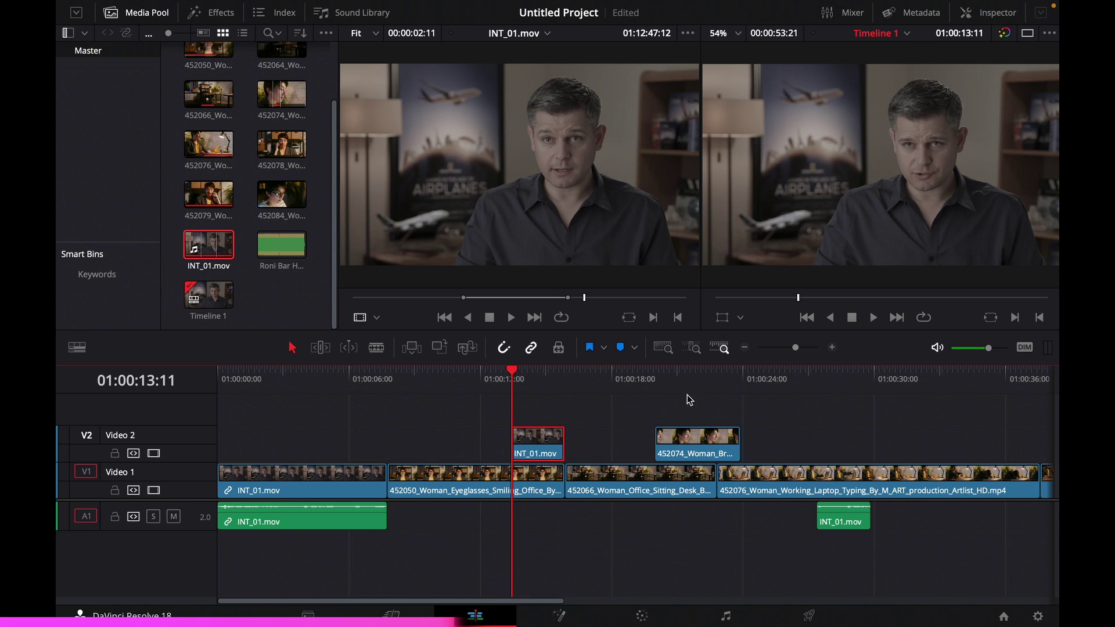
- Compare the Detail Zoom, Full Extent Zoom and Custom Zoom views of the timeline, ending on Custom Zoom
click(694, 349)
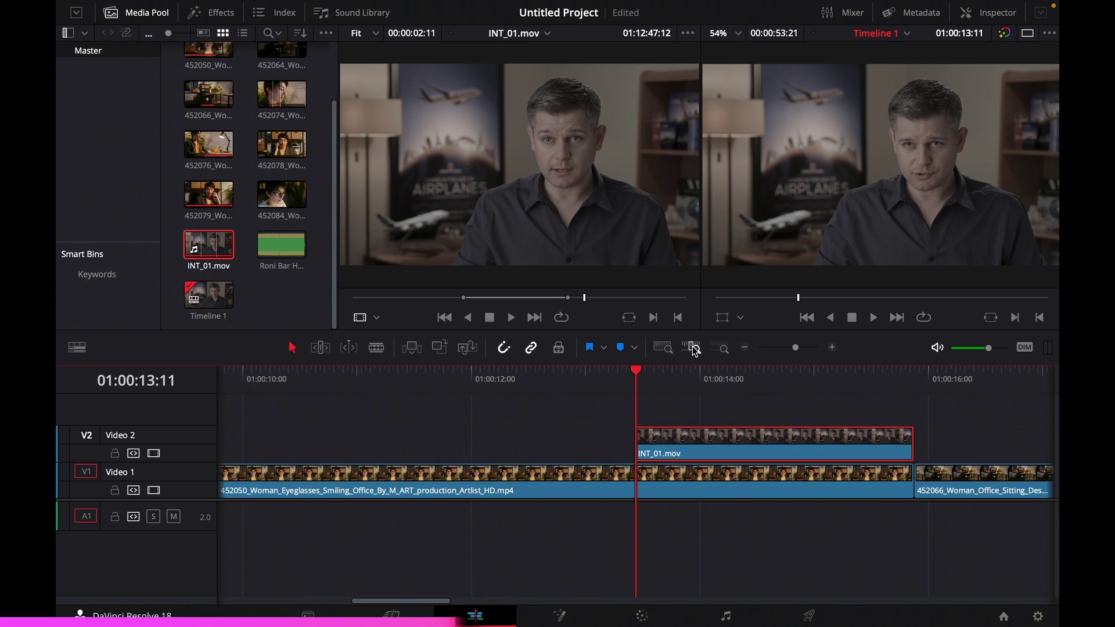
click(663, 349)
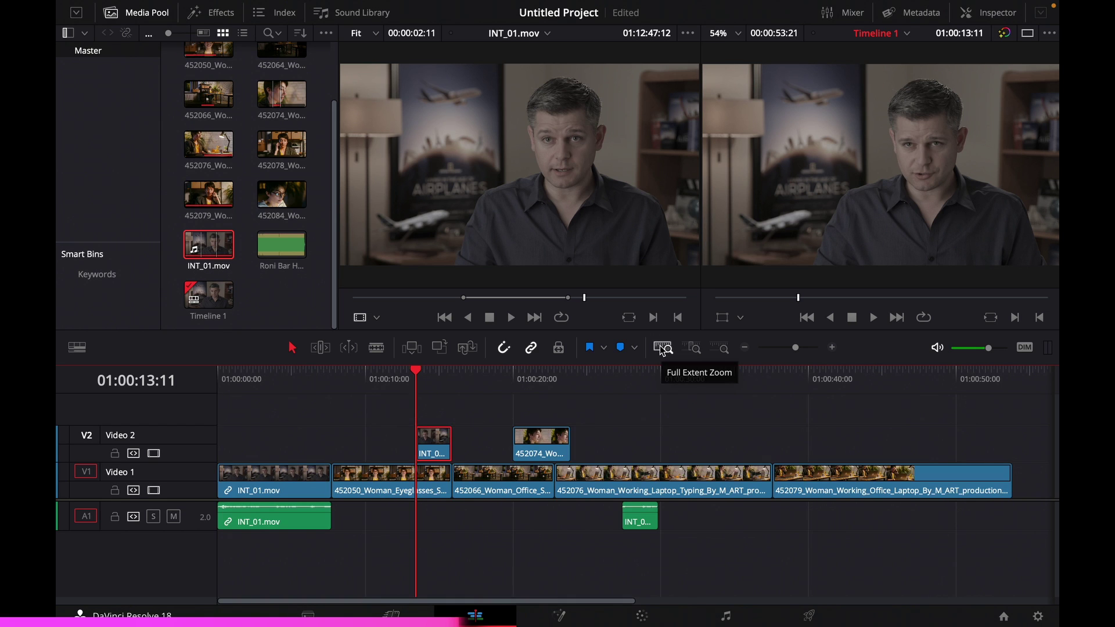
click(721, 348)
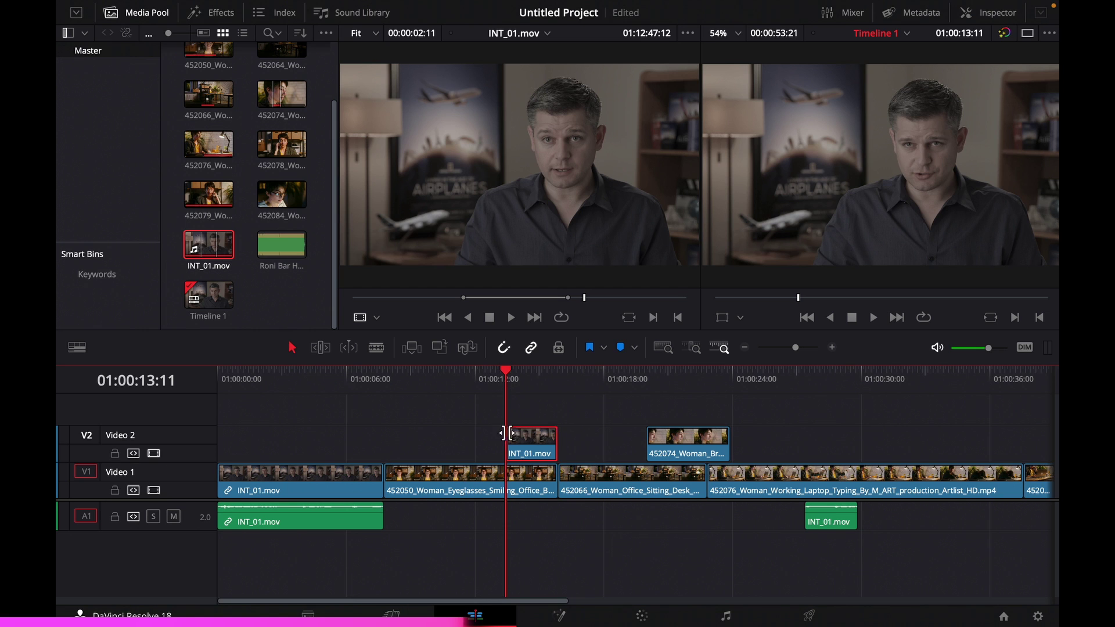
- Move the playhead over the INT_01.mov overlay at 01:00:14:13, and zoom the timeline in and out around it, ending with all clips in view
drag(381, 385, 454, 388)
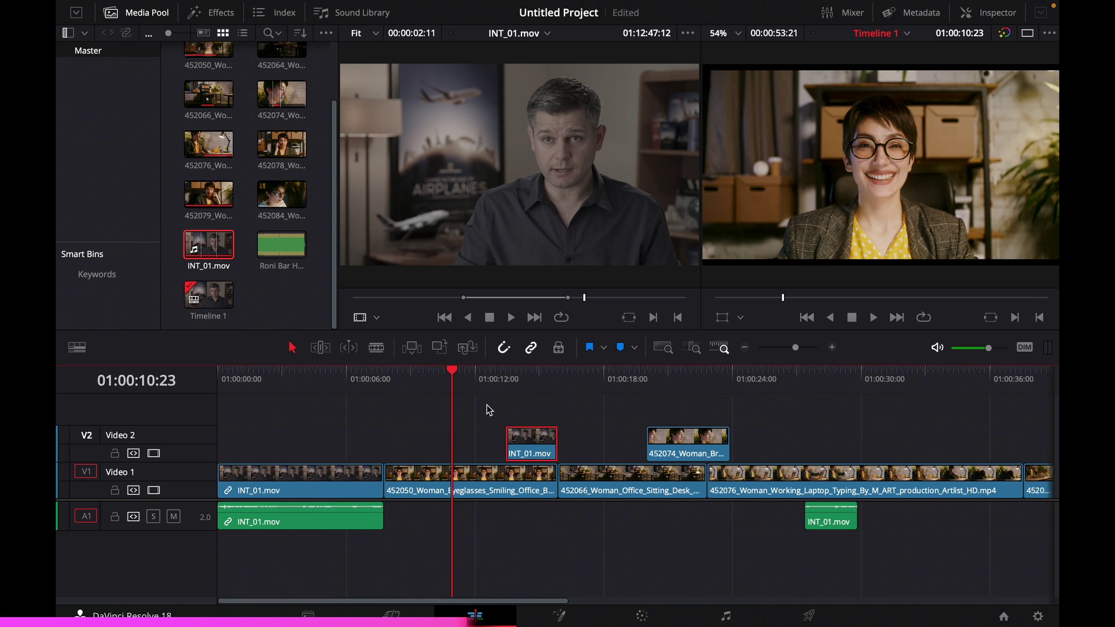
click(527, 389)
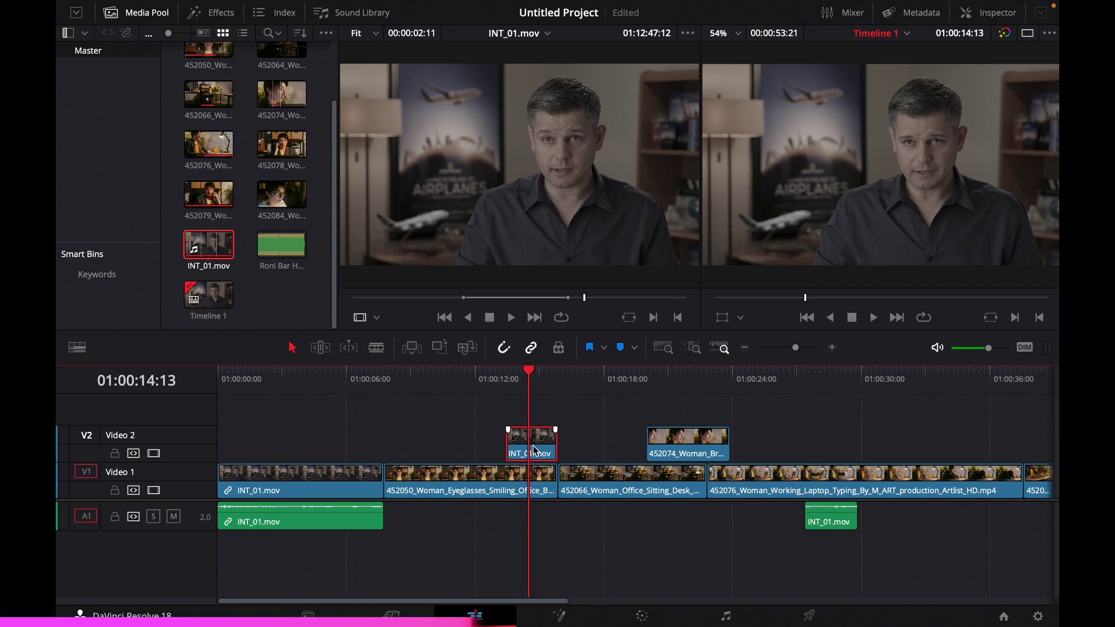
scroll(535, 450, up, 8)
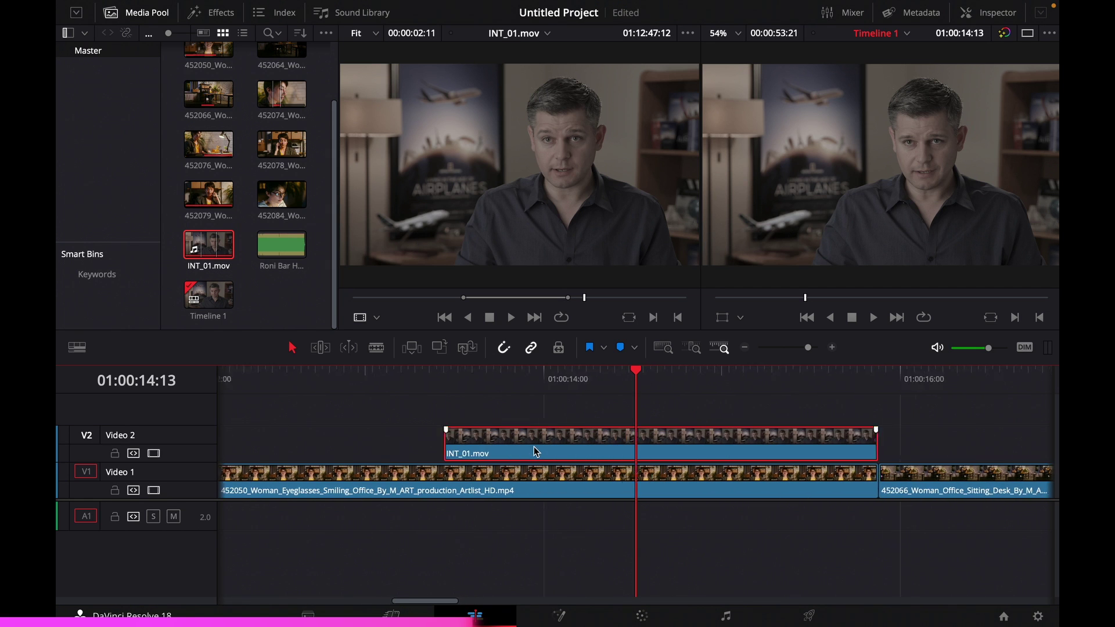
scroll(535, 452, up, 8)
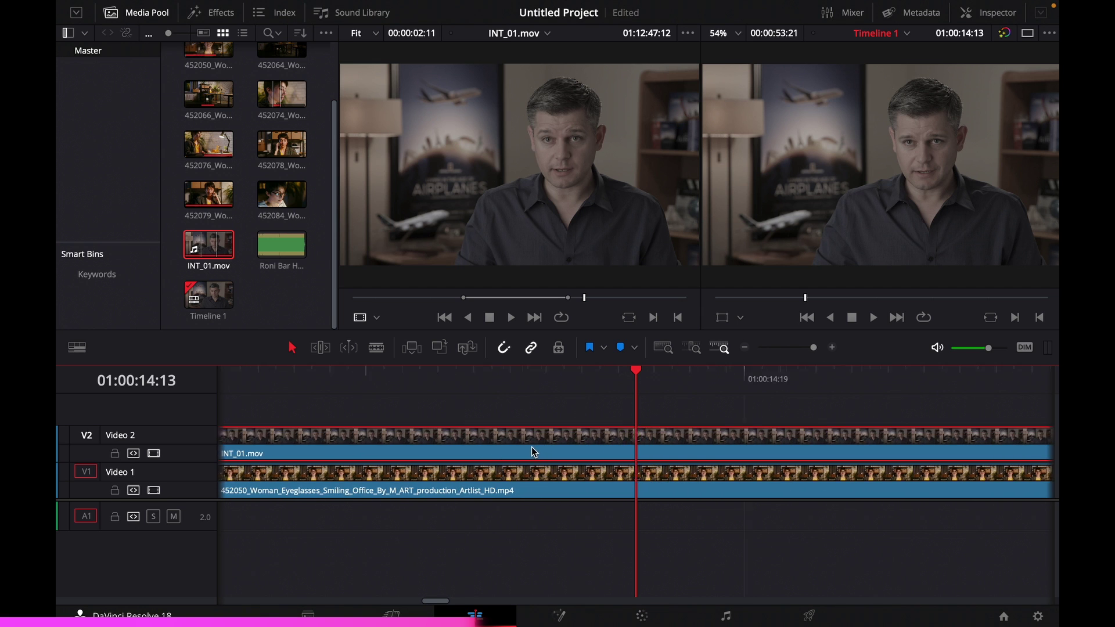
scroll(534, 452, down, 8)
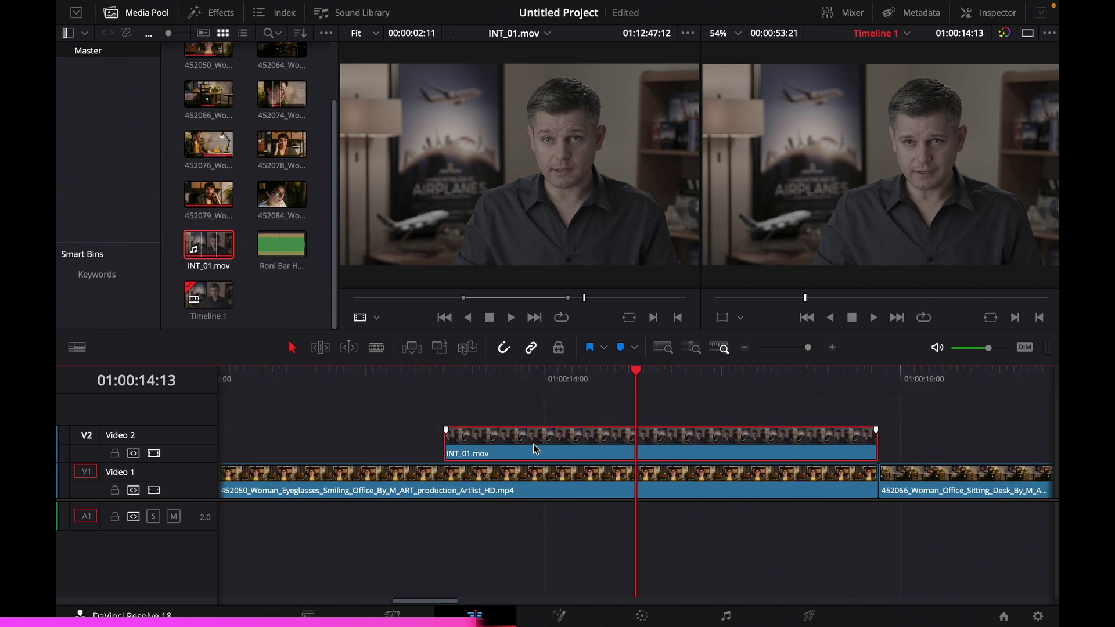
scroll(534, 448, down, 6)
scroll(534, 449, up, 4)
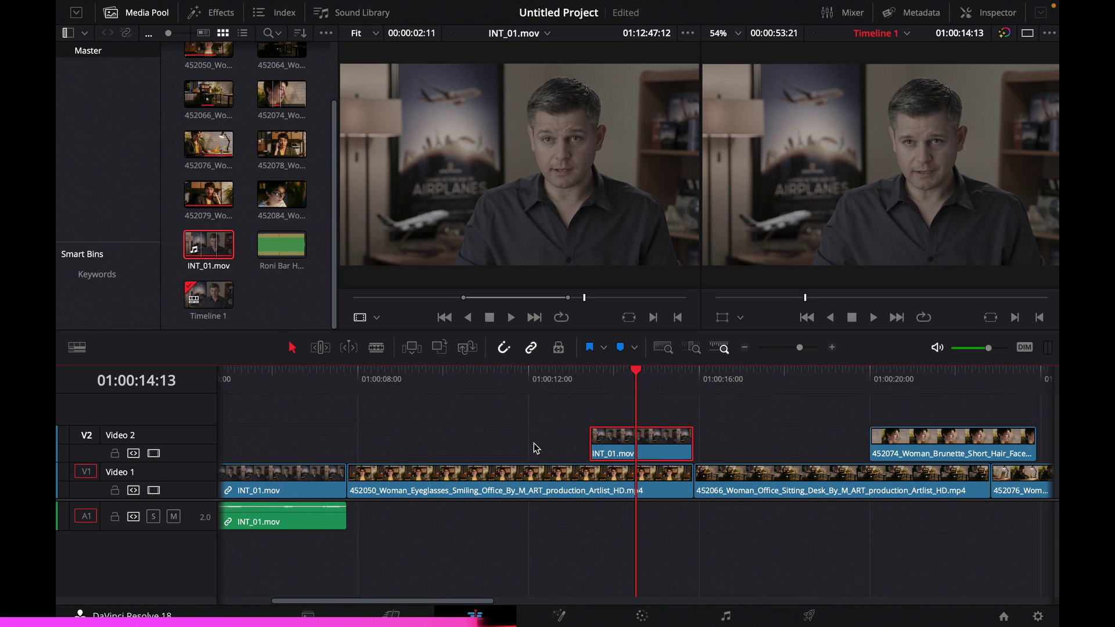
scroll(532, 446, up, 5)
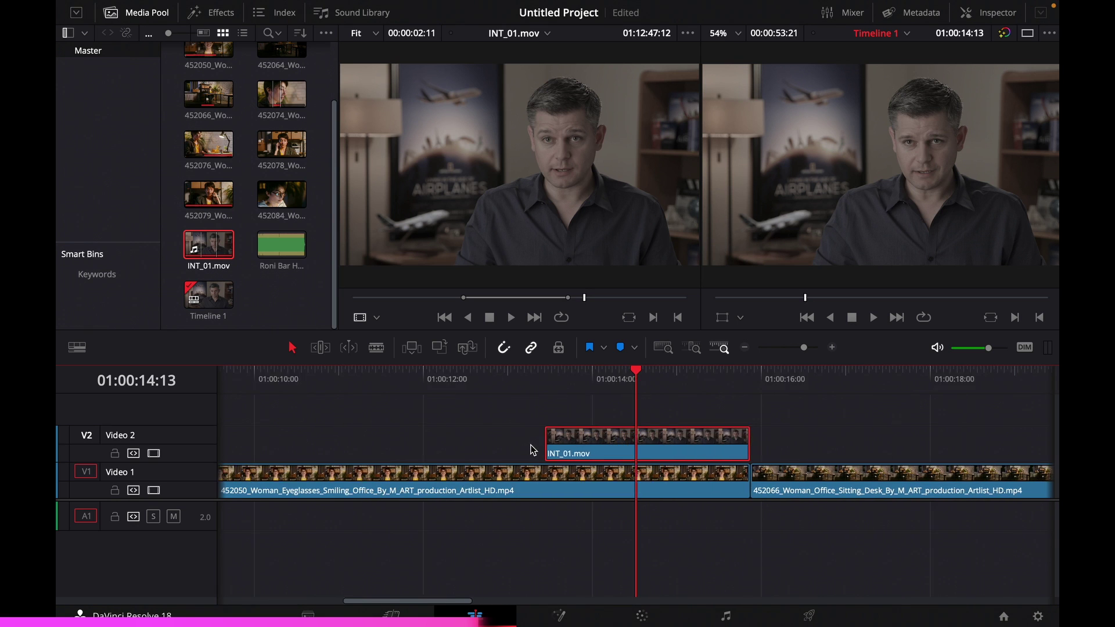
scroll(533, 446, down, 5)
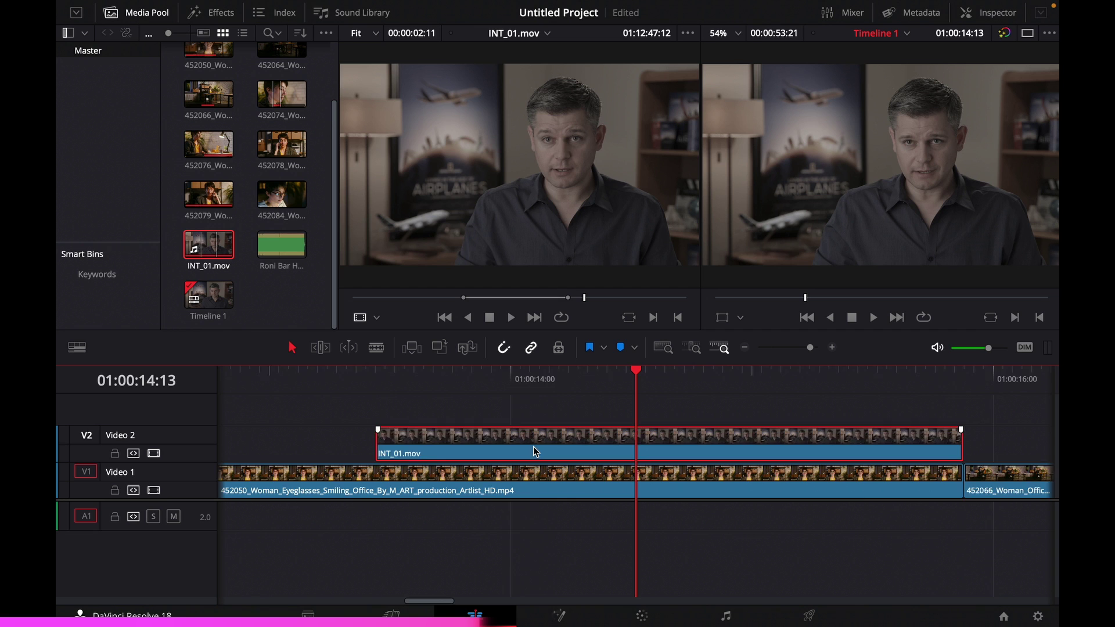
scroll(537, 446, up, 5)
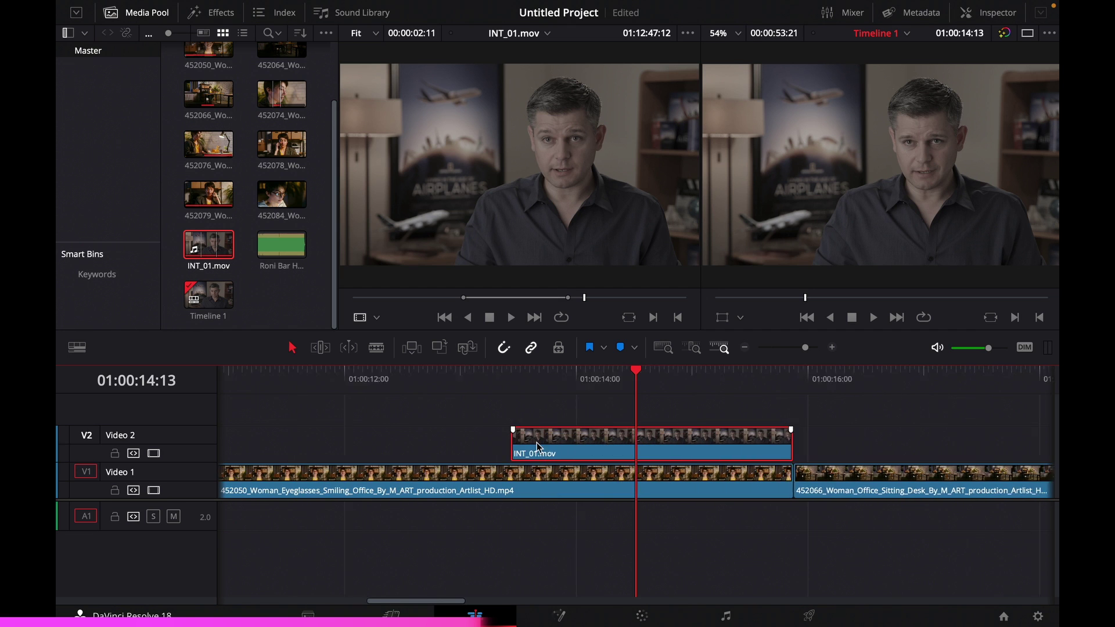
scroll(535, 445, down, 5)
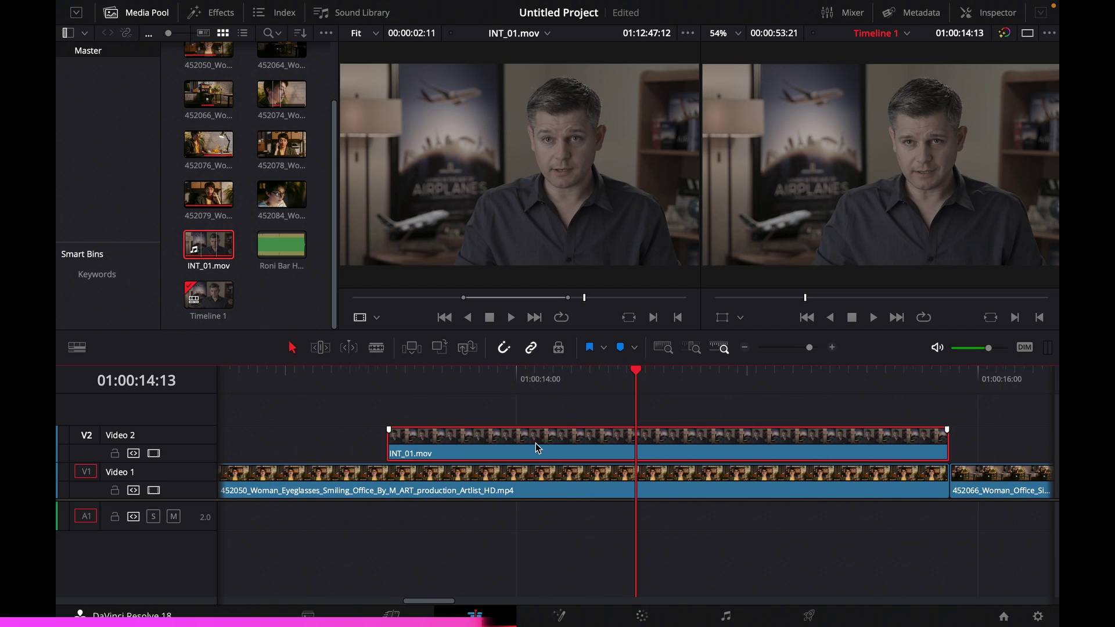
scroll(535, 444, down, 5)
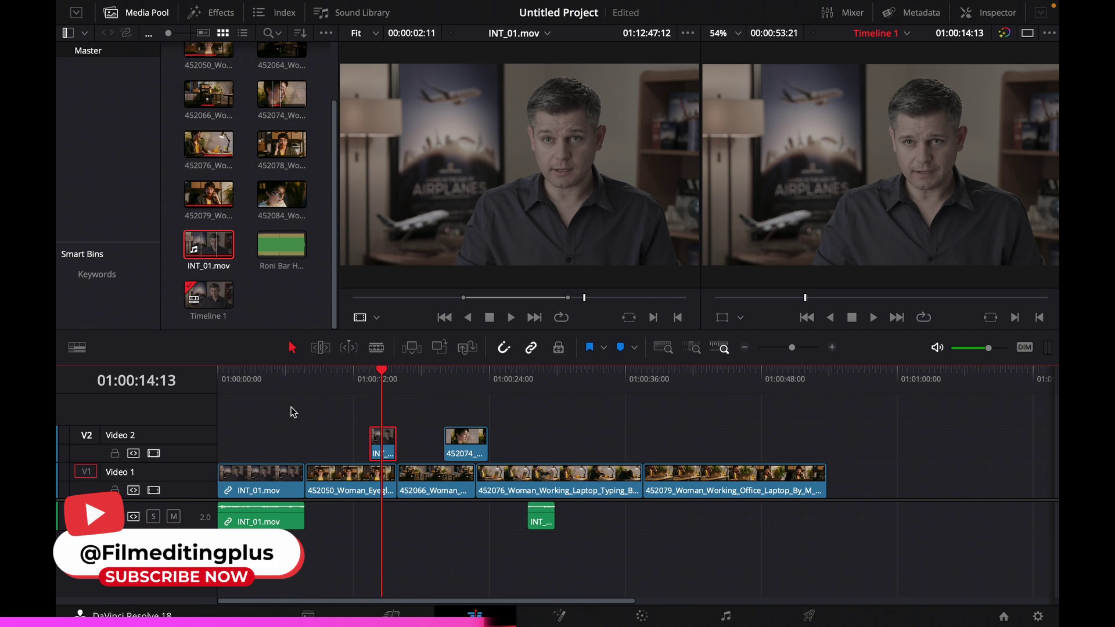
- Play the INT_01.mov clip at the start of the timeline up to 01:00:06:22
click(259, 380)
key(space)
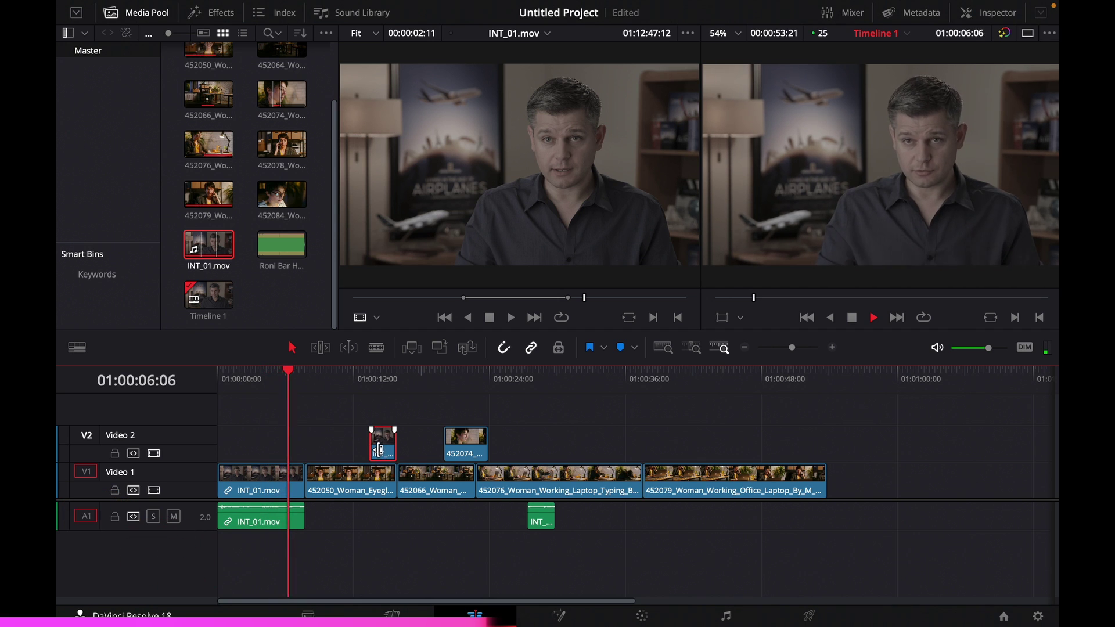
key(space)
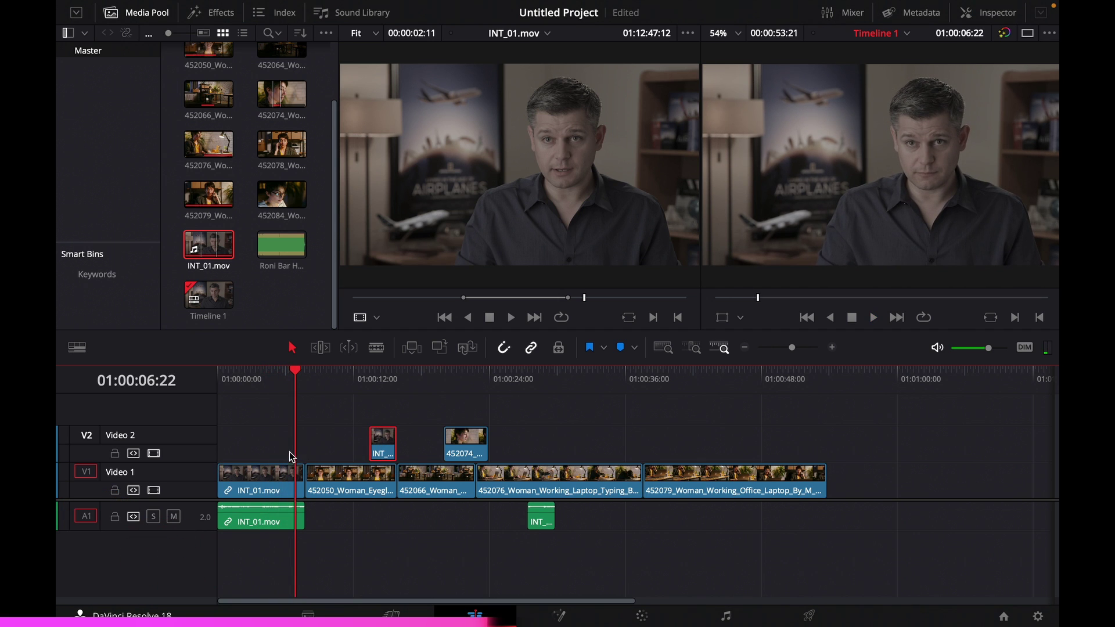
- Fade out the video of INT_01.mov on Video 1 from about 01:00:07:00, and fade it in over about half a second
key(ctrl+equal)
key(ctrl+equal)
key(ctrl+equal)
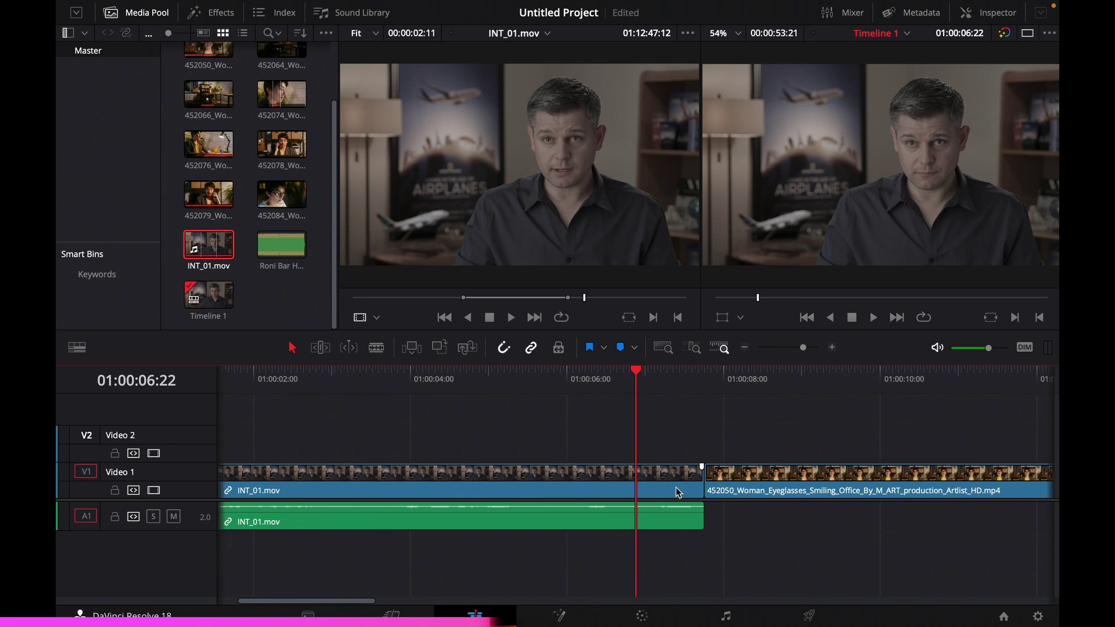
click(669, 487)
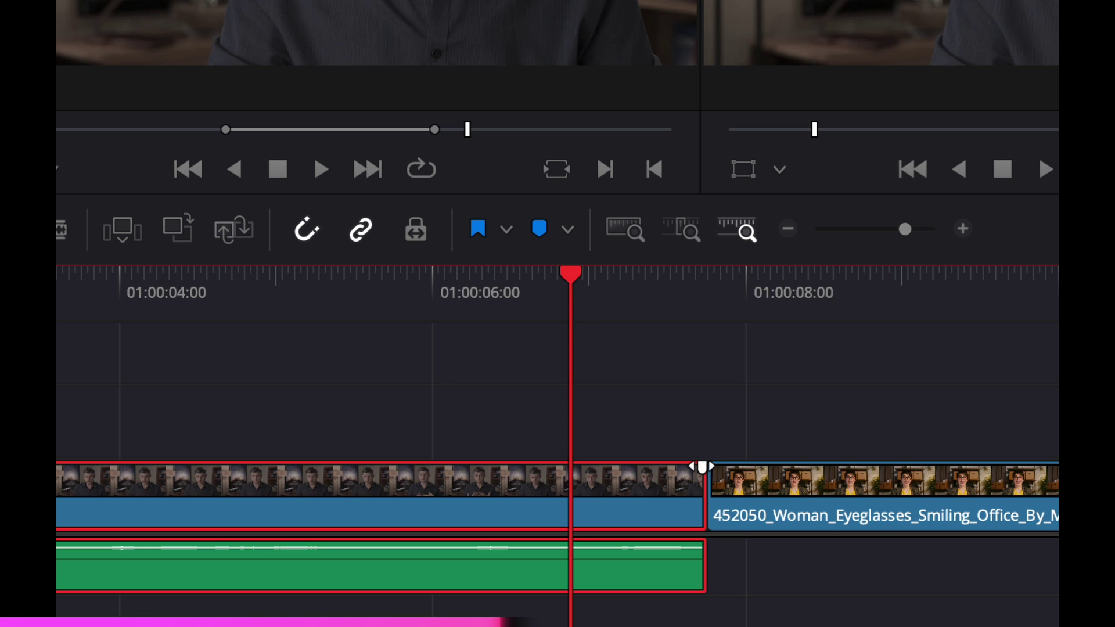
drag(702, 466, 587, 483)
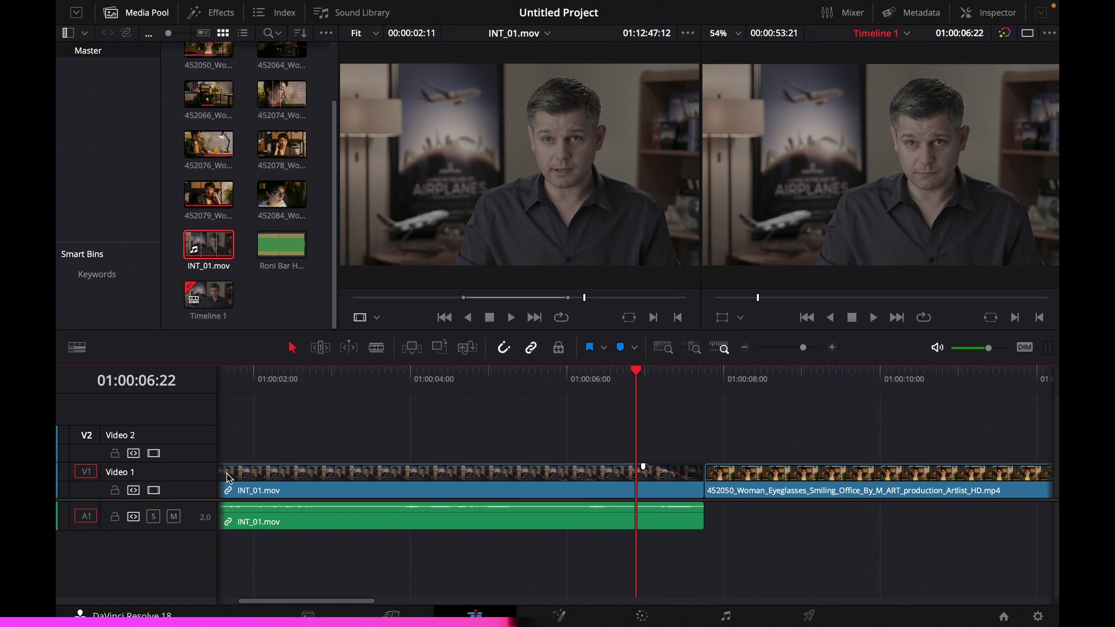
drag(278, 601, 244, 599)
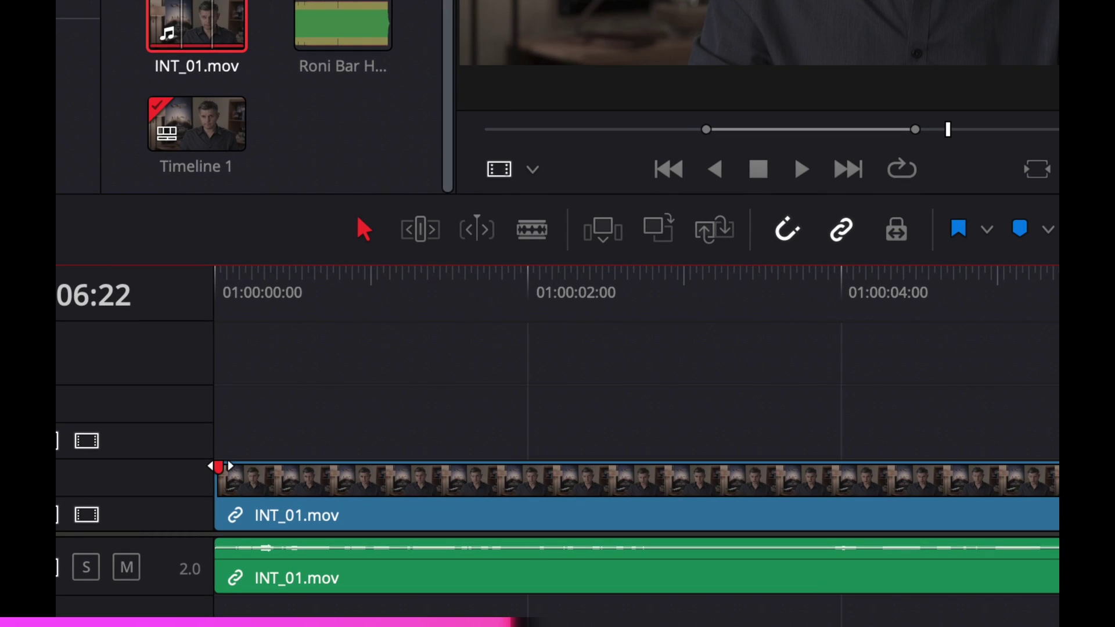
drag(218, 466, 305, 468)
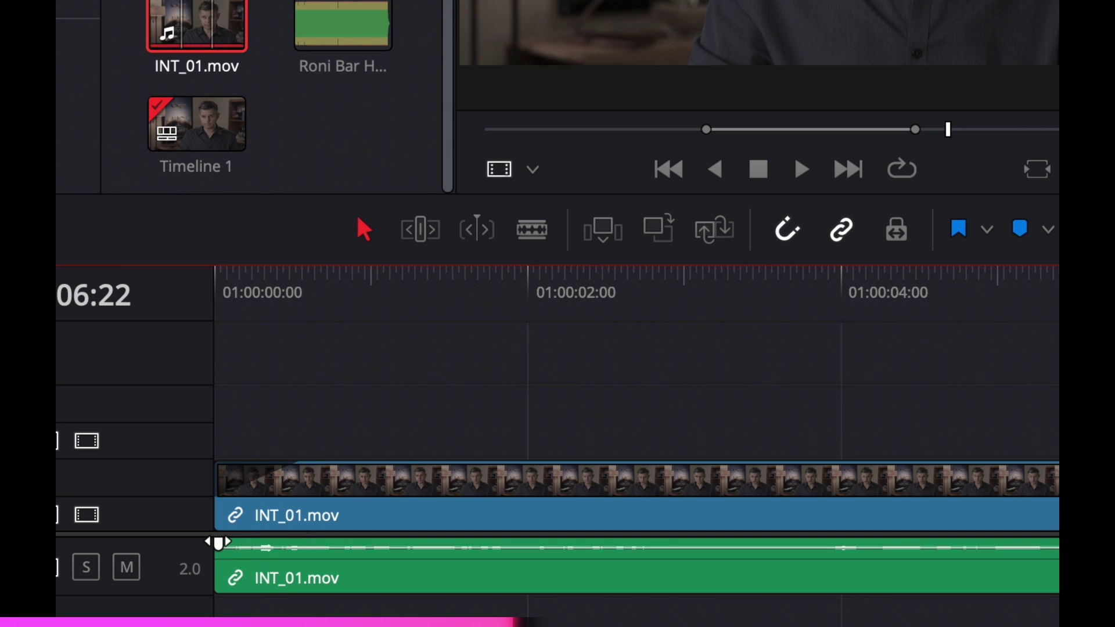
- Fade the INT_01.mov audio in over about 0.6 seconds and out from about 01:00:07:00, and play the clip from 01:00:00:00
drag(219, 542, 311, 544)
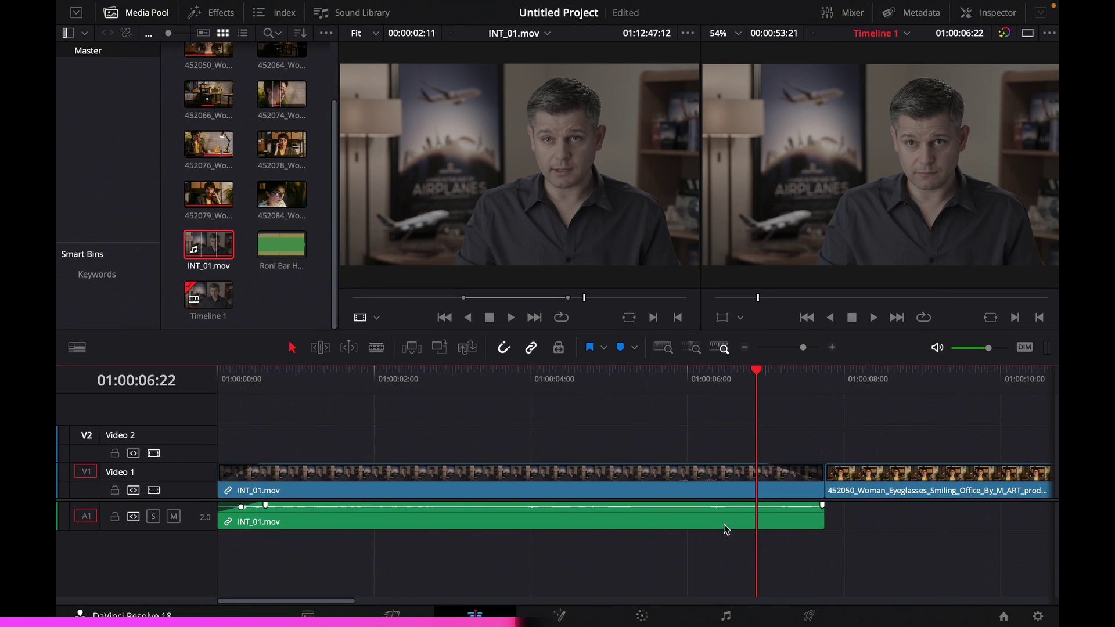
drag(822, 504, 770, 506)
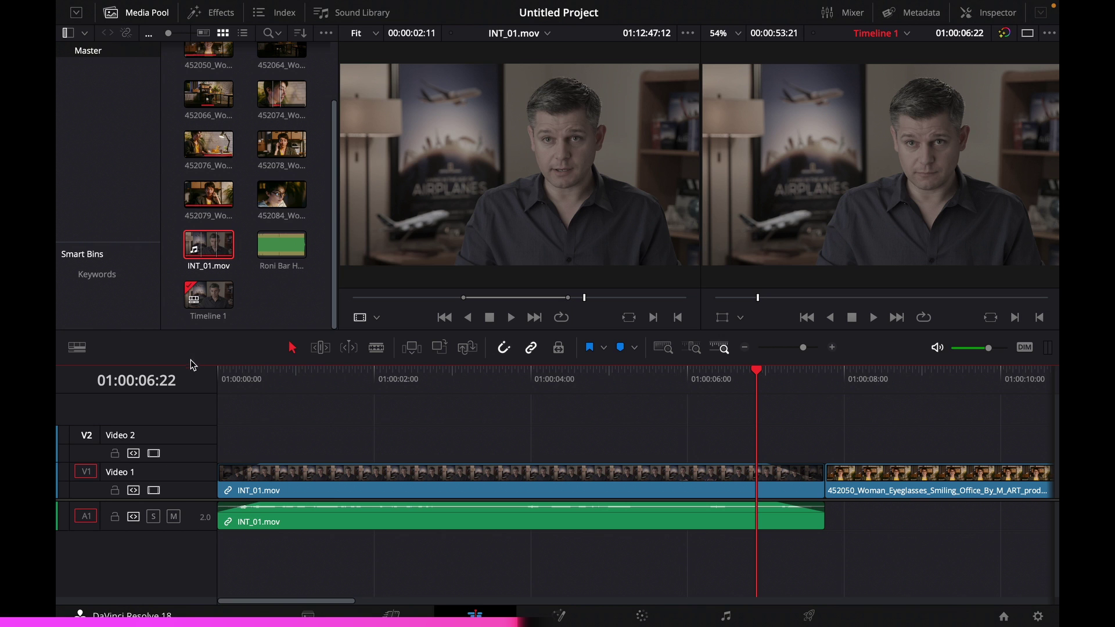
click(222, 383)
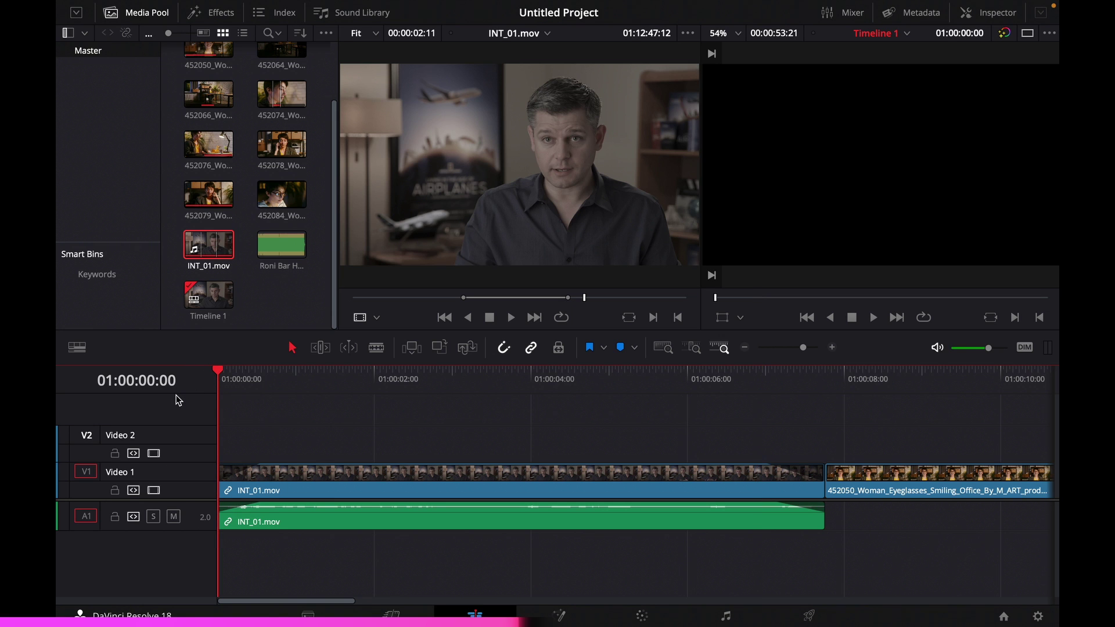
key(space)
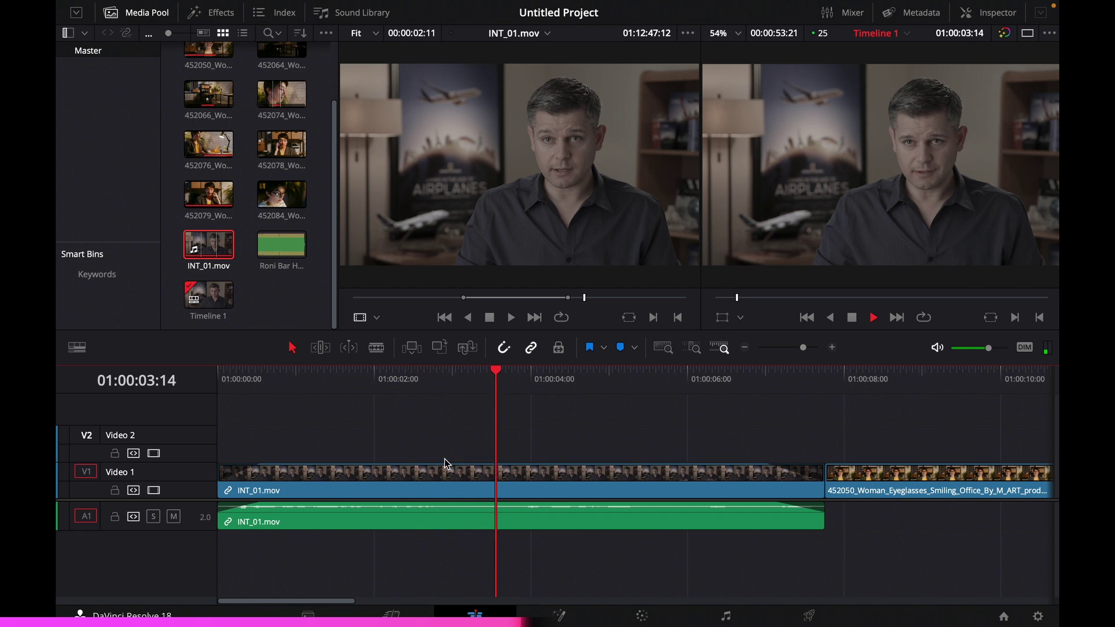
- Play the fade-out at the end of INT_01.mov into the next clip, stopping at 01:00:08:13
click(715, 379)
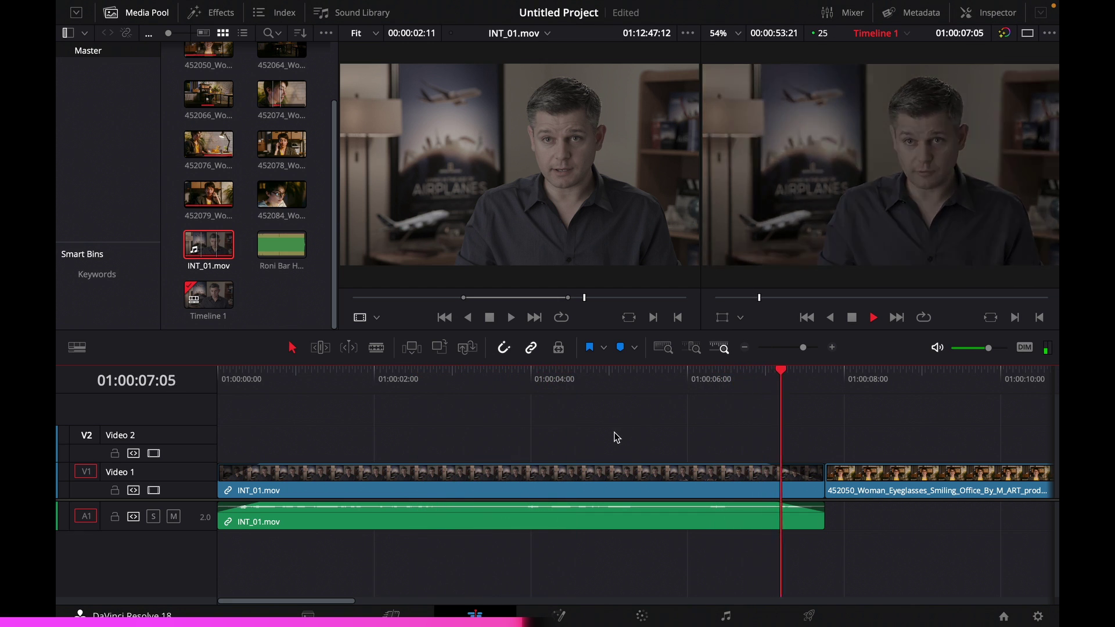
key(space)
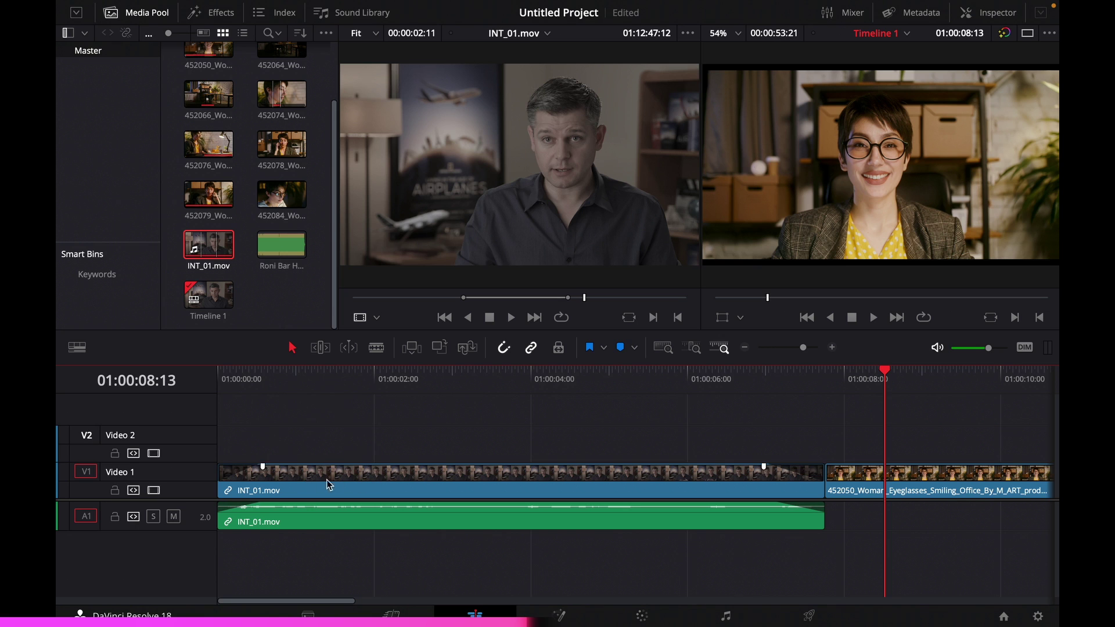
- Switch the timeline's video view through the thumbnail and simple displays, and return it to the filmstrip display
mouse_move(711, 527)
click(71, 349)
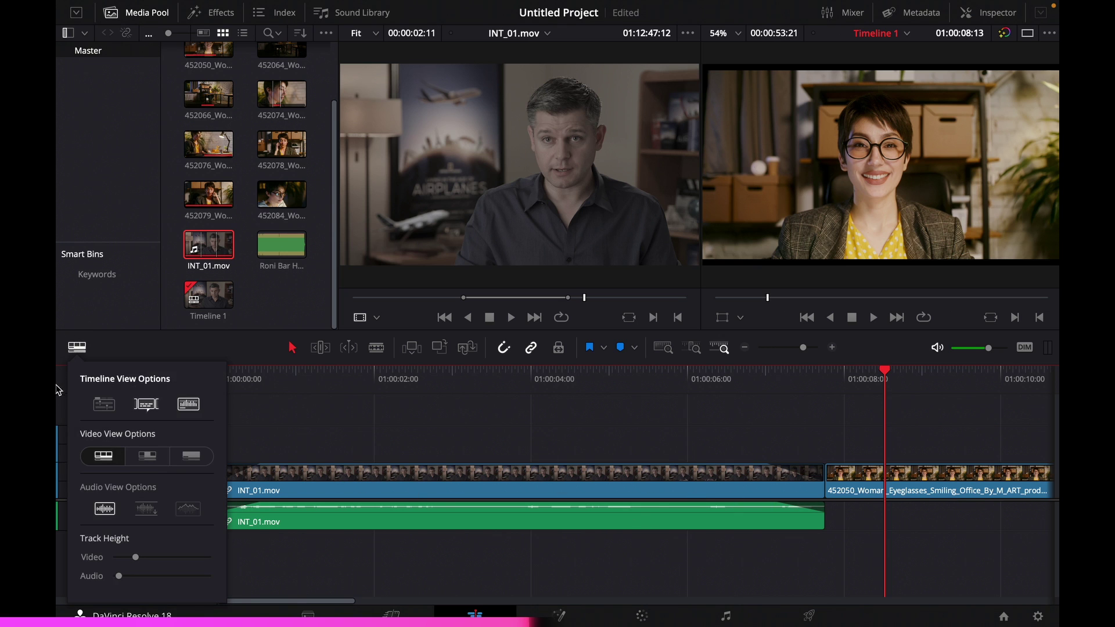
click(102, 459)
click(147, 457)
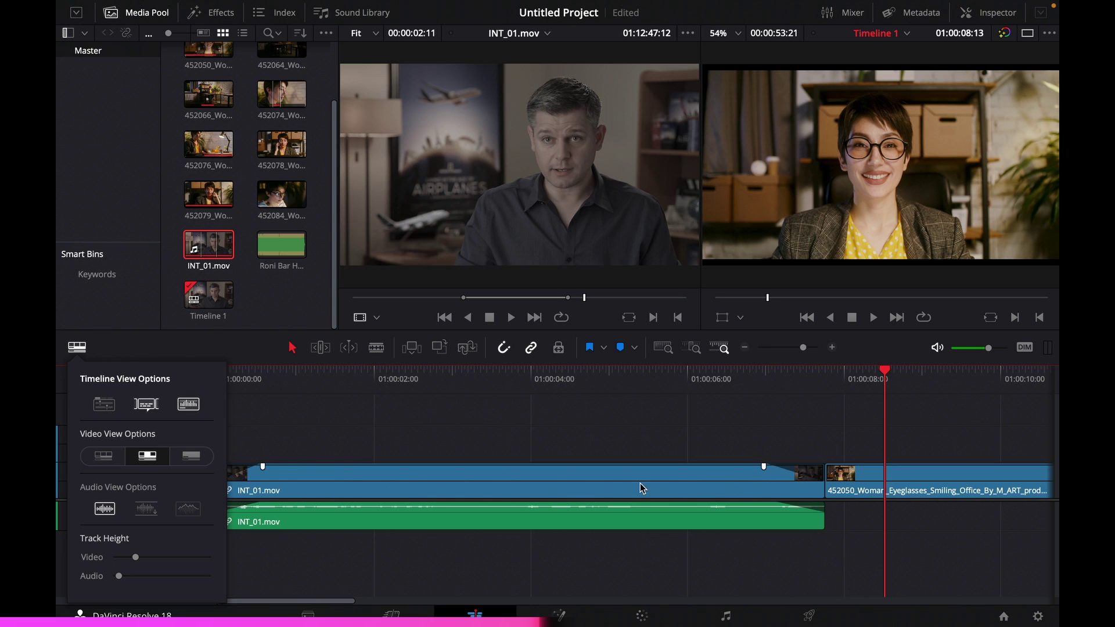
click(194, 460)
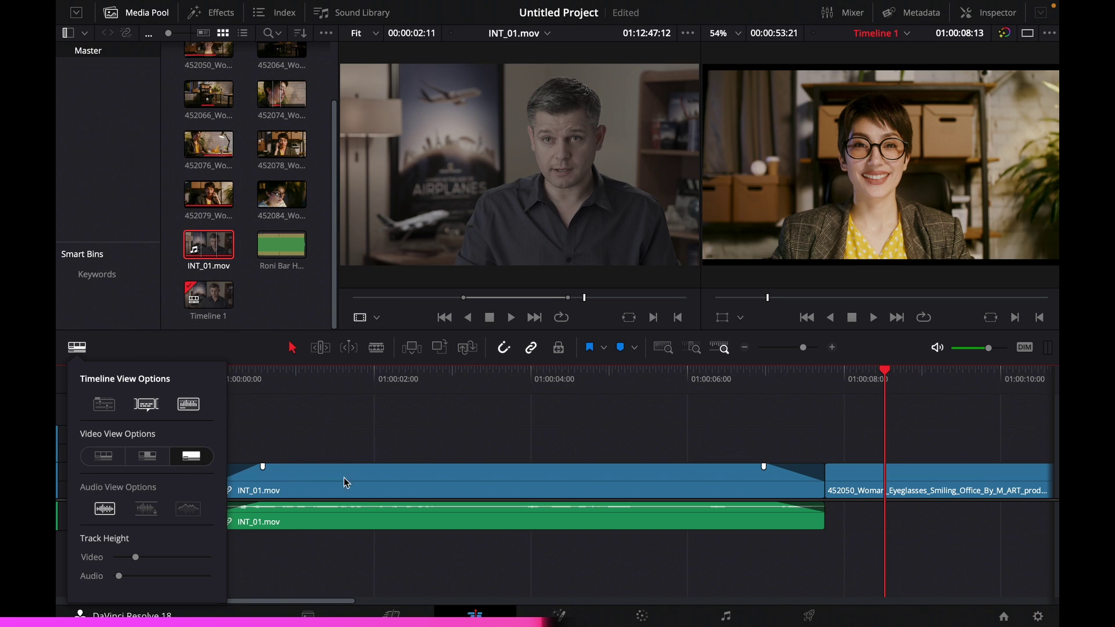
mouse_move(244, 508)
click(103, 458)
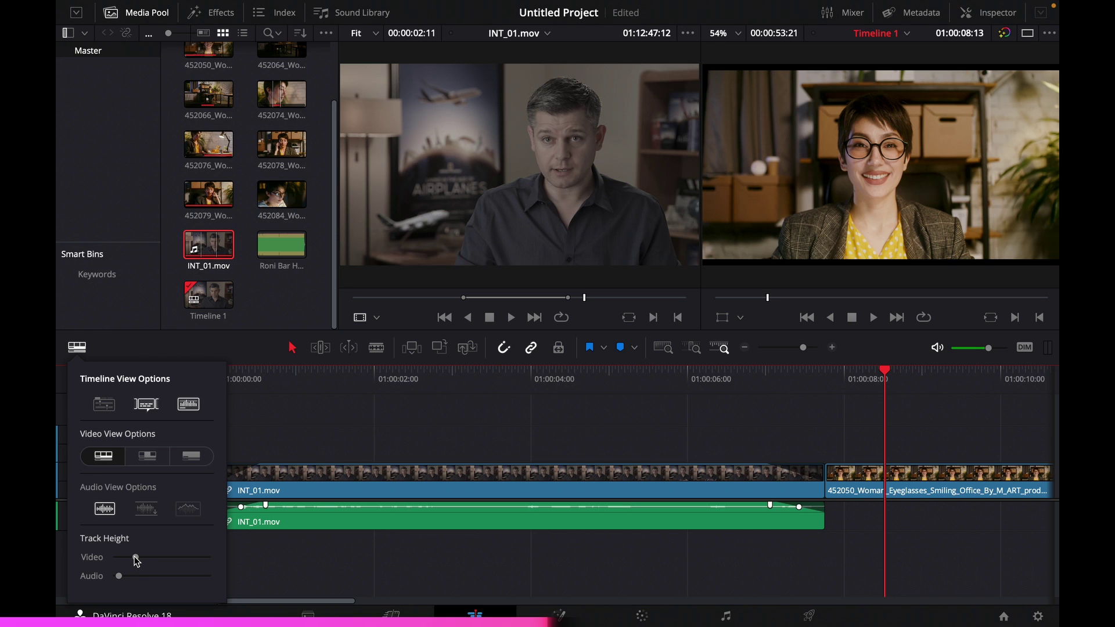
- Show non-rectified audio waveforms with waveform borders in the timeline, and increase the video and audio track heights
click(104, 509)
click(105, 509)
click(145, 511)
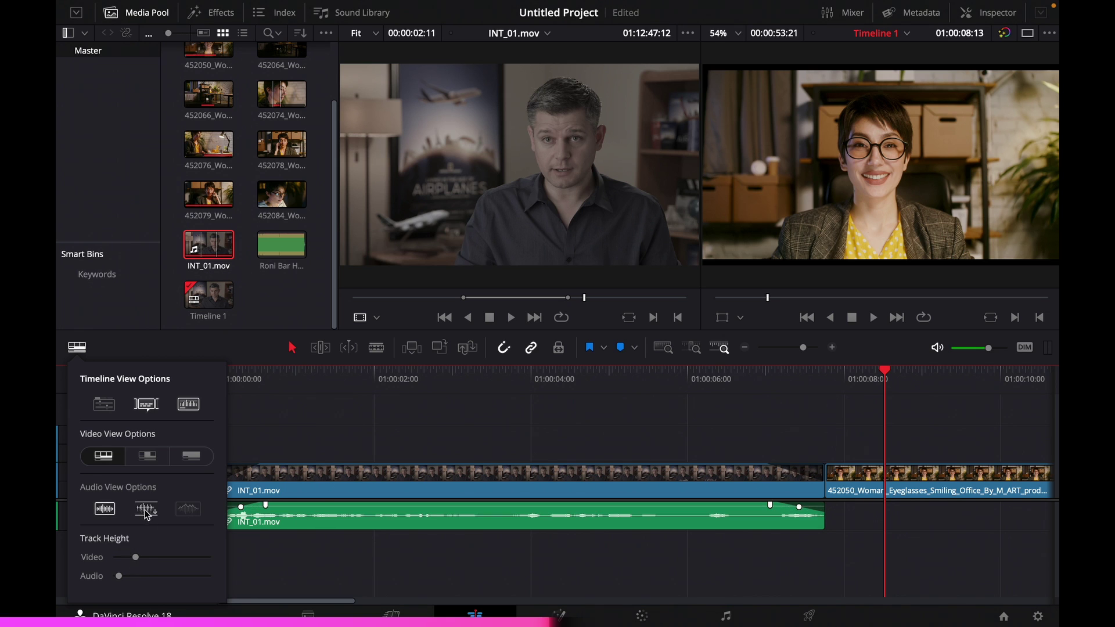
click(189, 512)
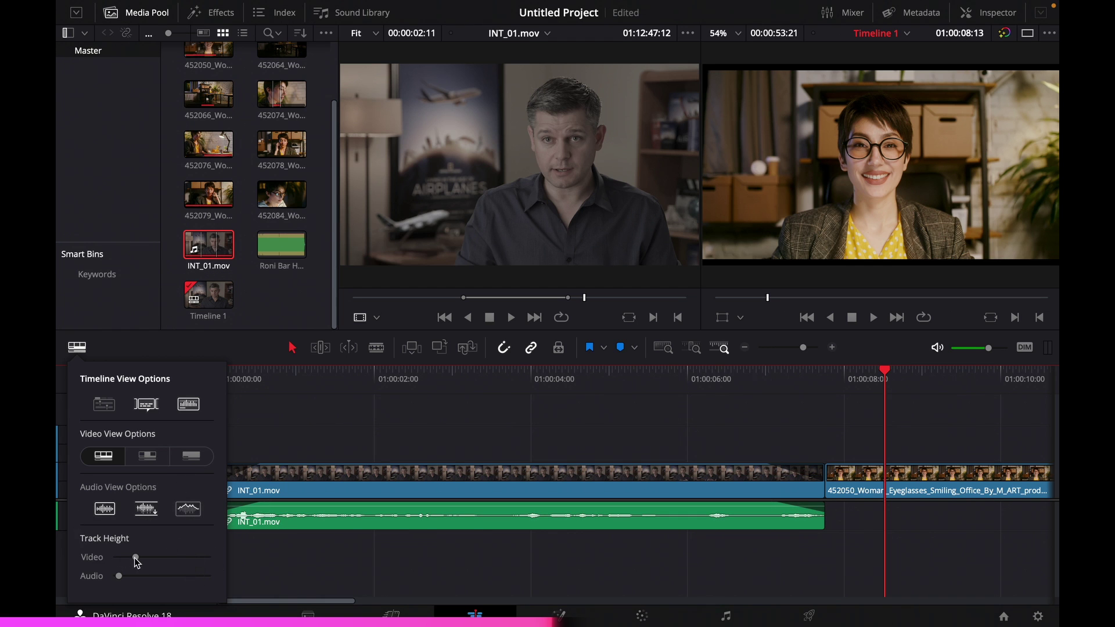
mouse_move(136, 558)
mouse_down()
mouse_move(187, 557)
mouse_move(145, 557)
mouse_move(132, 577)
mouse_move(152, 576)
mouse_move(129, 577)
mouse_move(138, 578)
mouse_up()
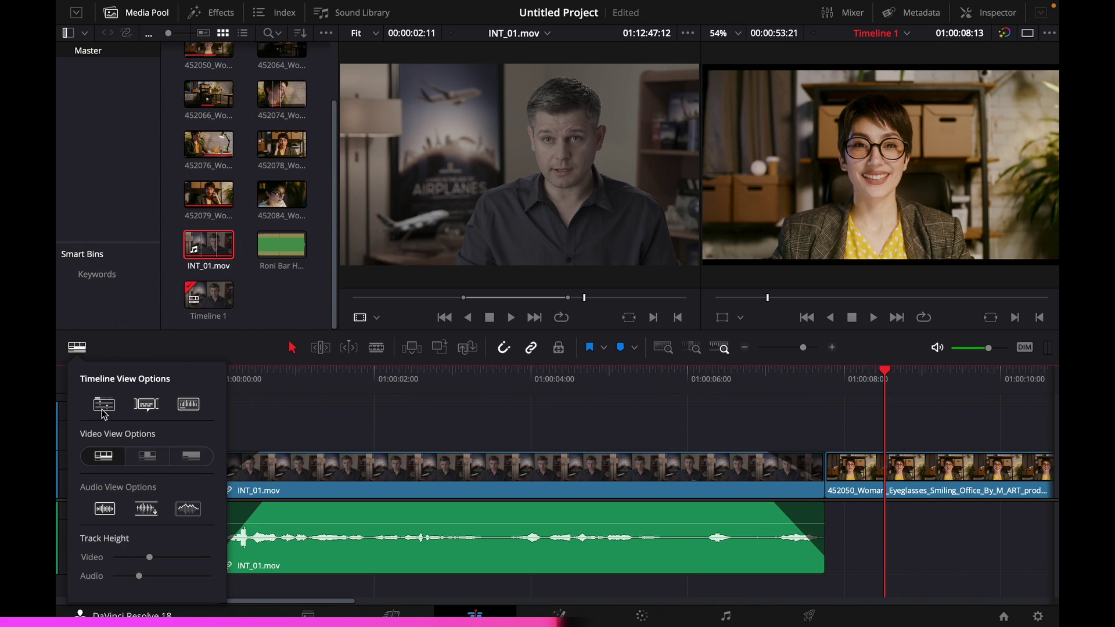
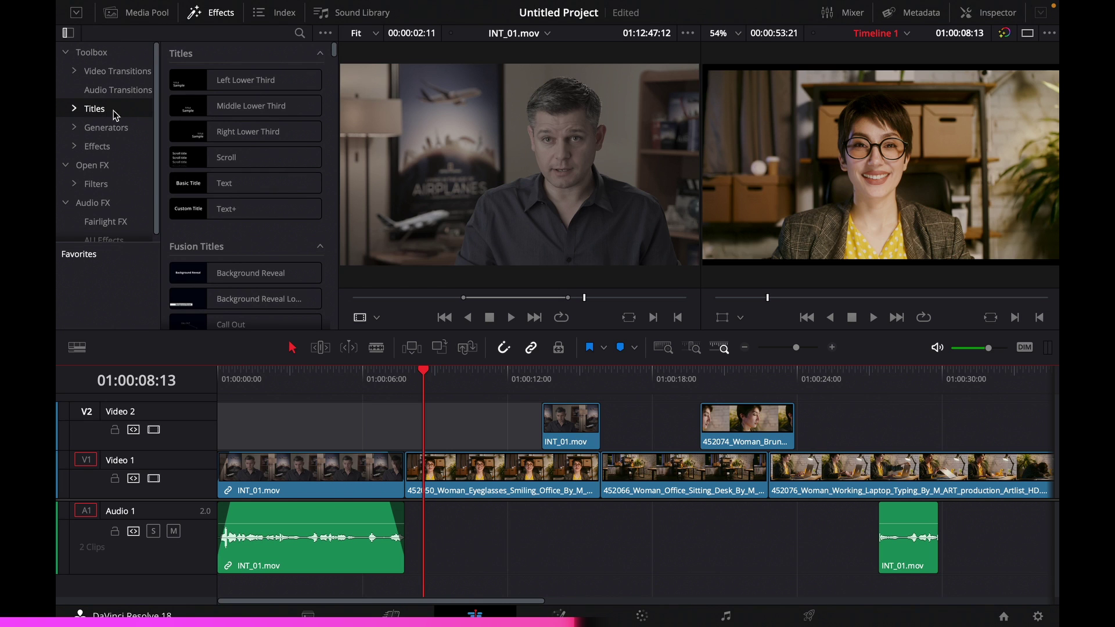
- Expand the Titles category in the effects library and switch to a single timeline viewer
click(79, 112)
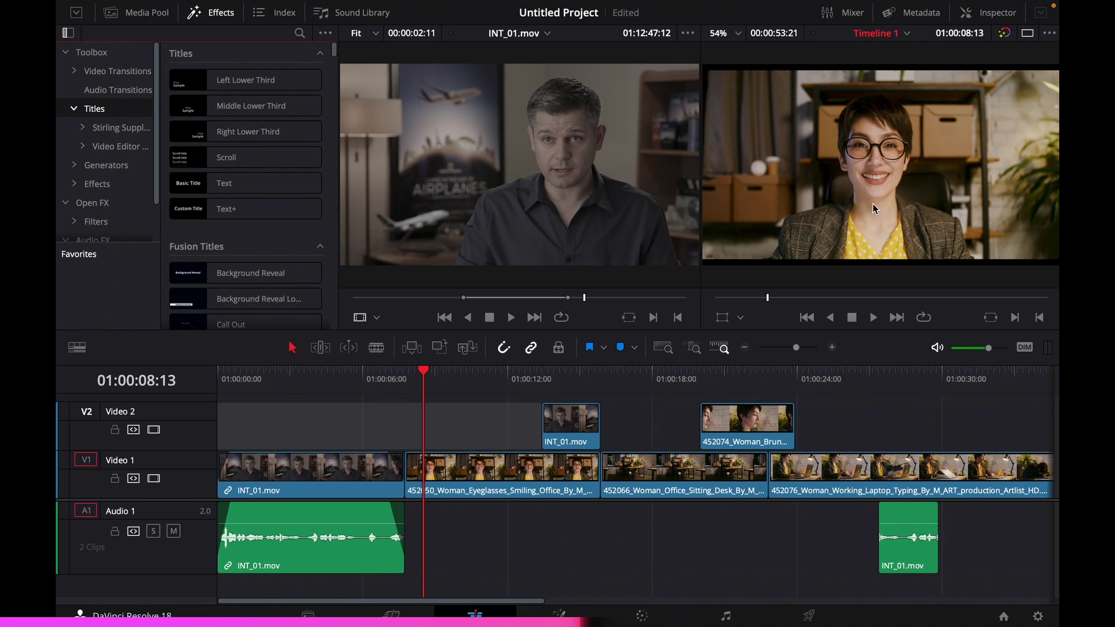
click(505, 160)
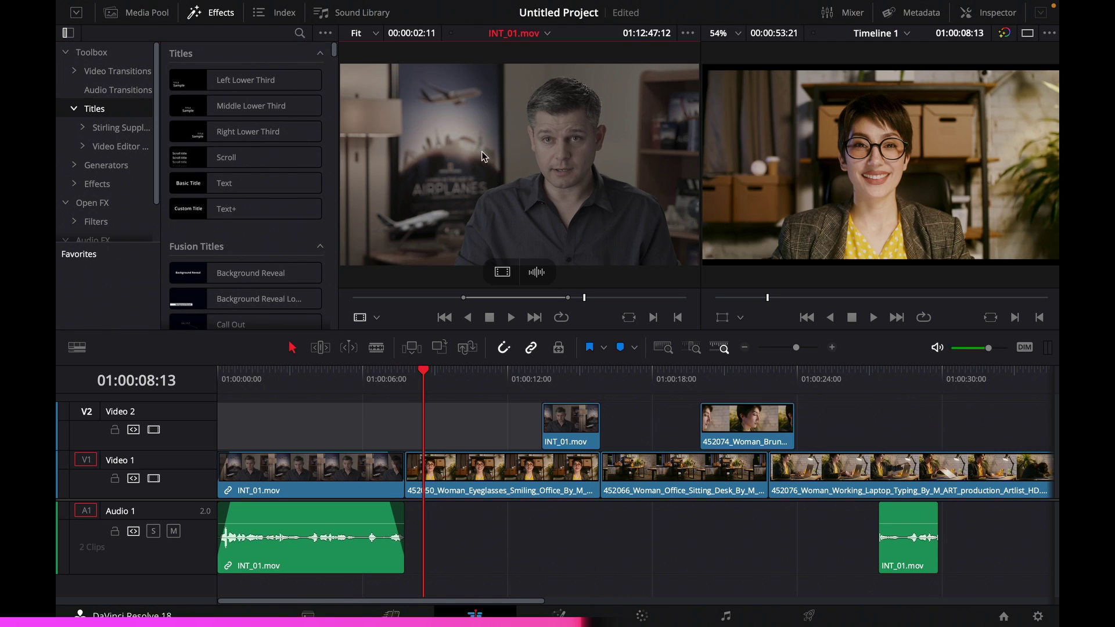
click(1027, 34)
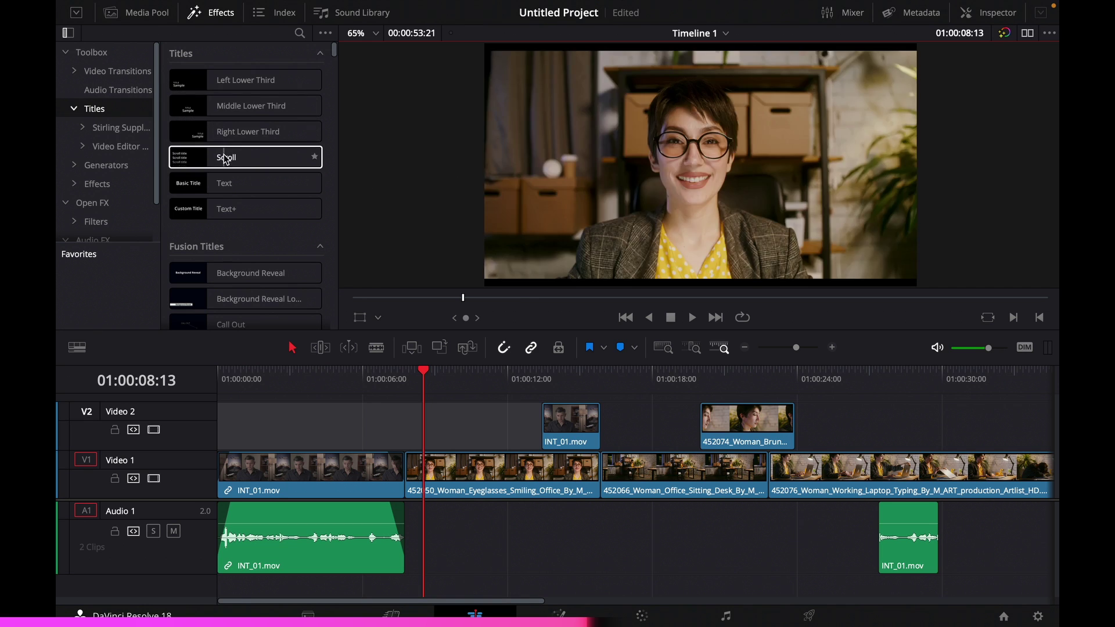
- Add the Flip Over Lower Third Fusion title to Video 2 above the first INT_01.mov clip, starting at about 01:00:01:20
scroll(241, 279, down, 1)
scroll(241, 283, down, 4)
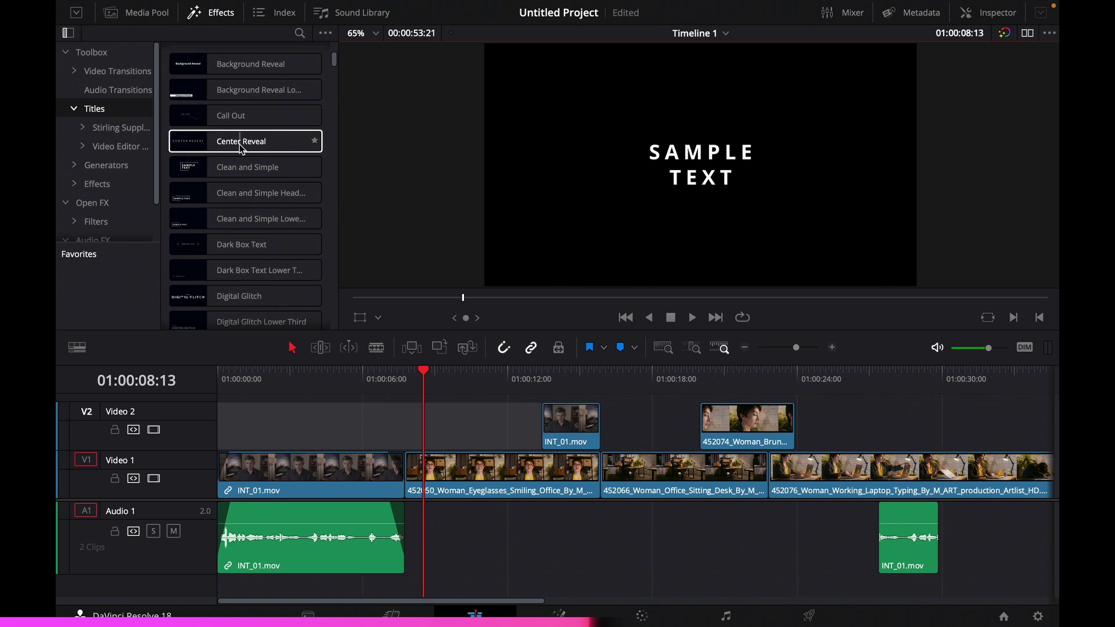
scroll(235, 279, down, 3)
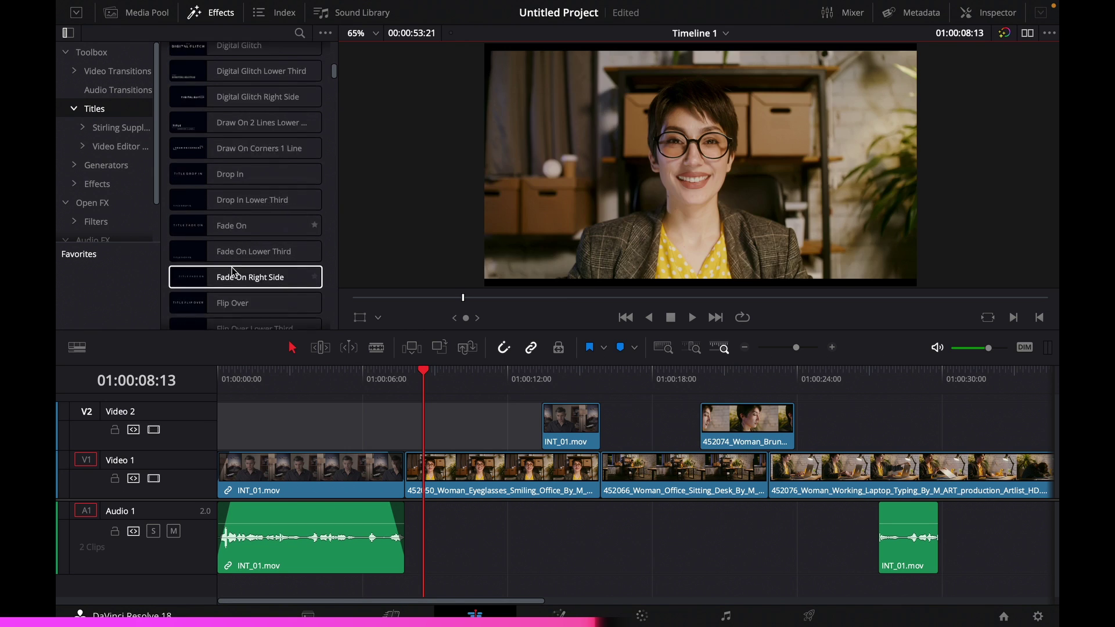
scroll(232, 261, down, 5)
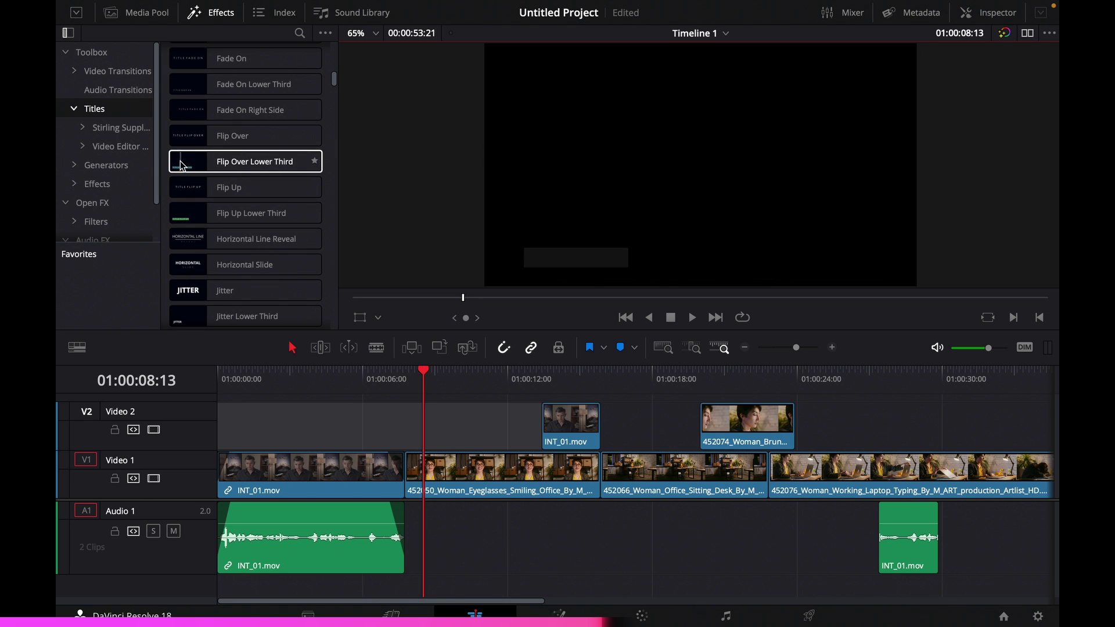
drag(183, 166, 259, 421)
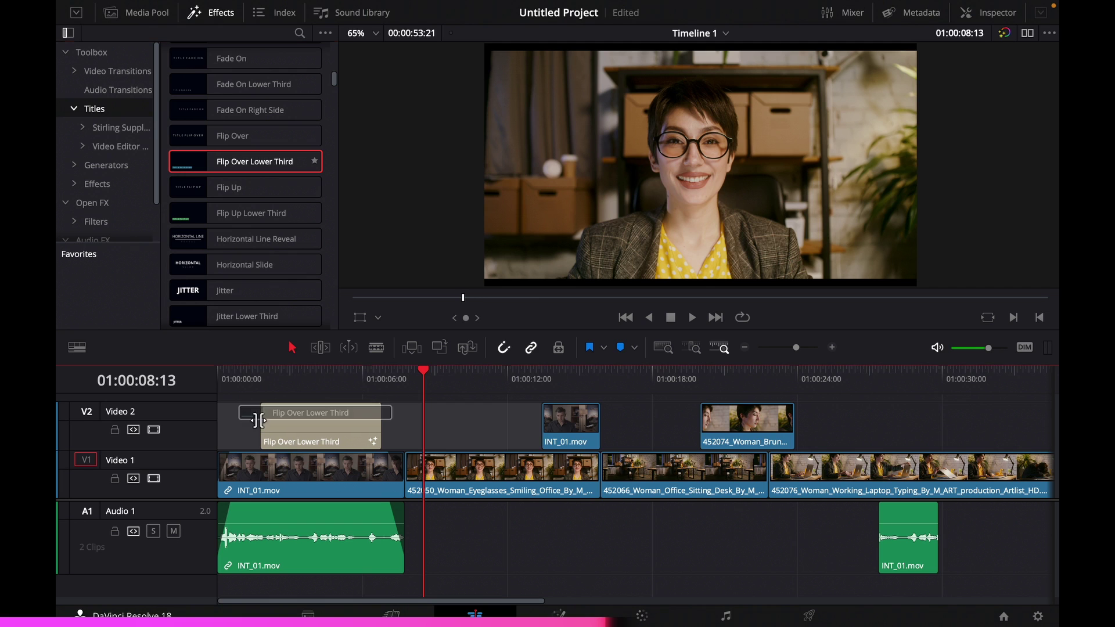
- Play the timeline from about 01:00:01:00 to 01:00:04:23 to preview the Flip Over Lower Third title
drag(256, 382, 242, 383)
key(space)
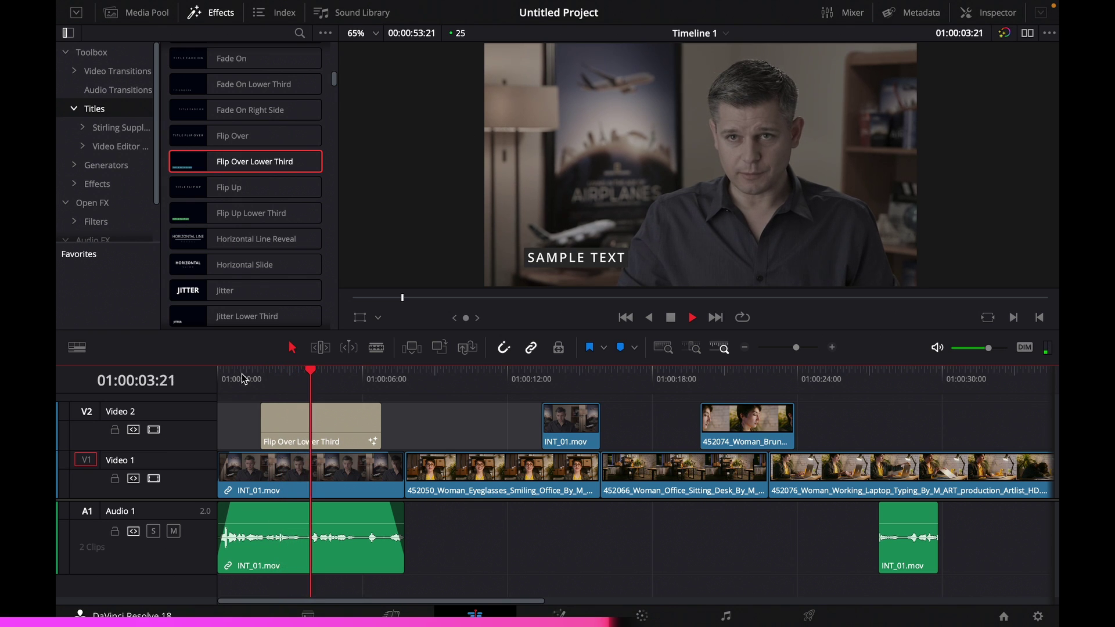
key(space)
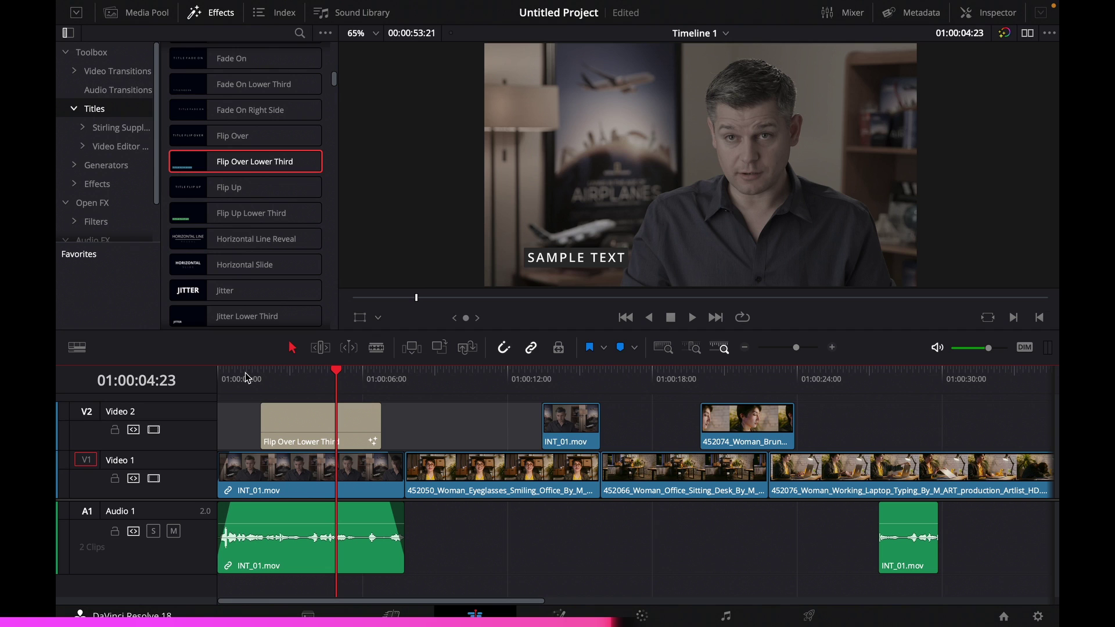
- Open the Flip Over Lower Third title's properties and examine its text controls and transform settings
click(315, 427)
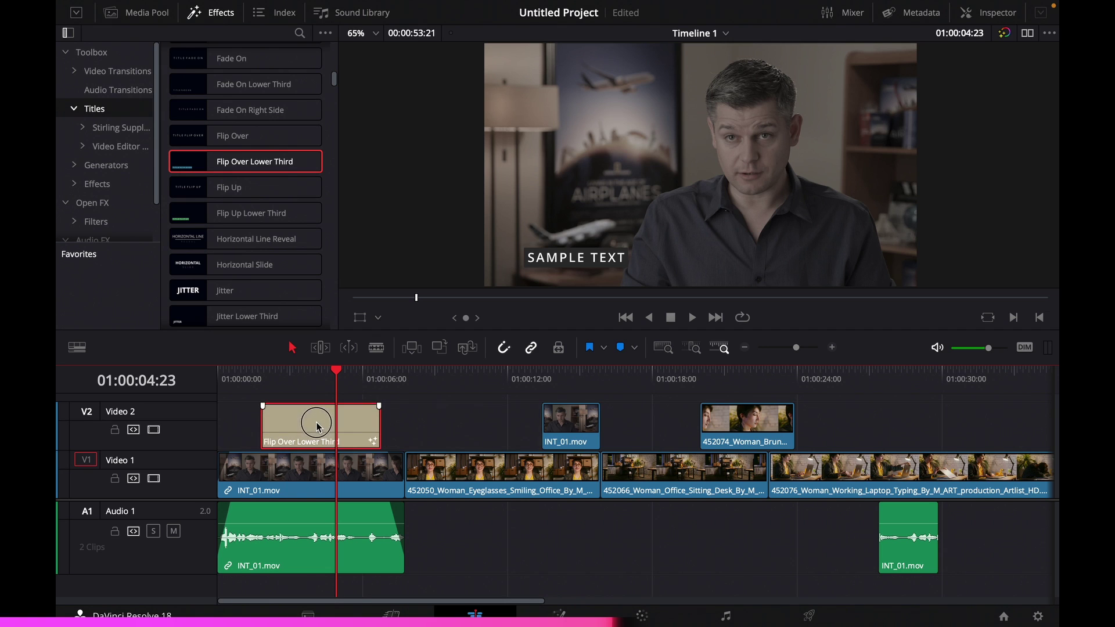
click(995, 17)
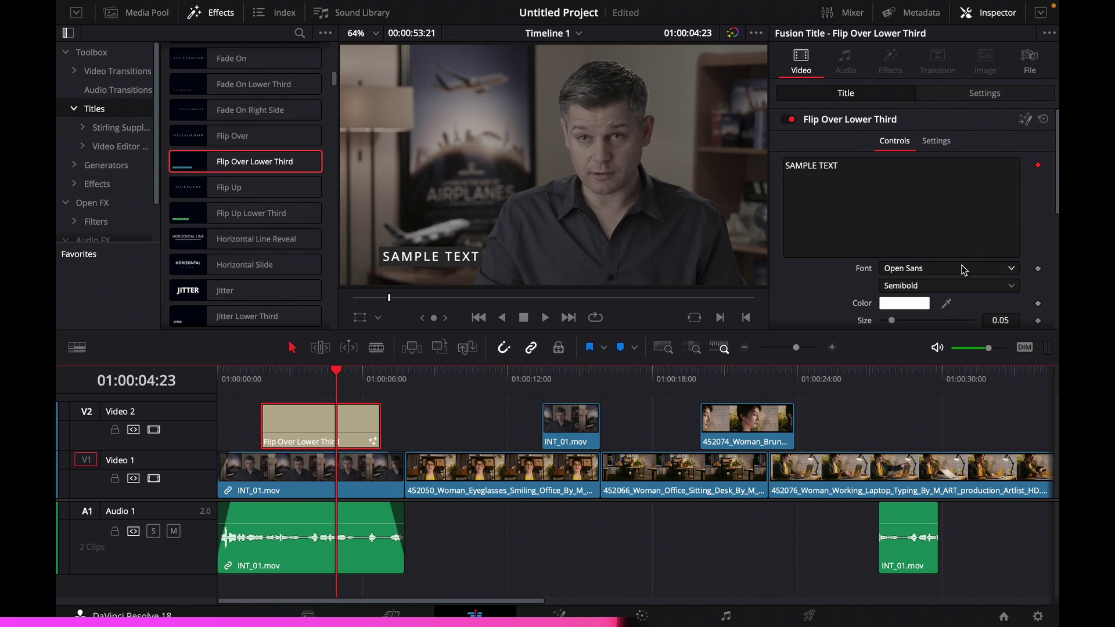
scroll(900, 255, down, 10)
scroll(819, 224, up, 8)
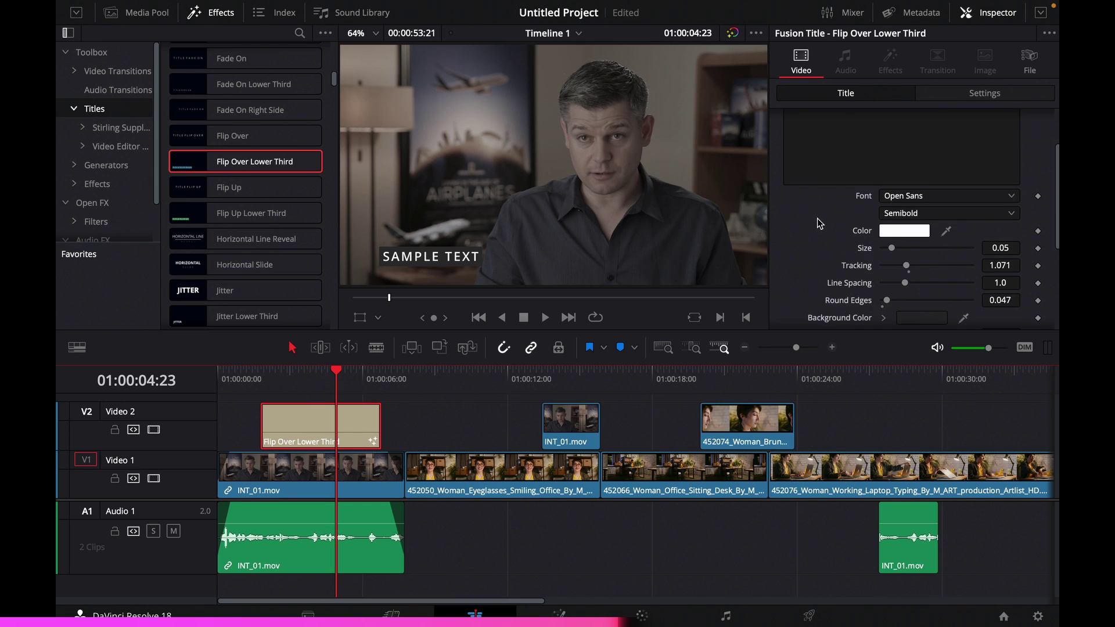
scroll(819, 229, up, 1)
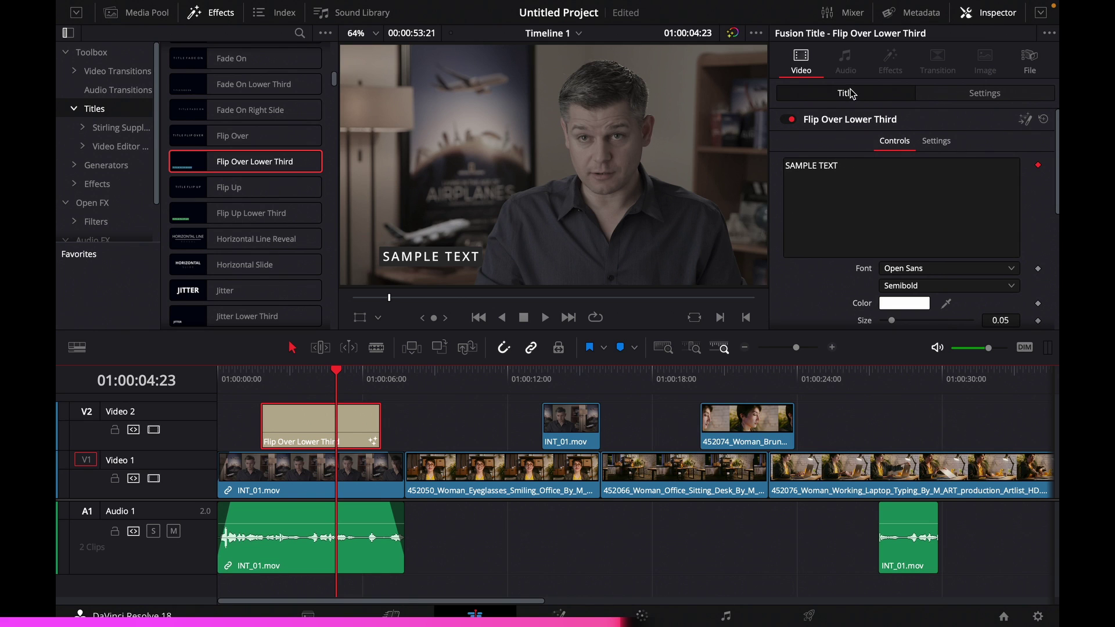
click(987, 95)
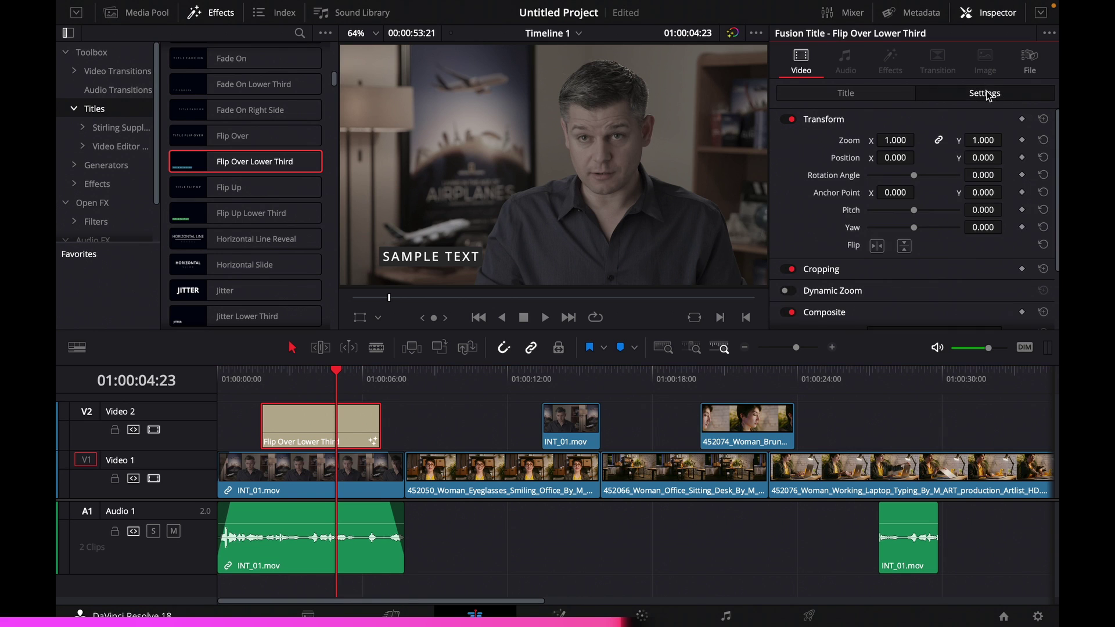
click(848, 96)
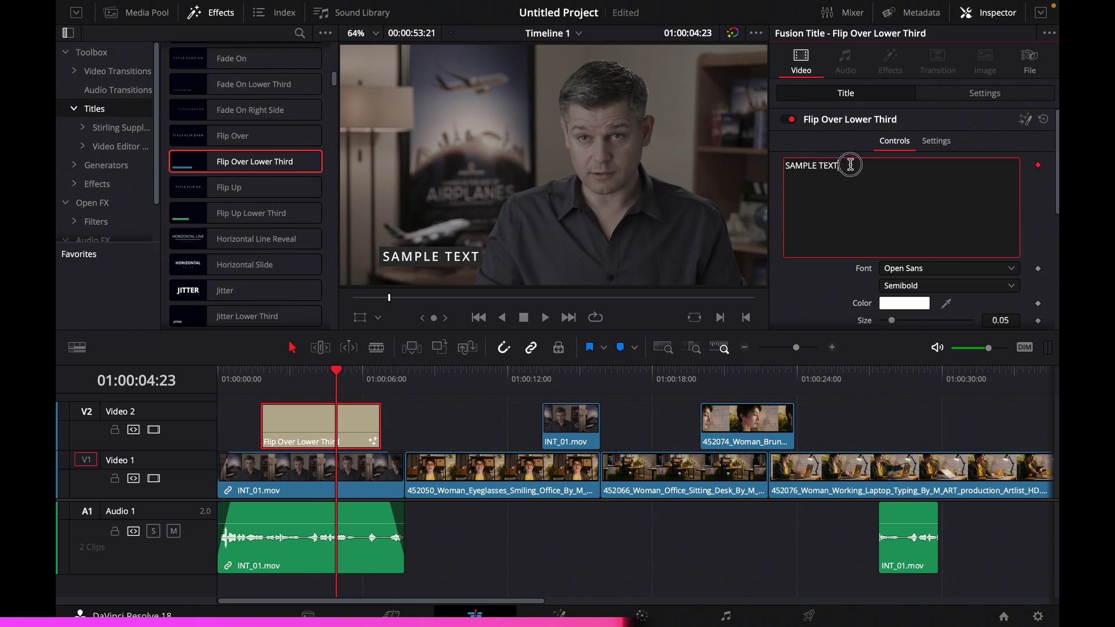
- Replace the Flip Over Lower Third title's sample text with the speaker's name
drag(846, 166, 787, 168)
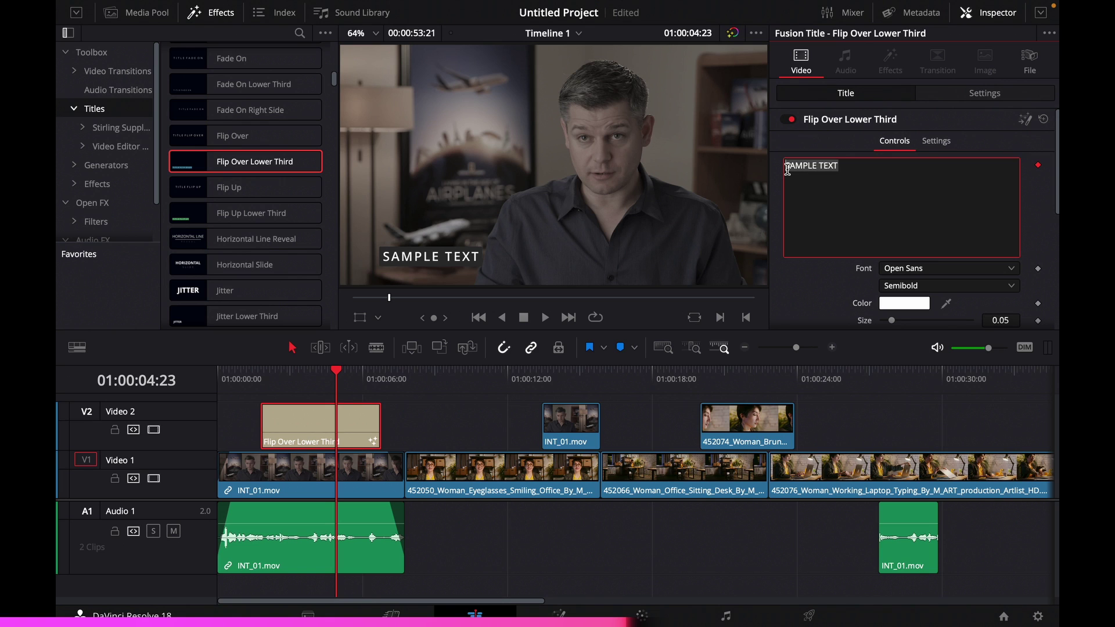
text(R)
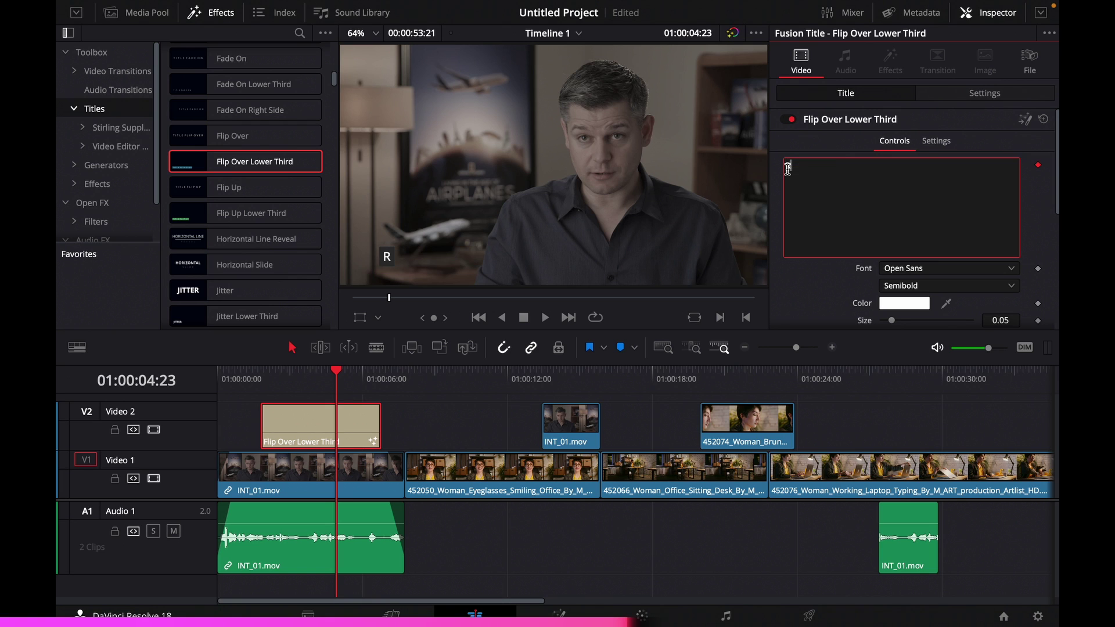
text(obinson)
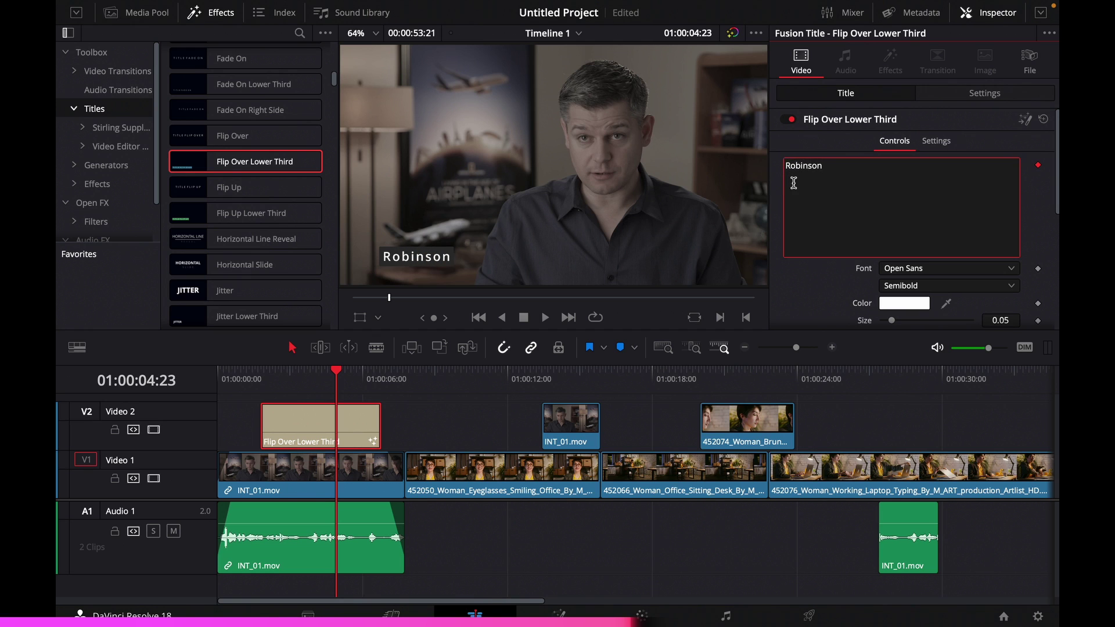
- Set the title's font to Apple Symbols with the Regular style
scroll(795, 277, down, 3)
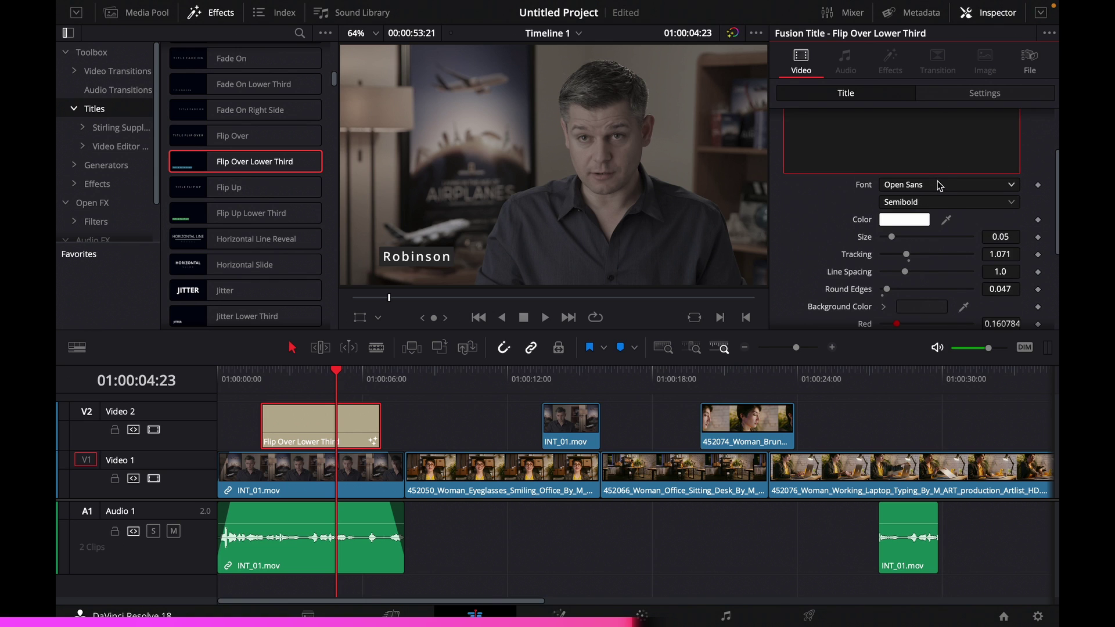
click(938, 184)
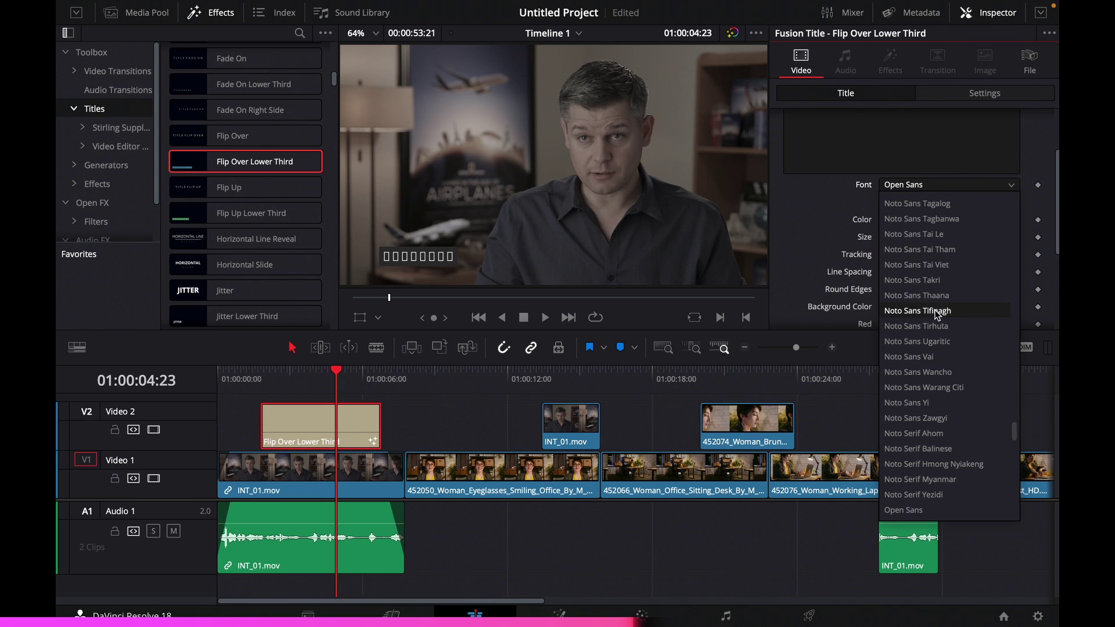
scroll(1017, 414, up, 3)
drag(1013, 417, 1014, 204)
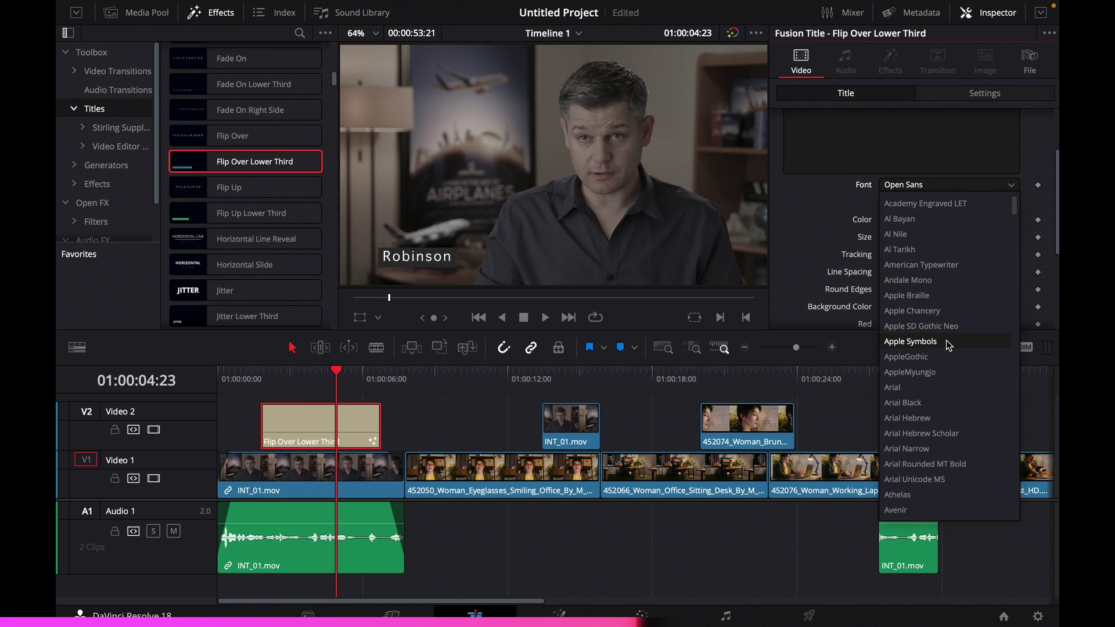
click(948, 343)
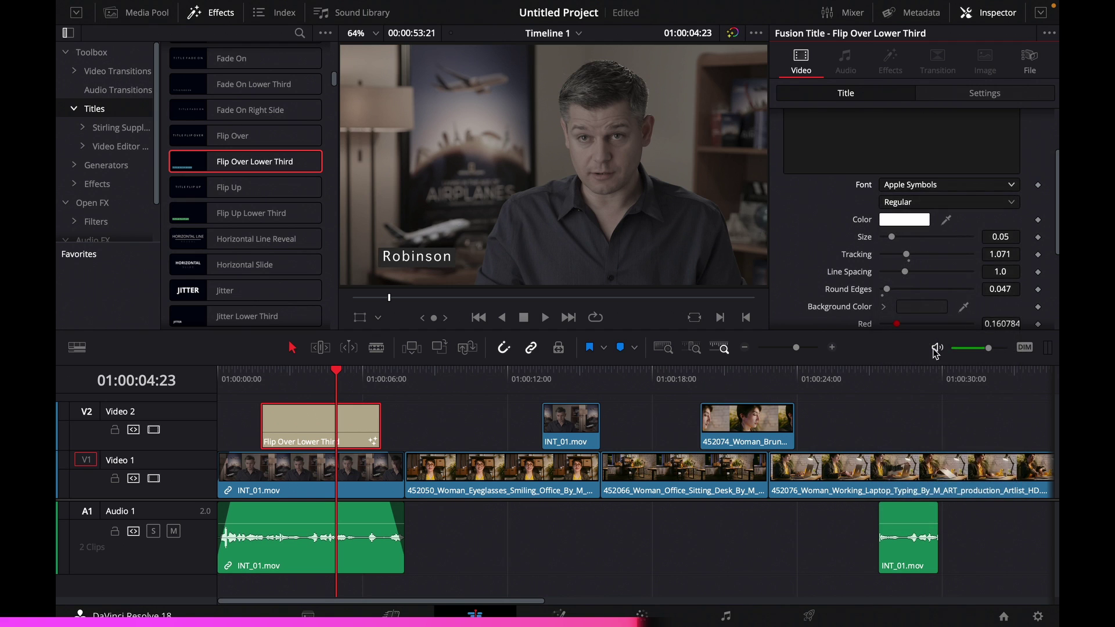
click(953, 203)
click(899, 221)
click(1010, 204)
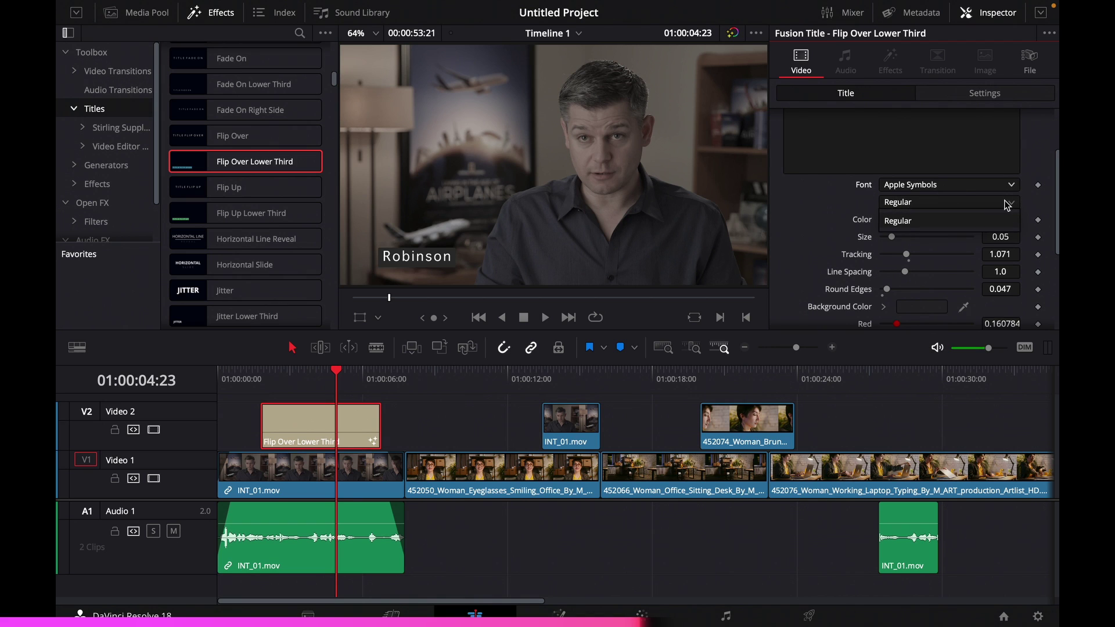
click(1007, 205)
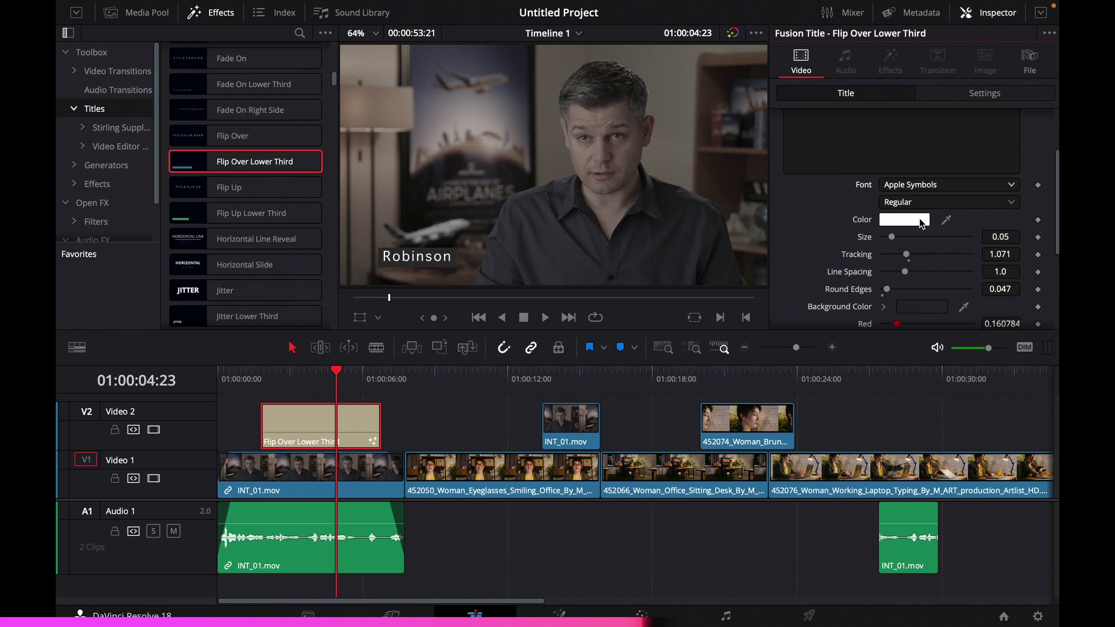
- Change the lower-third title's text color to a muted orange-brown, starting from a color sampled in the interview footage
click(920, 225)
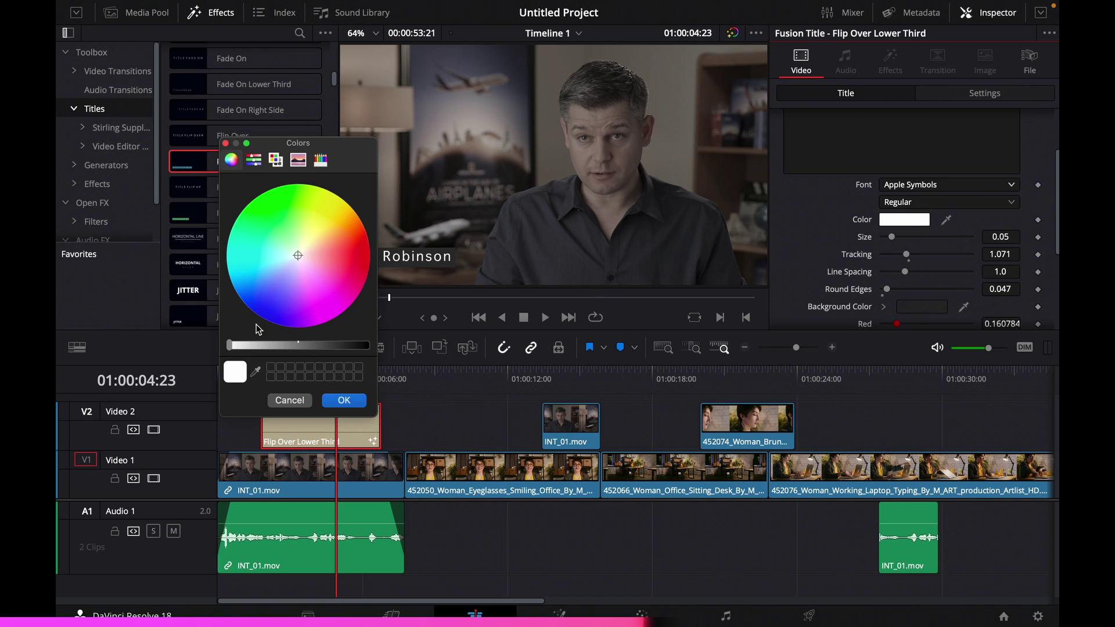
drag(268, 142, 103, 306)
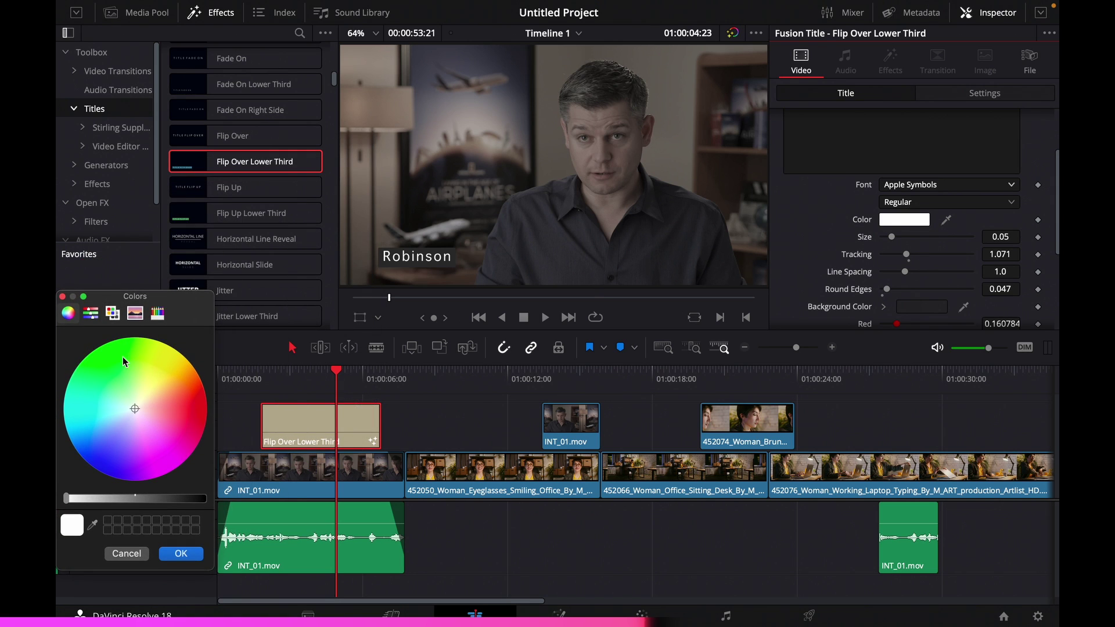
click(93, 526)
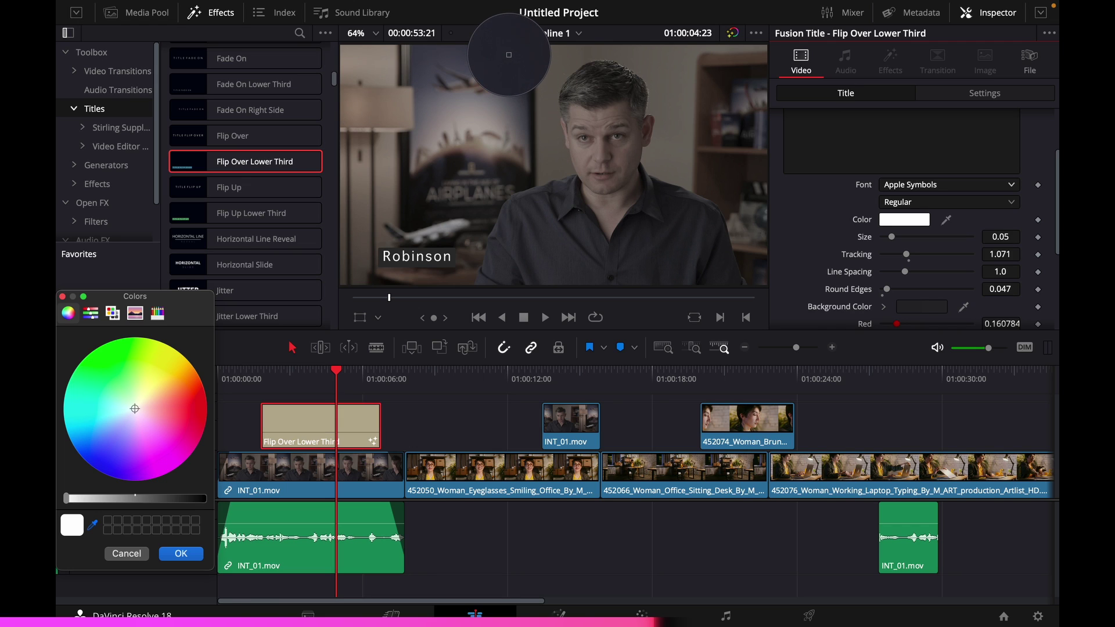
click(509, 55)
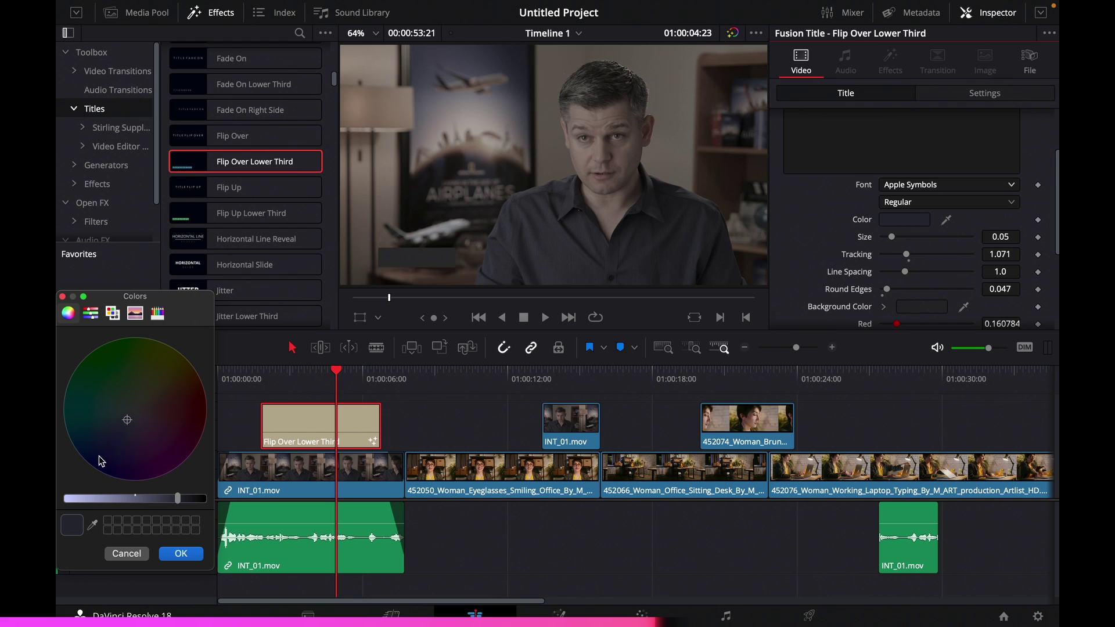
click(91, 526)
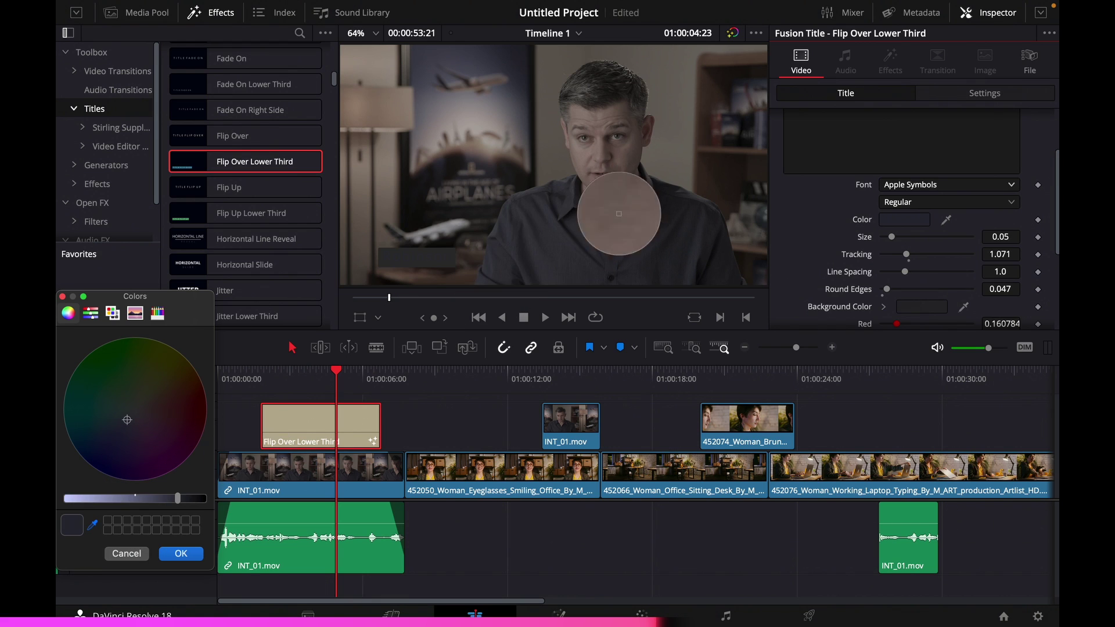
click(674, 70)
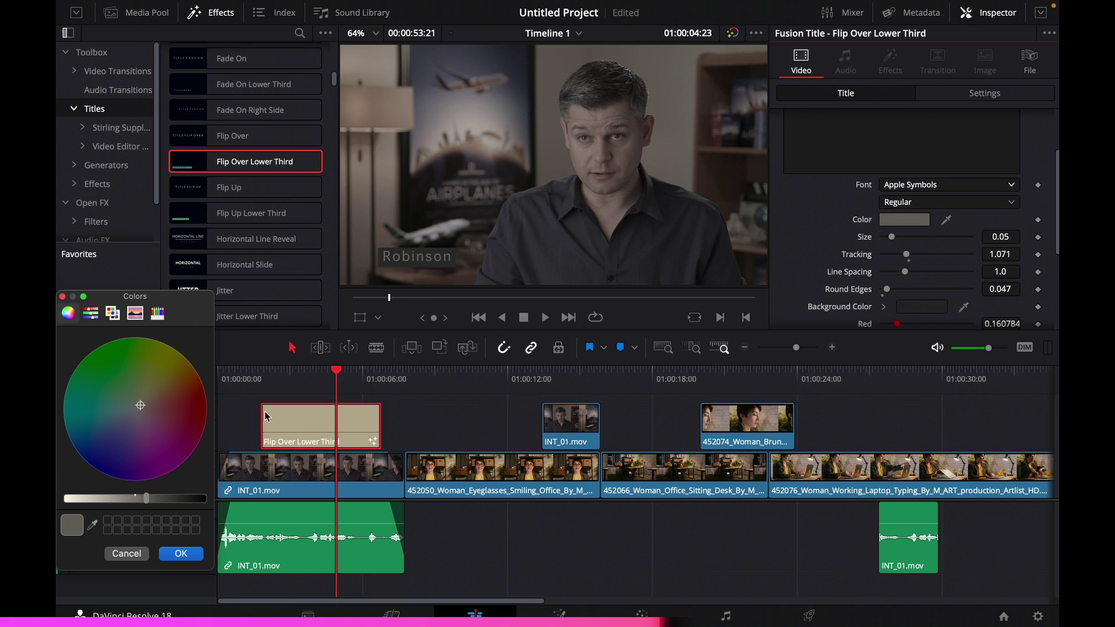
drag(144, 406, 167, 392)
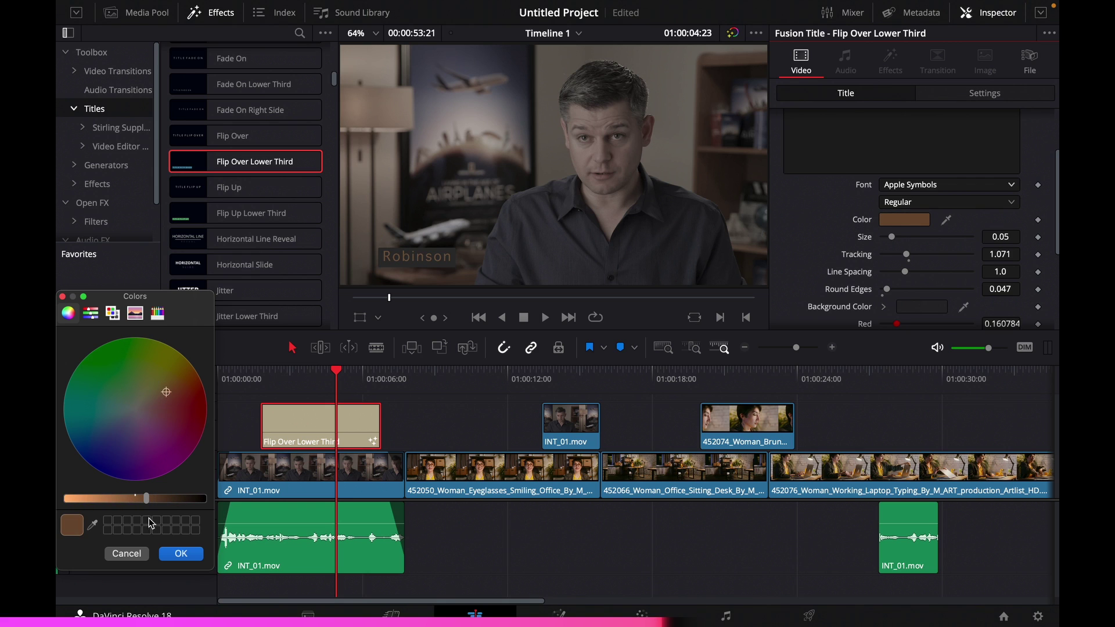
click(180, 554)
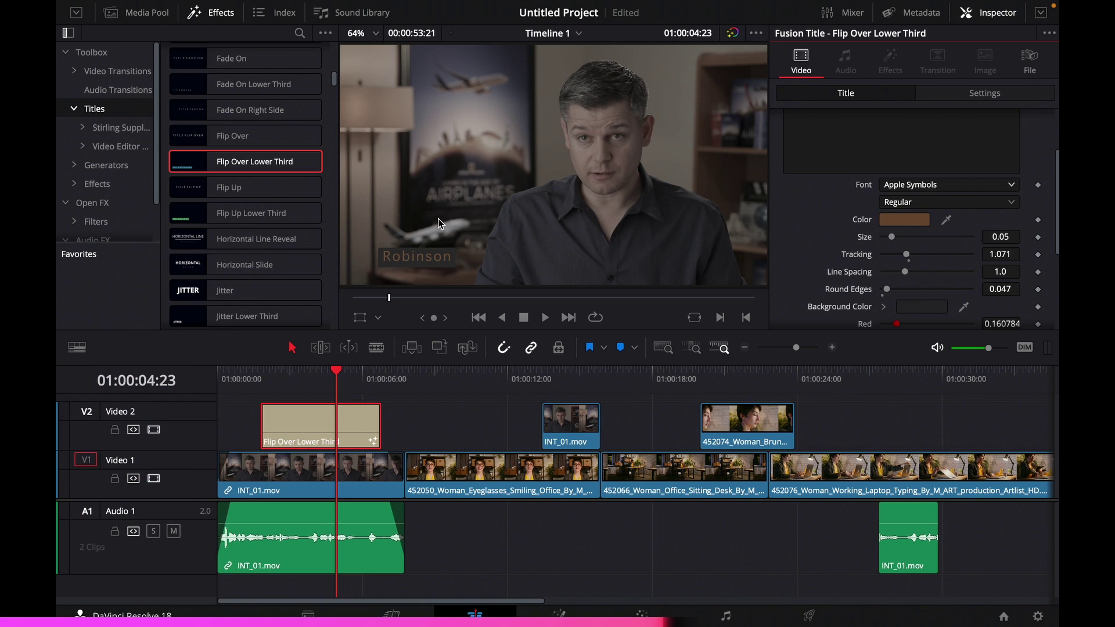
- Slightly increase the lower-third title's text size
mouse_move(891, 238)
mouse_down()
mouse_move(941, 253)
mouse_move(907, 257)
mouse_move(915, 273)
mouse_move(895, 277)
mouse_up()
scroll(792, 249, down, 3)
- Try positioning the title at X 48, Y 27 and rotating it to -2.75, resetting both transform settings to their defaults
click(976, 96)
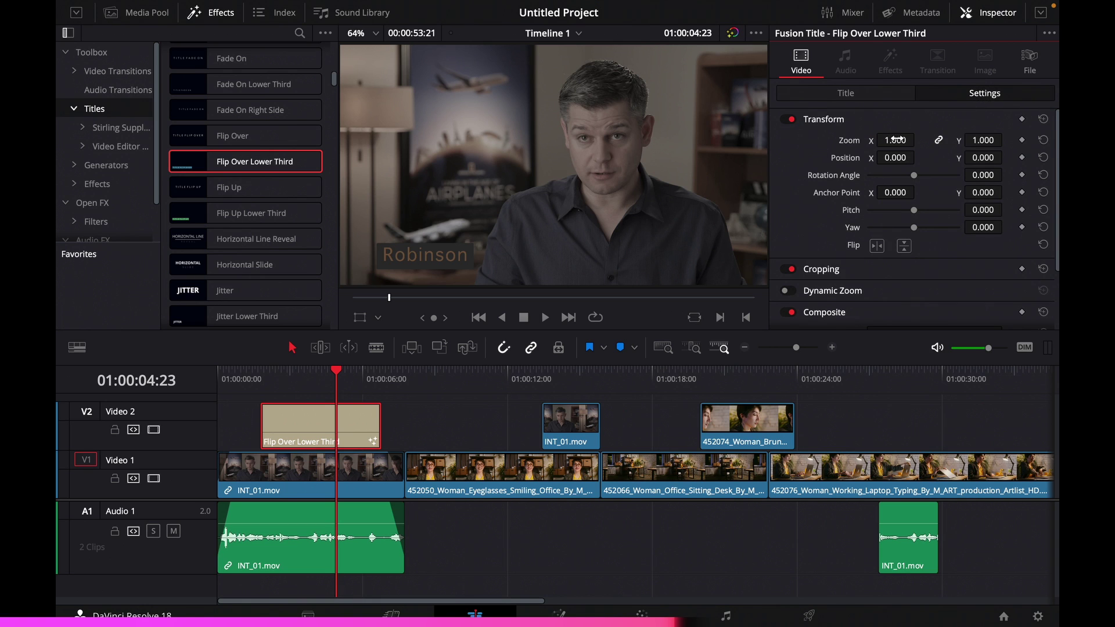
mouse_move(897, 139)
mouse_down()
mouse_move(863, 150)
mouse_move(909, 148)
mouse_move(895, 156)
mouse_move(897, 138)
mouse_move(894, 156)
mouse_move(961, 155)
mouse_move(542, 314)
mouse_move(439, 306)
mouse_move(893, 157)
mouse_up()
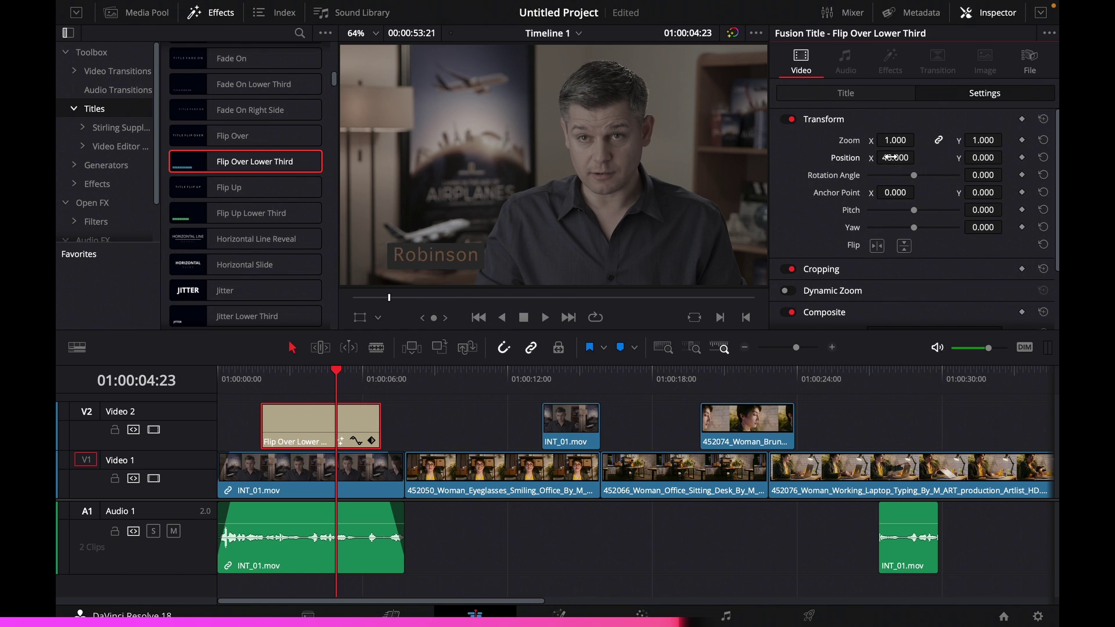
click(981, 157)
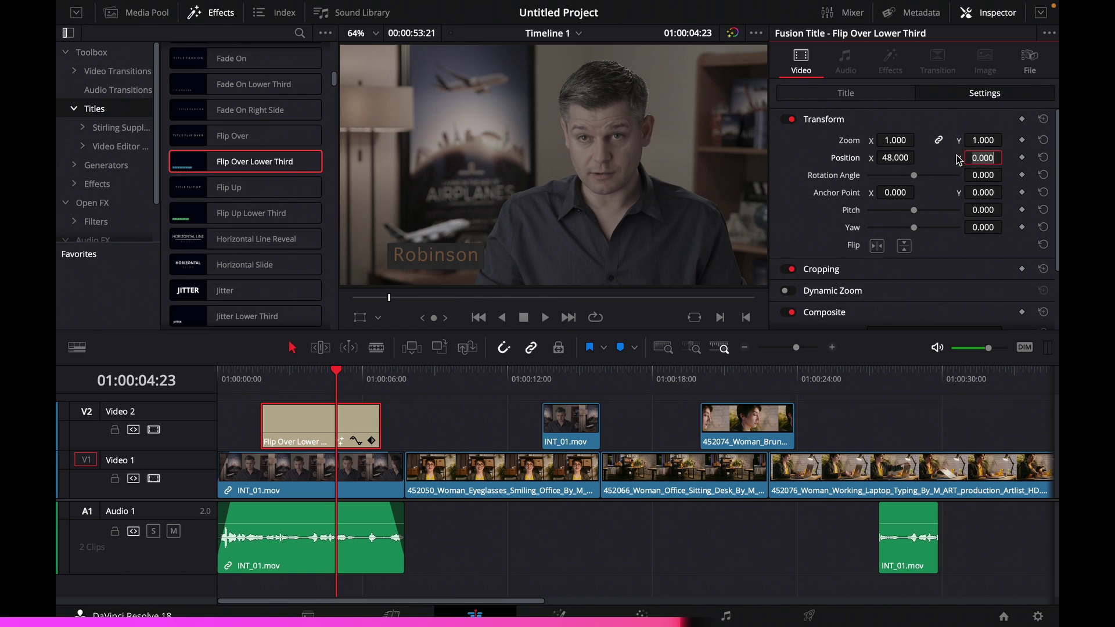
drag(959, 159, 1024, 146)
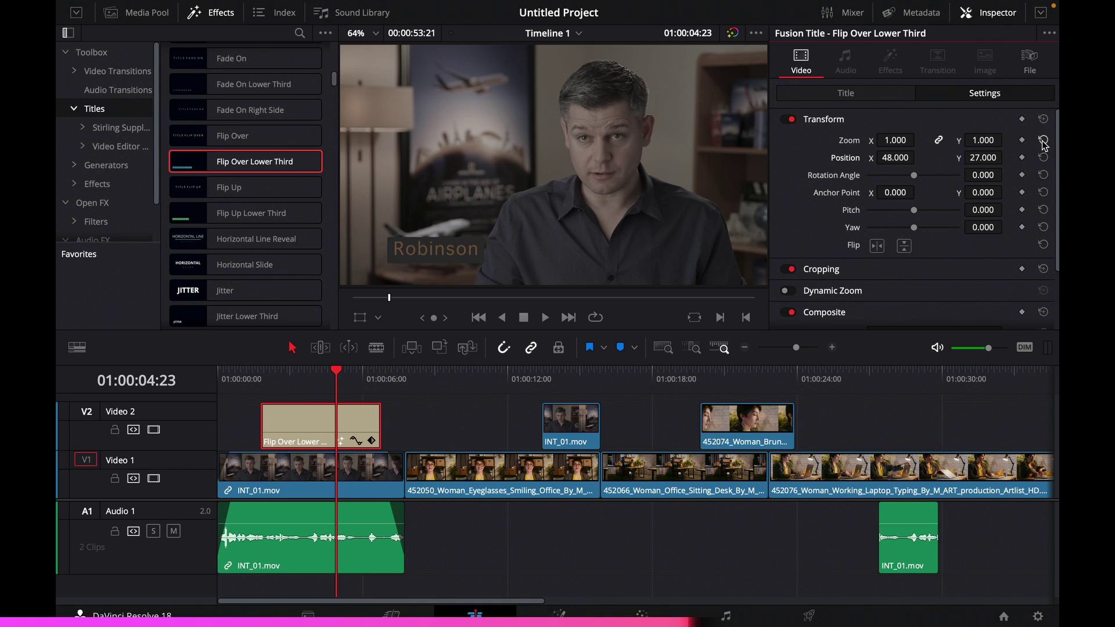
click(1044, 158)
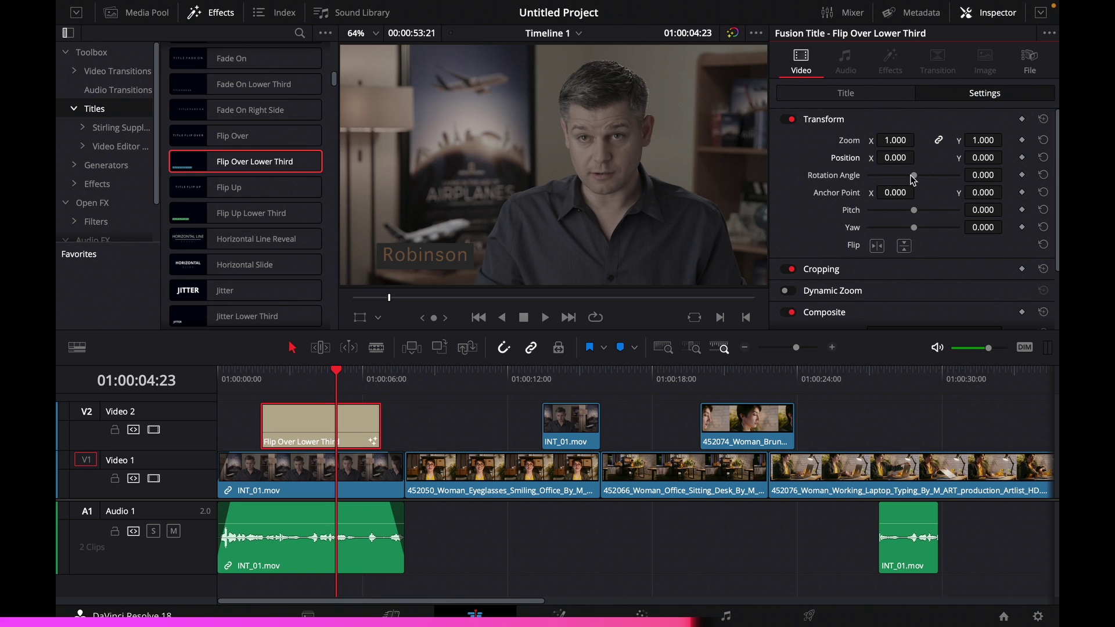
mouse_move(914, 175)
mouse_down()
mouse_move(948, 178)
mouse_move(915, 176)
mouse_up()
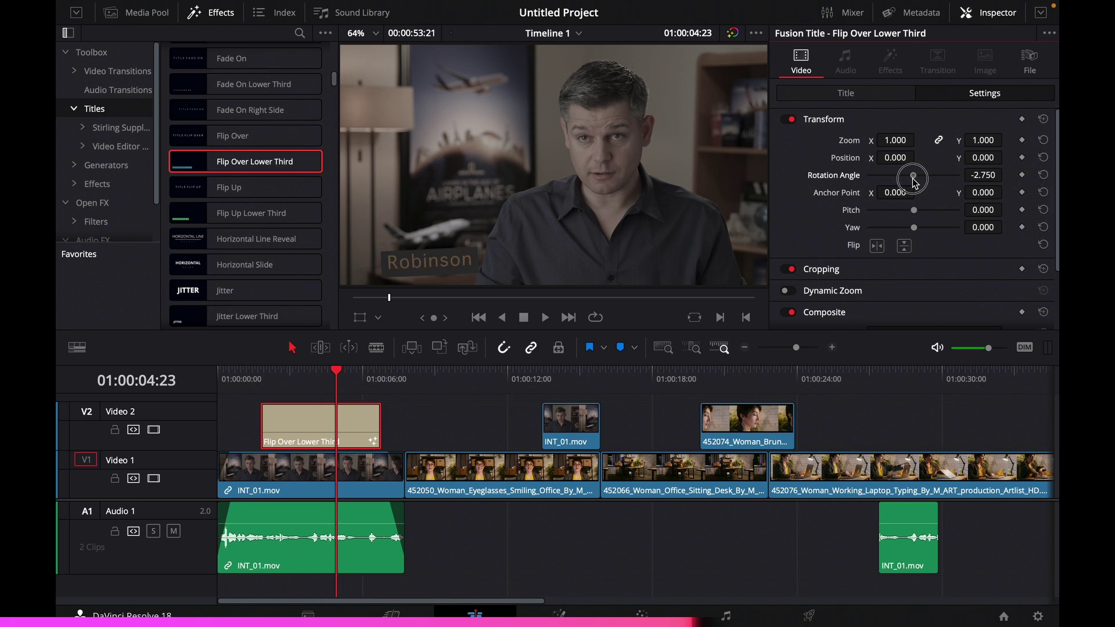
click(1043, 178)
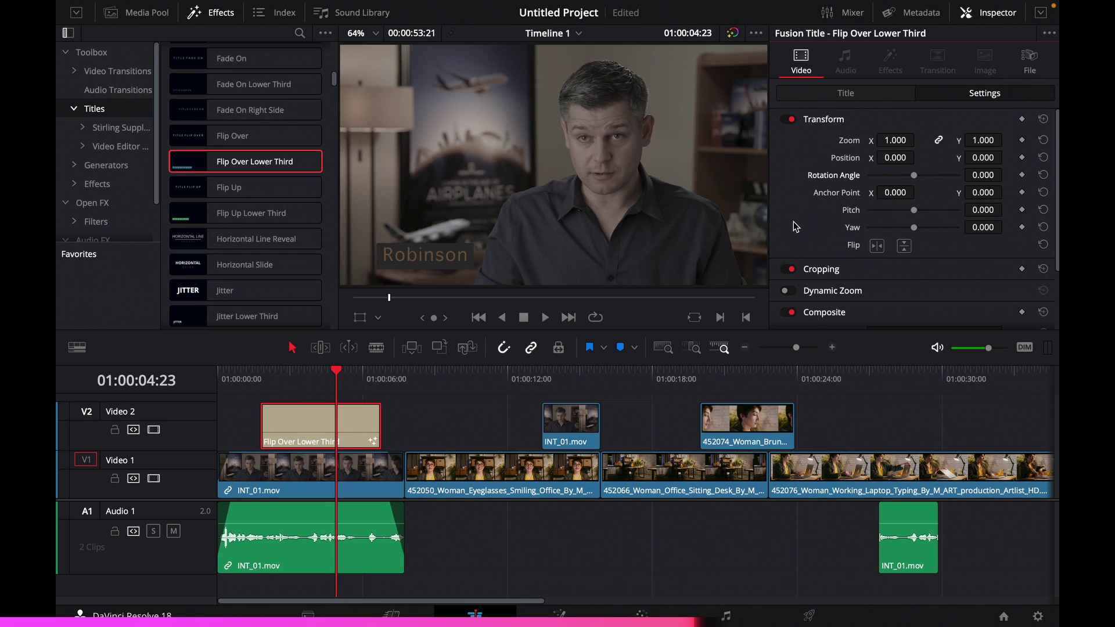
scroll(795, 227, down, 3)
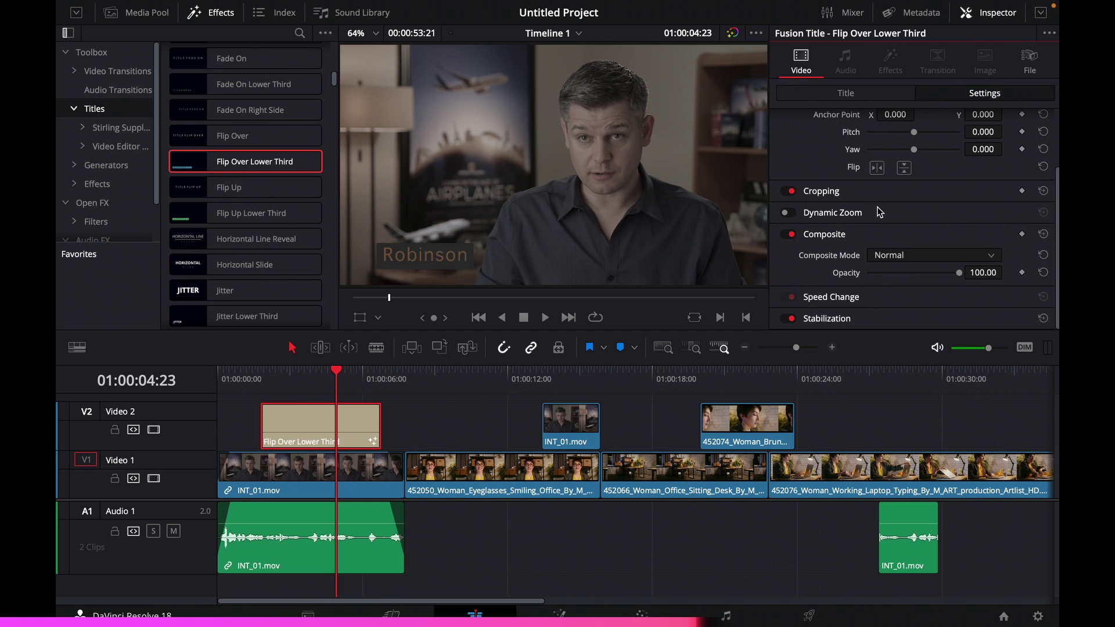
scroll(829, 235, up, 3)
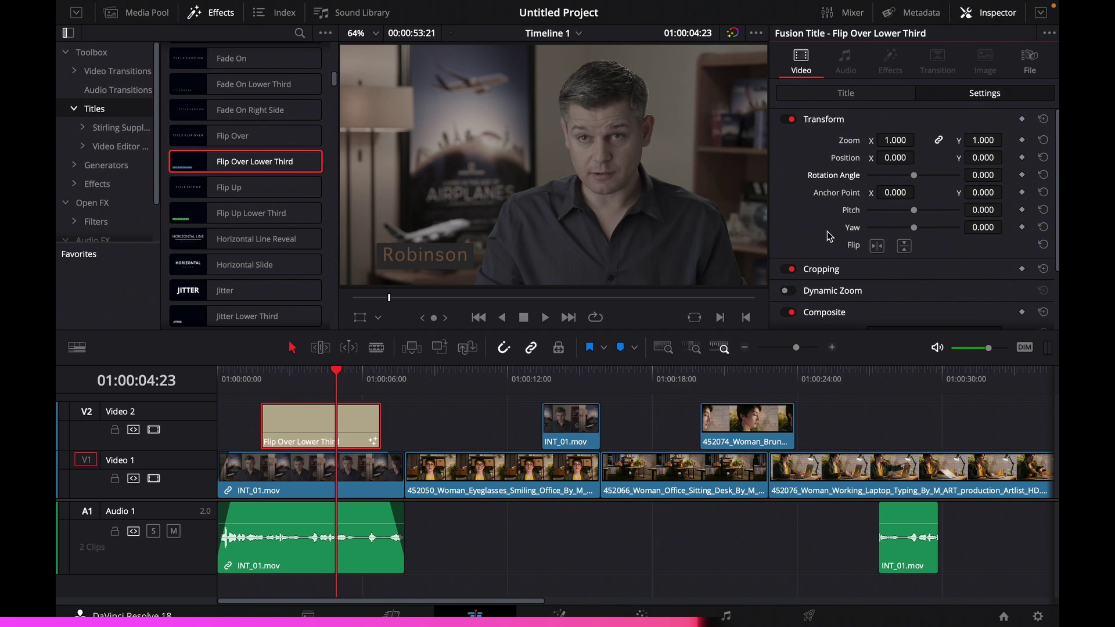
scroll(952, 271, down, 3)
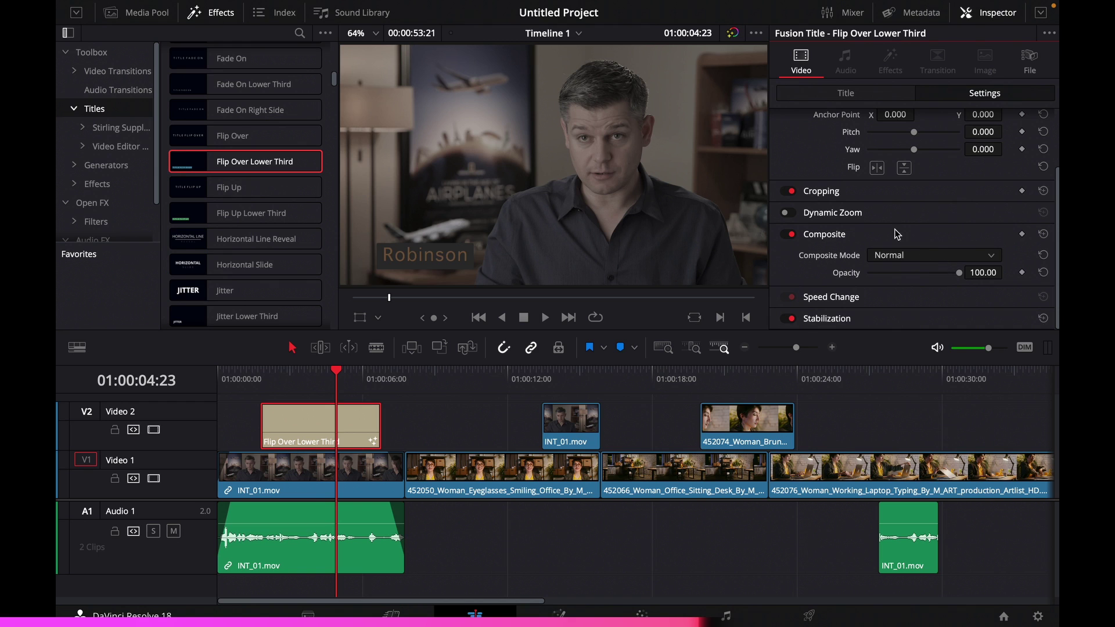
scroll(864, 208, up, 3)
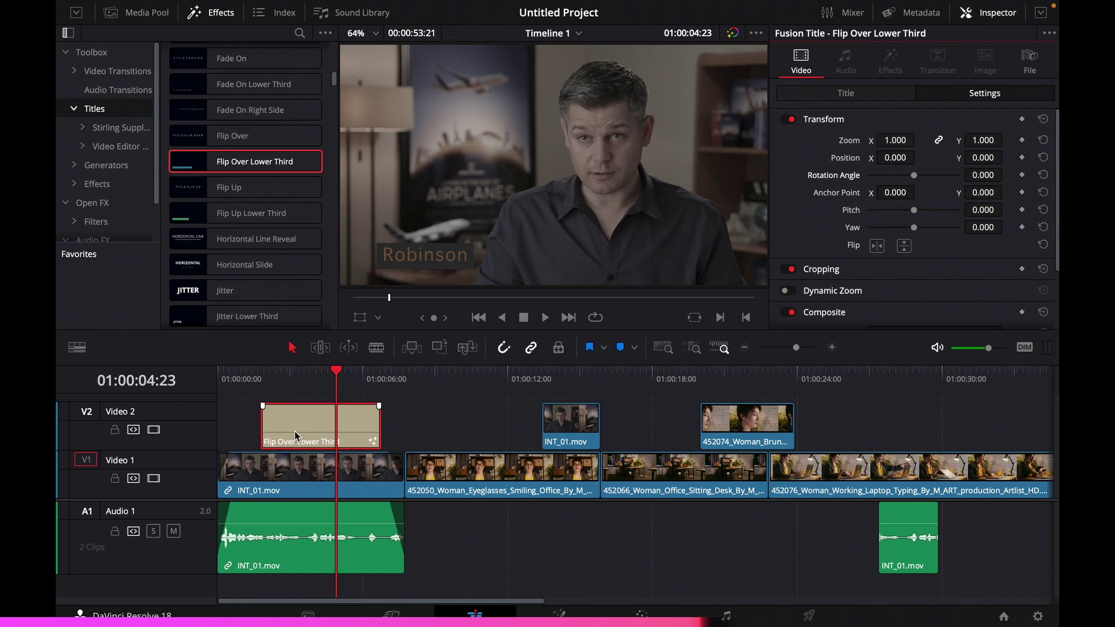
- Try zooming the first INT_01.mov clip on Video 1 to 1.9 and reset its zoom
click(306, 476)
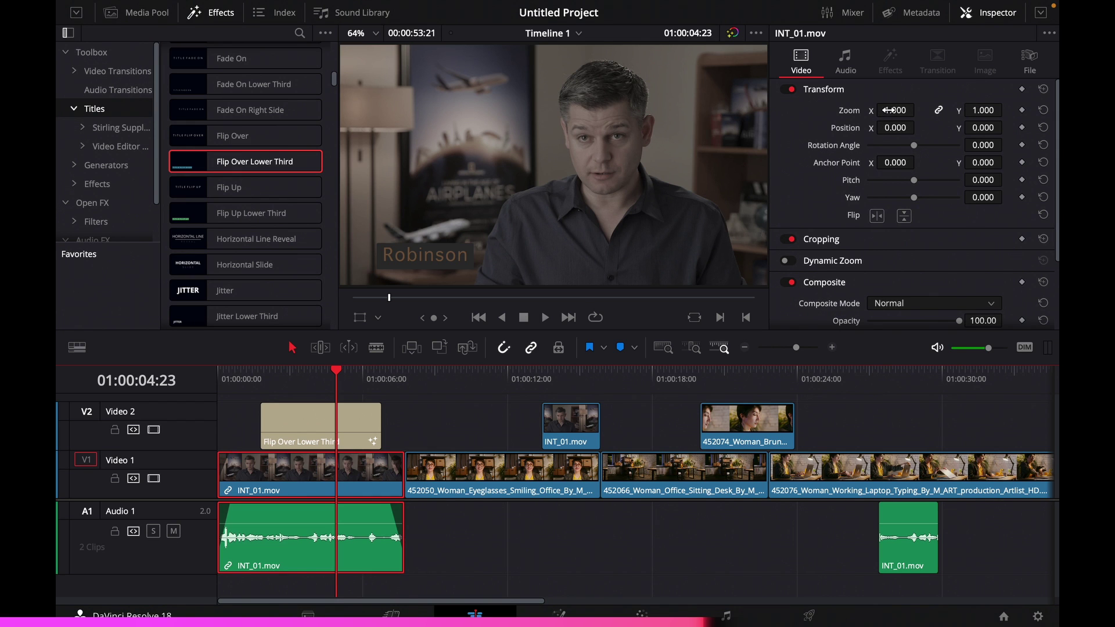
mouse_move(888, 109)
mouse_down()
mouse_move(950, 123)
mouse_move(892, 109)
mouse_up()
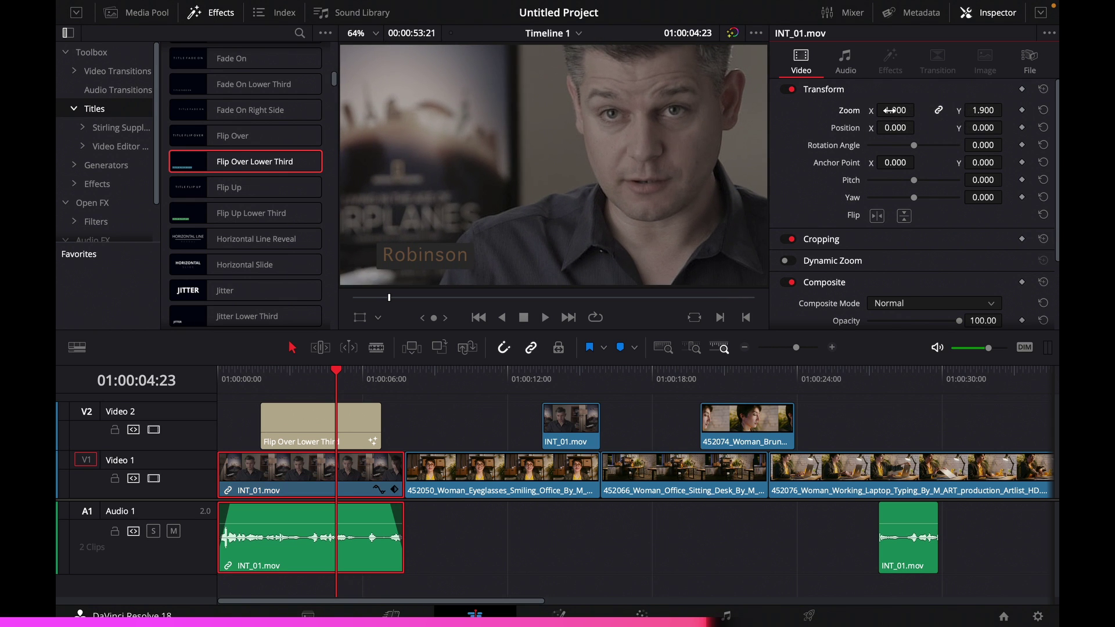
click(1044, 111)
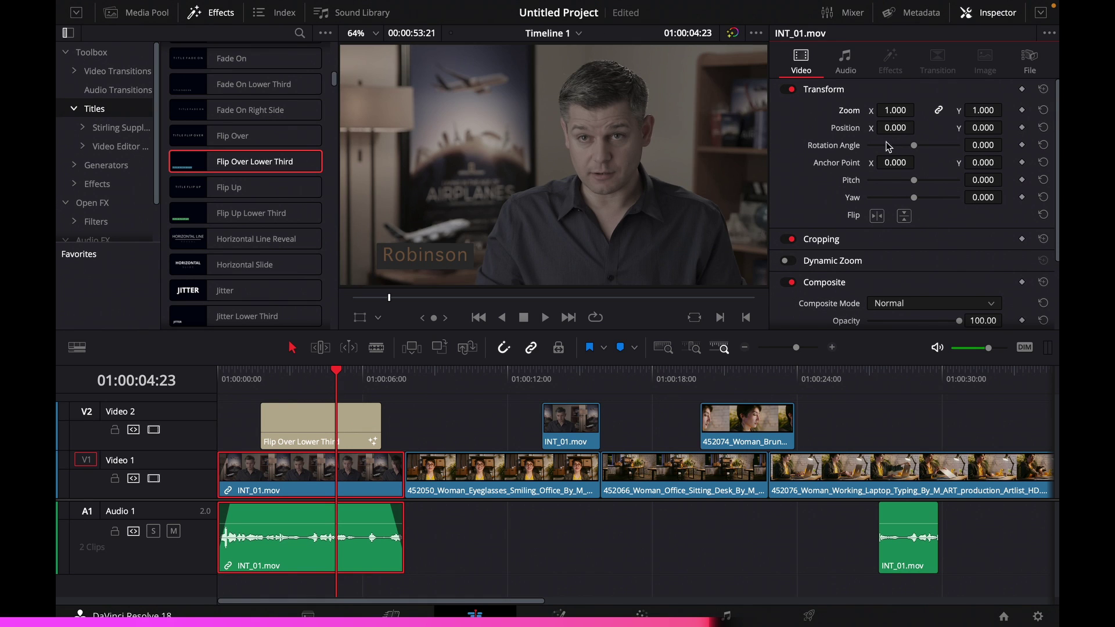
- Try shifting the first INT_01.mov clip to position X -246 and Y about 35, and reset its position
mouse_move(889, 128)
mouse_down()
mouse_move(931, 133)
mouse_move(555, 316)
mouse_move(505, 301)
mouse_move(619, 316)
mouse_move(347, 286)
mouse_move(720, 308)
mouse_move(893, 122)
mouse_up()
mouse_move(998, 137)
mouse_down()
mouse_move(667, 105)
mouse_move(867, 163)
mouse_move(569, 317)
mouse_move(990, 127)
mouse_up()
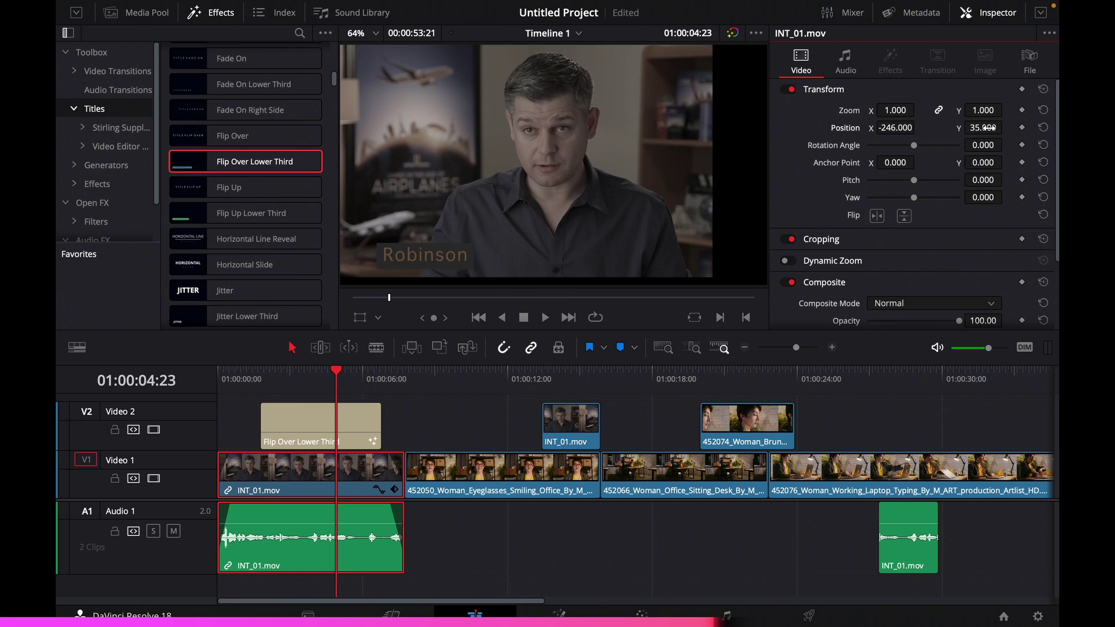
click(1043, 128)
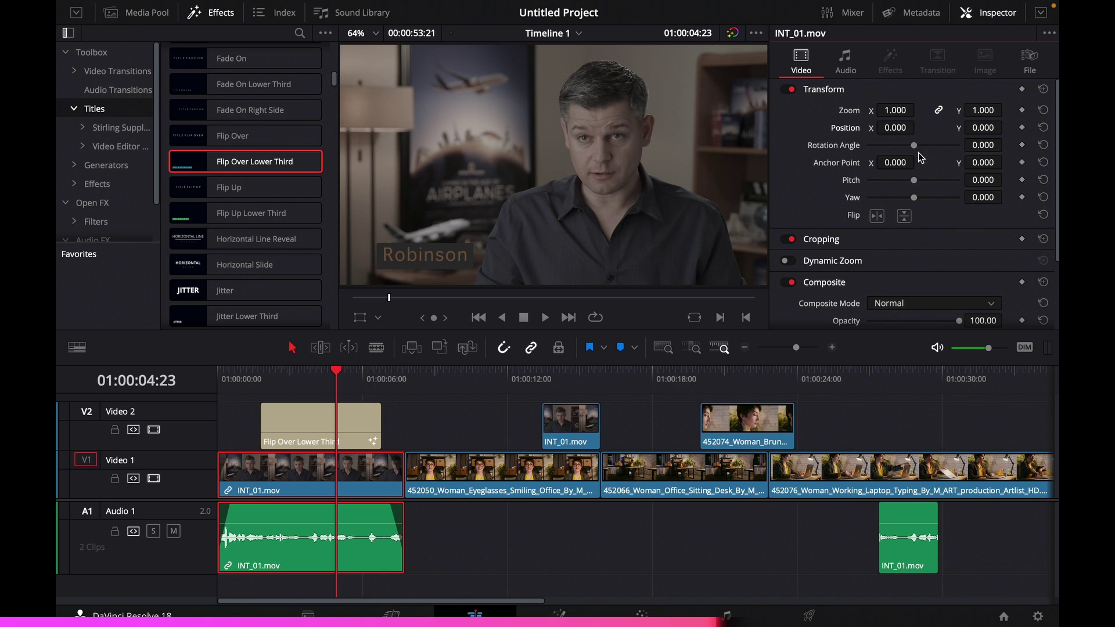
- Try the first INT_01.mov clip with a rotation of -360, a pitch of -0.767 and a yaw of -0.332, resetting each value
drag(914, 146, 855, 148)
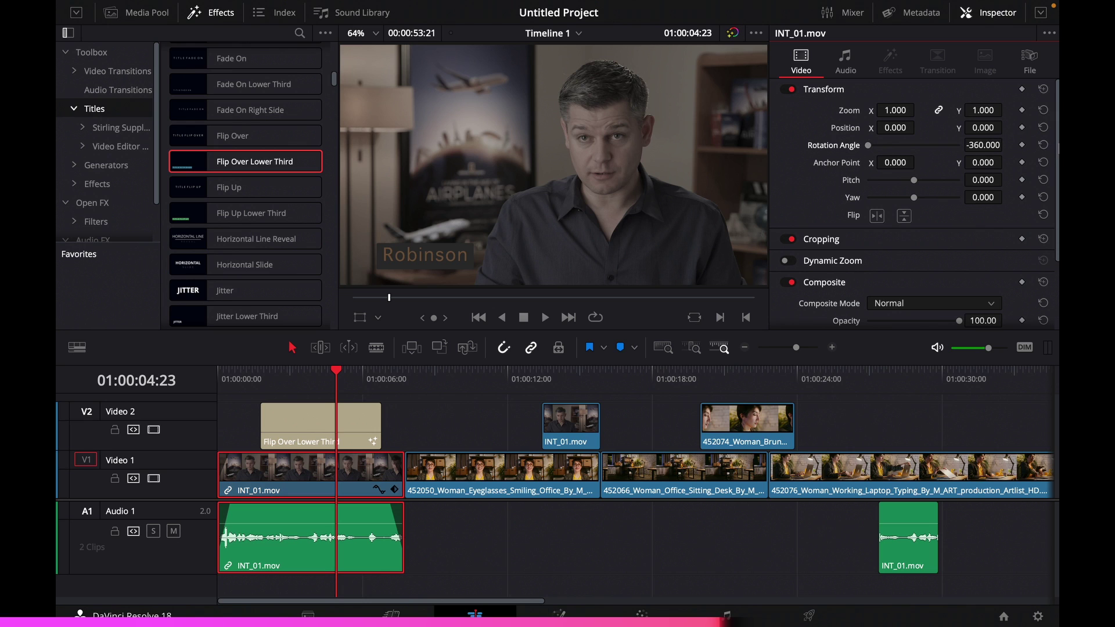
click(1043, 146)
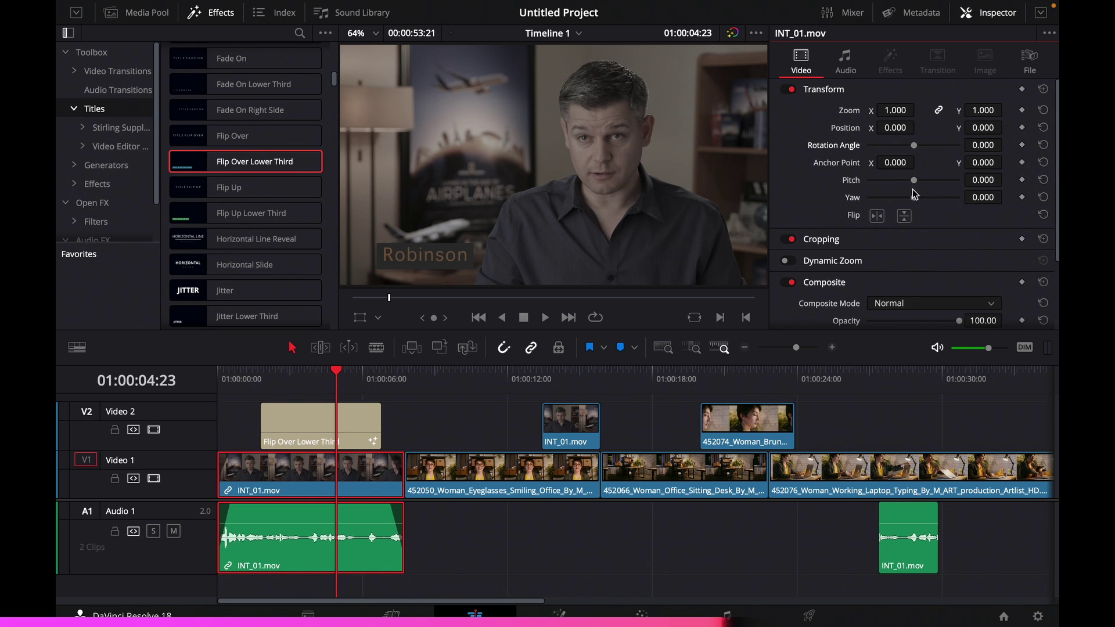
drag(914, 180, 908, 203)
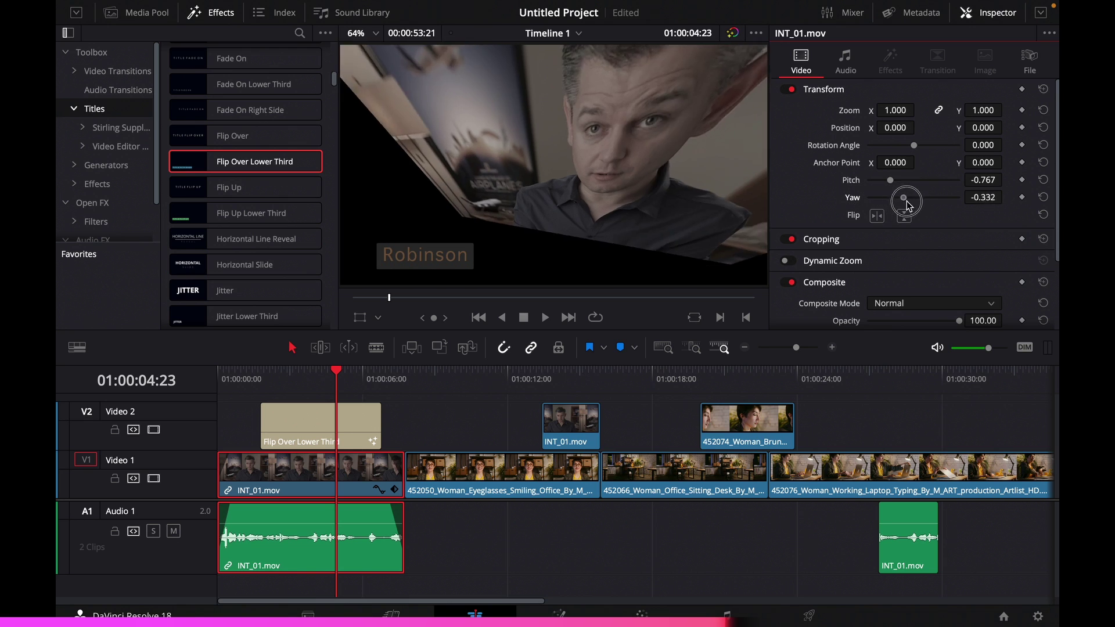
click(1043, 180)
click(1043, 198)
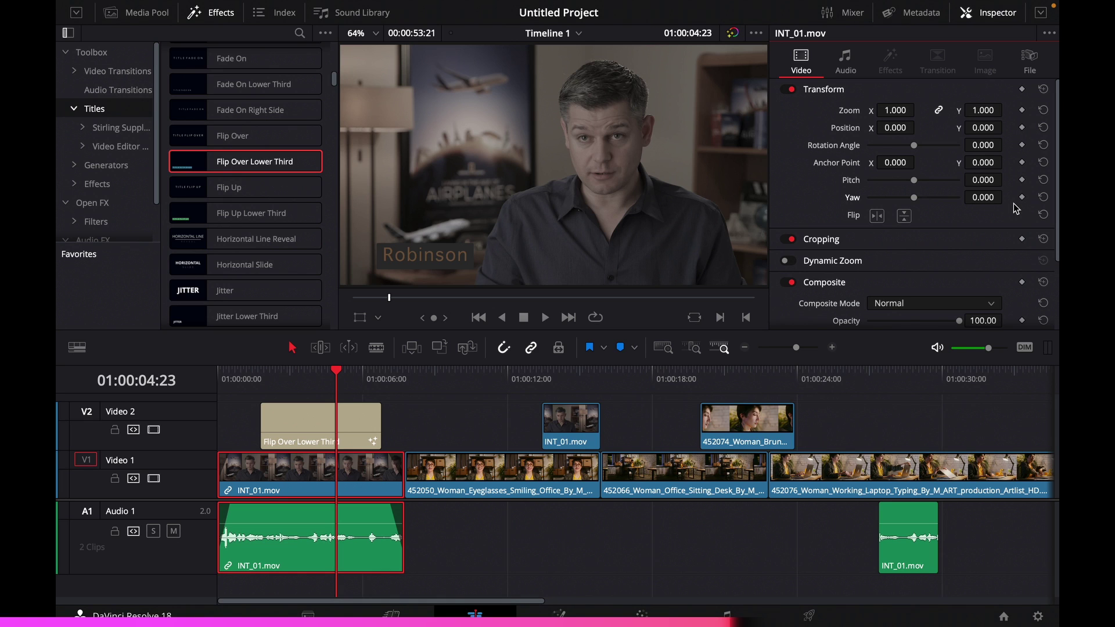
- Try cropping the first INT_01.mov clip by 556.8 left, 351.36 right, 280.8 top and 346.68 bottom, with softness about -22.14
scroll(808, 204, down, 3)
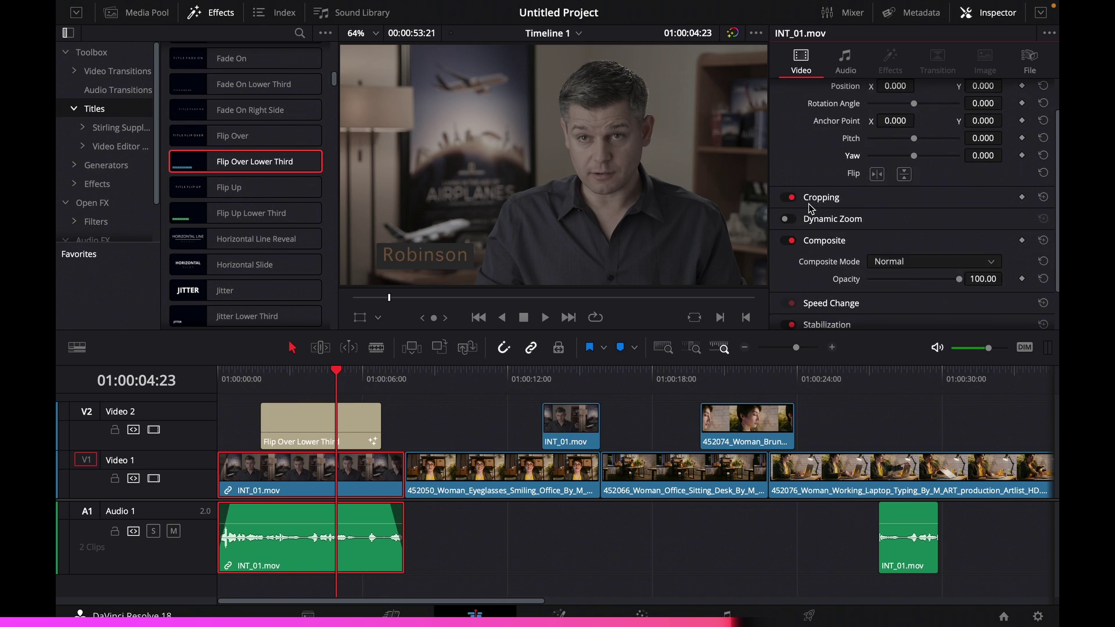
scroll(806, 203, up, 3)
click(804, 231)
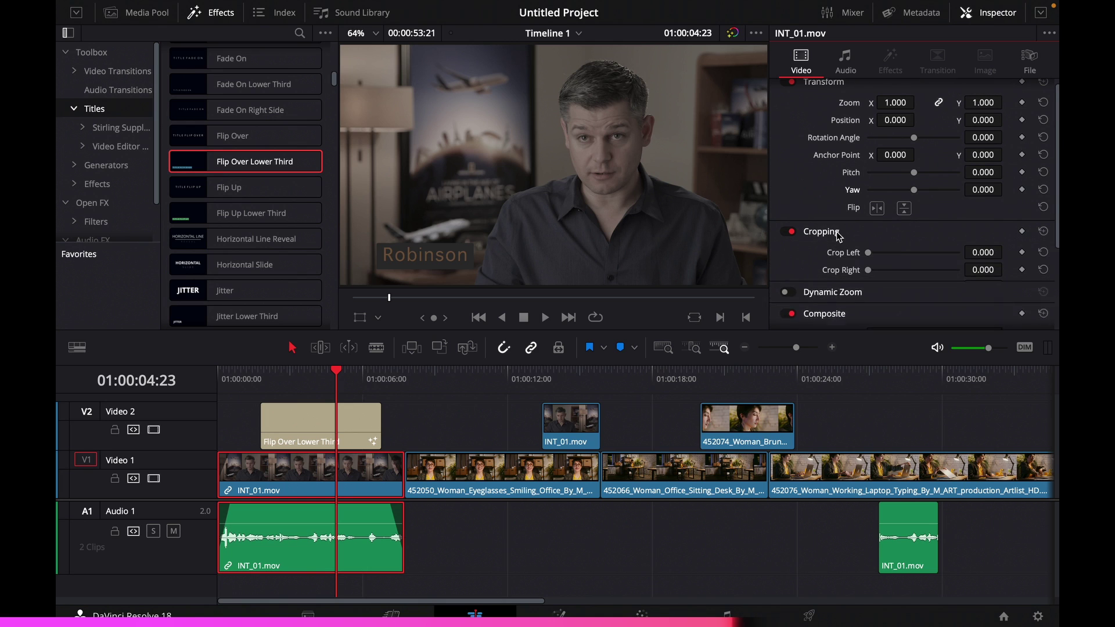
scroll(790, 256, down, 3)
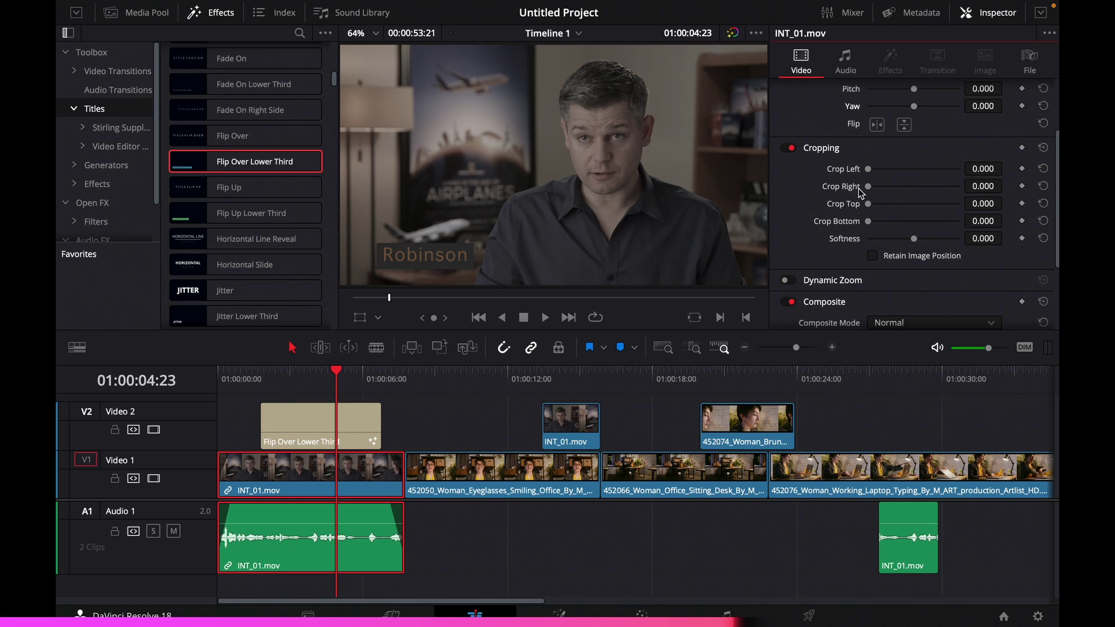
drag(869, 172, 885, 195)
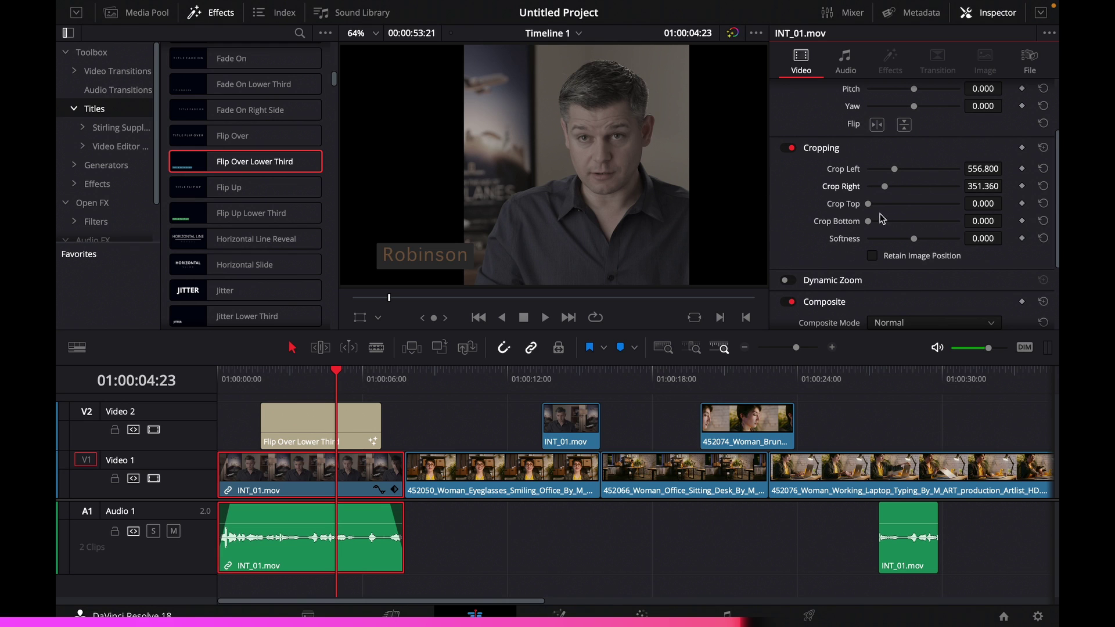
drag(868, 203, 903, 239)
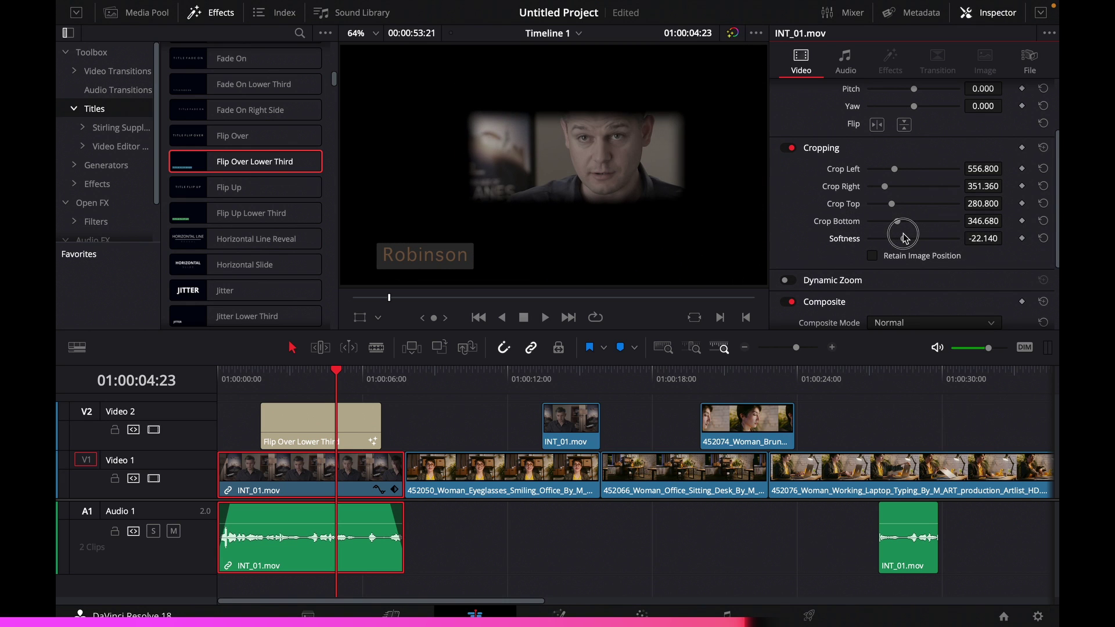
- Reset the first INT_01.mov clip's softness and all four crop edges to their defaults
click(1043, 238)
click(1043, 221)
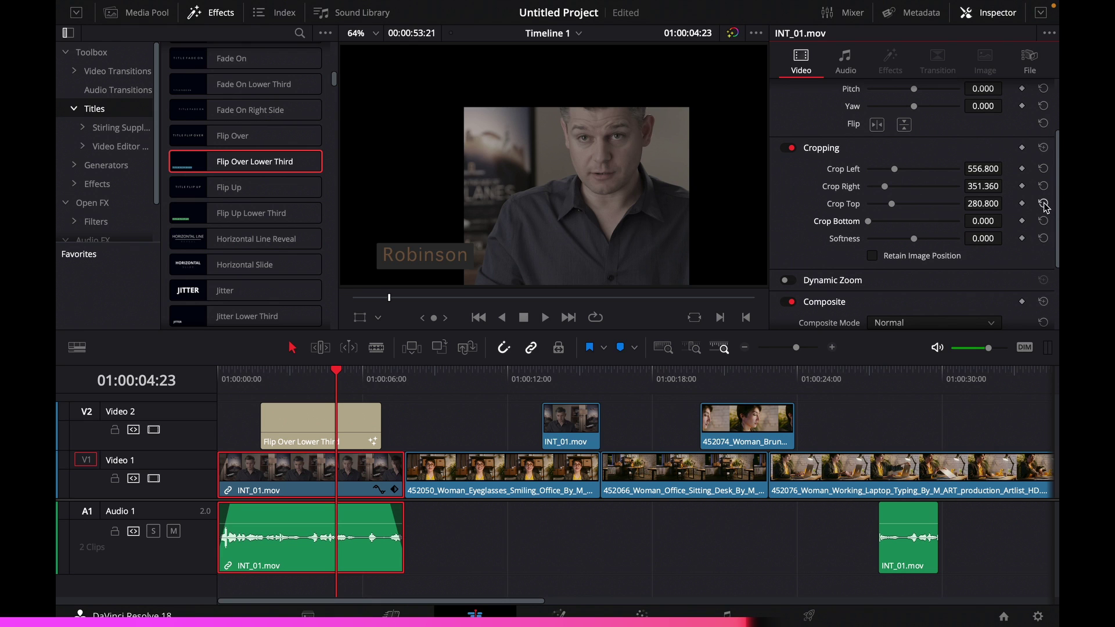
click(1043, 204)
click(1042, 187)
click(1043, 169)
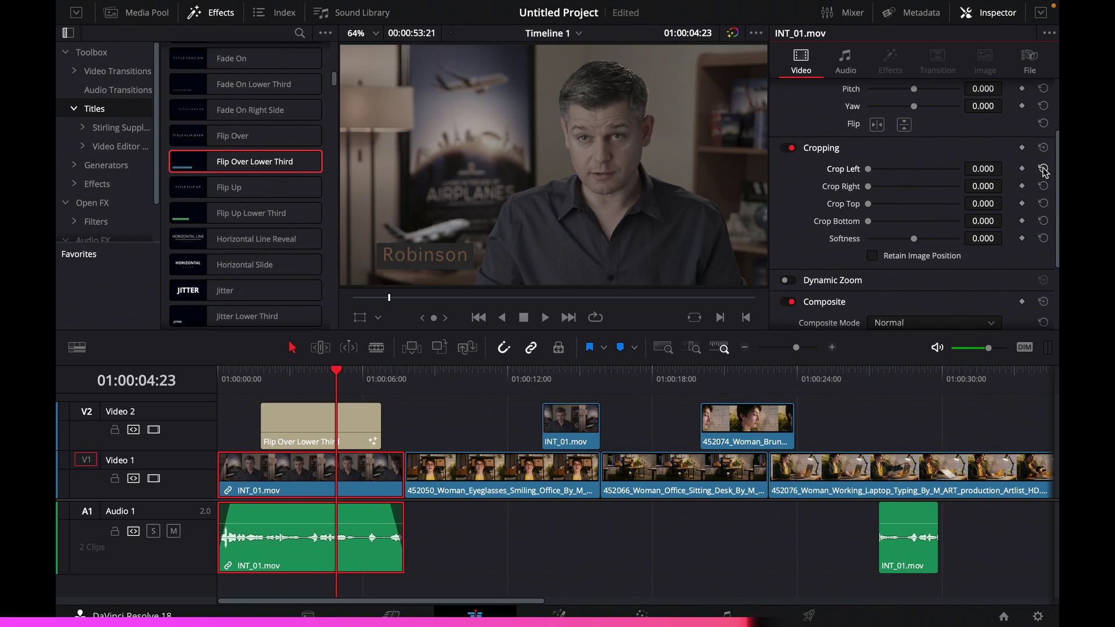
- Play the timeline from about the one-second mark to preview the first INT_01.mov clip with its lower-third title
scroll(790, 233, down, 3)
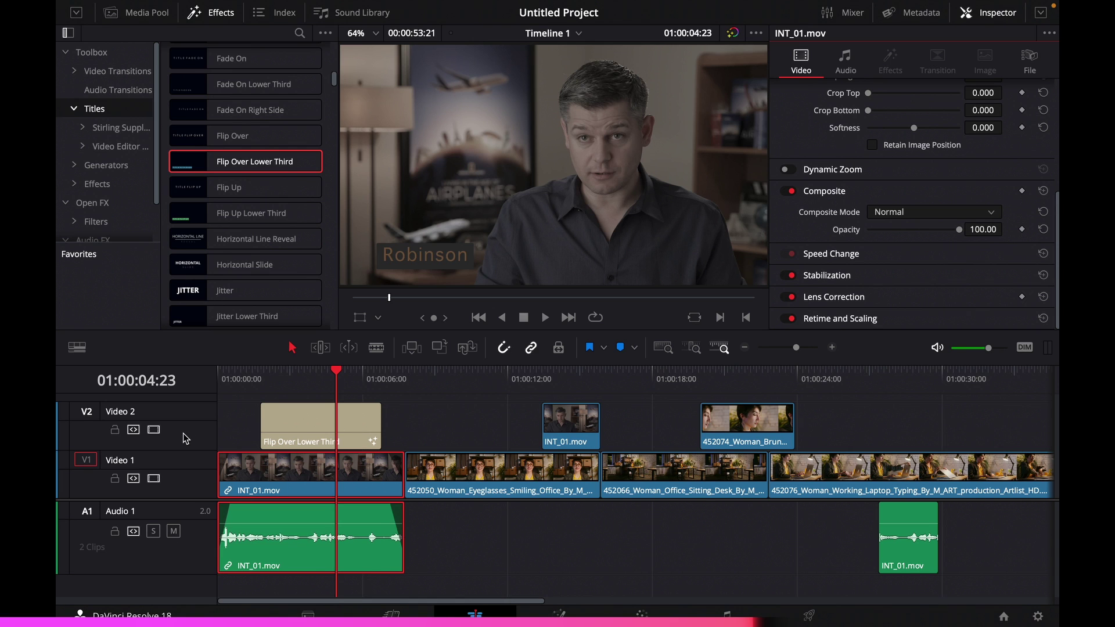
click(273, 424)
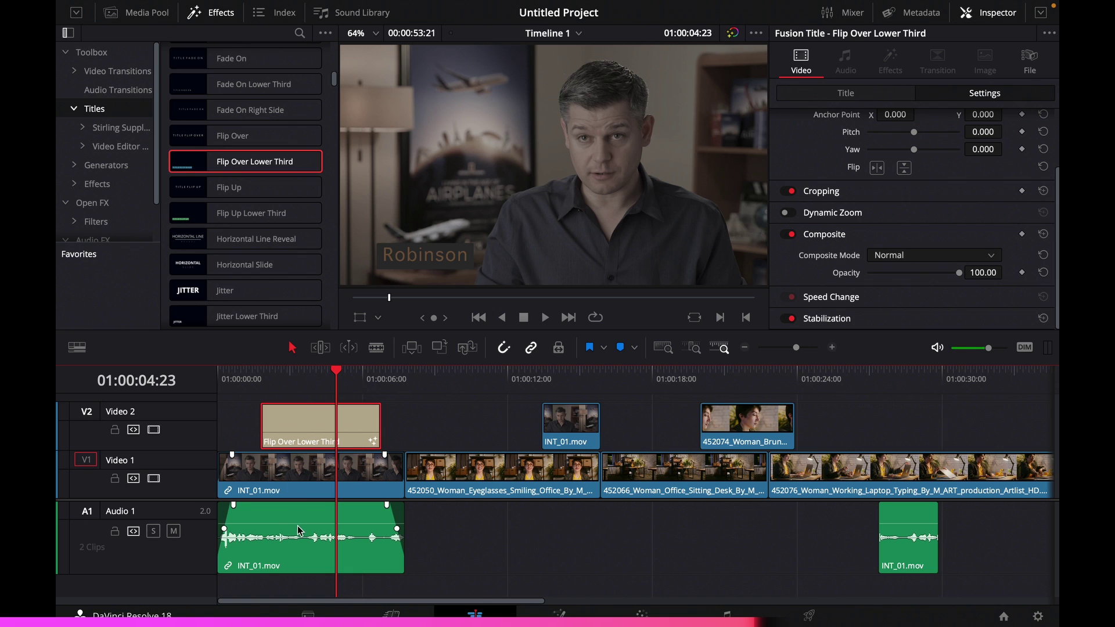
click(297, 558)
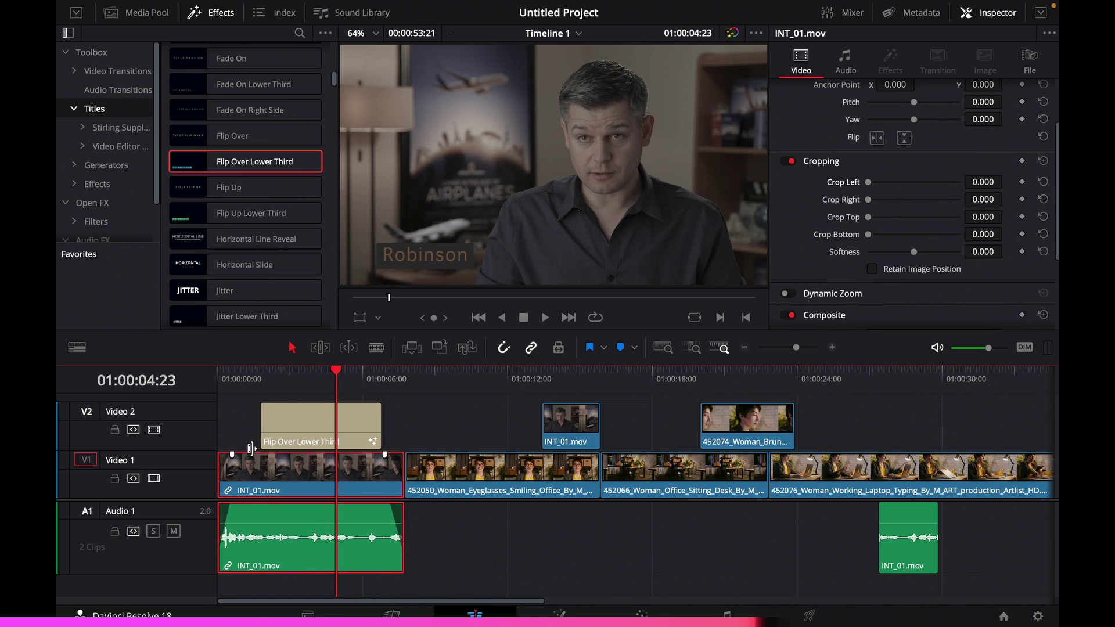
click(246, 382)
key(space)
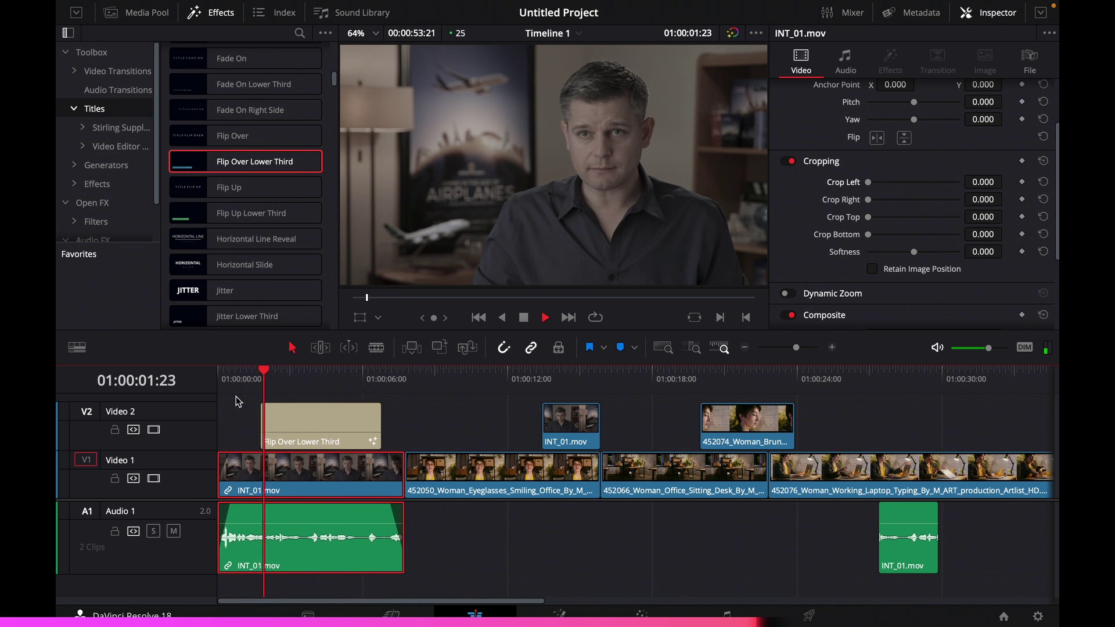
key(space)
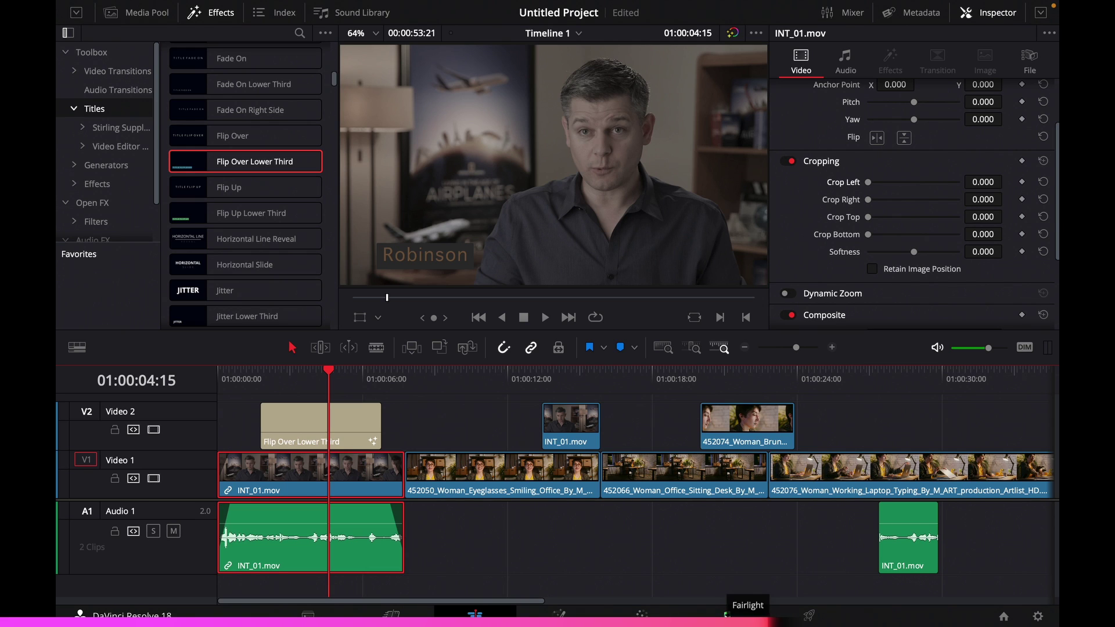
- Show the audio mixer and raise the Audio 1 track level to +3.0 during playback
click(843, 12)
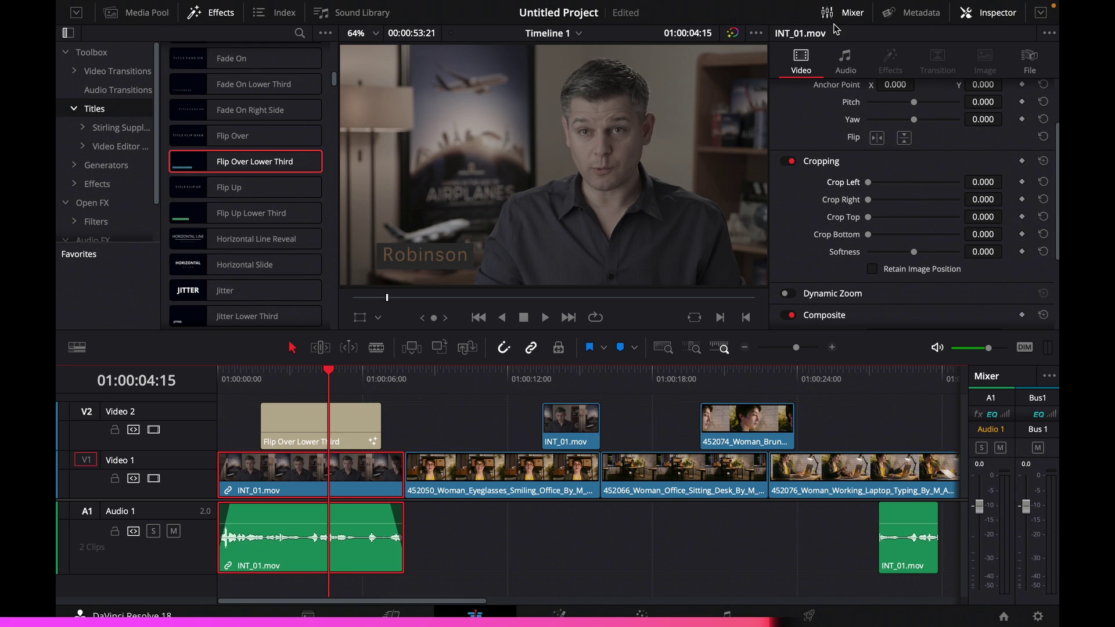
click(965, 444)
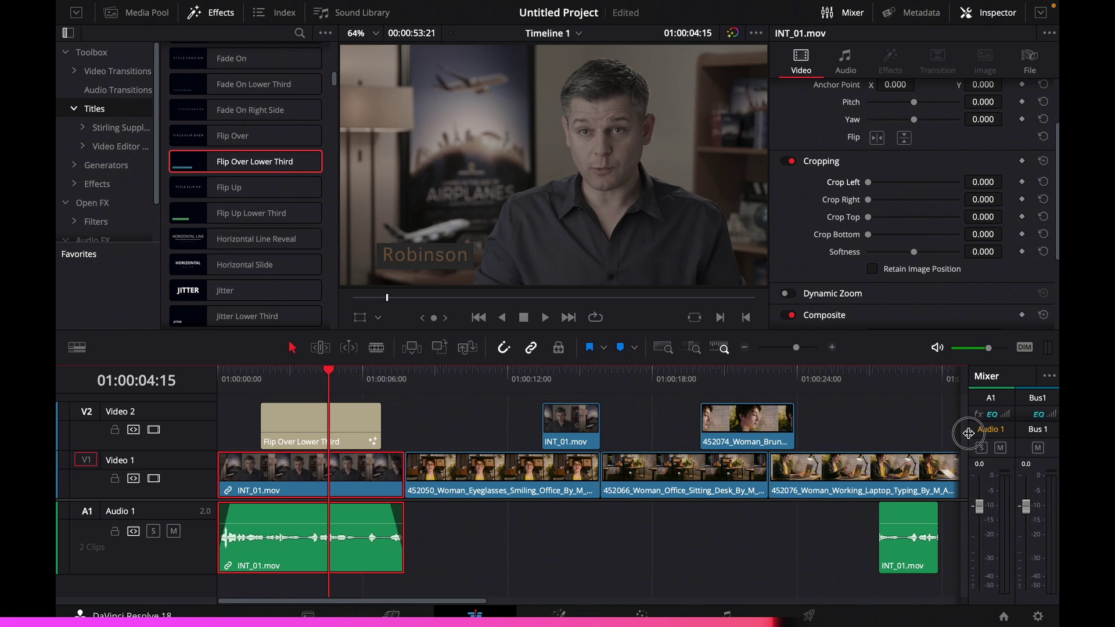
mouse_move(306, 531)
key(space)
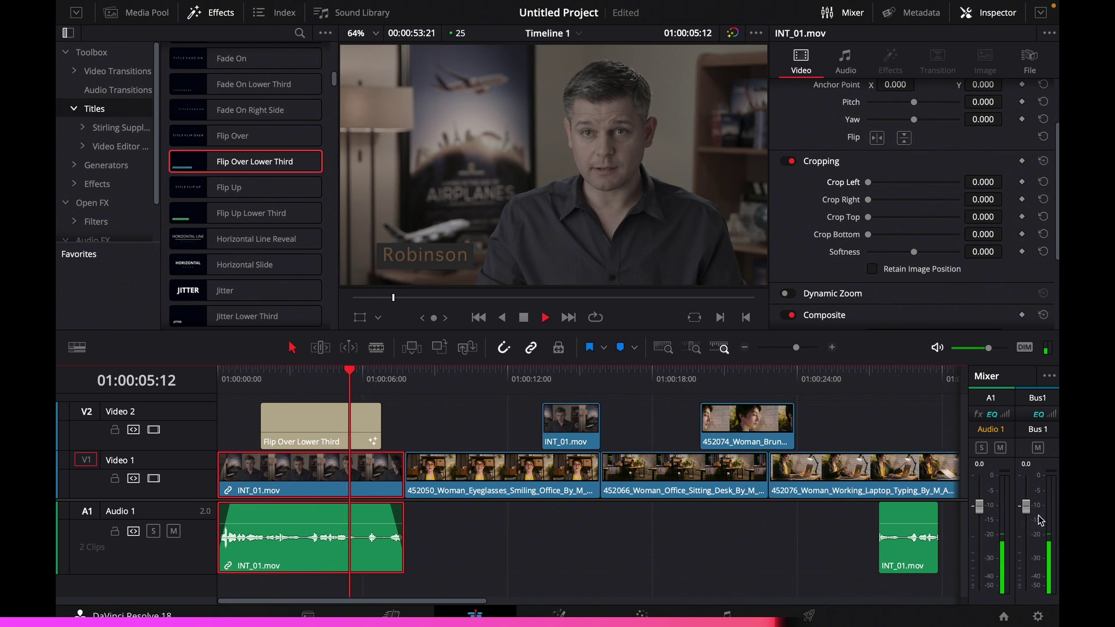
key(Home)
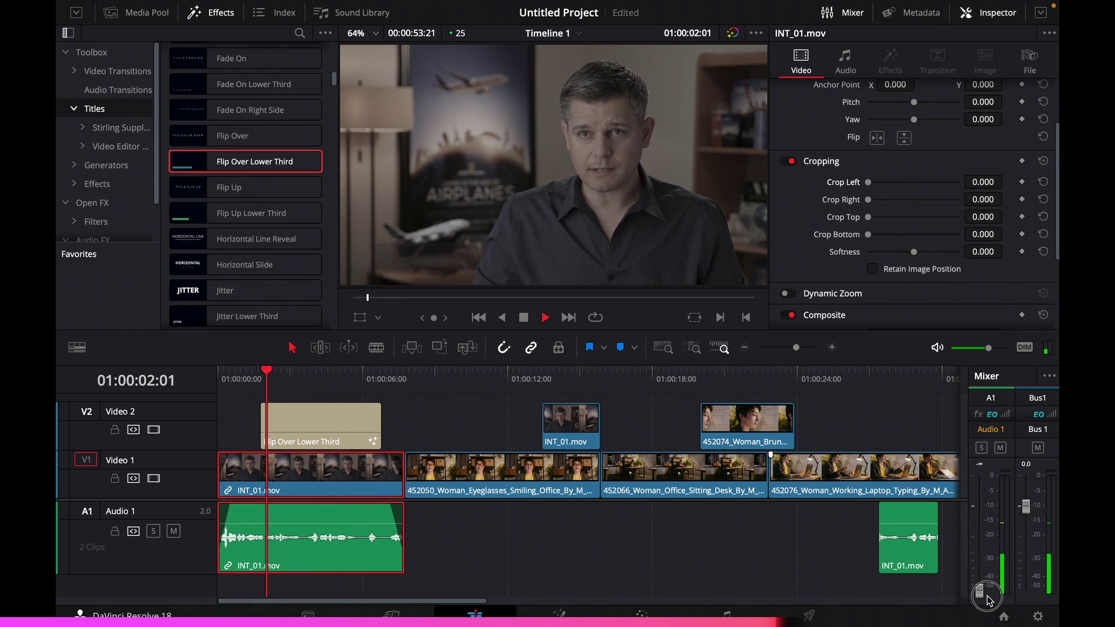
mouse_move(980, 506)
mouse_down()
mouse_move(982, 462)
mouse_move(981, 501)
mouse_up()
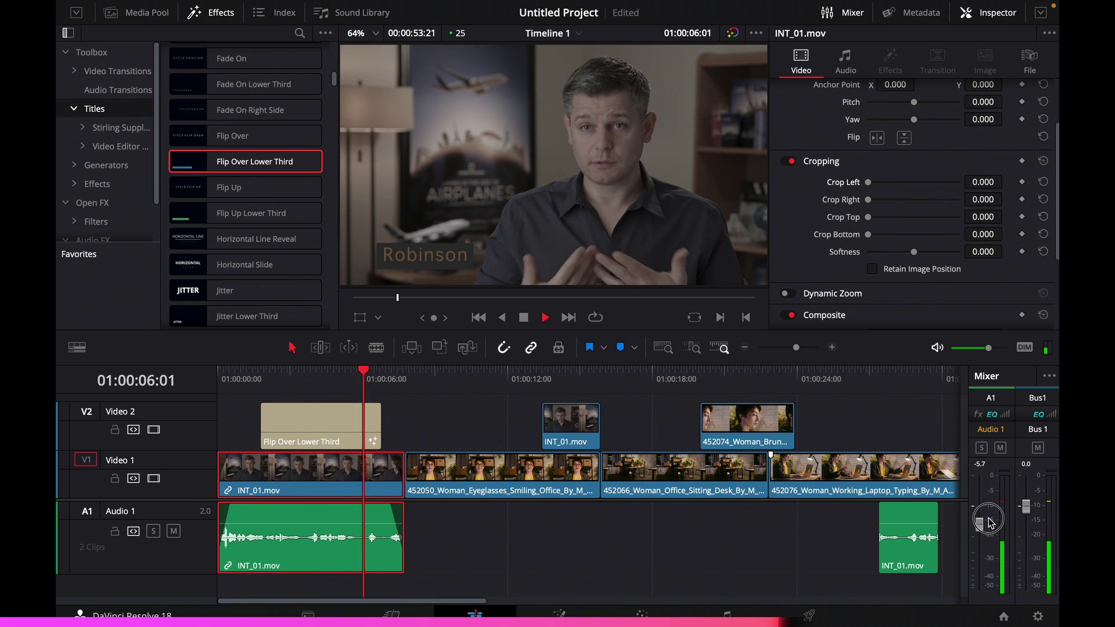
key(space)
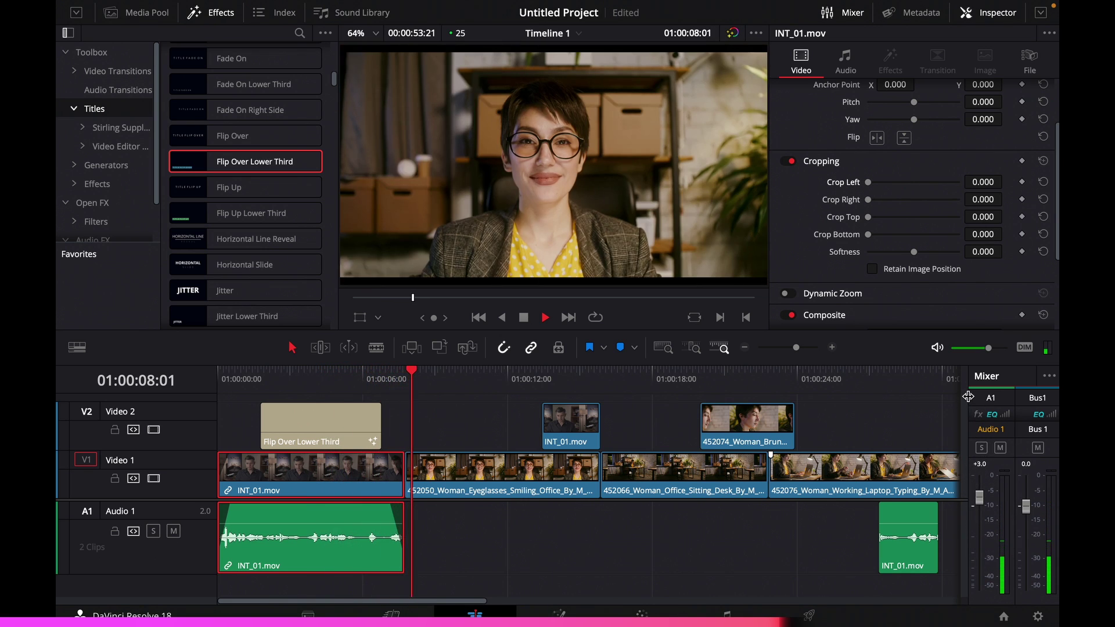
- Add the Higher Than the Rain music file on a new Audio 2 track, starting where the 452050 clip begins
click(137, 12)
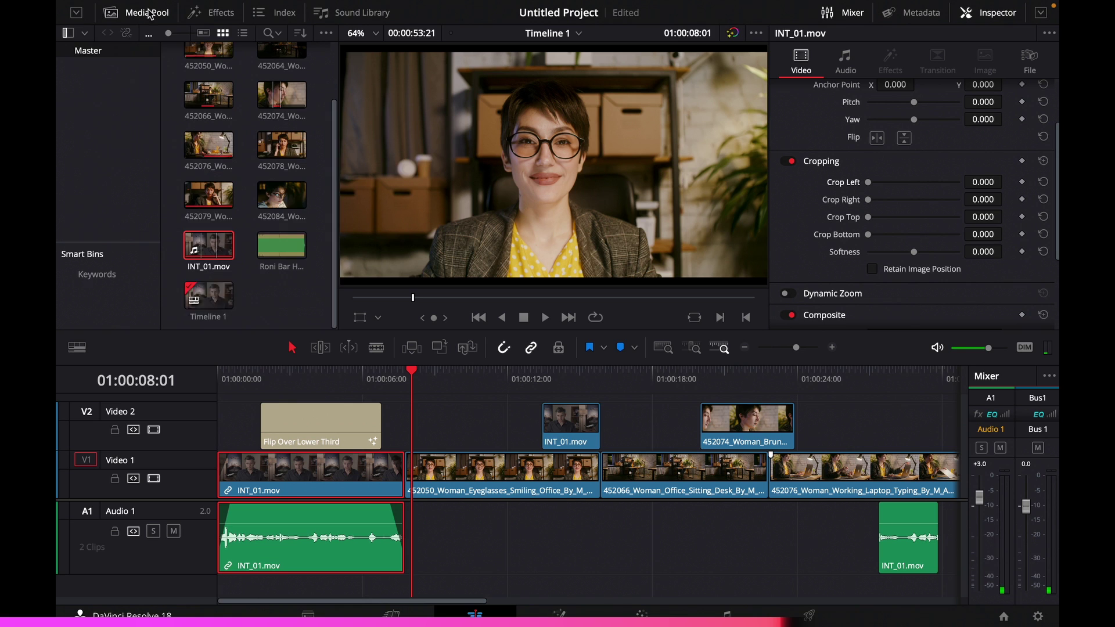
drag(268, 250, 414, 523)
key(space)
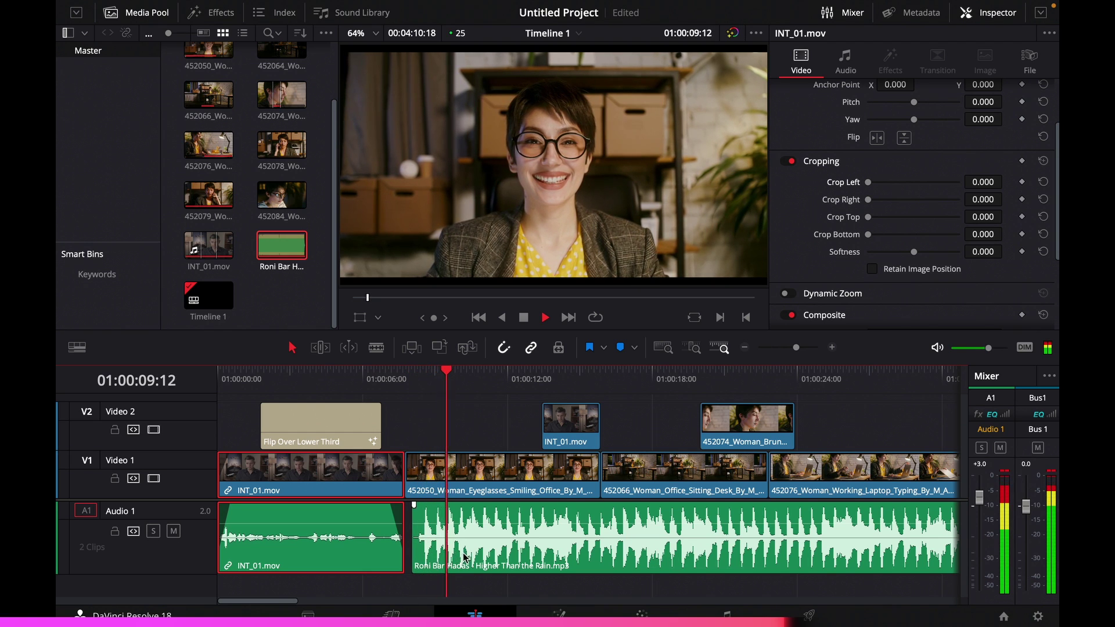
key(space)
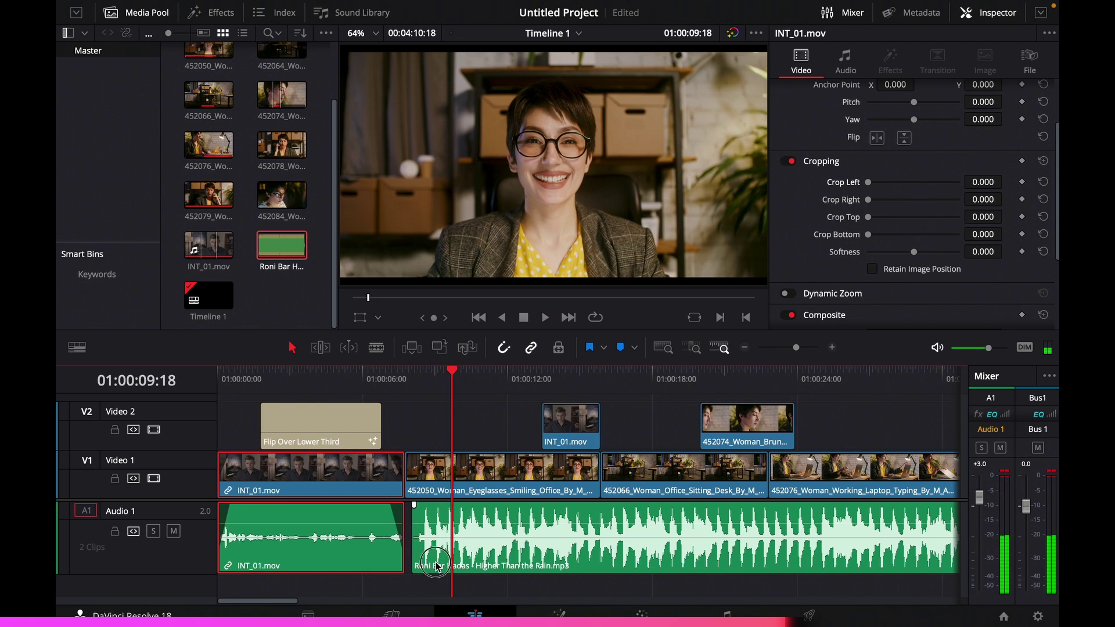
drag(439, 568, 419, 582)
scroll(515, 545, down, 2)
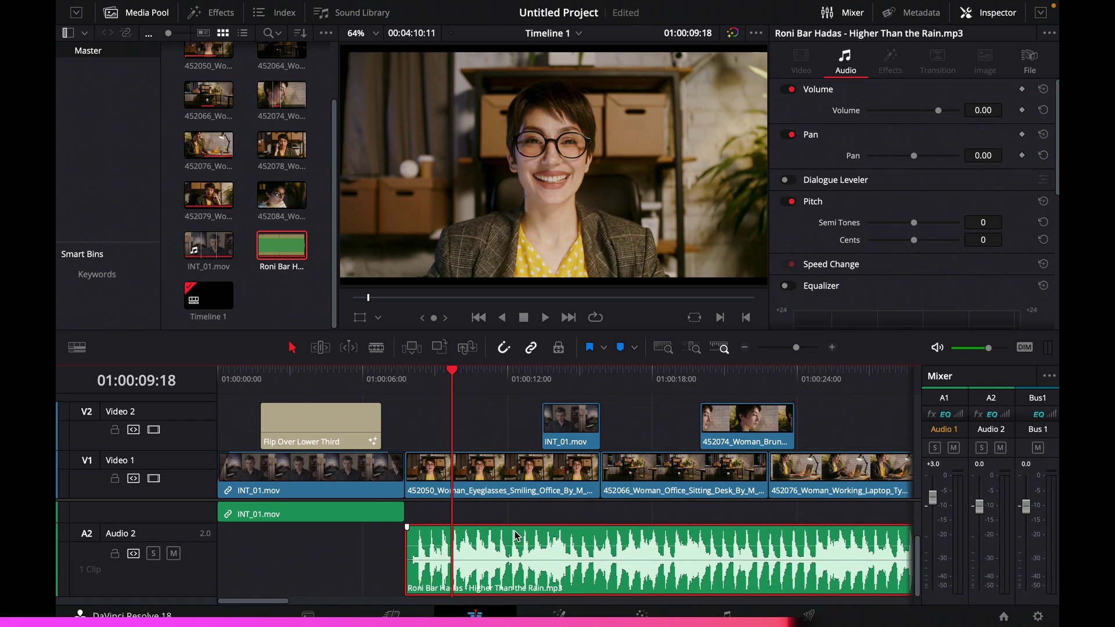
scroll(448, 540, up, 2)
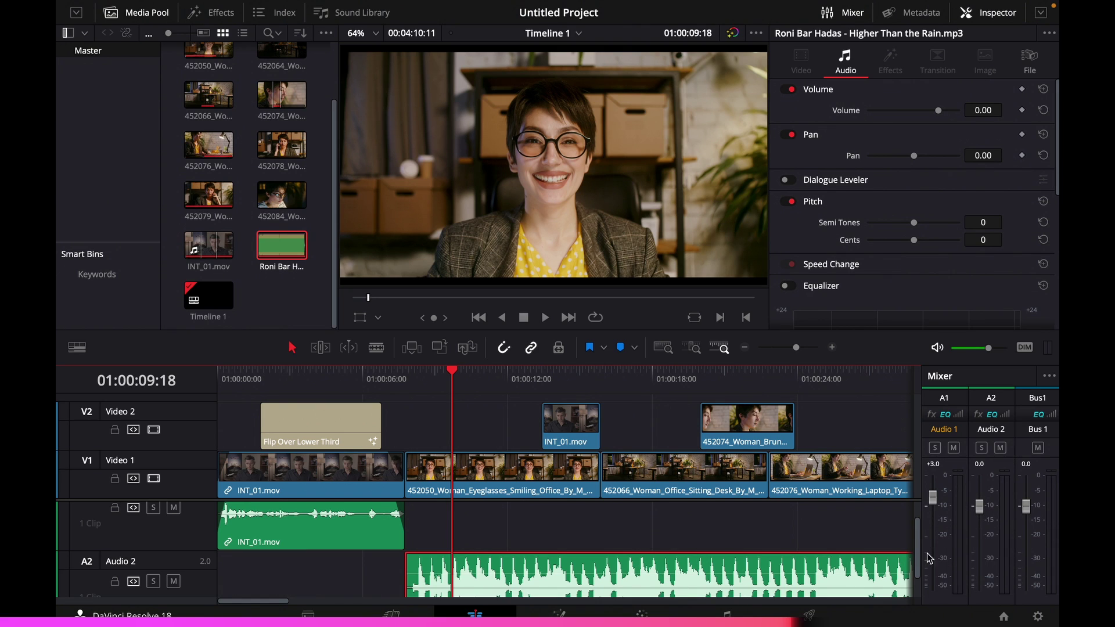
- Play the timeline and lower the Audio 2 track level to -9.9 in the mixer
click(329, 389)
key(space)
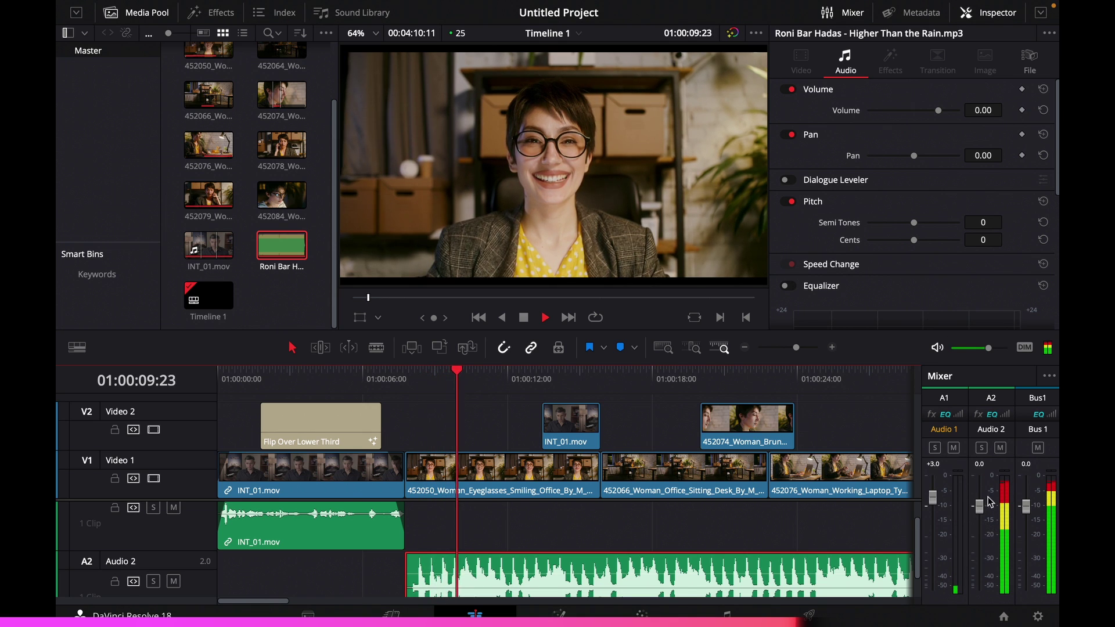
drag(979, 506, 980, 588)
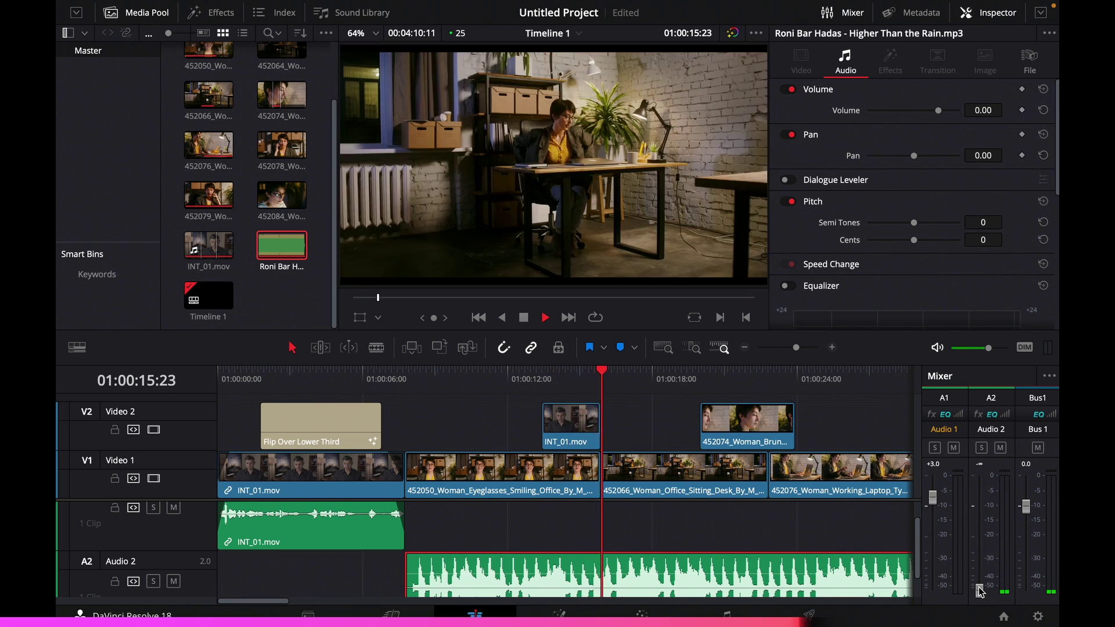
drag(979, 586, 978, 536)
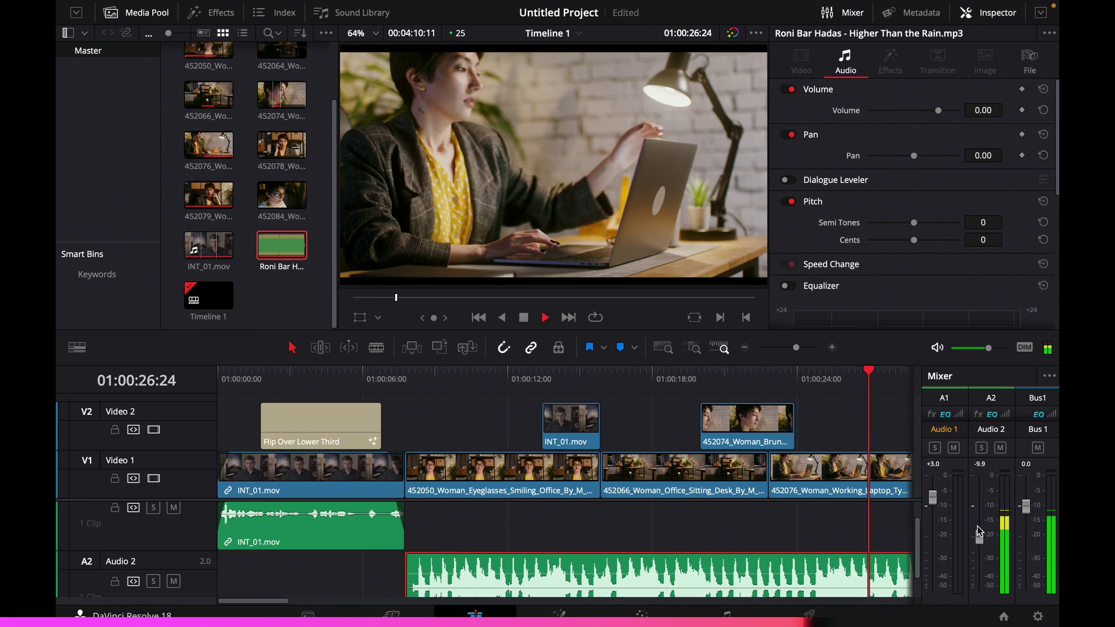
key(space)
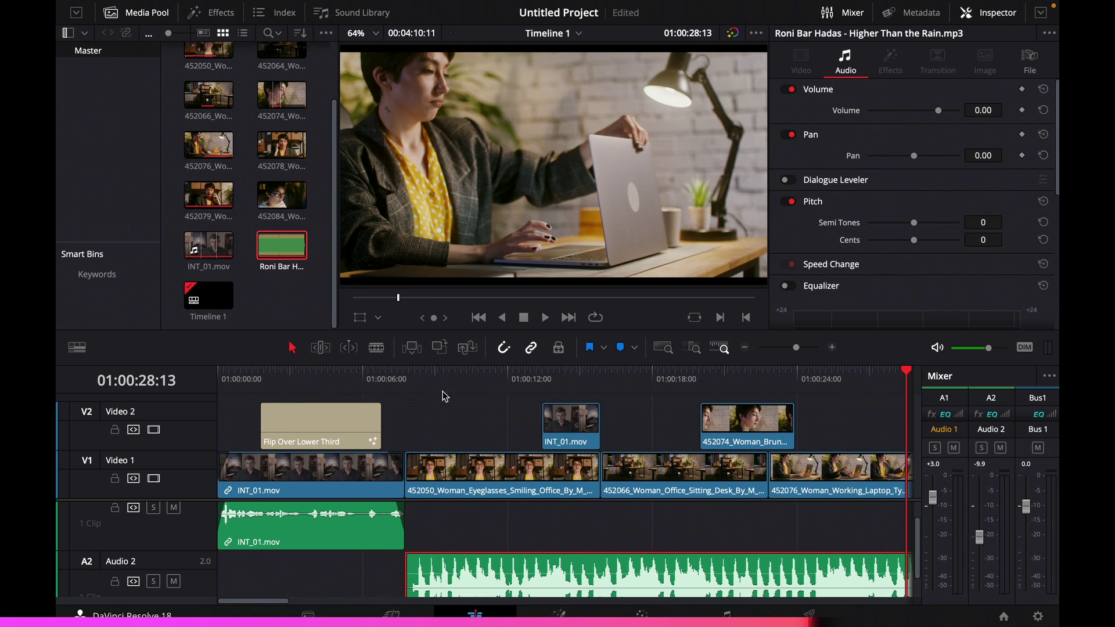
- Try the music clip with a volume of -15.65 and a pan of 6.87 during playback, resetting both values
mouse_move(938, 112)
mouse_down()
mouse_move(871, 113)
mouse_move(942, 115)
mouse_move(927, 113)
mouse_up()
key(space)
mouse_move(914, 156)
mouse_down()
mouse_move(938, 161)
mouse_move(862, 156)
mouse_move(965, 161)
mouse_move(859, 155)
mouse_move(916, 156)
mouse_up()
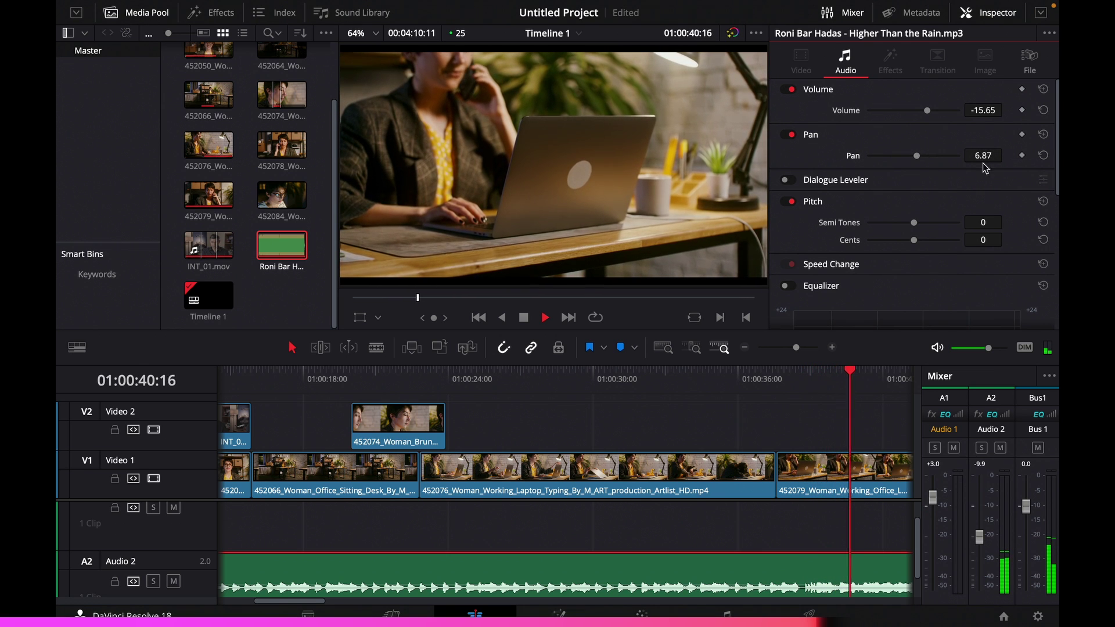
click(1043, 155)
click(1043, 110)
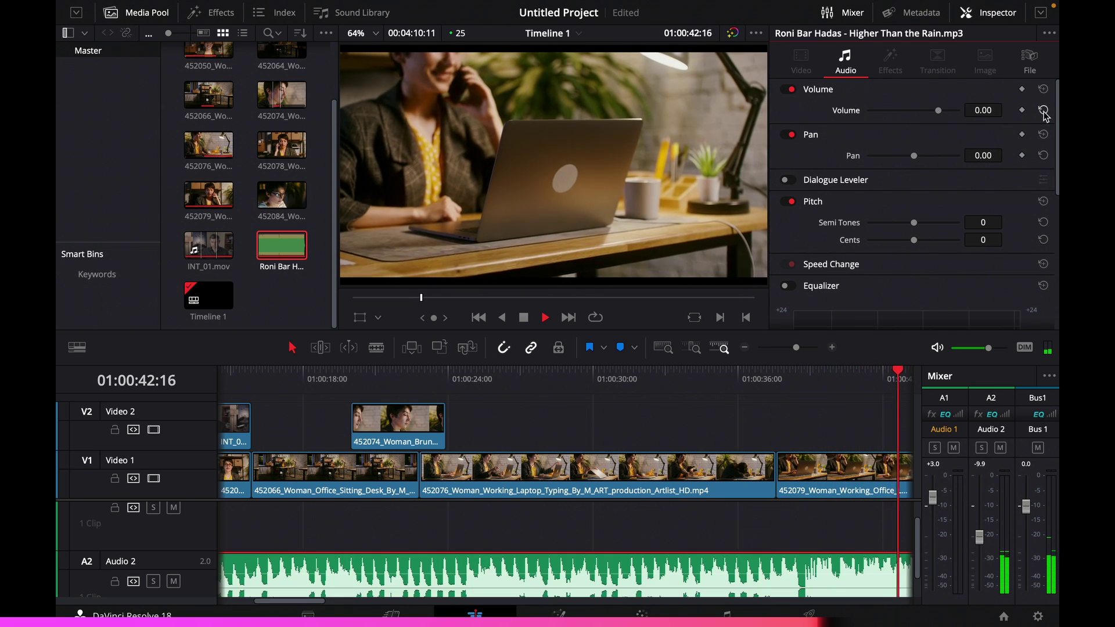
key(space)
- Enable the music clip's equalizer, cut band 2 at a lower frequency and band 3 at a higher one, and save the project
scroll(1028, 279, down, 4)
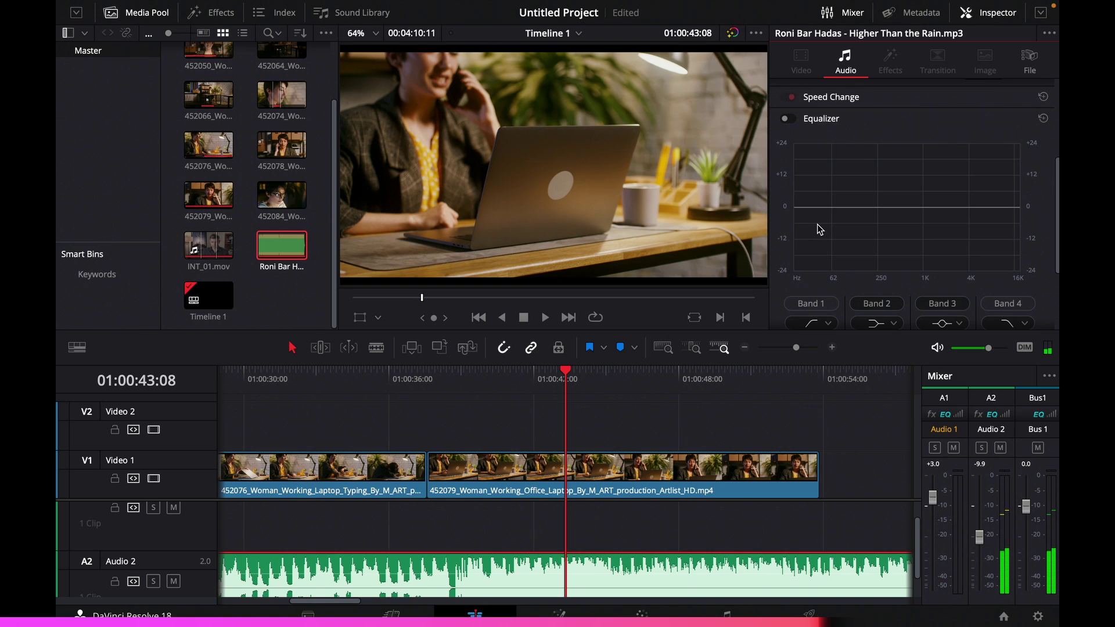
scroll(819, 226, up, 2)
scroll(914, 260, down, 4)
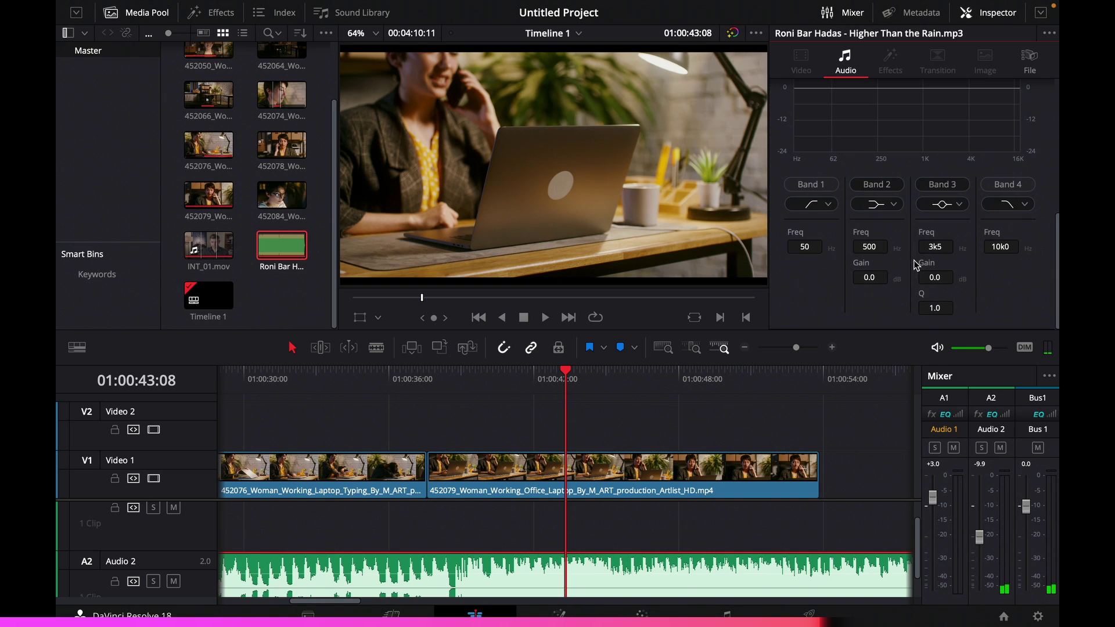
scroll(855, 214, up, 3)
scroll(854, 215, down, 3)
scroll(831, 248, up, 5)
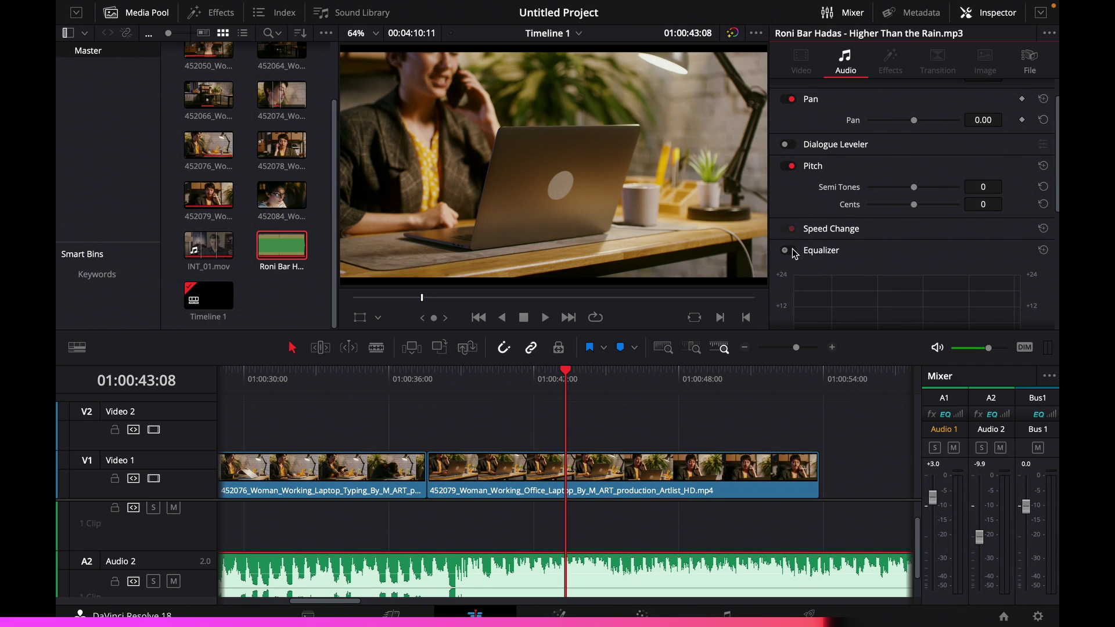
click(785, 251)
scroll(876, 247, down, 1)
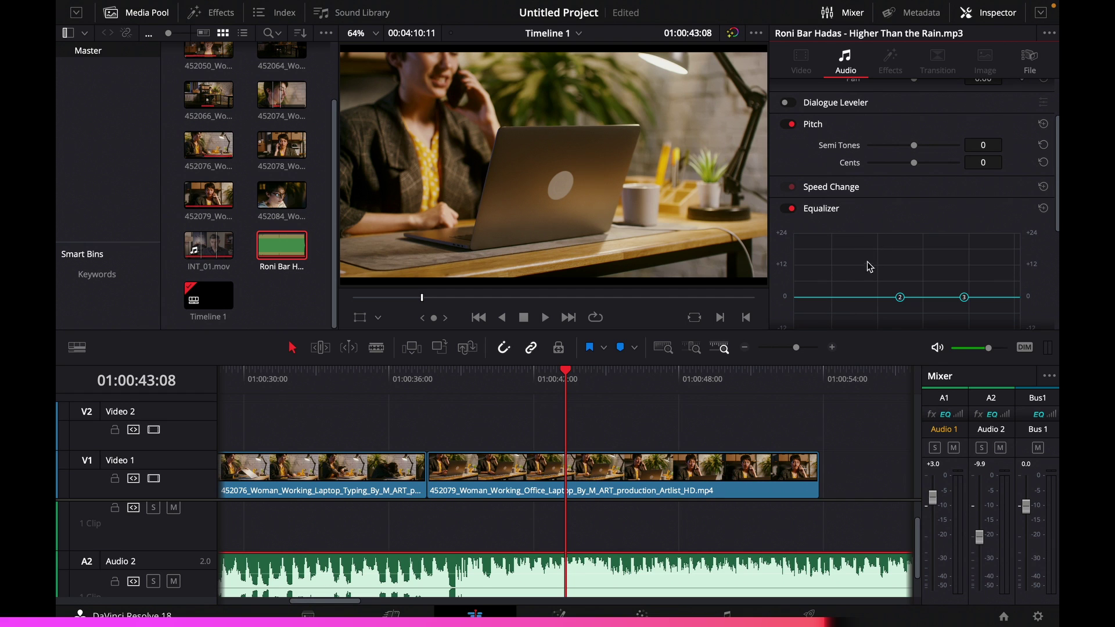
mouse_move(900, 296)
mouse_down()
mouse_move(884, 267)
mouse_move(898, 290)
mouse_up()
mouse_move(964, 296)
mouse_down()
mouse_move(991, 266)
mouse_move(968, 311)
mouse_up()
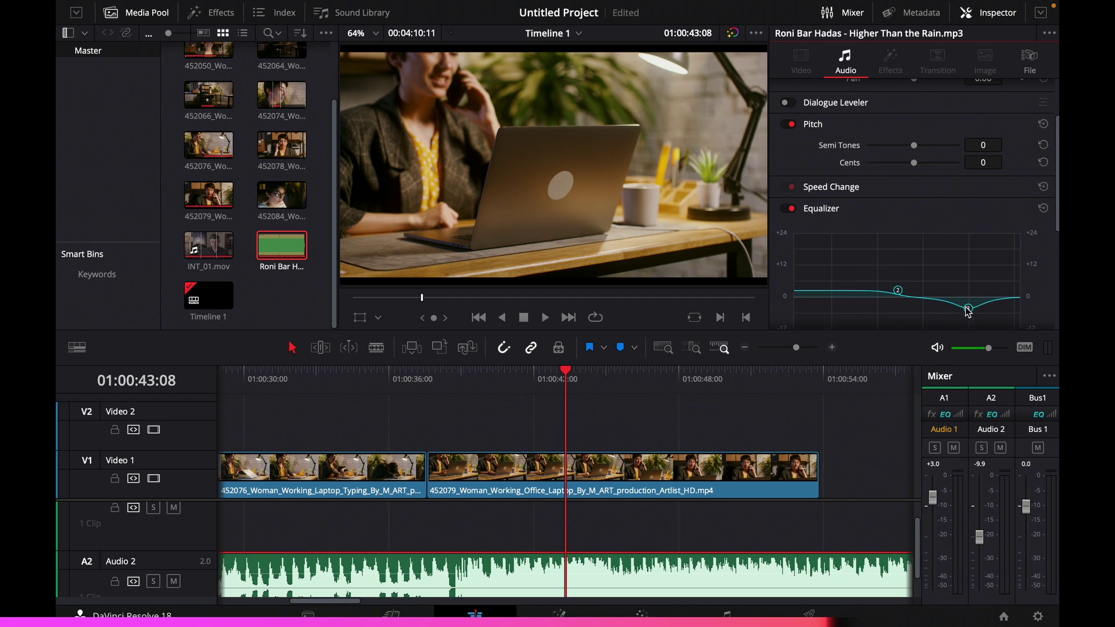
drag(900, 298, 848, 320)
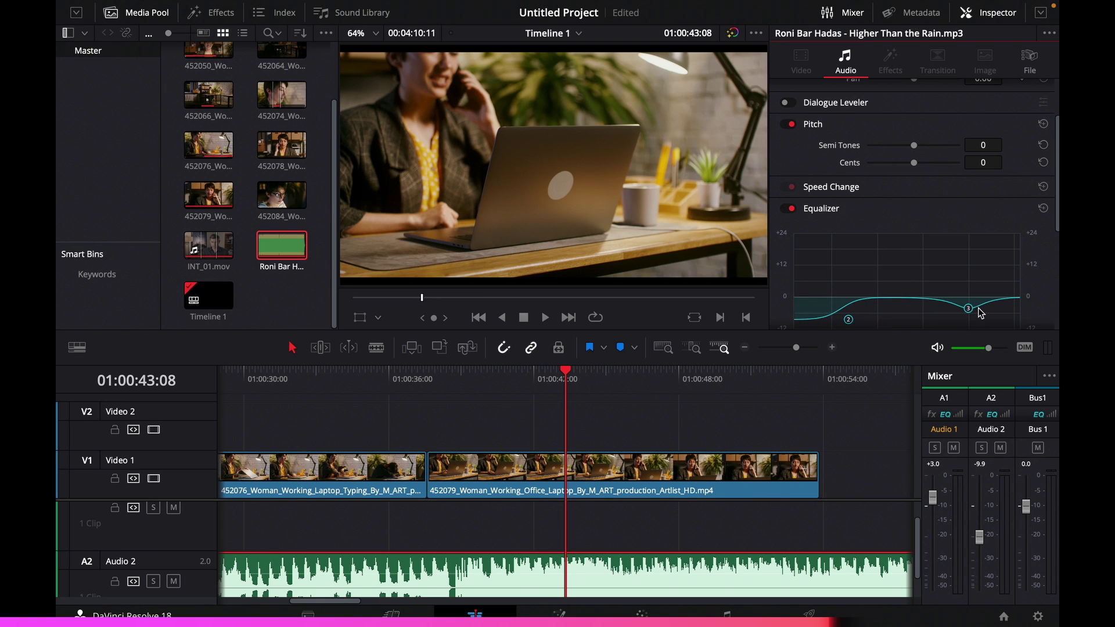
drag(969, 309, 981, 318)
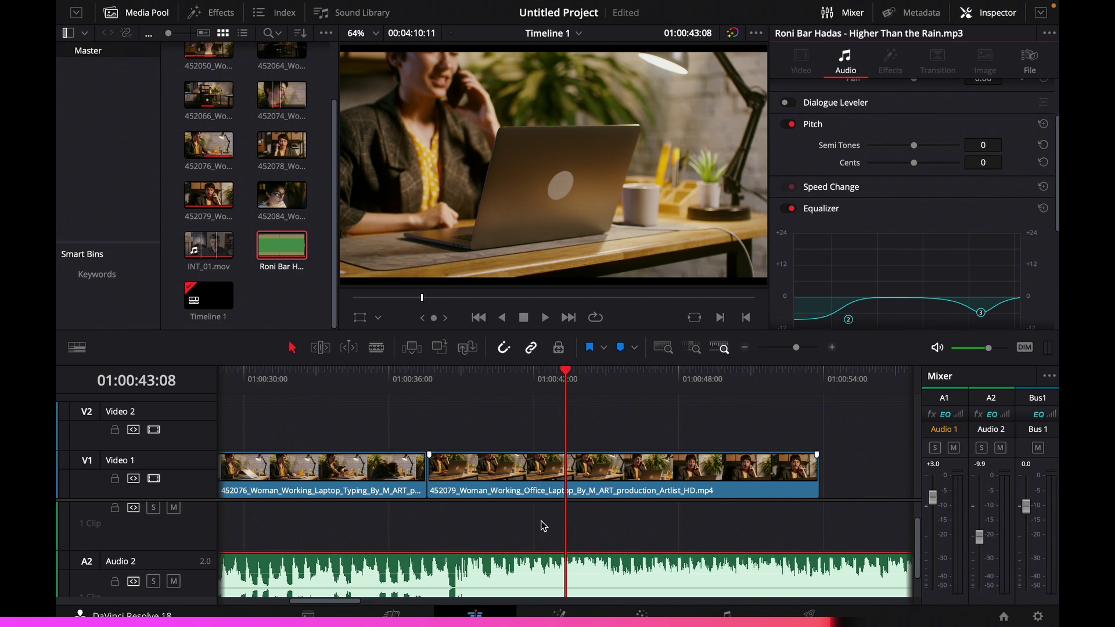
key(ctrl+s)
- Look at the timeline on the Fairlight page and return to the Edit page
click(727, 613)
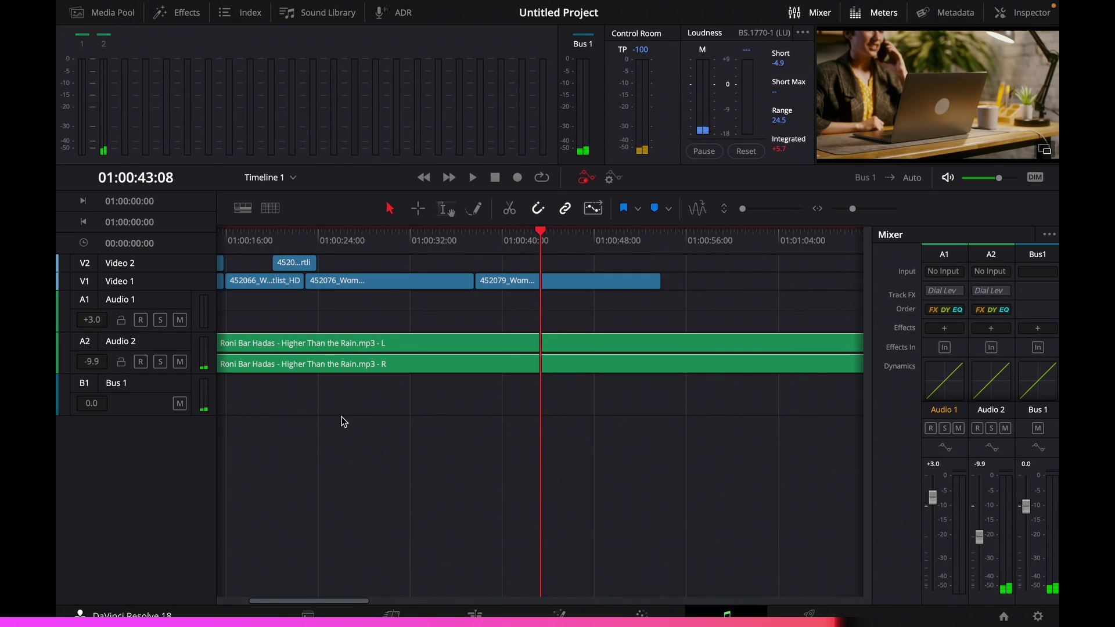
key(shift+4)
drag(246, 597, 284, 605)
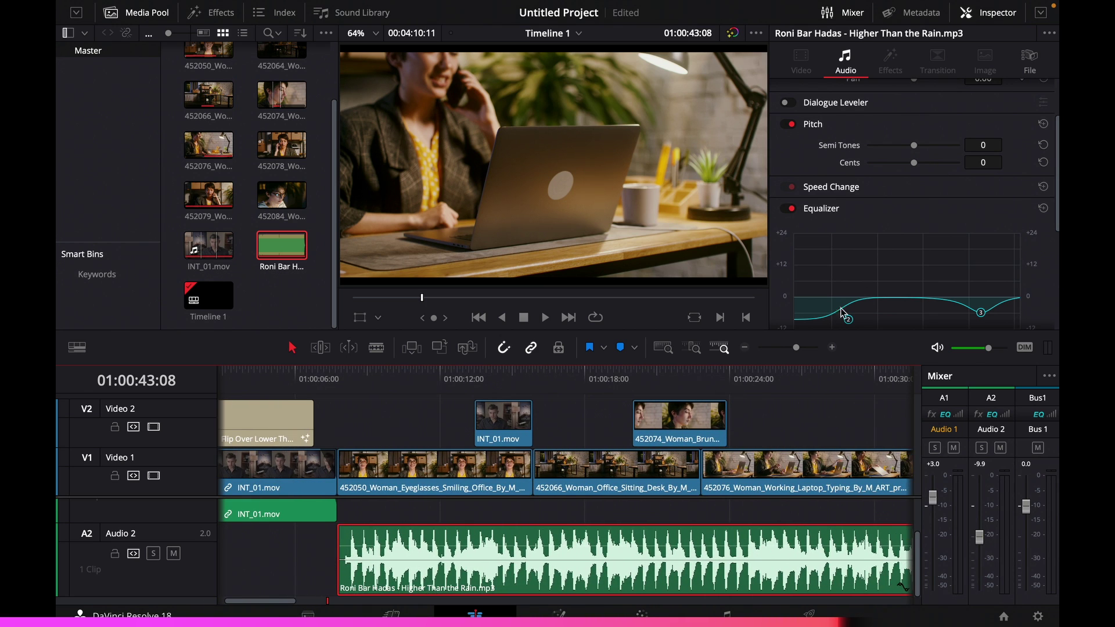
- Play the timeline from 01:00:09:00 and set the music clip's volume to -10.69
scroll(865, 150, up, 2)
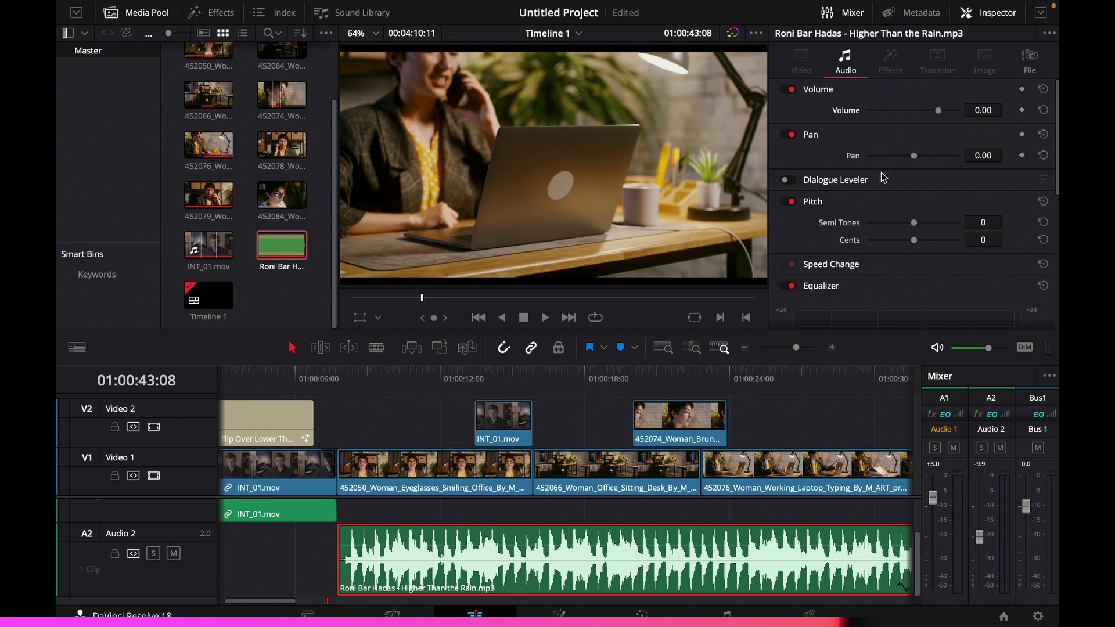
click(366, 373)
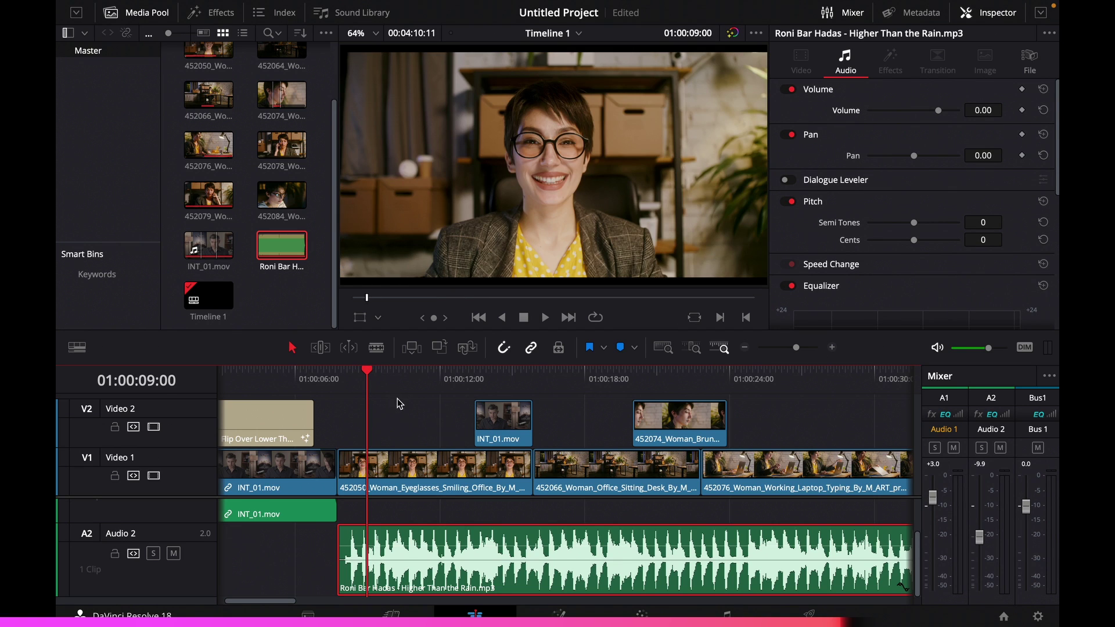
key(space)
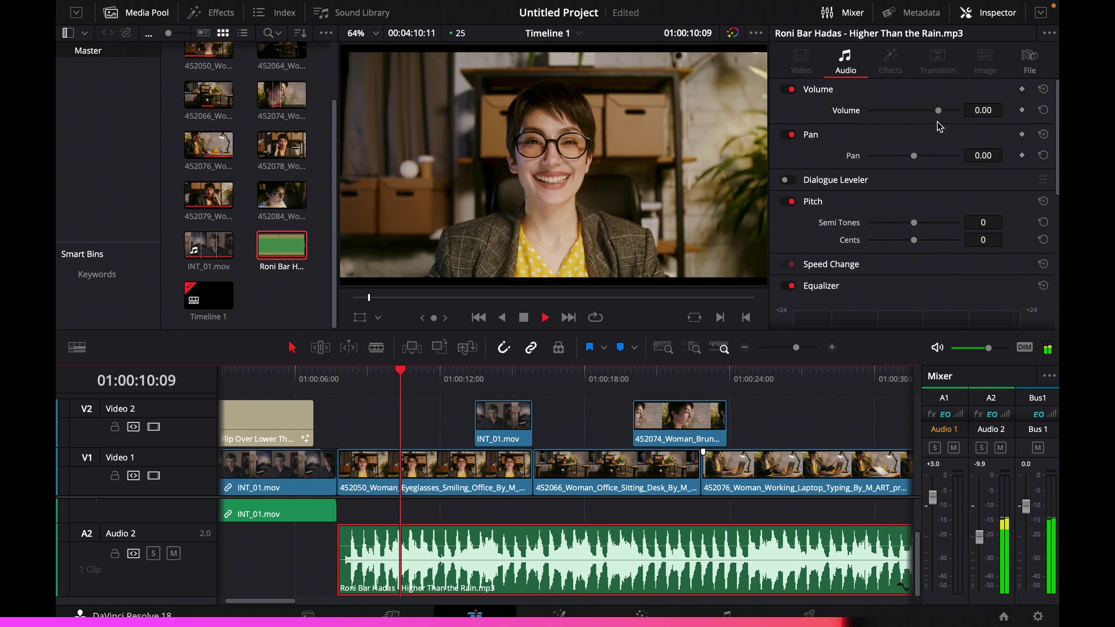
mouse_move(937, 111)
mouse_down()
mouse_move(914, 111)
mouse_move(931, 112)
mouse_up()
key(space)
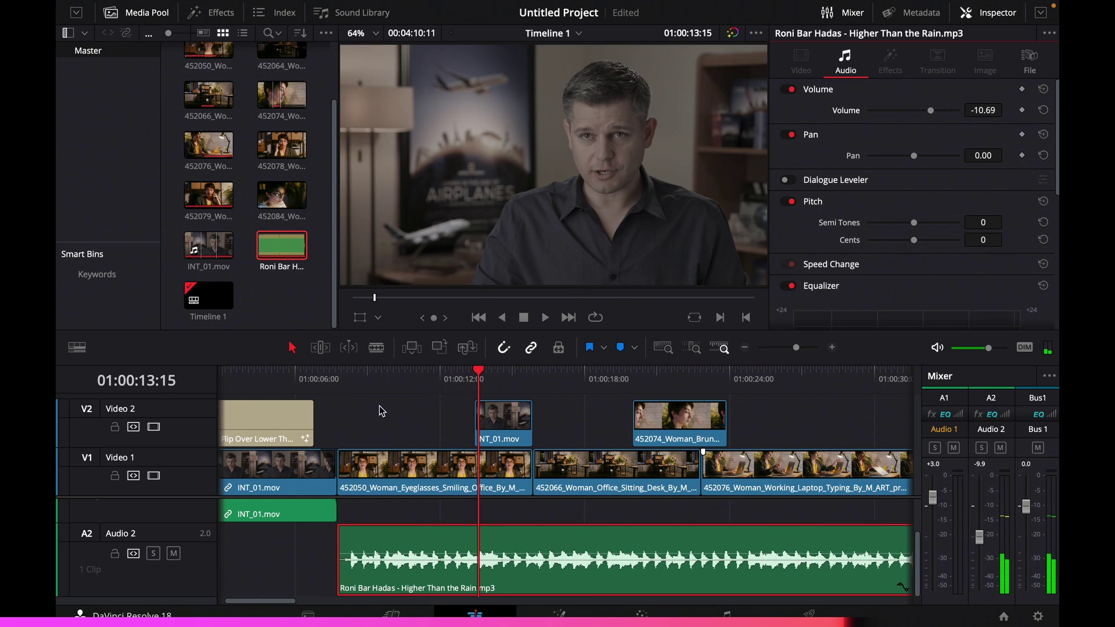
- Play from the start of the music clip, then add volume keyframes at 01:00:09:14, 01:00:10:01, 01:00:19:04 and about a second further on
click(338, 381)
key(space)
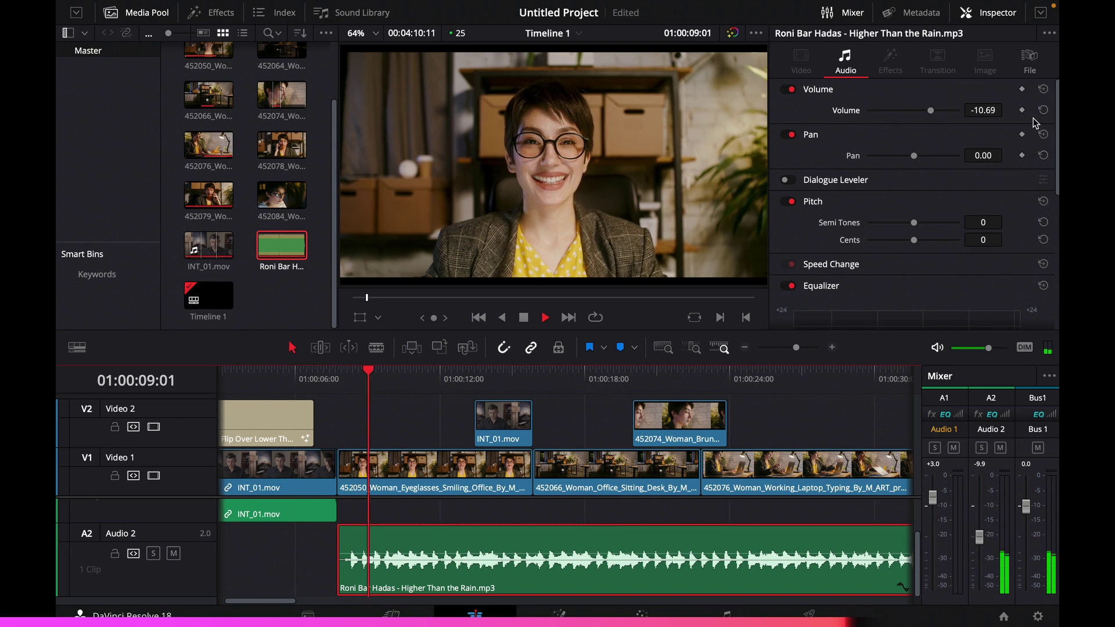
key(space)
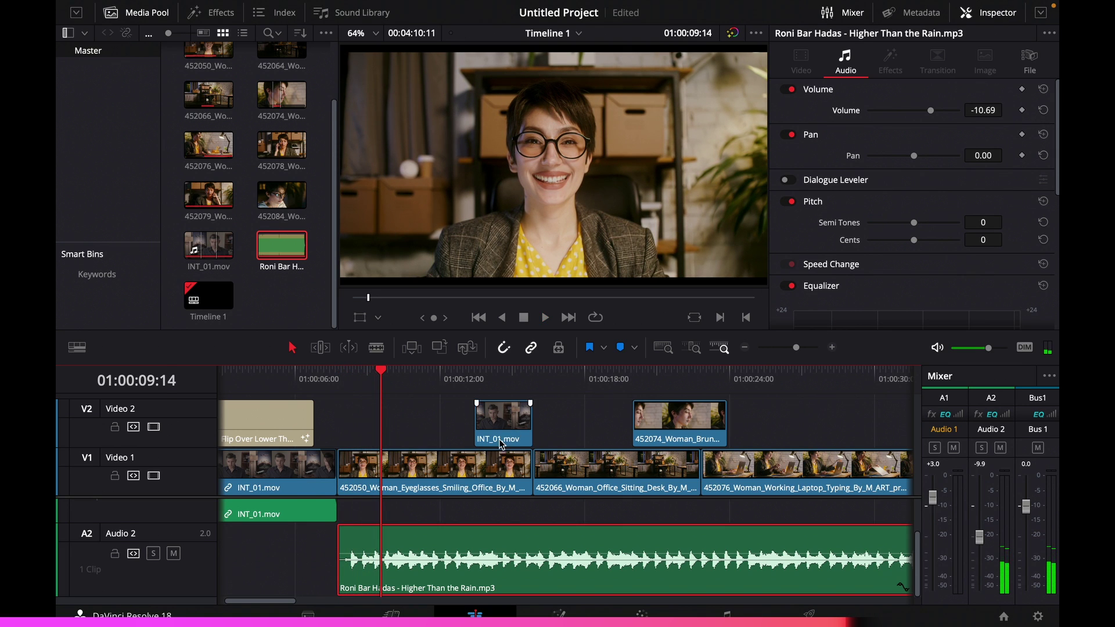
click(1022, 111)
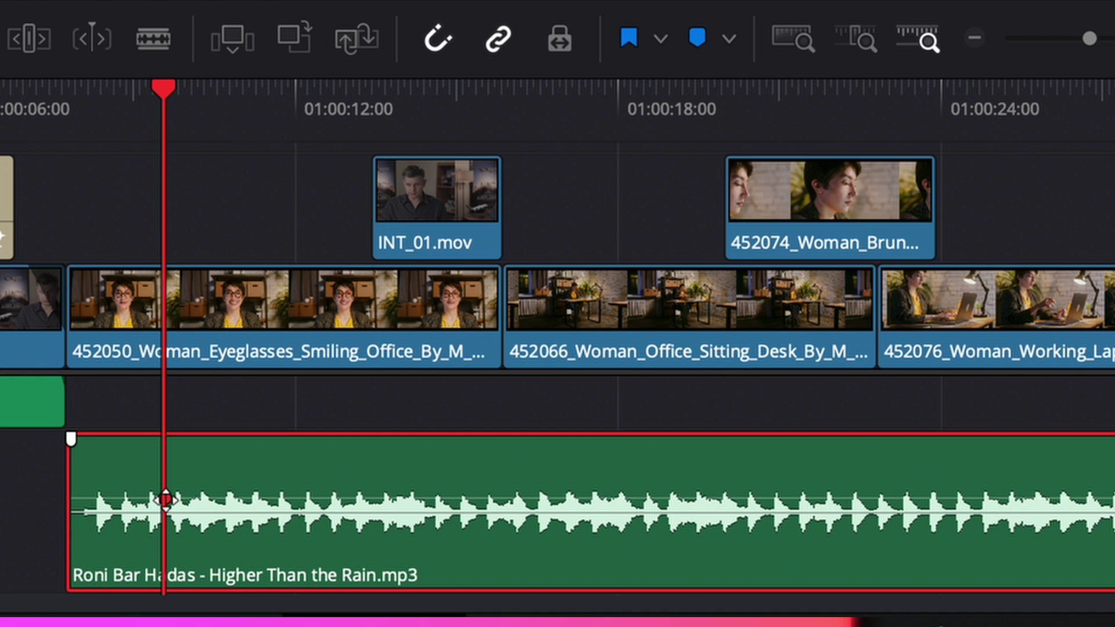
drag(161, 93, 187, 90)
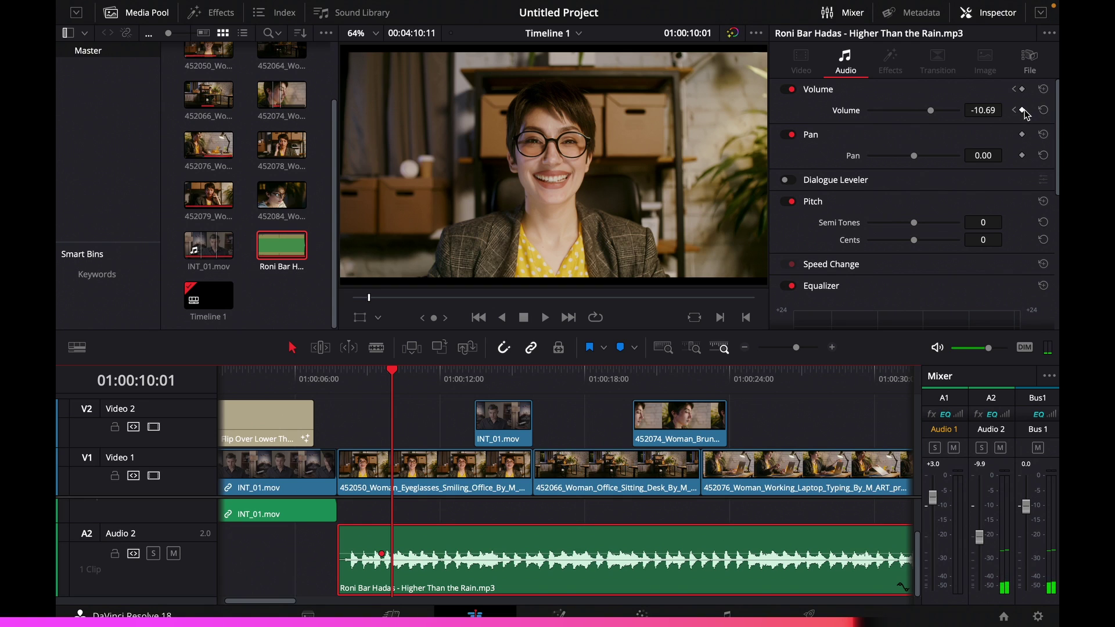
click(1022, 110)
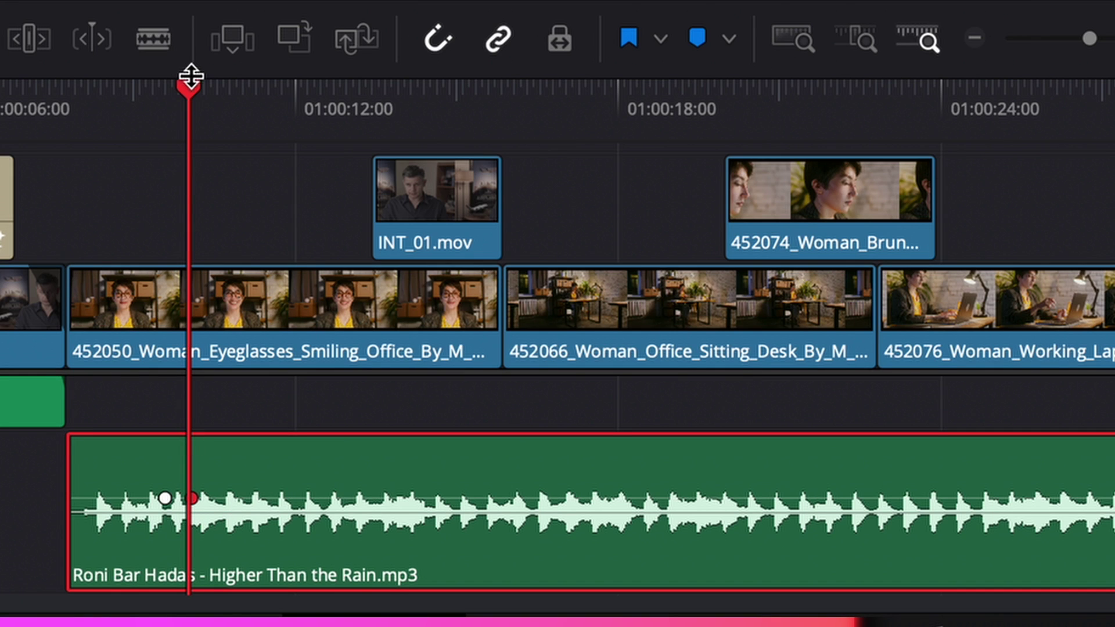
drag(189, 92, 678, 171)
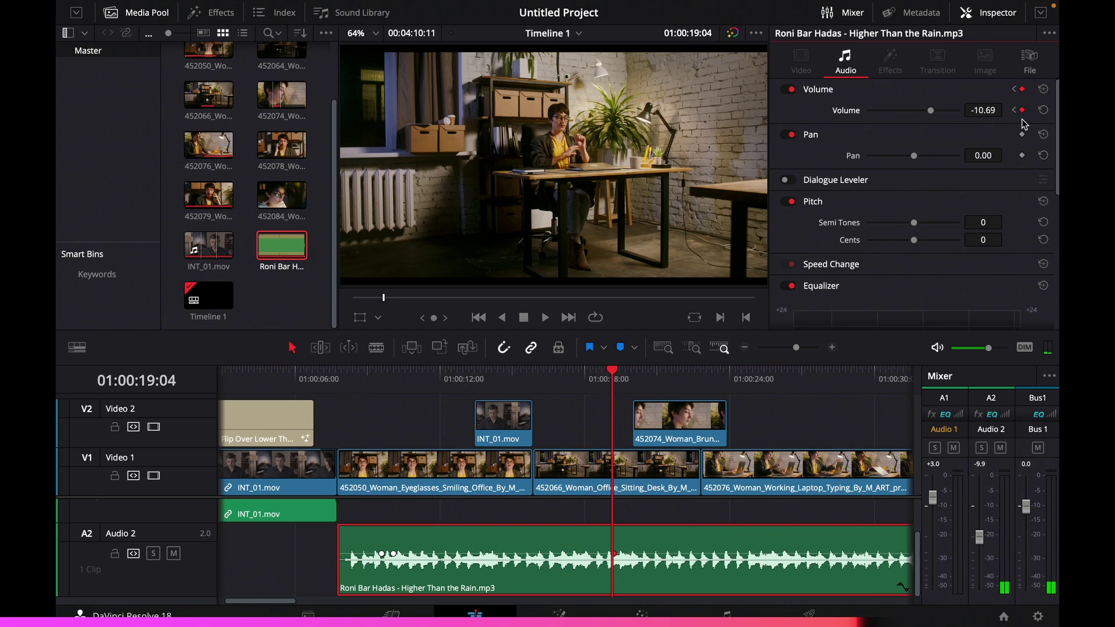
key(space)
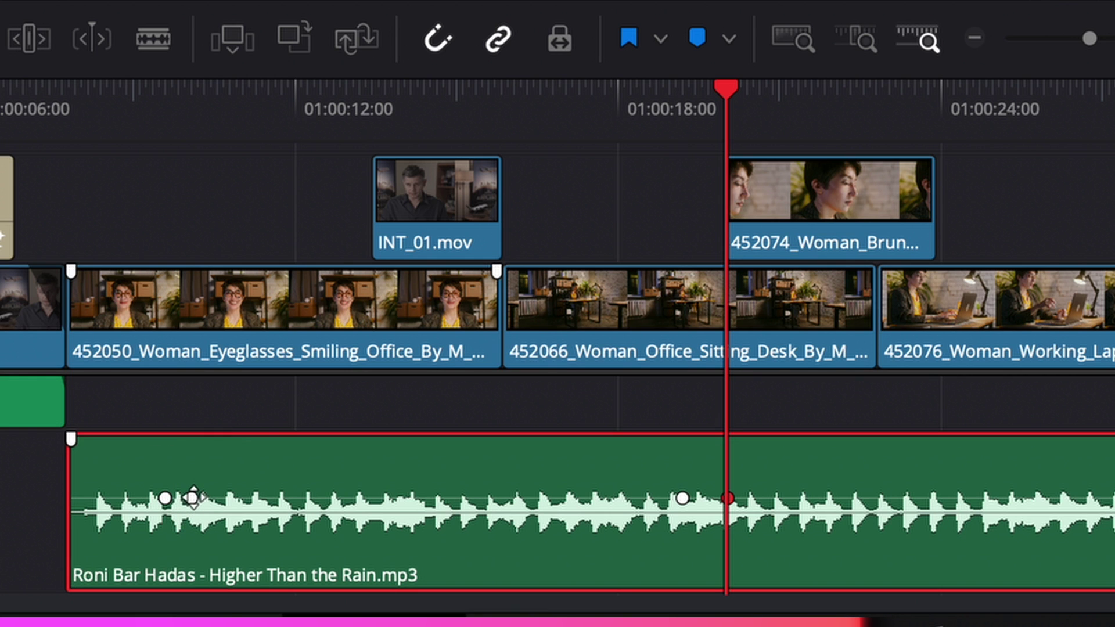
- Raise the two middle volume keyframes of the music clip to about -0.52 dB and play the timeline from the clip's start
drag(192, 497, 197, 481)
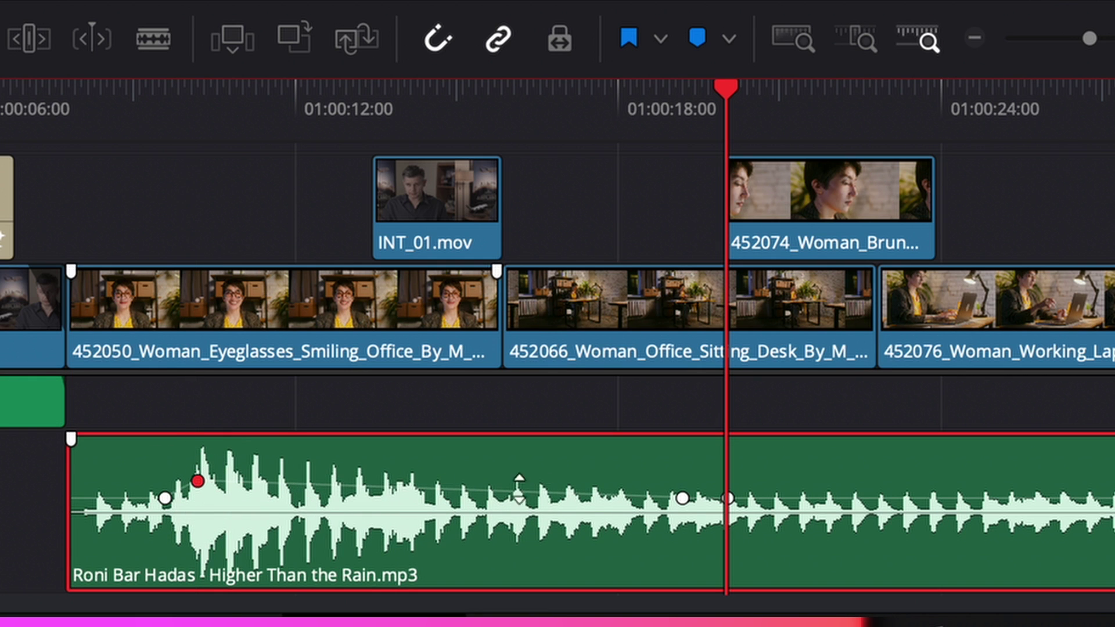
drag(682, 497, 687, 477)
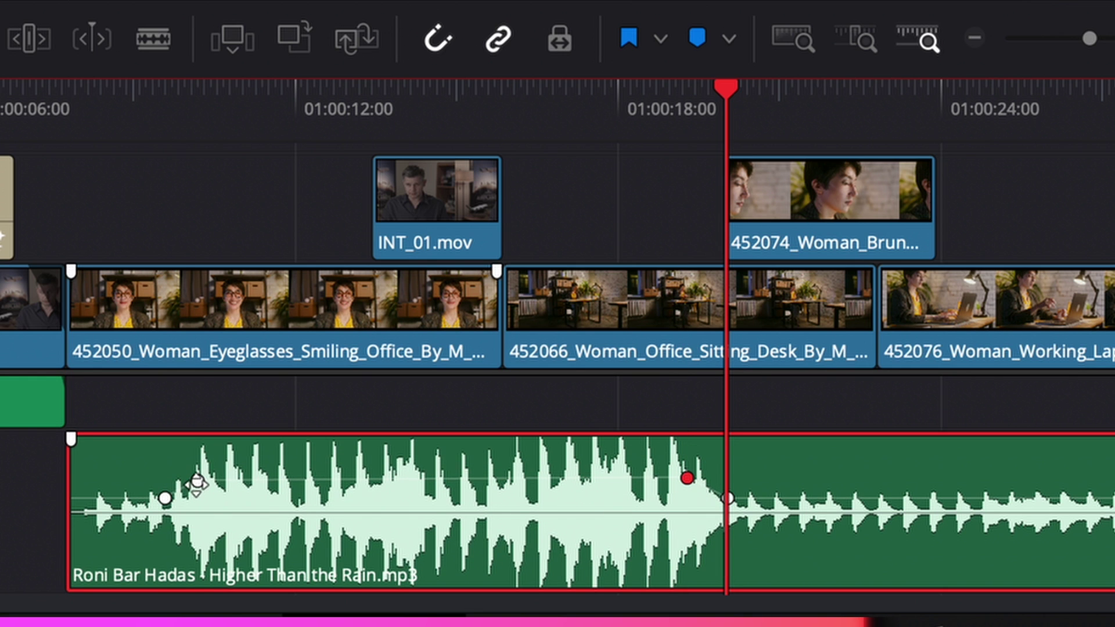
drag(196, 484, 195, 475)
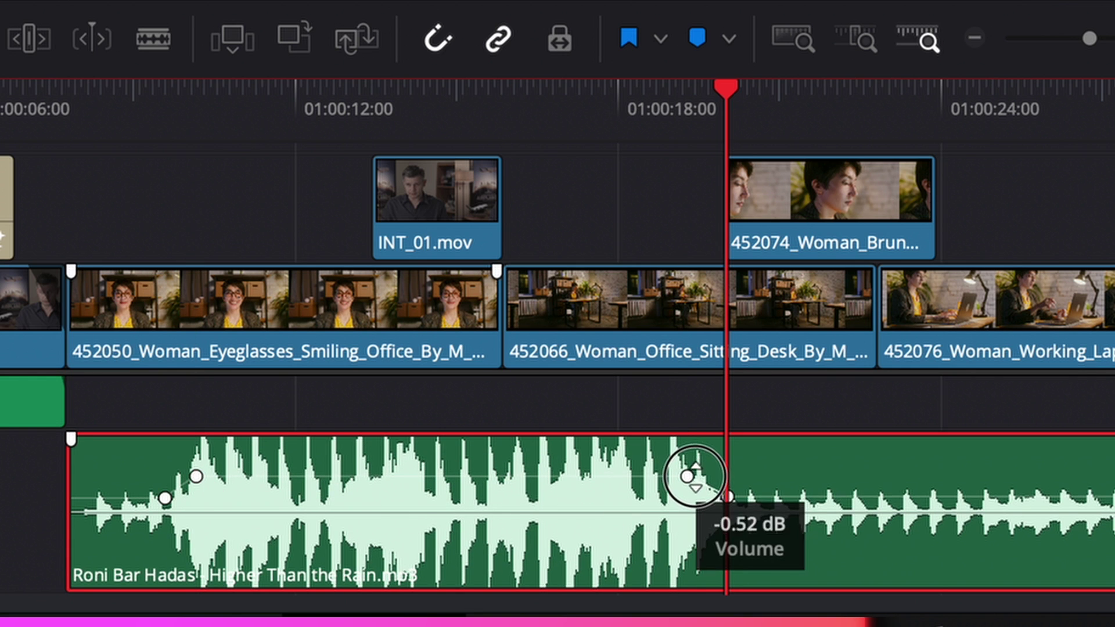
drag(691, 476, 693, 475)
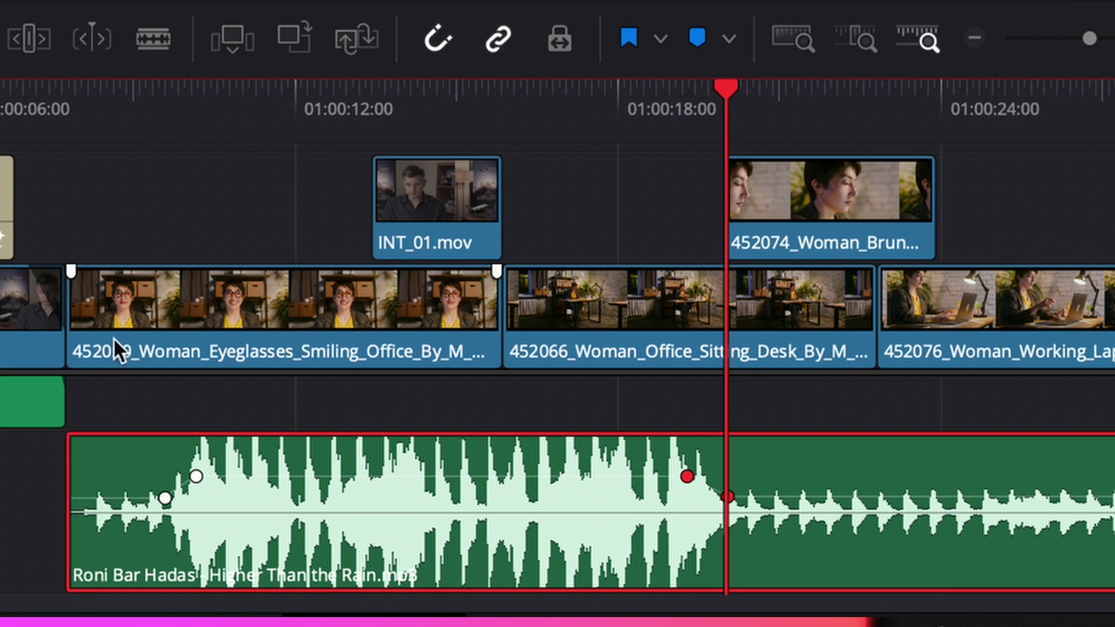
click(58, 121)
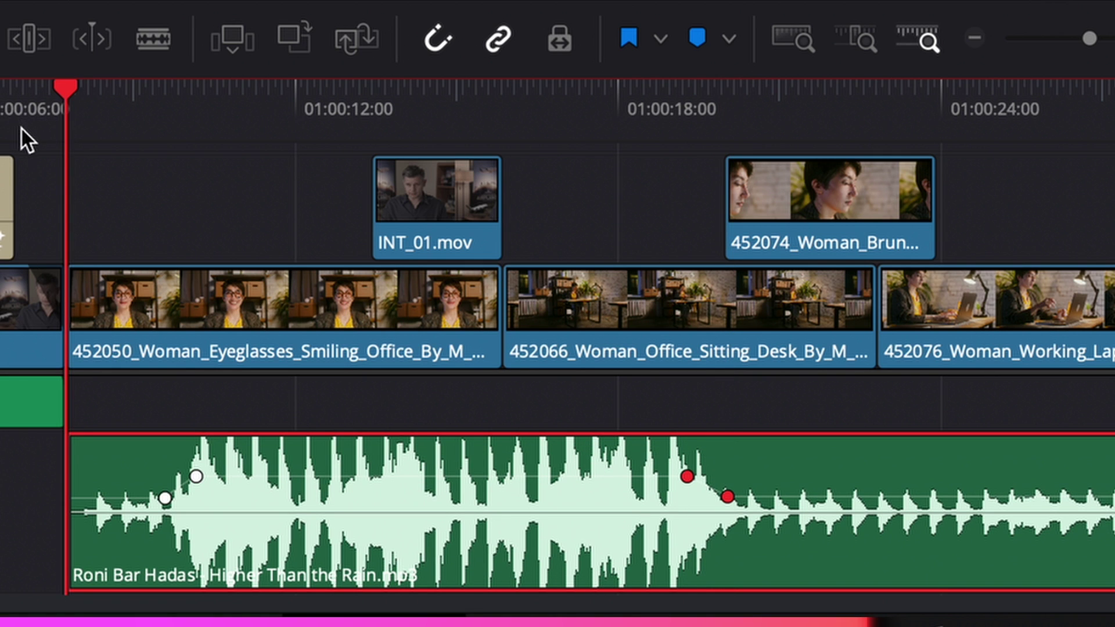
key(space)
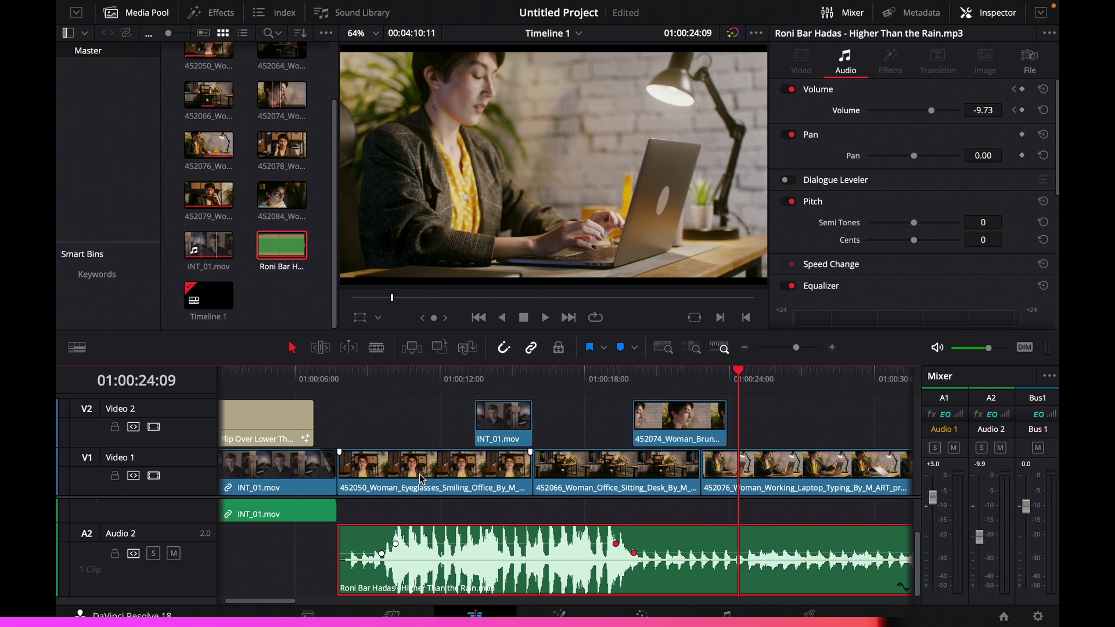
- Look at the Fusion page for the clip at 01:00:24:09 and switch to the Color page
click(559, 613)
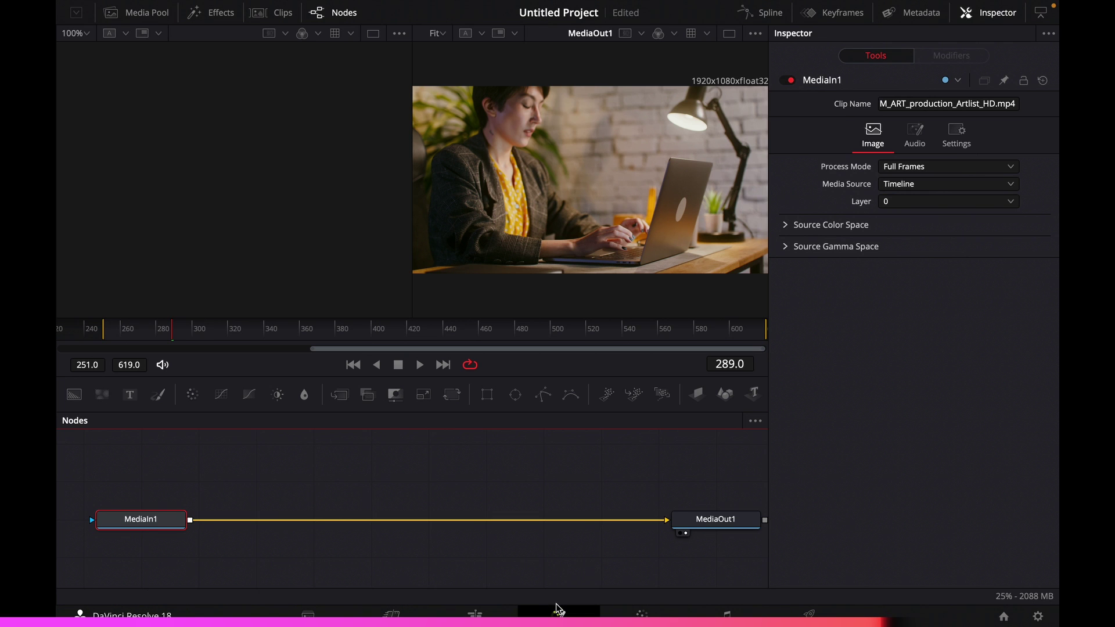
click(641, 614)
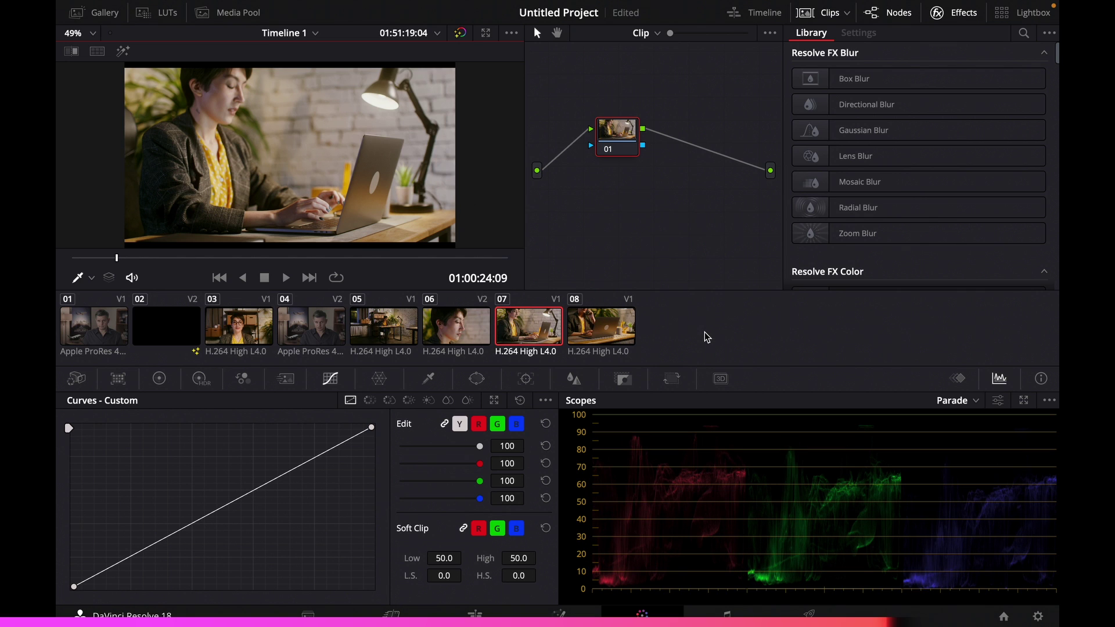
- Hide the effects library, view the High Dynamic Range color wheels and switch to the Primaries color wheels
click(956, 13)
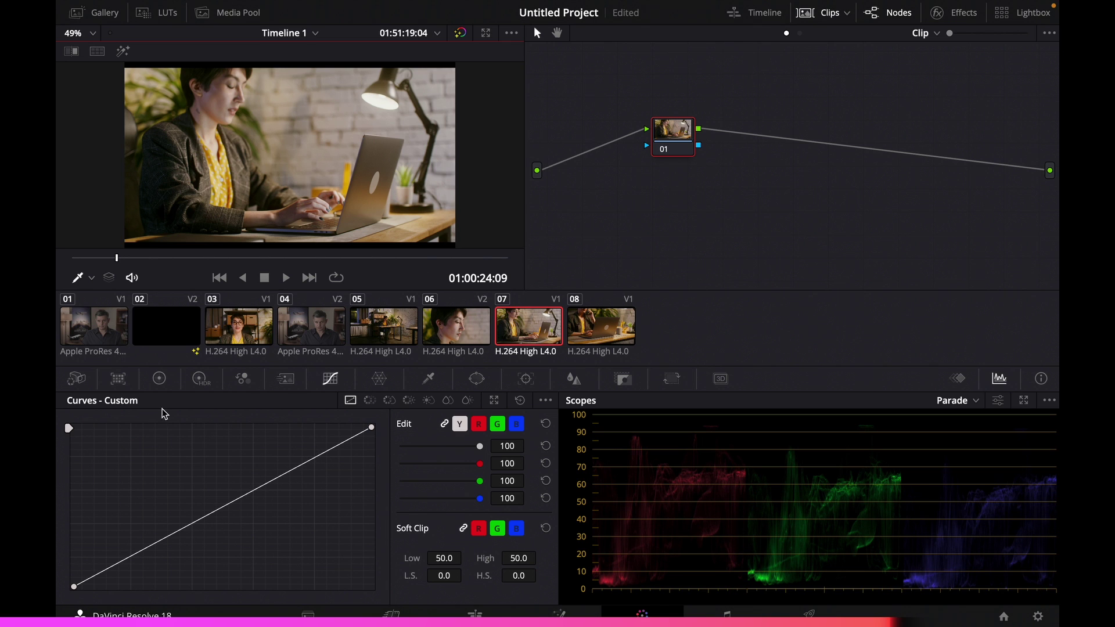
click(201, 379)
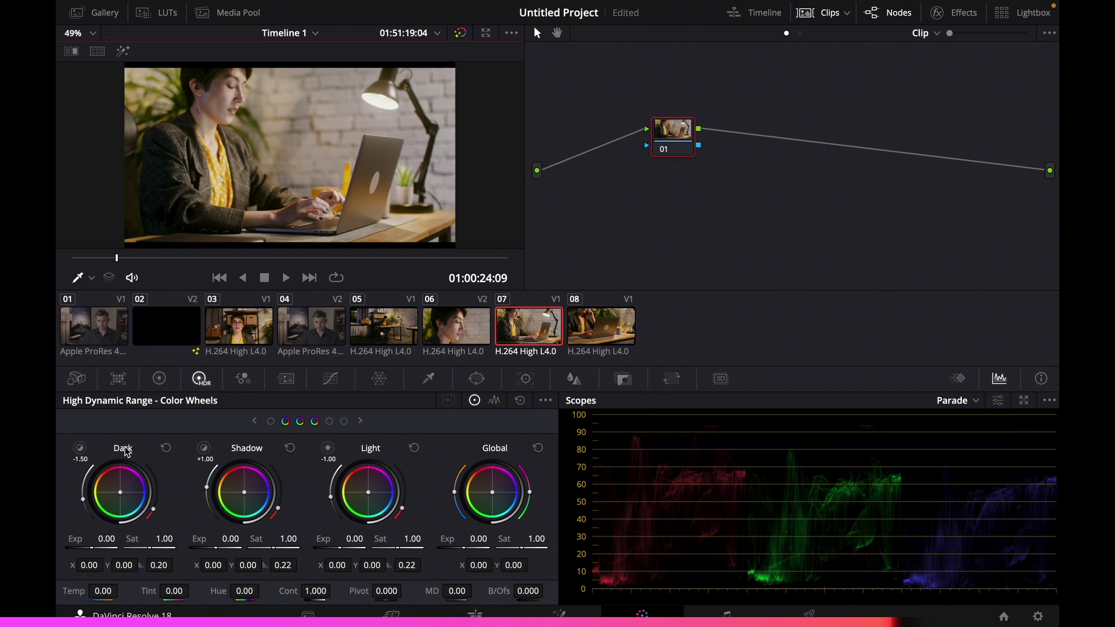
click(159, 379)
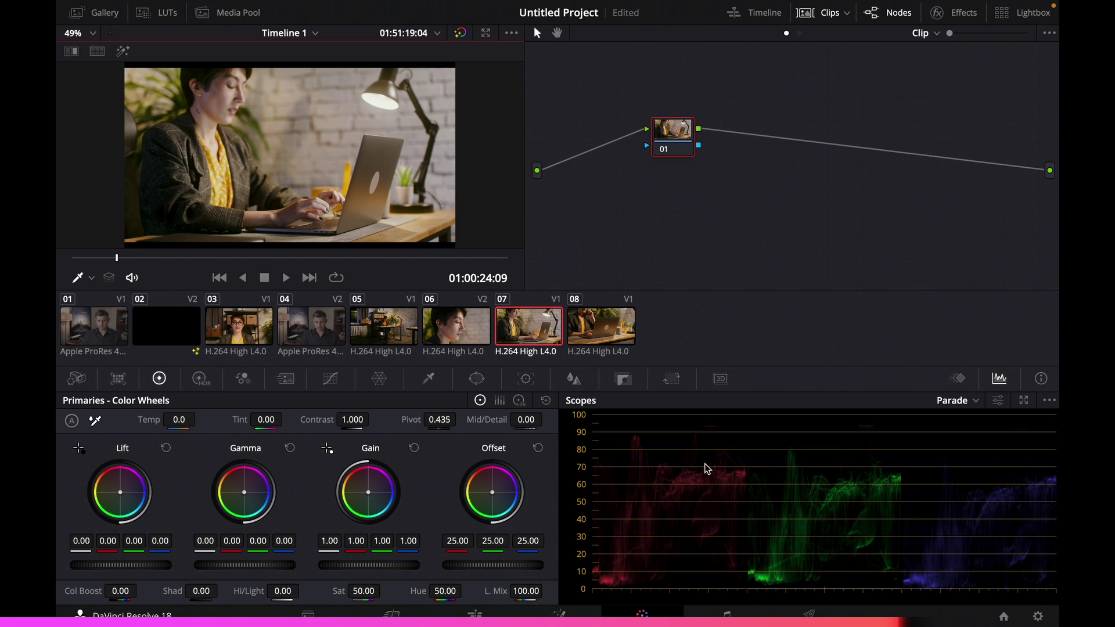
- Examine clip 07 in the Waveform, Vectorscope, Histogram and CIE Chromaticity scopes, then return to the Parade scope
click(975, 400)
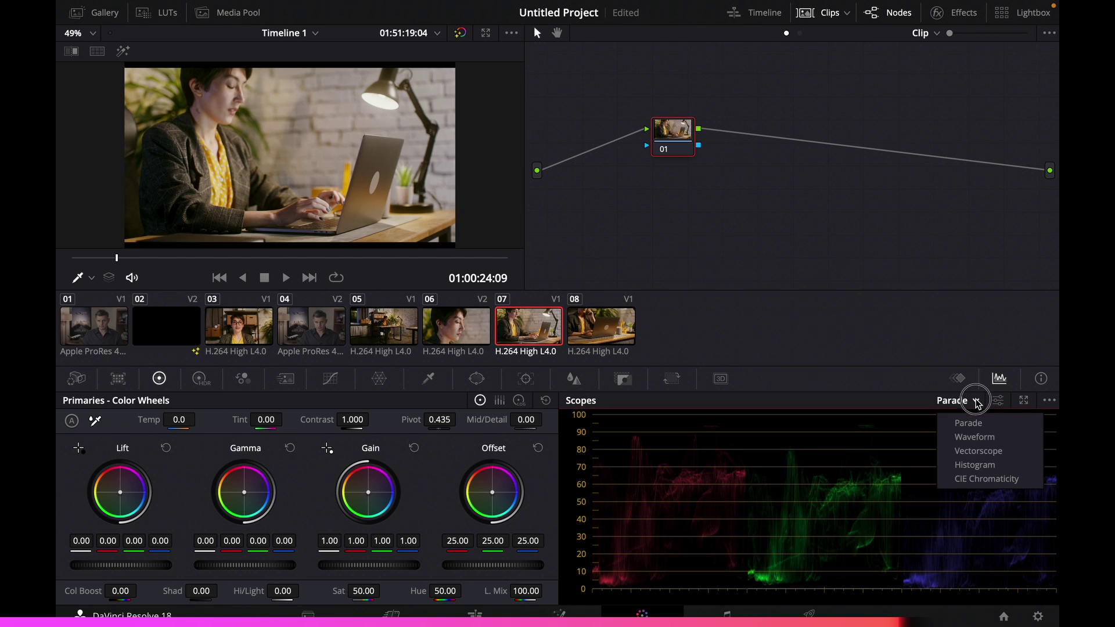
click(966, 439)
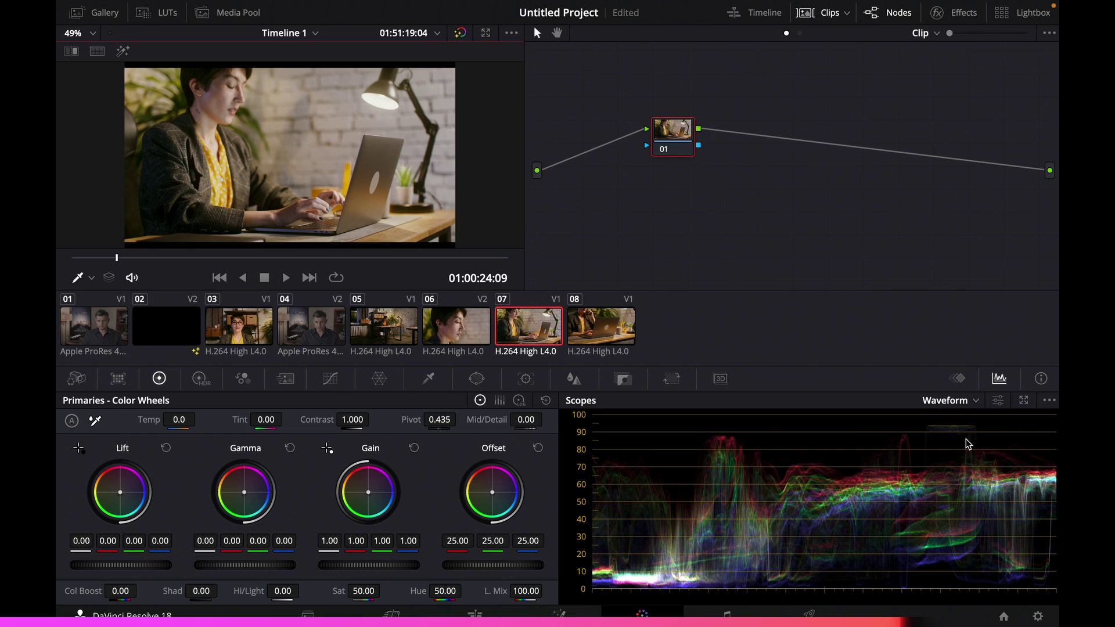
click(973, 401)
click(965, 451)
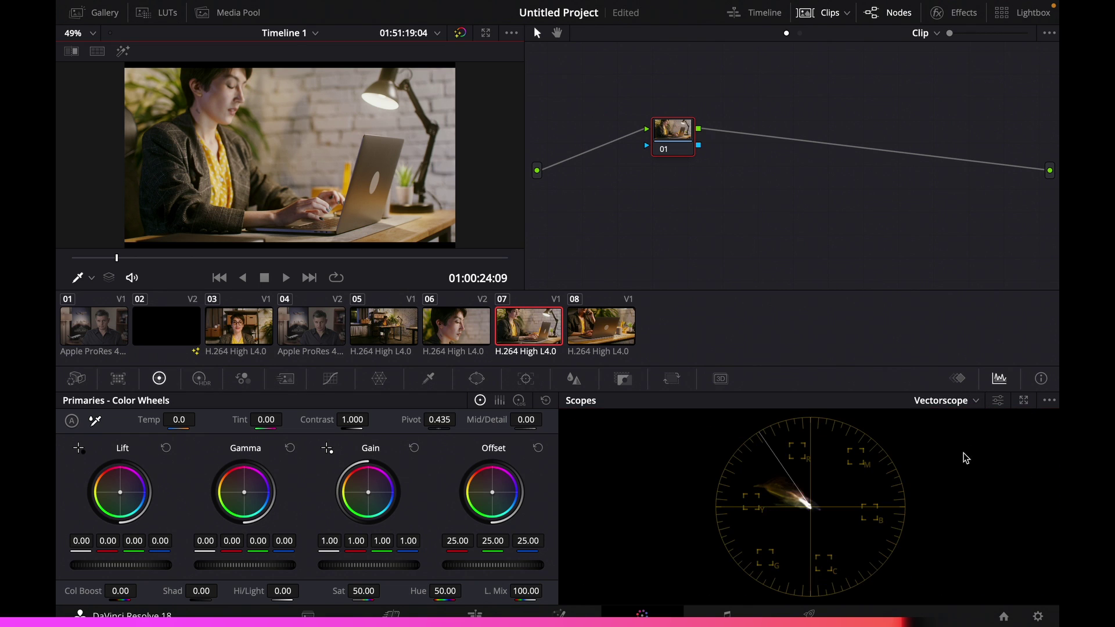
click(975, 402)
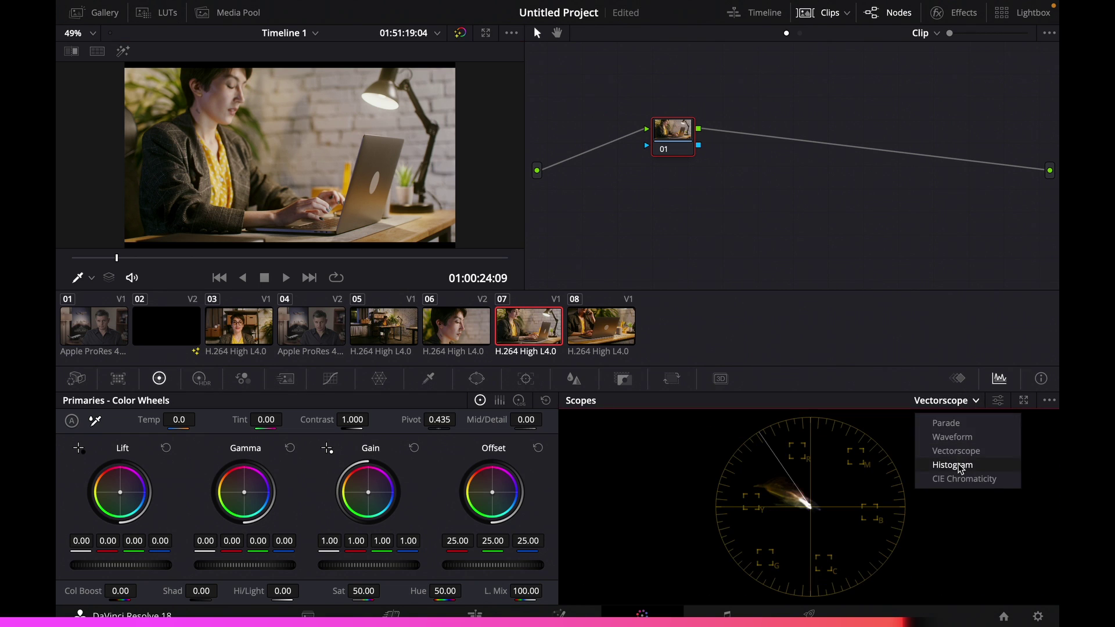
click(947, 465)
click(975, 401)
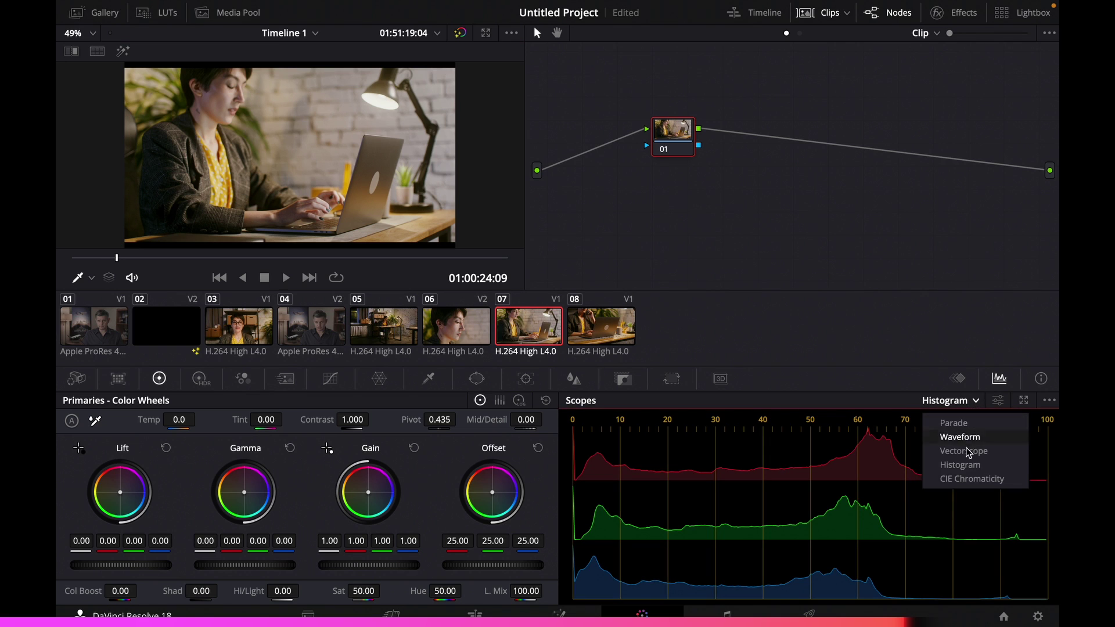
click(967, 478)
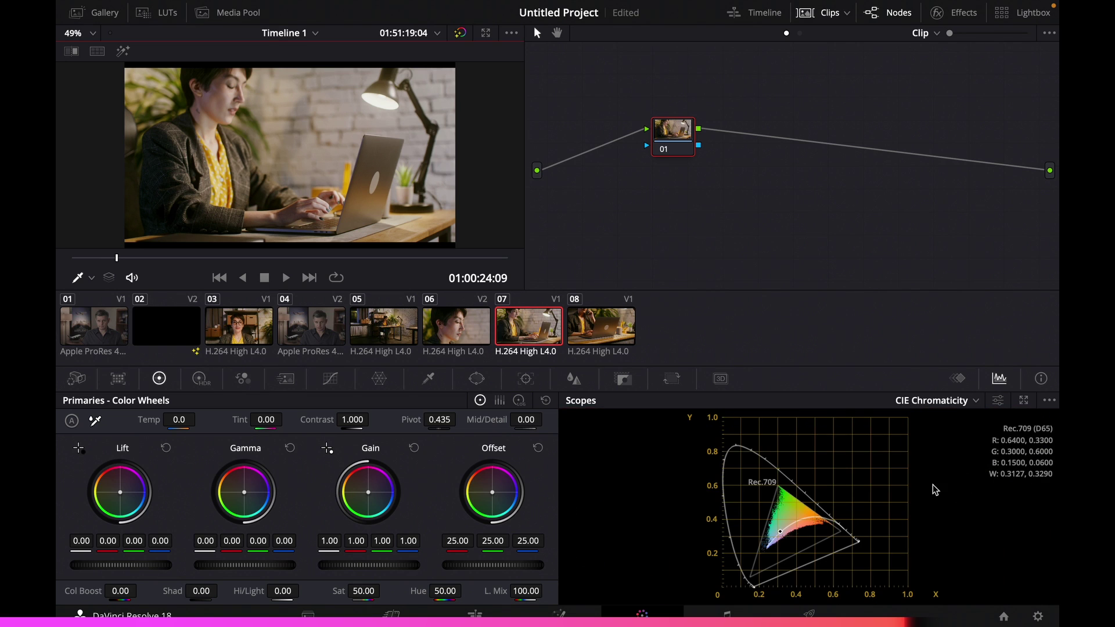
click(976, 402)
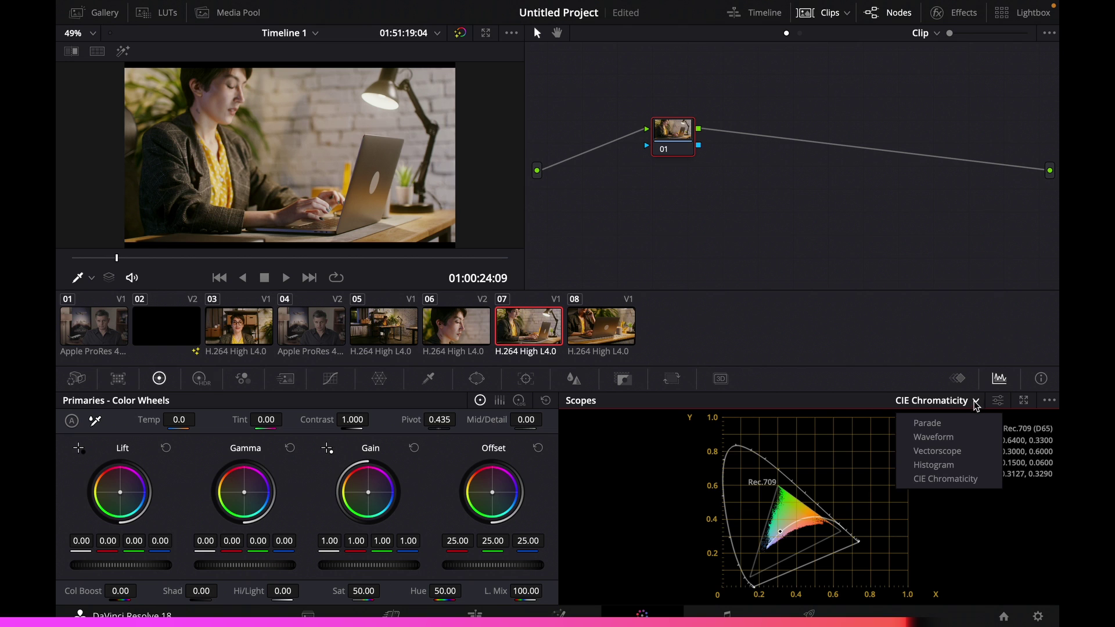
click(928, 425)
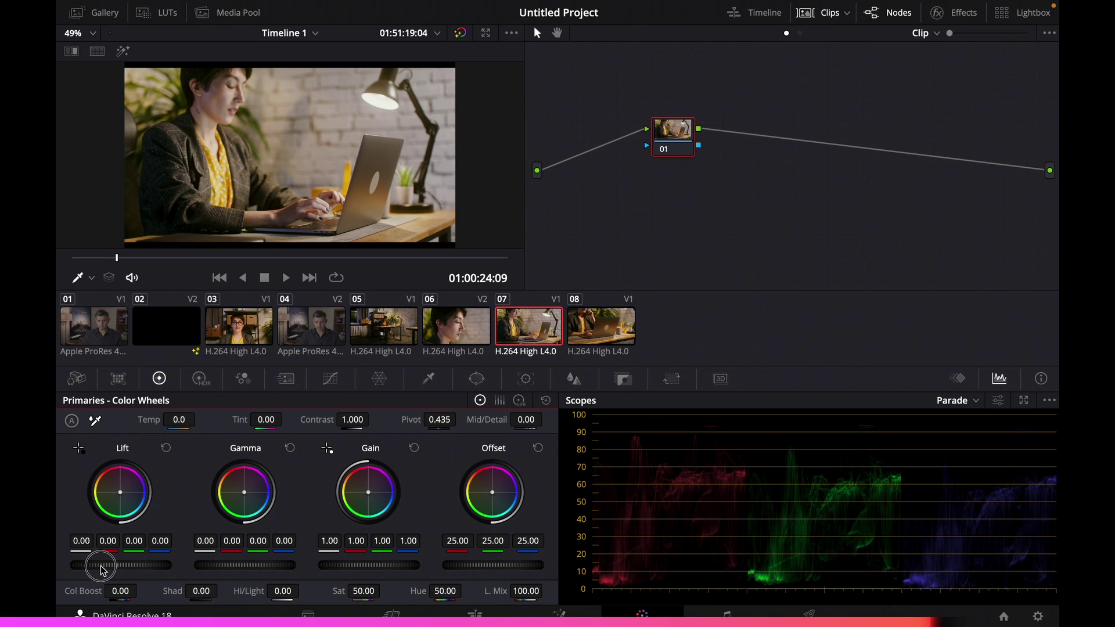
- Try lowering the overall lift of clip 07 to -0.18 and raising it to 0.01, then reset the lift
drag(100, 571, 73, 572)
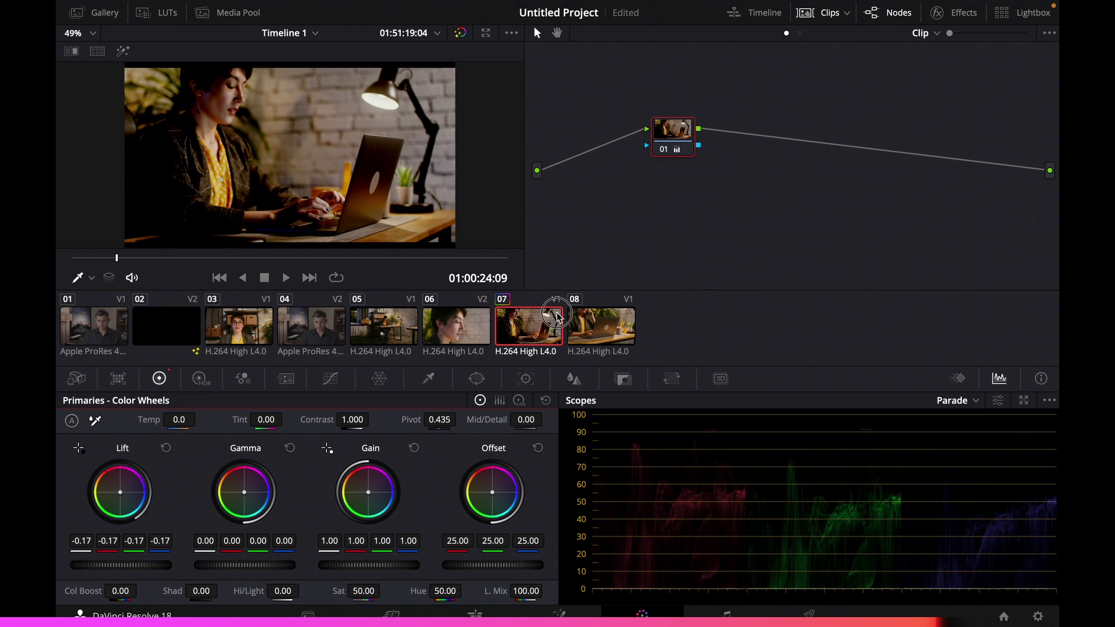
click(527, 317)
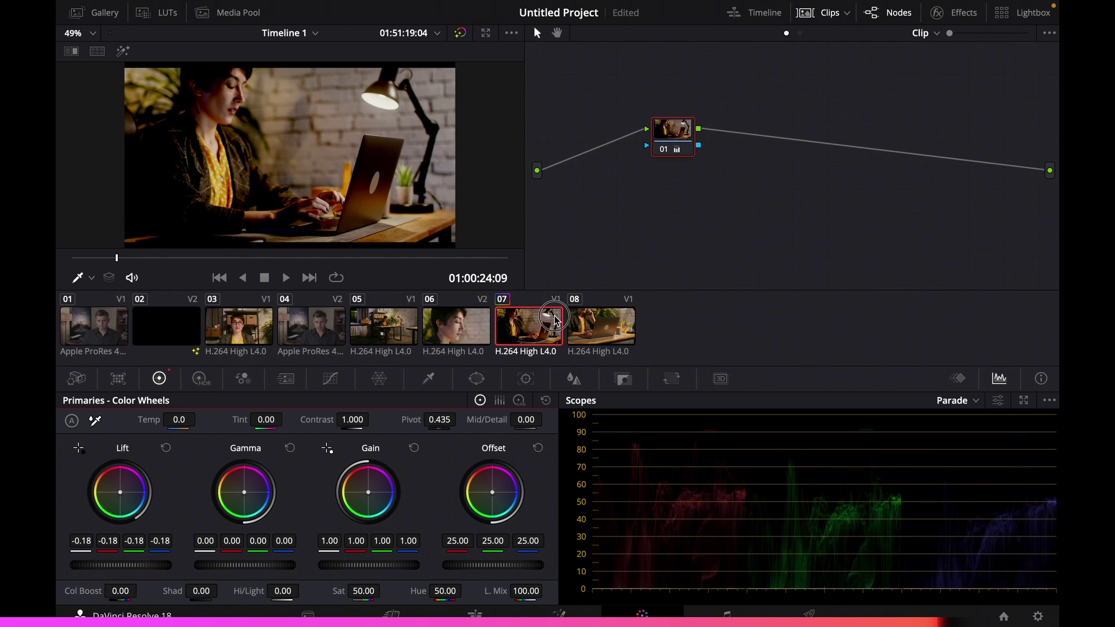
key(ctrl+z)
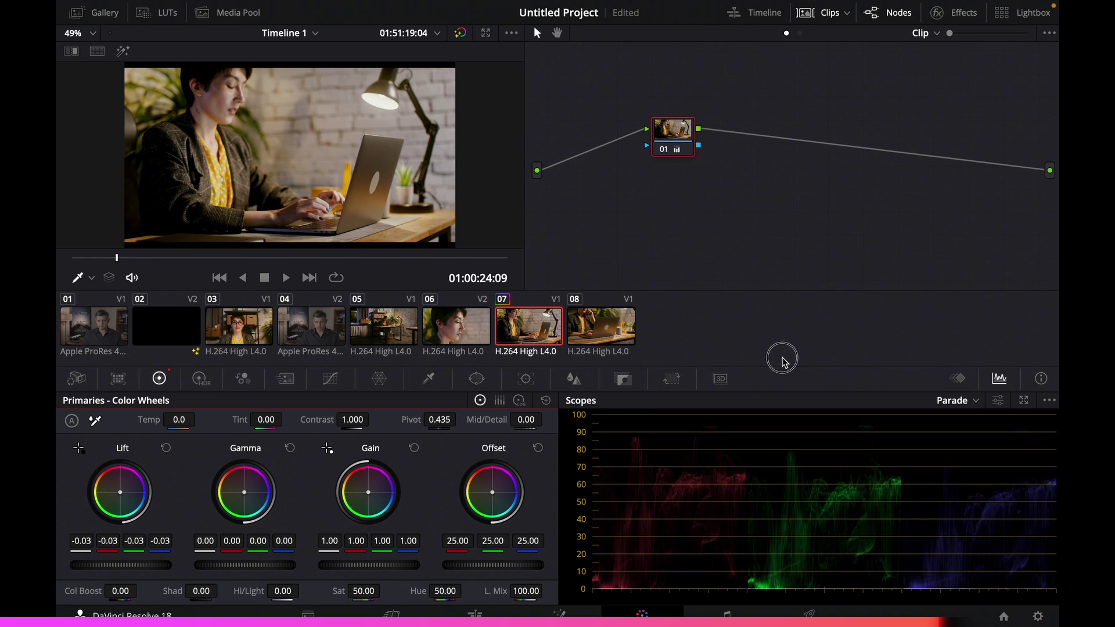
key(ctrl+z)
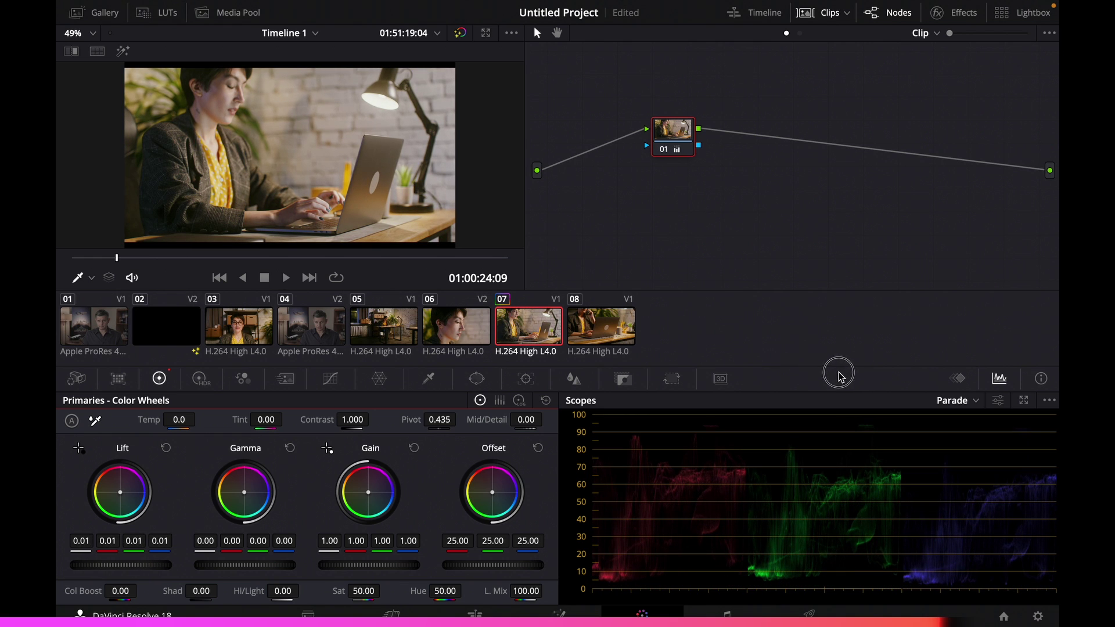
click(166, 451)
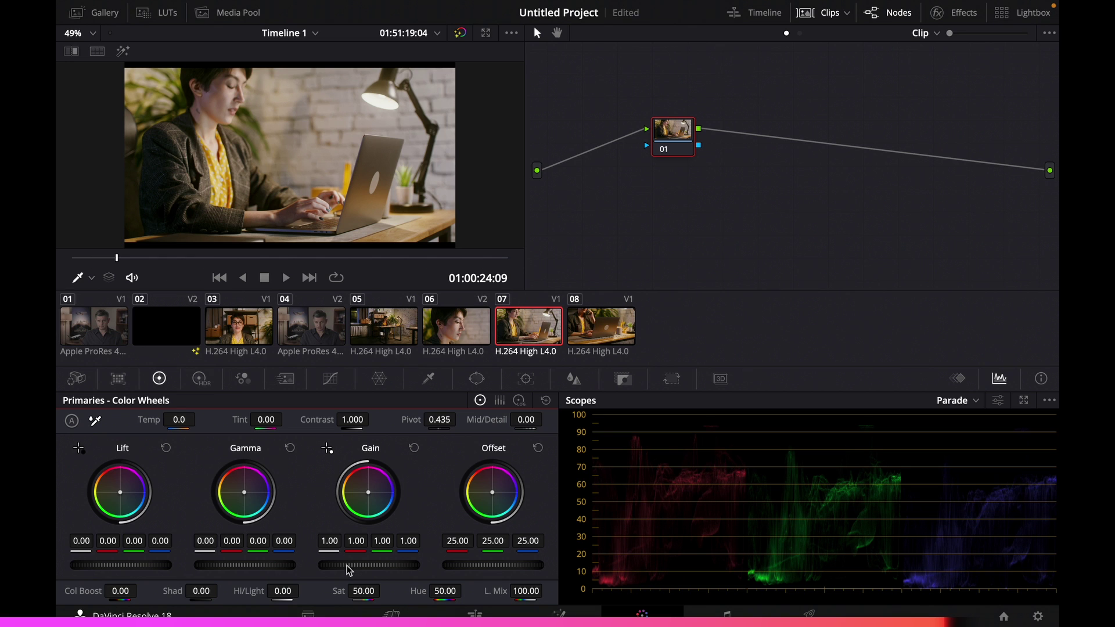
- Try clip 07 with an overall gain of 0.24 and 0.44 and a gamma of 0.03, resetting both wheels
drag(349, 571, 105, 561)
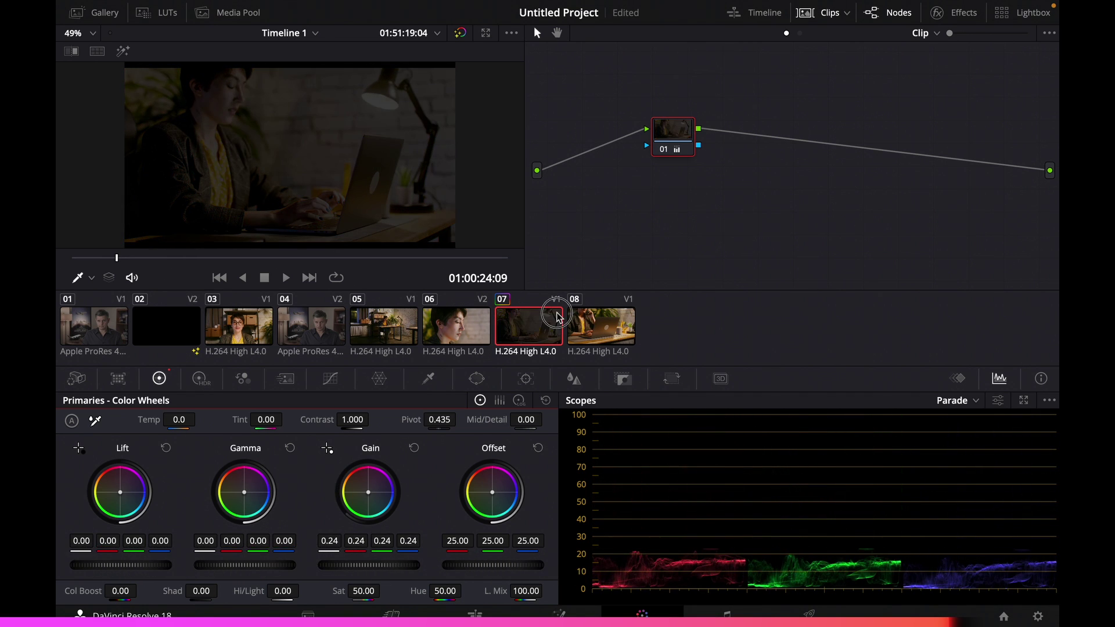
drag(556, 316, 604, 378)
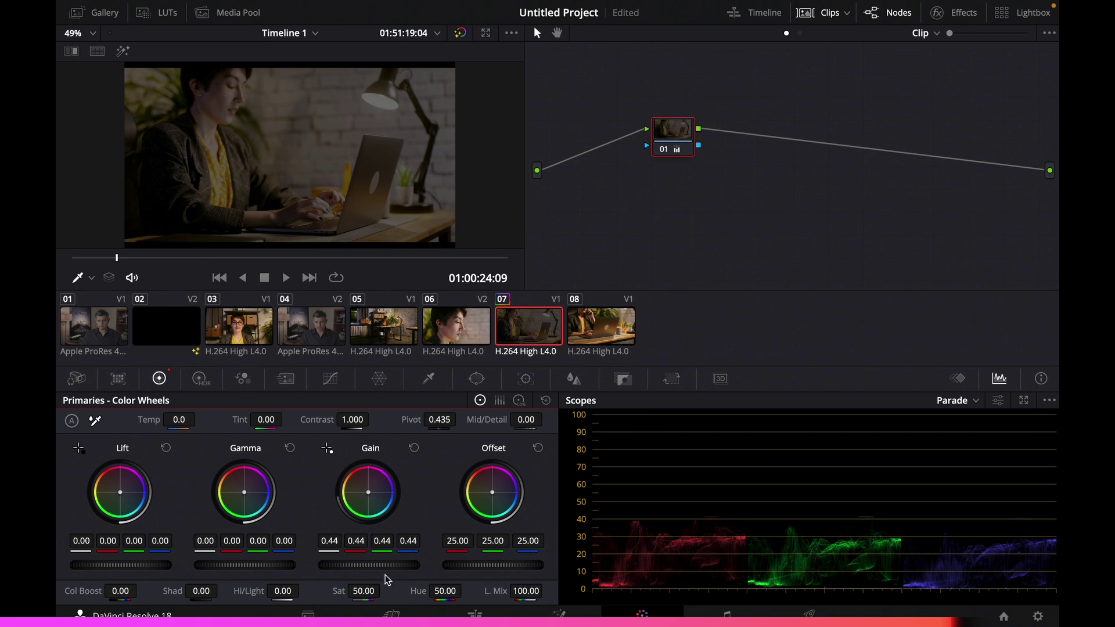
click(414, 448)
mouse_move(229, 572)
mouse_down()
mouse_move(819, 580)
mouse_move(530, 587)
mouse_move(17, 572)
mouse_move(771, 356)
mouse_move(251, 569)
mouse_up()
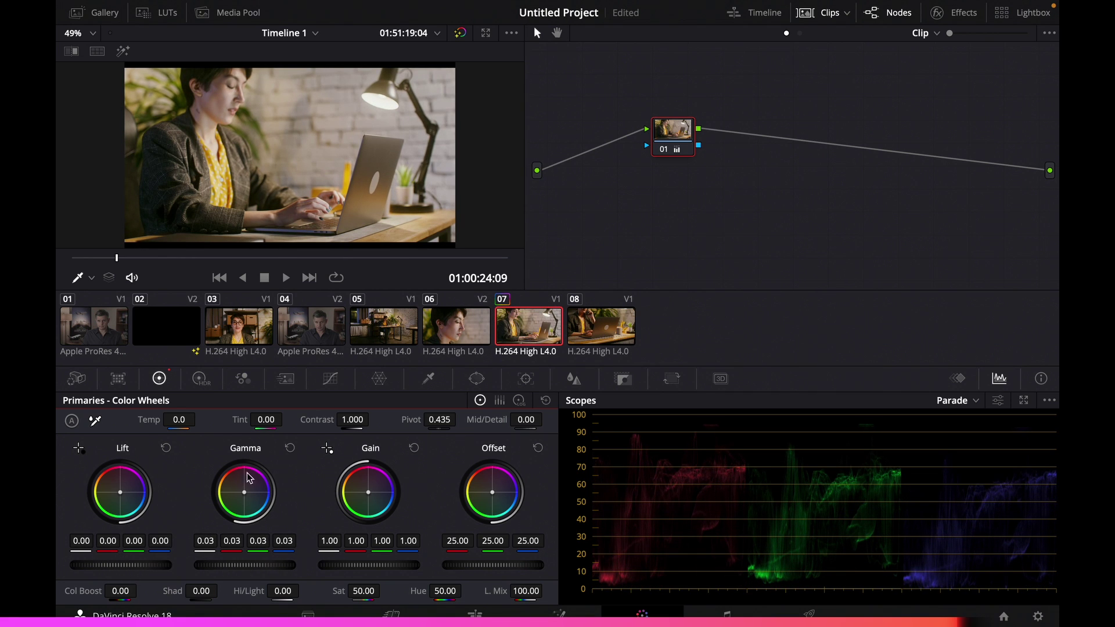
click(289, 449)
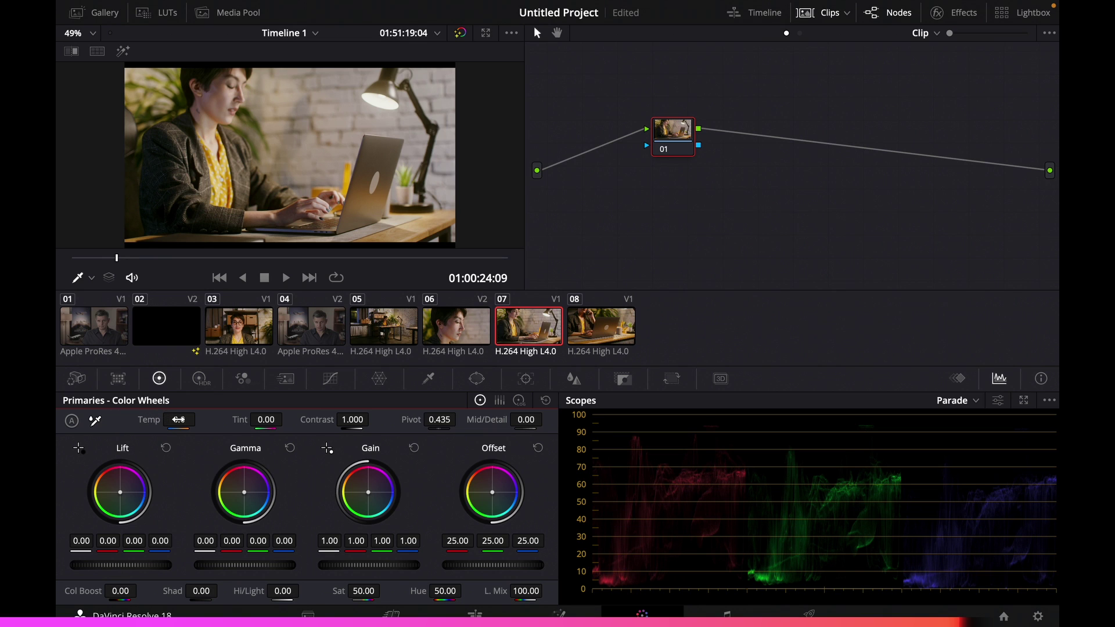
- Try a much cooler color temperature on clip 07, then reset the temperature
drag(178, 420, 184, 313)
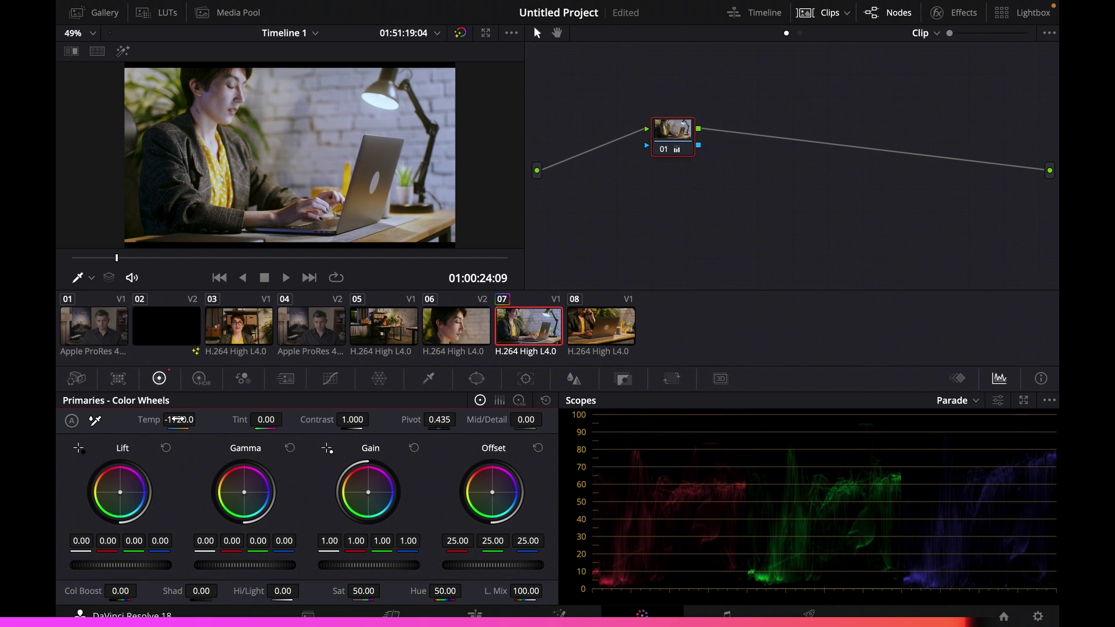
double_click(141, 419)
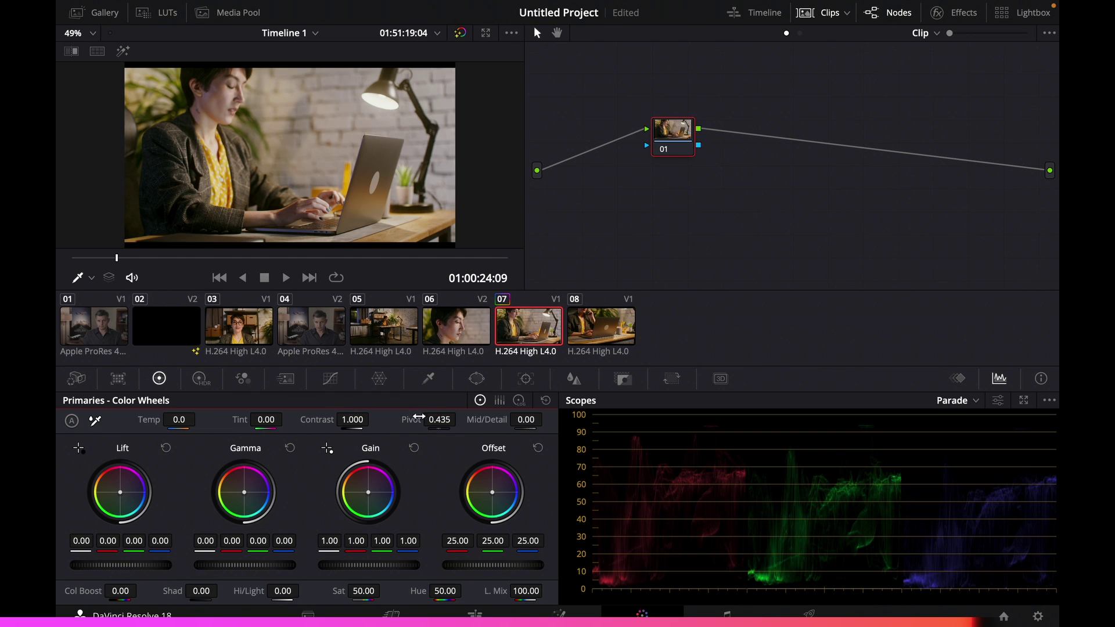
- Move node 01 closer to the source input and add a serial node after it
drag(668, 132, 617, 96)
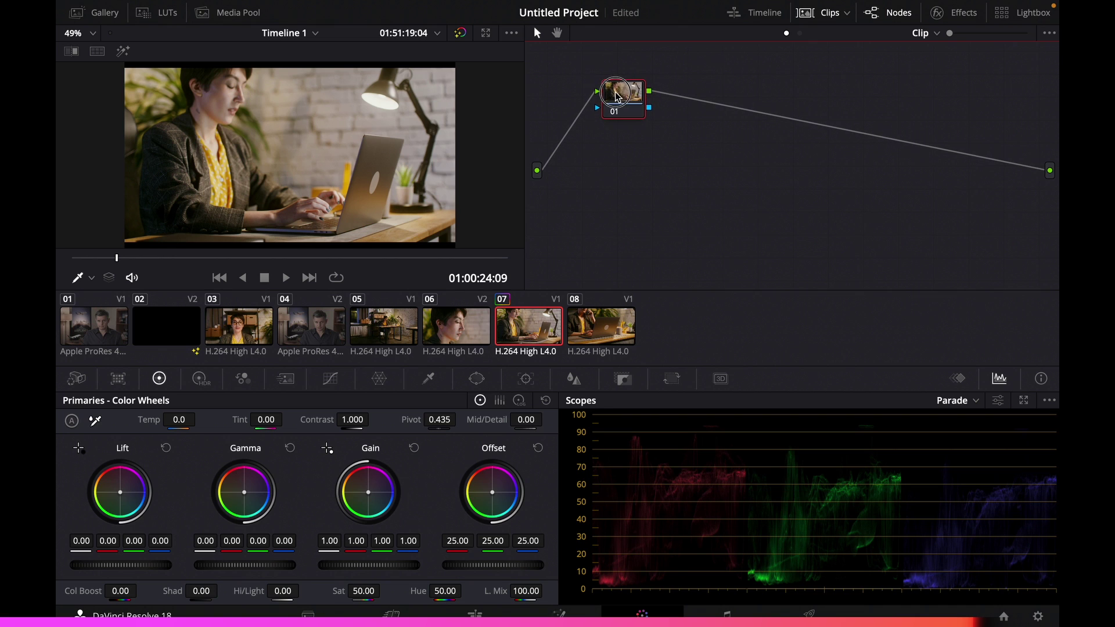
right_click(634, 95)
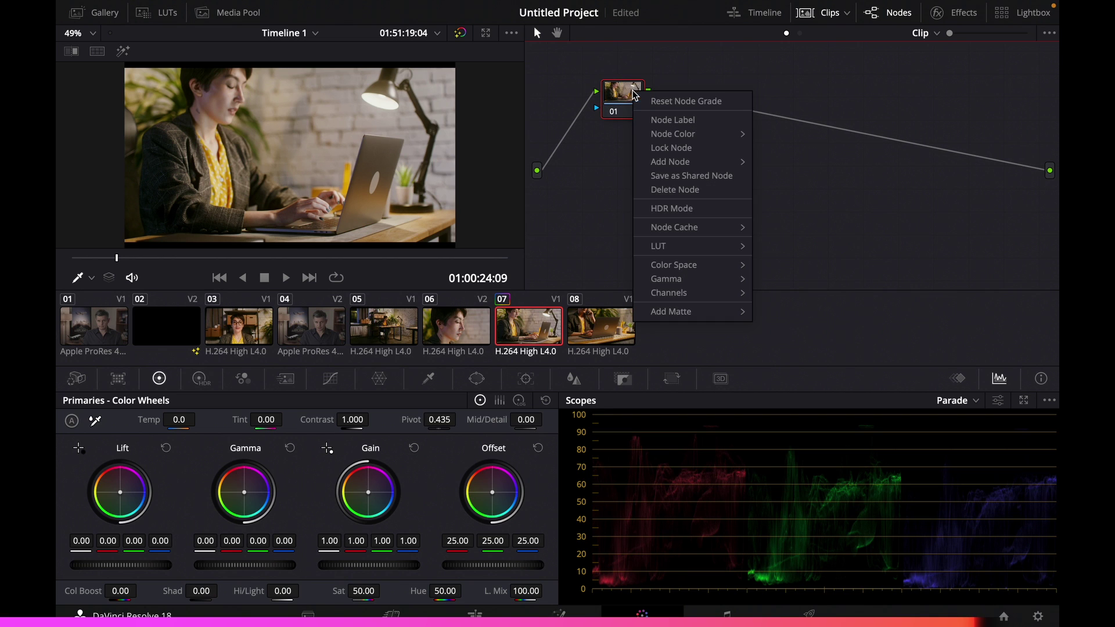
mouse_move(673, 137)
mouse_move(660, 165)
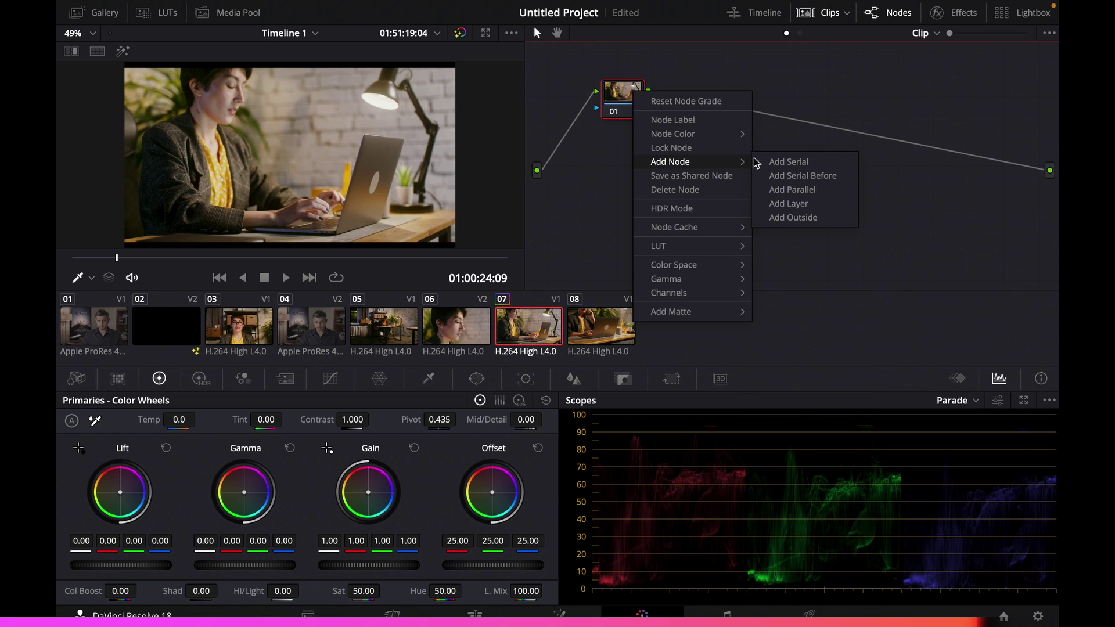
click(793, 162)
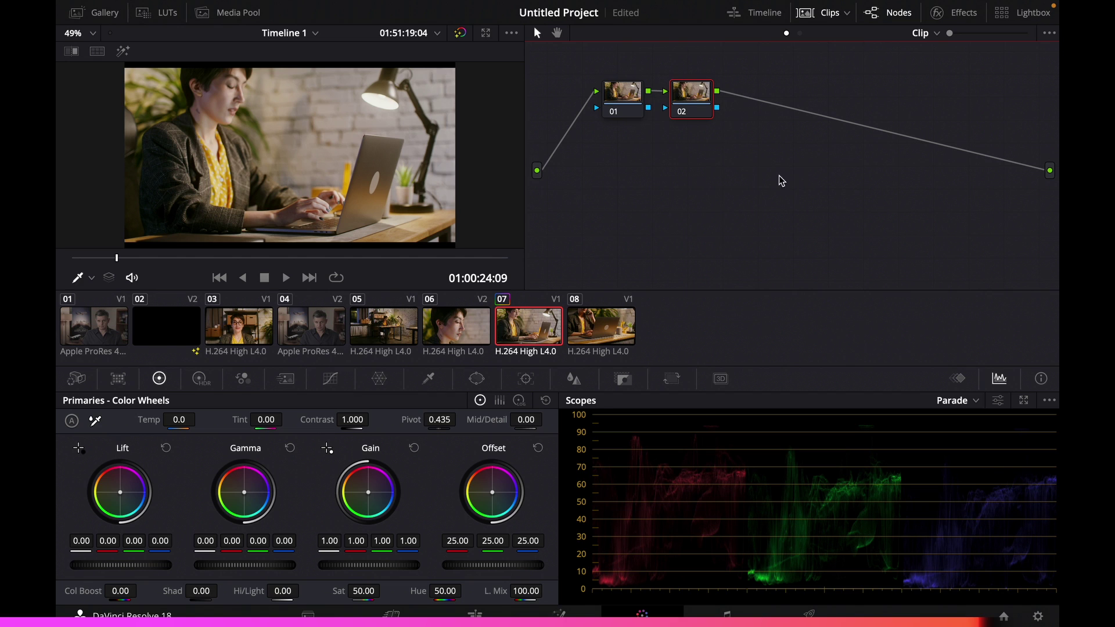
- Add another serial node after node 02 and space the nodes apart
drag(697, 98, 706, 102)
right_click(706, 103)
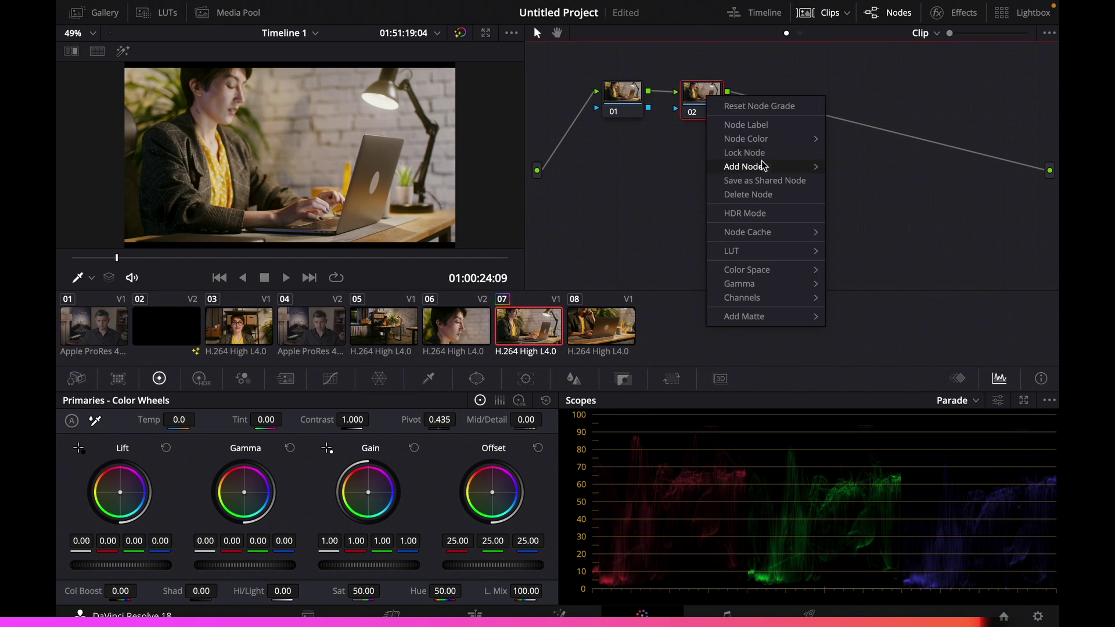
mouse_move(759, 172)
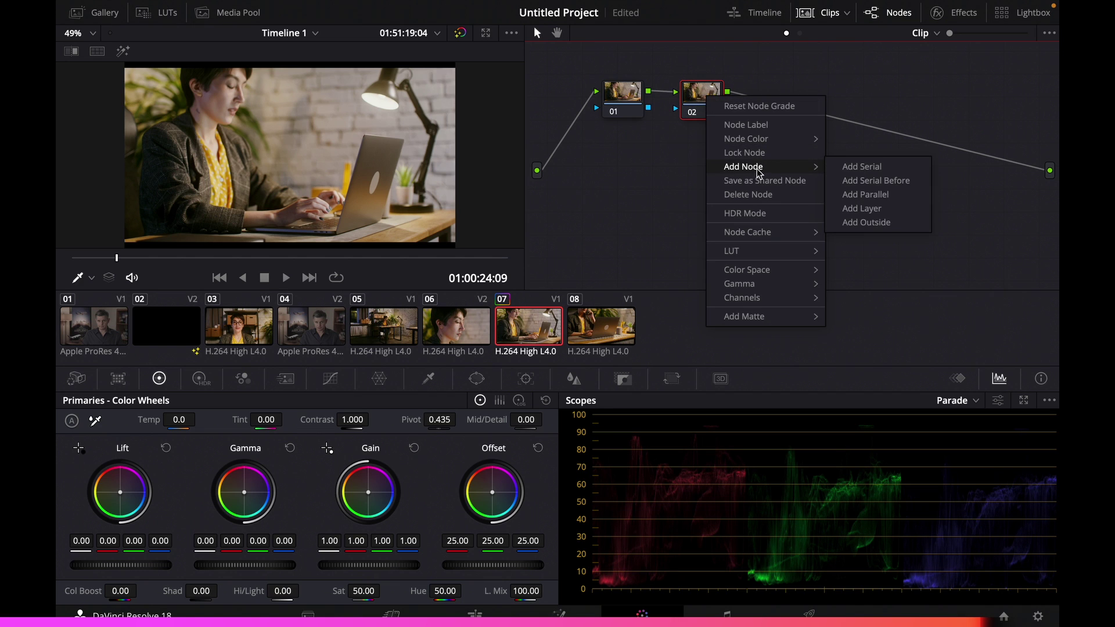
click(863, 167)
drag(760, 102, 770, 98)
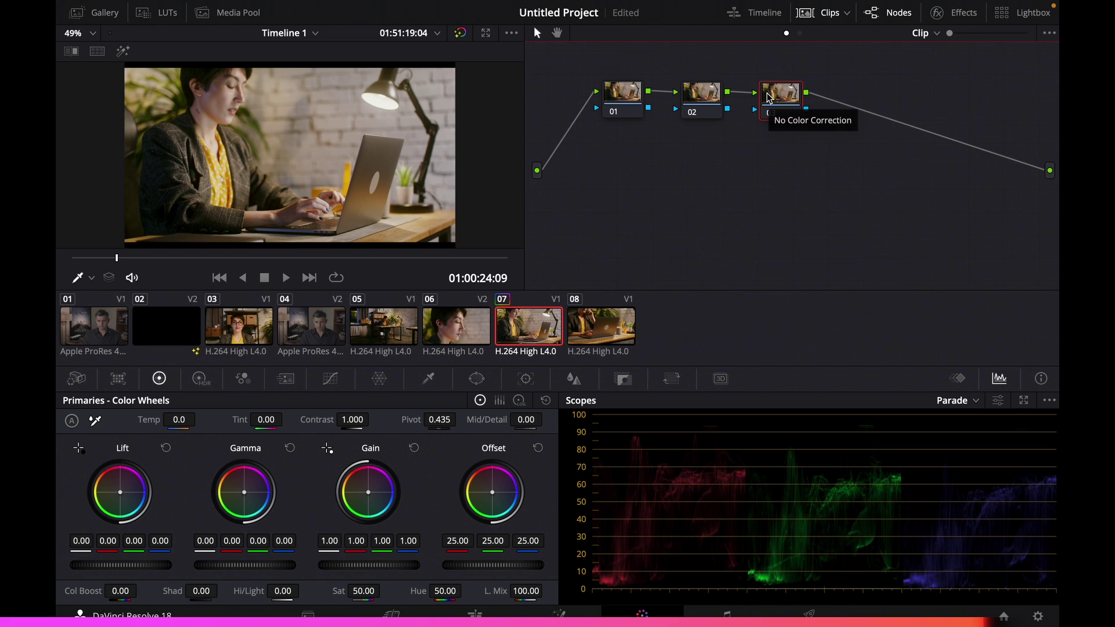
- Extend the node chain with eight more serial nodes after node 03
key(alt+s)
key(alt+s)
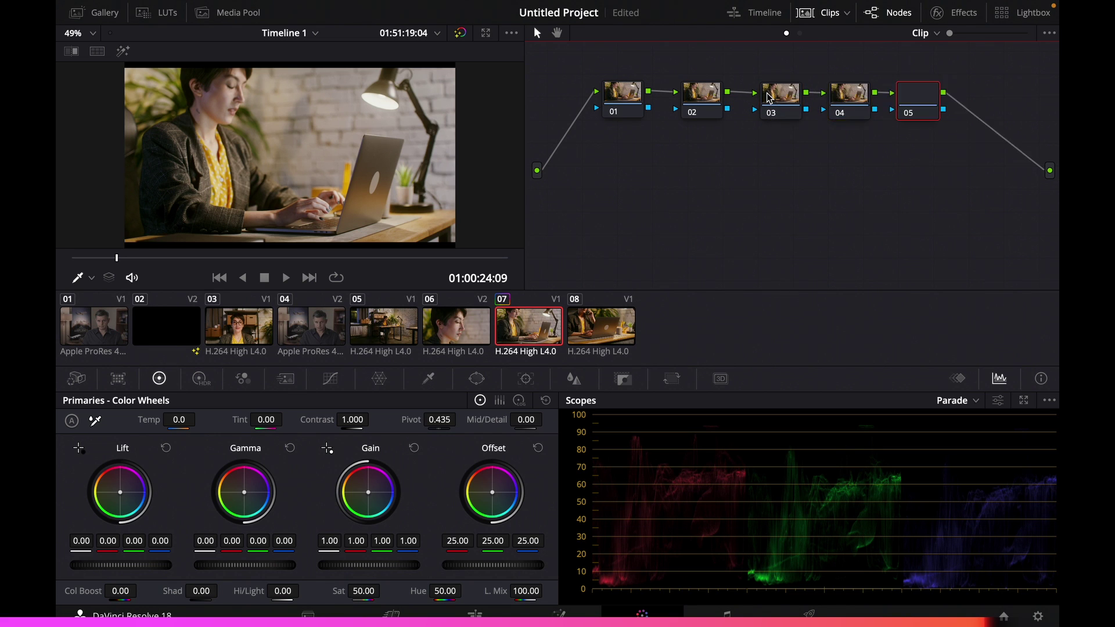
key(alt+s)
key(alt+s)
key(alt+s)
key(alt+s)
key(alt+s)
key(alt+s)
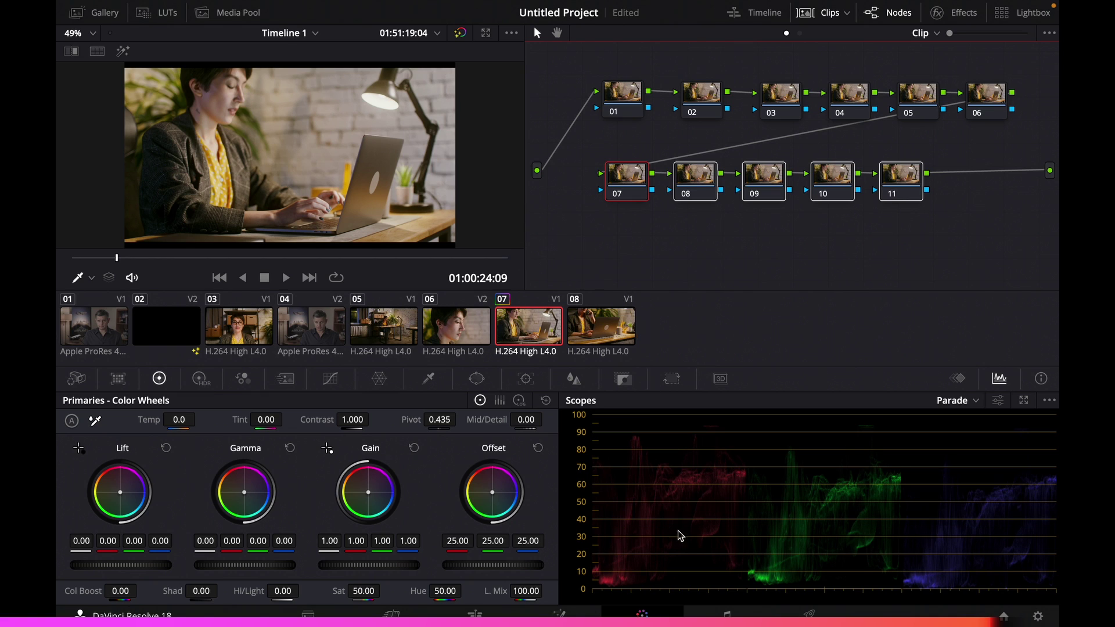
- Switch to the Fairlight page and increase the Audio 2 track's height to display its waveform
click(726, 614)
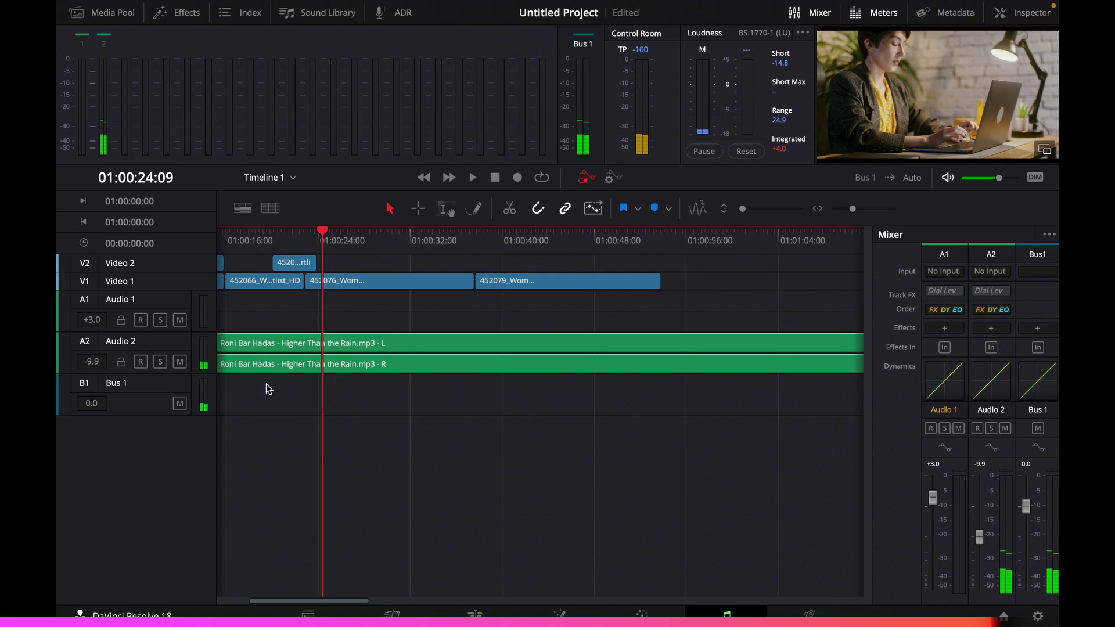
drag(189, 372, 226, 483)
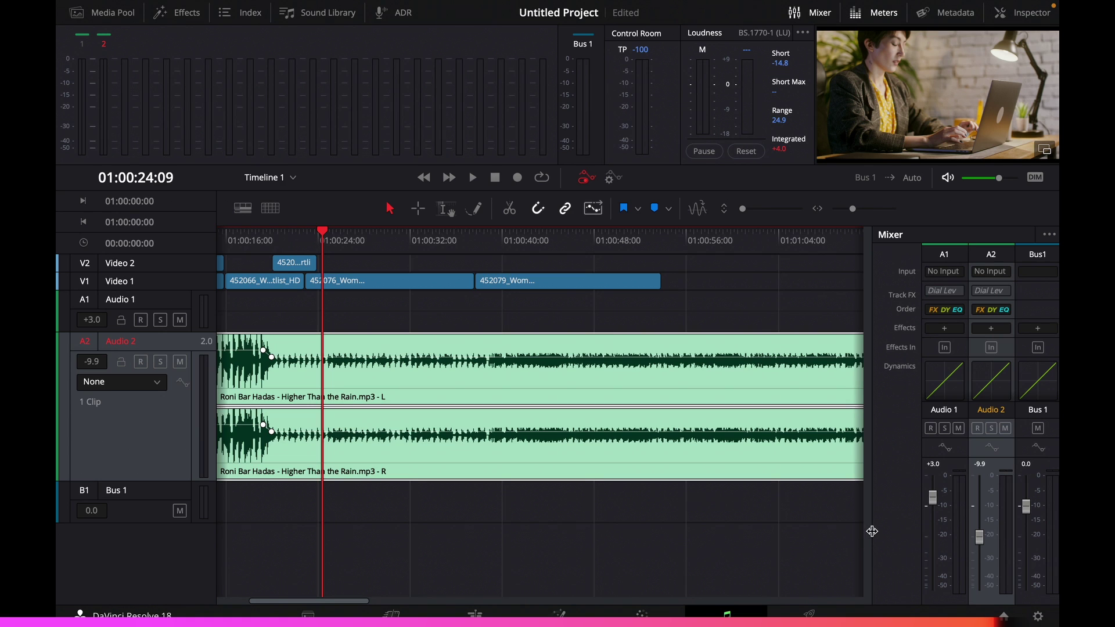
click(943, 271)
click(604, 383)
- Add the AUGraphicEQ effect to the Audio 1 track
click(944, 329)
mouse_move(990, 347)
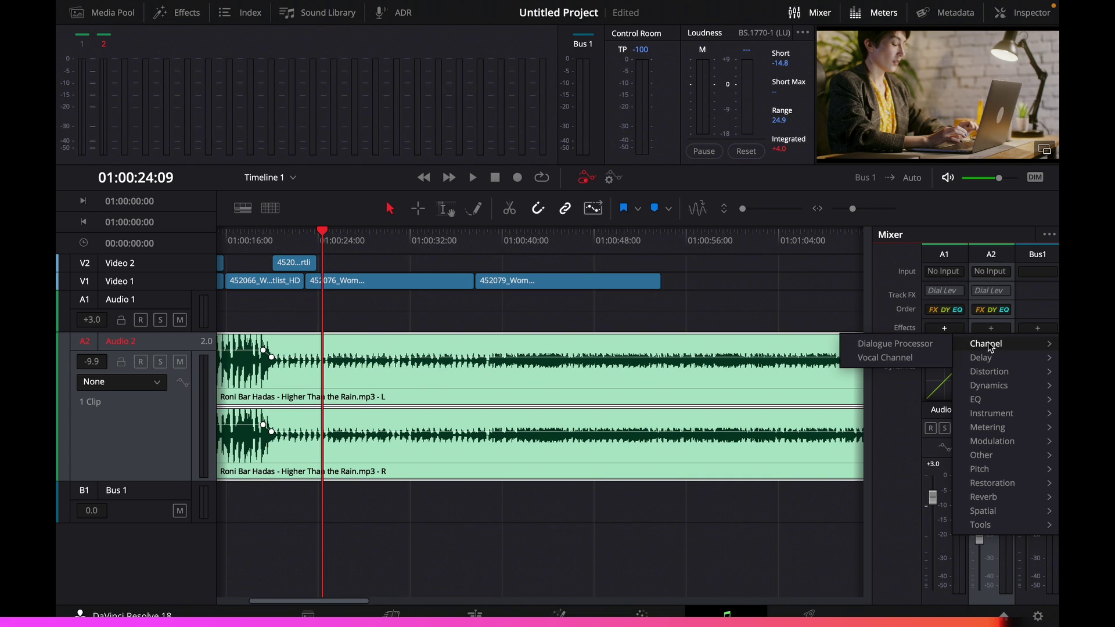
mouse_move(989, 376)
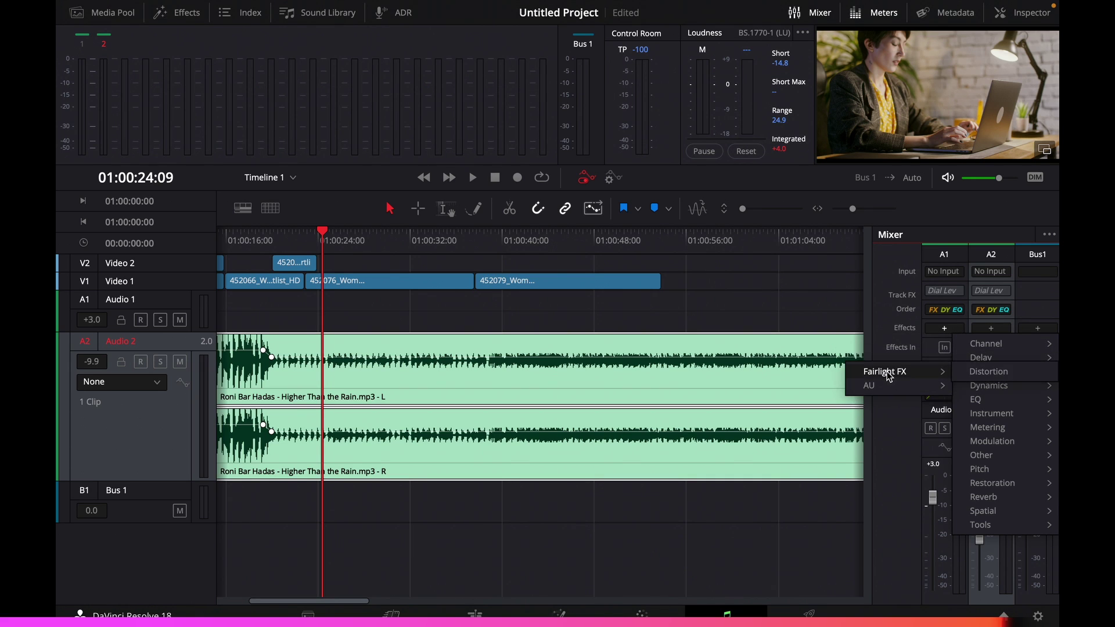
mouse_move(976, 400)
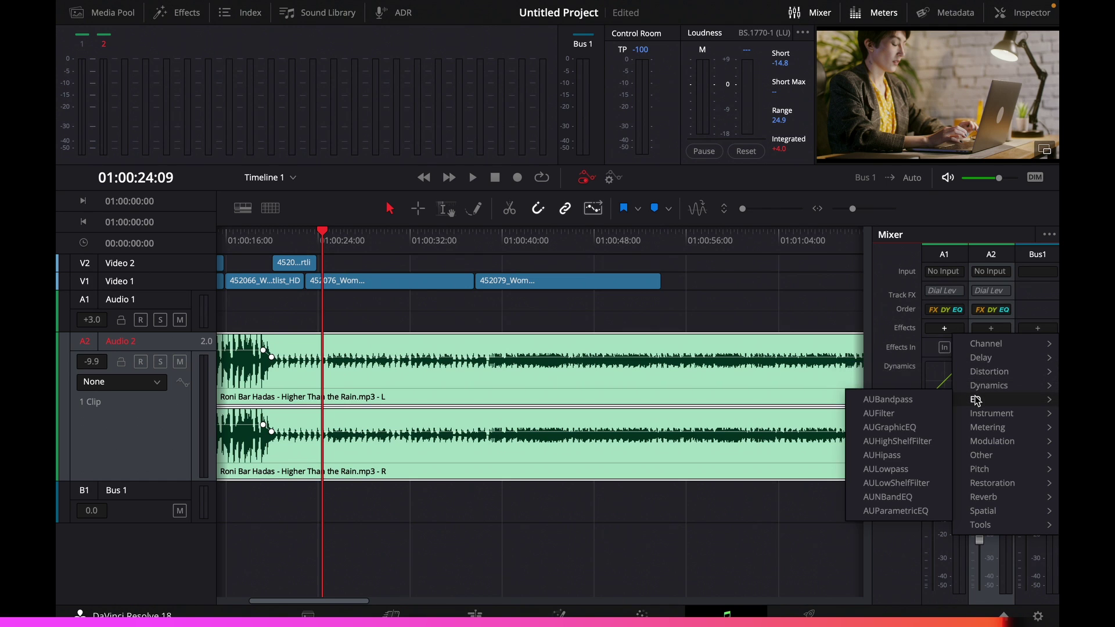
click(893, 428)
- Raise the 80 Hz band to 6 dB, adjust several midrange bands of the Audio 1 graphic equalizer, and close it
drag(442, 310, 443, 285)
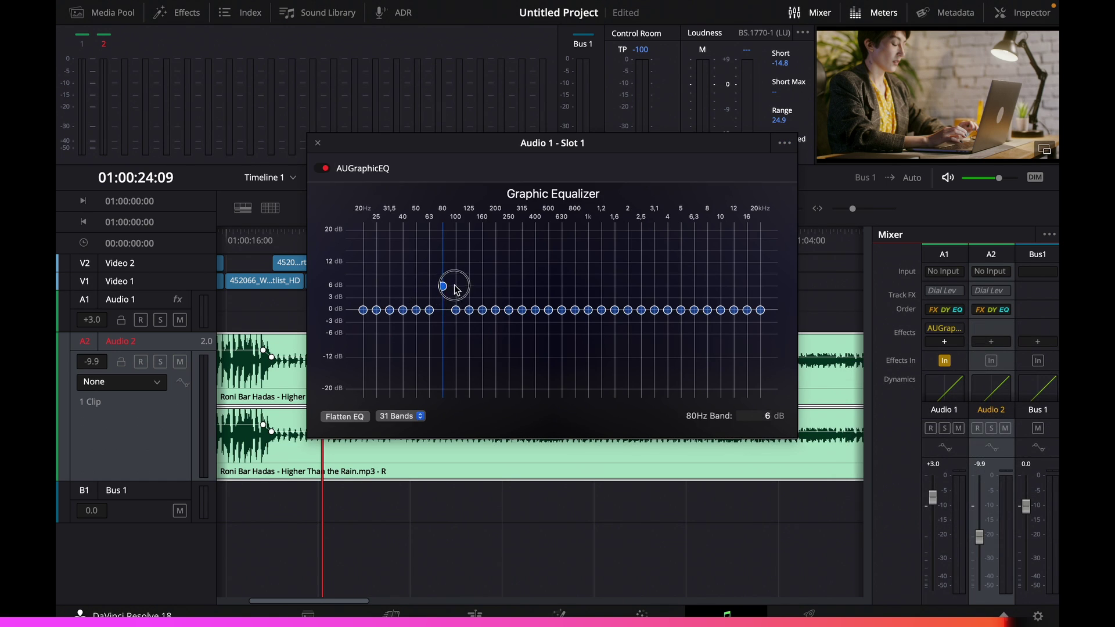
drag(548, 311, 548, 276)
mouse_move(629, 310)
mouse_down()
mouse_move(628, 277)
mouse_move(619, 303)
mouse_move(614, 271)
mouse_up()
mouse_move(602, 310)
mouse_down()
mouse_move(601, 285)
mouse_move(589, 297)
mouse_move(569, 281)
mouse_move(575, 310)
mouse_up()
click(317, 143)
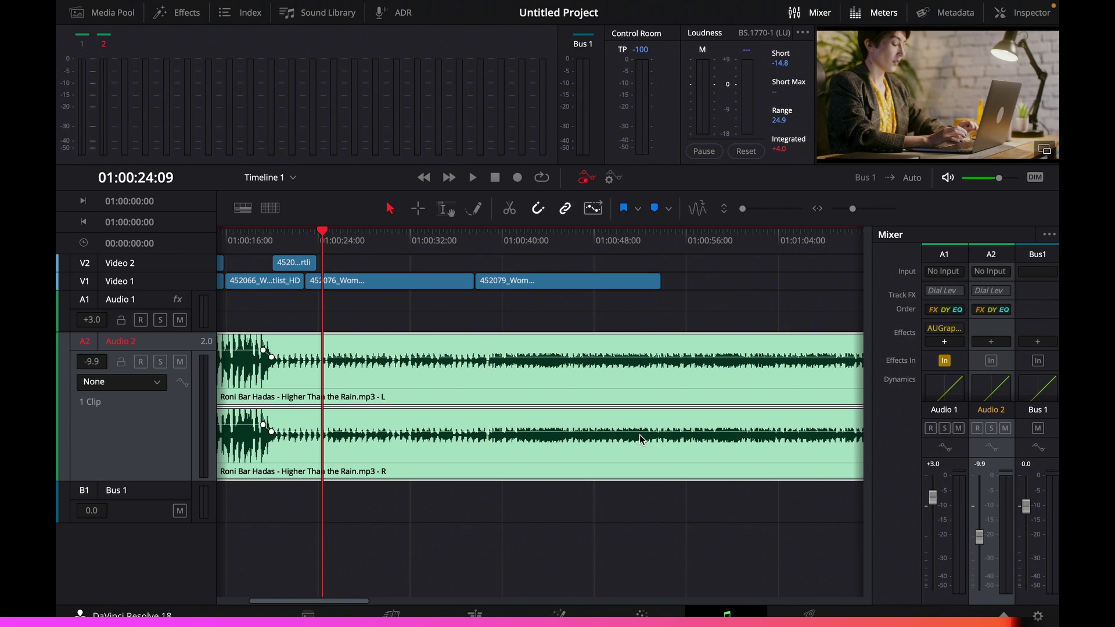
- Play the timeline and set the mixer levels to -6.2 for Bus 1, -8.3 for Audio 1 and -6.5 for Audio 2
key(space)
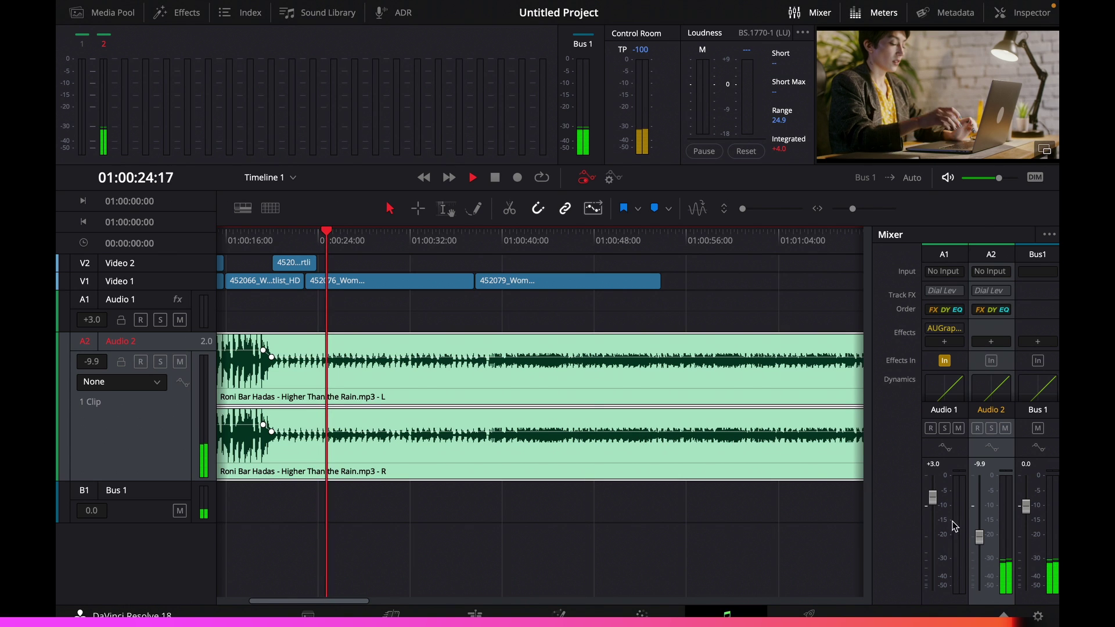
click(1026, 514)
drag(1027, 514, 929, 532)
click(926, 501)
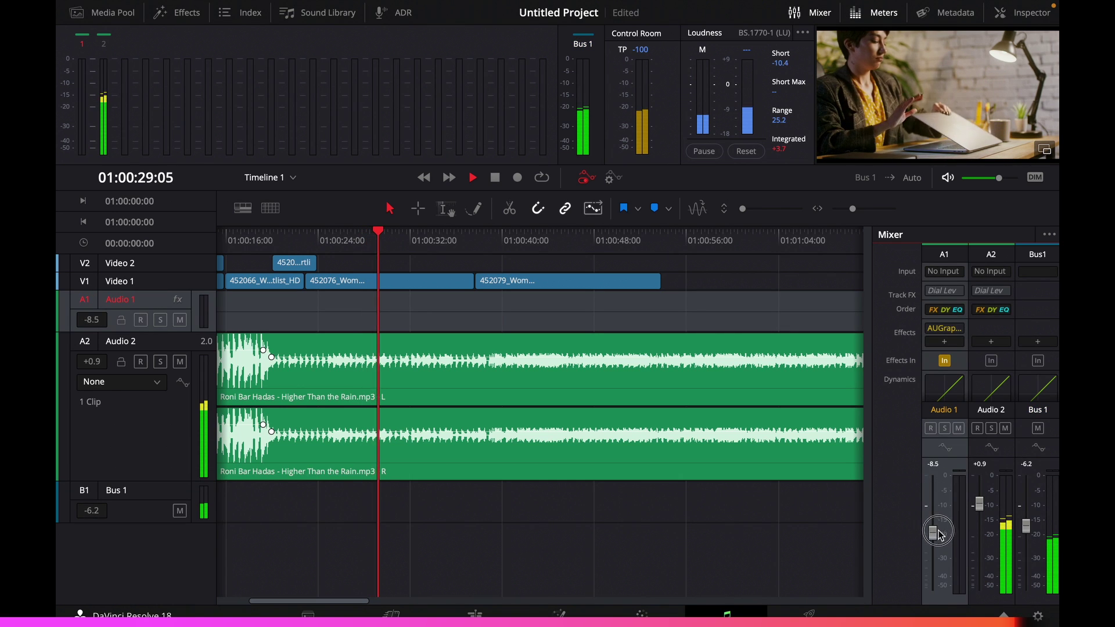
drag(979, 504, 980, 527)
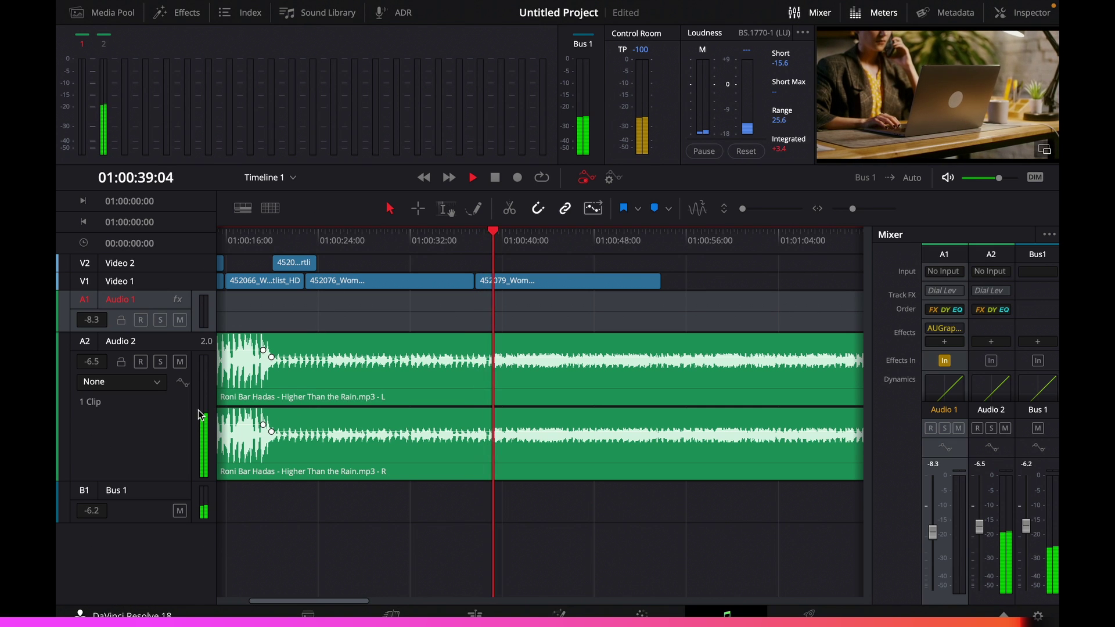
- Float the video viewer, place it over the timeline tracks during playback, and stop playback
click(1046, 152)
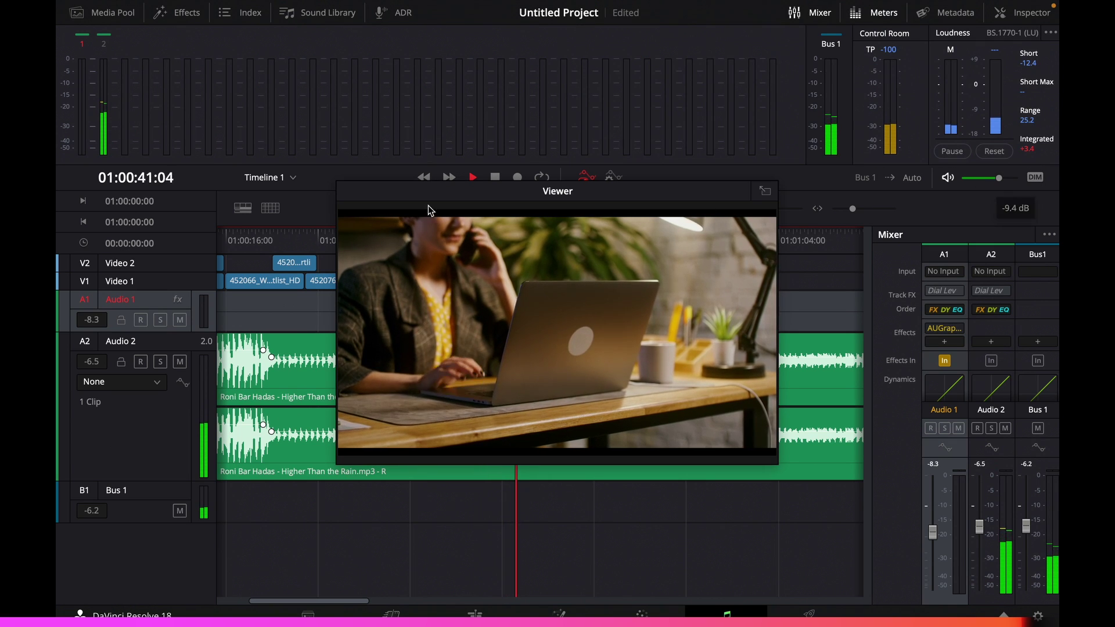
drag(465, 189, 315, 245)
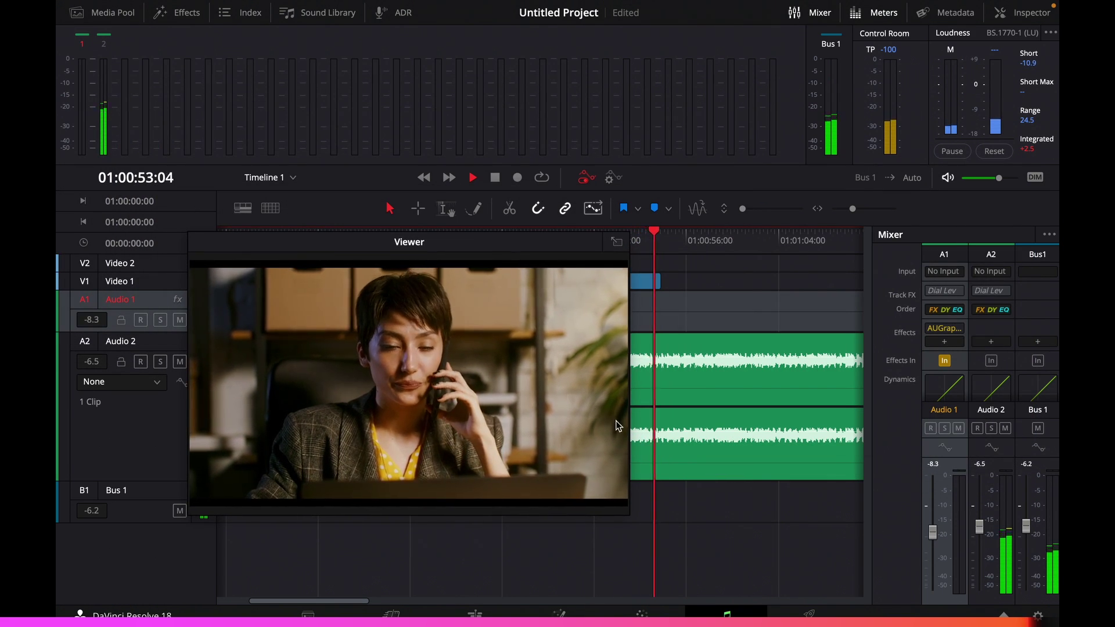
key(space)
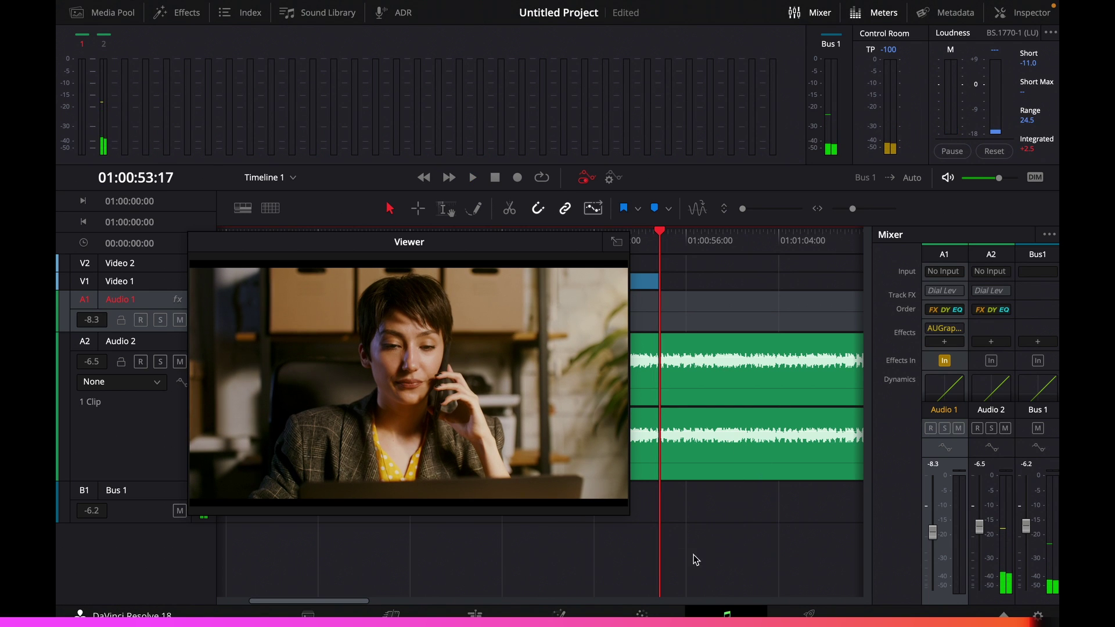
- Switch to the Deliver page and set the Custom Export file name to Testing
click(808, 614)
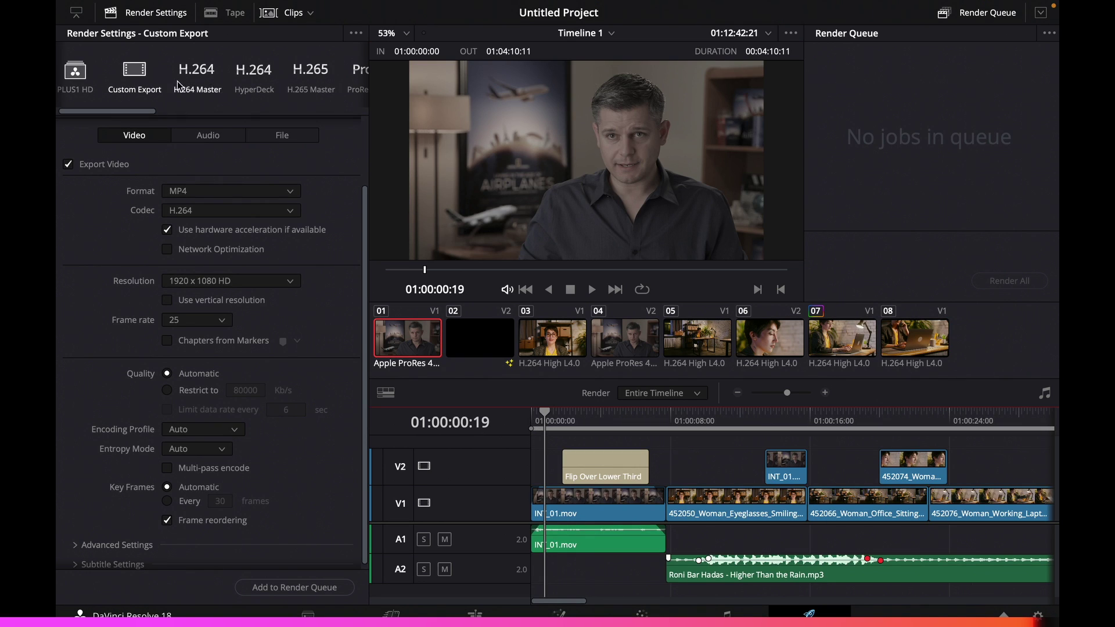
mouse_move(132, 111)
mouse_down()
mouse_move(346, 117)
mouse_move(110, 112)
mouse_up()
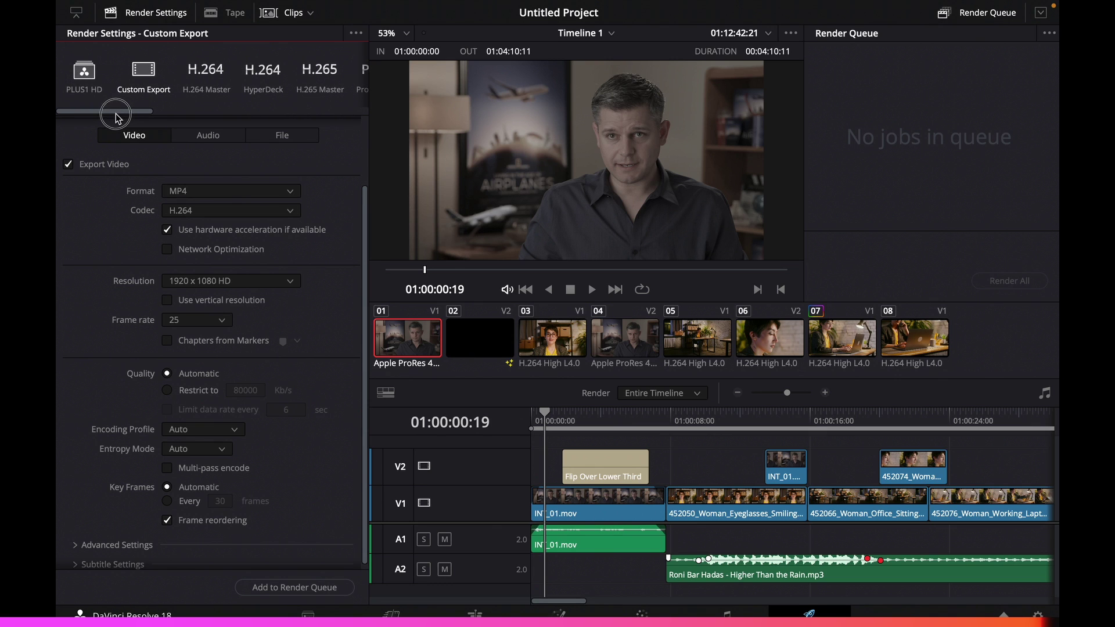
scroll(79, 130, up, 3)
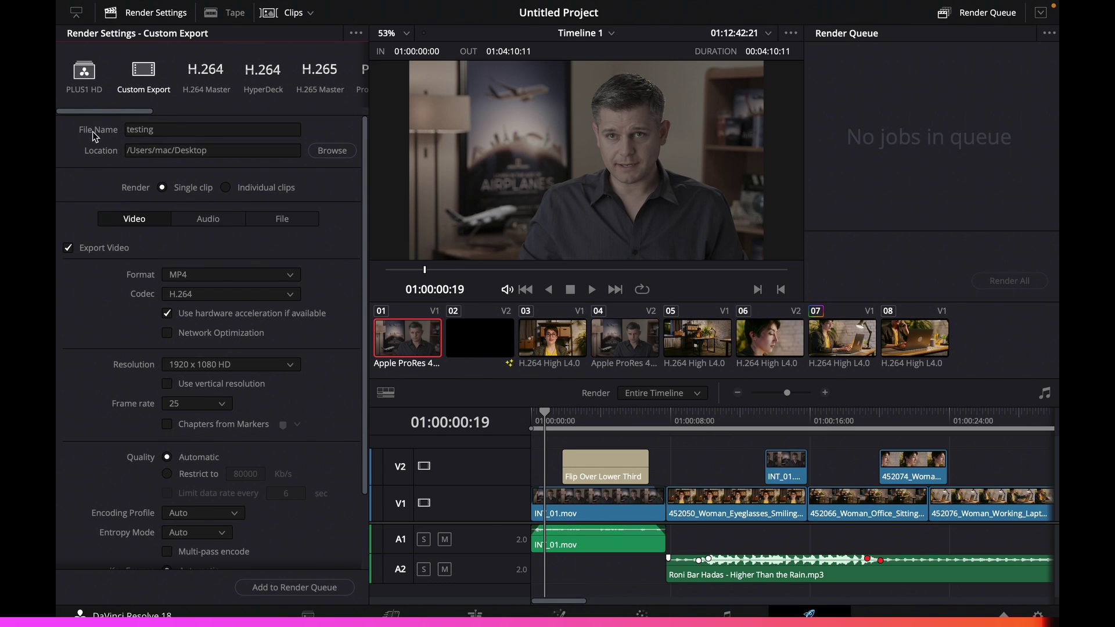
click(179, 130)
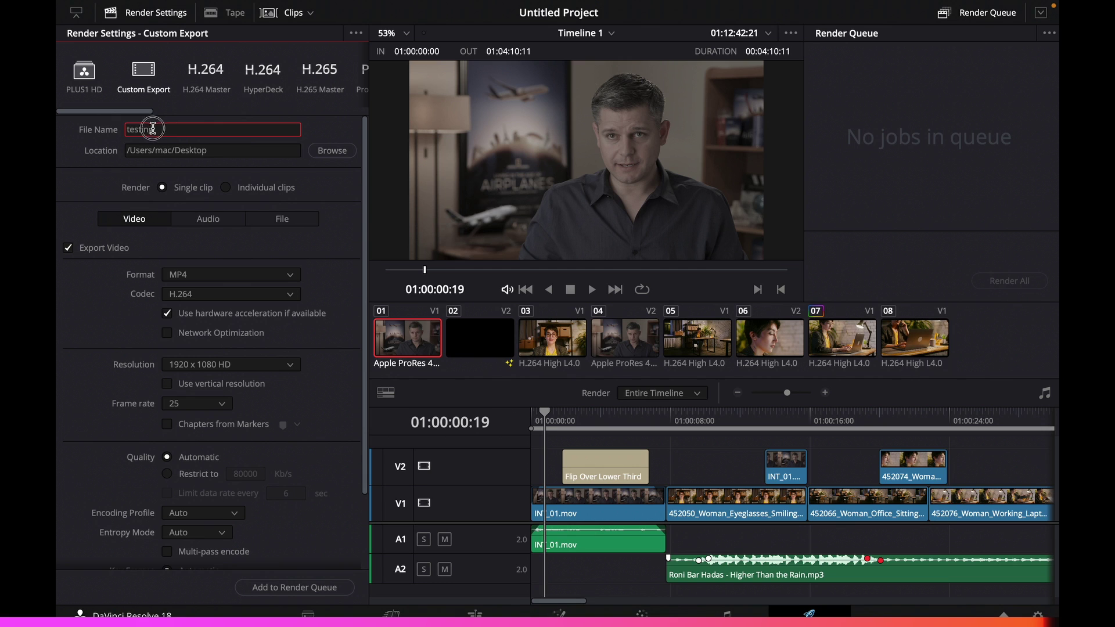
key(BackSpace)
key(BackSpace)
key(BackSpace)
key(BackSpace)
key(BackSpace)
key(BackSpace)
key(BackSpace)
text(Testing)
- Set the export destination to the Desktop folder with the name Testing.mp4, agreeing to replace the existing file
click(334, 153)
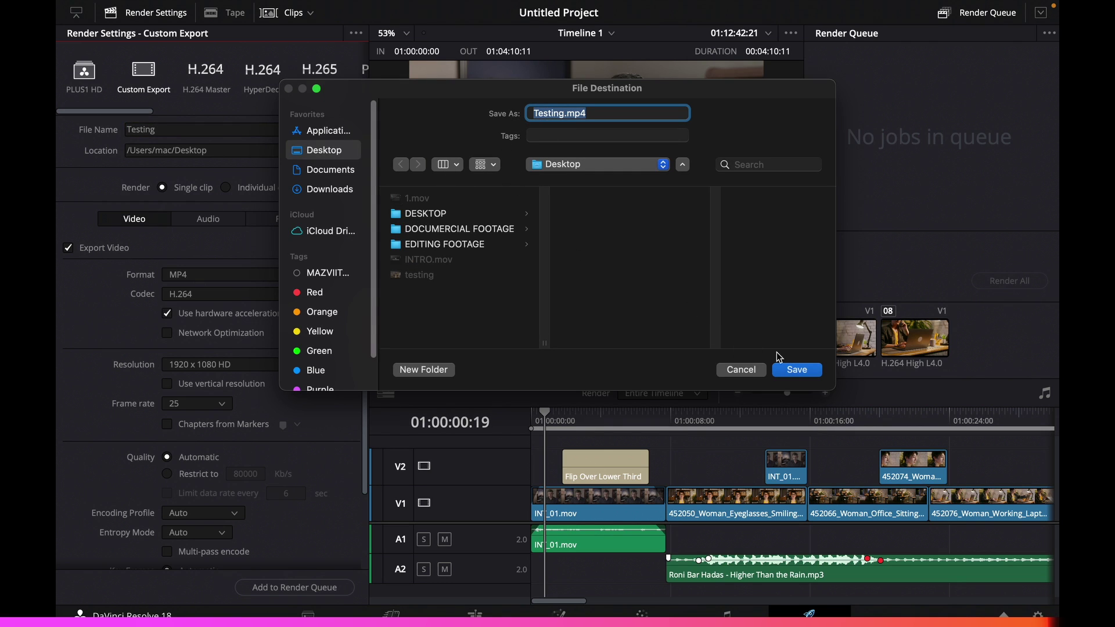
click(422, 214)
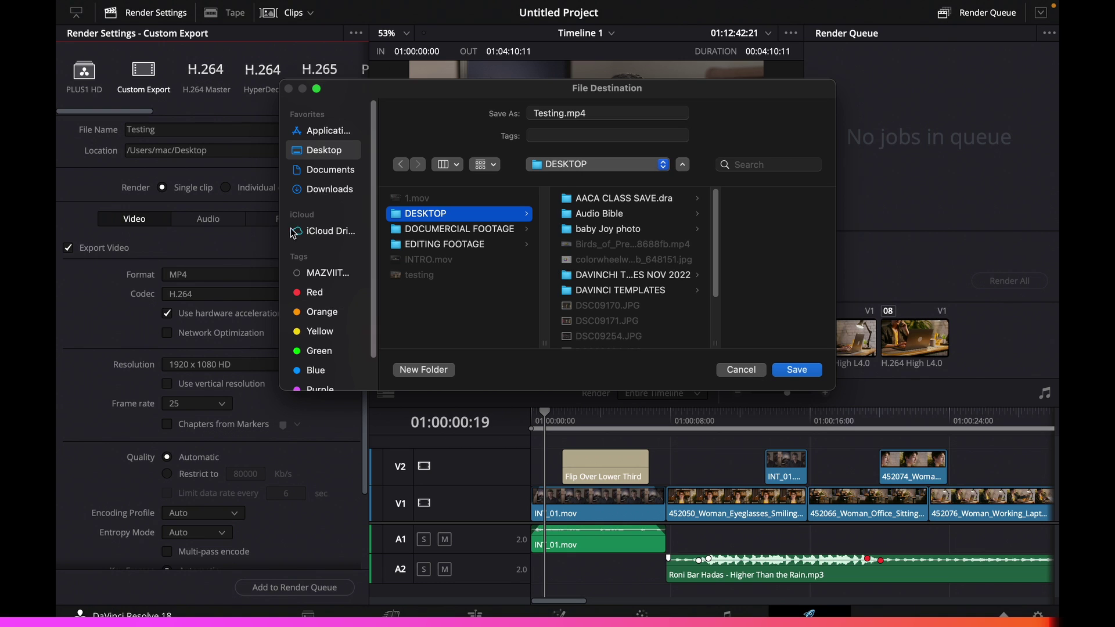
click(309, 152)
click(796, 372)
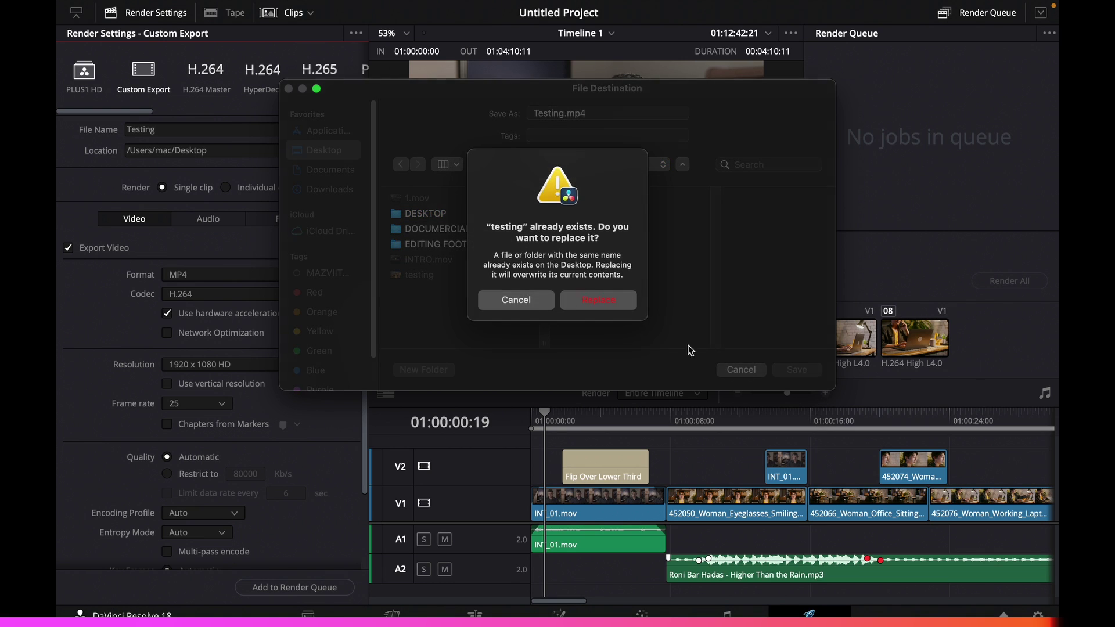
click(598, 300)
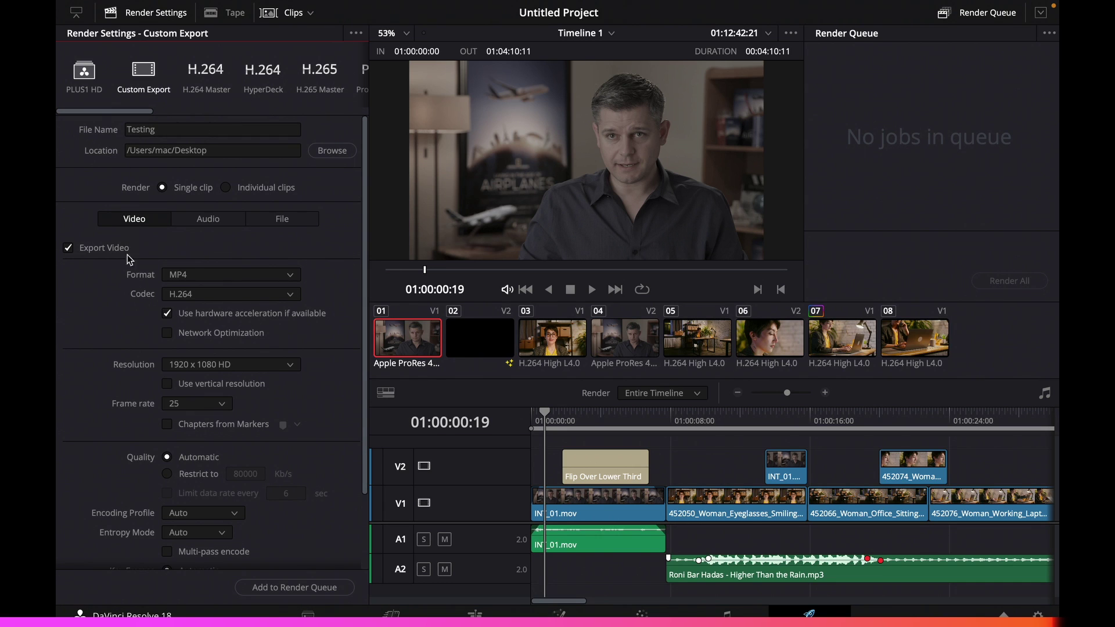
- Set the export format to QuickTime and review the remaining video settings
click(233, 275)
click(197, 429)
scroll(100, 330, down, 3)
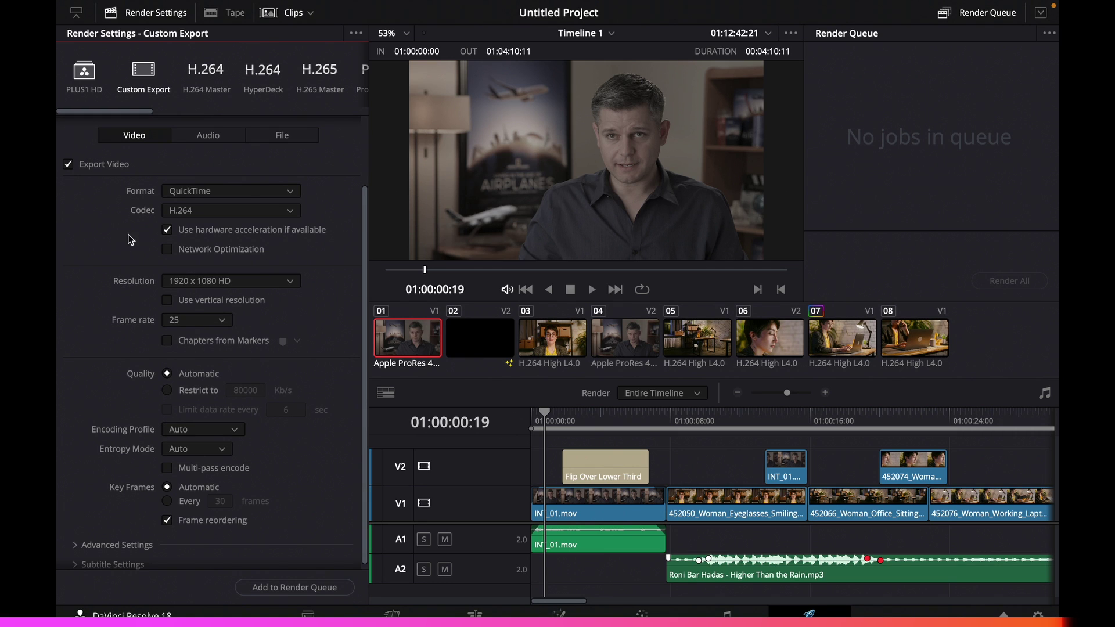
scroll(151, 316, up, 3)
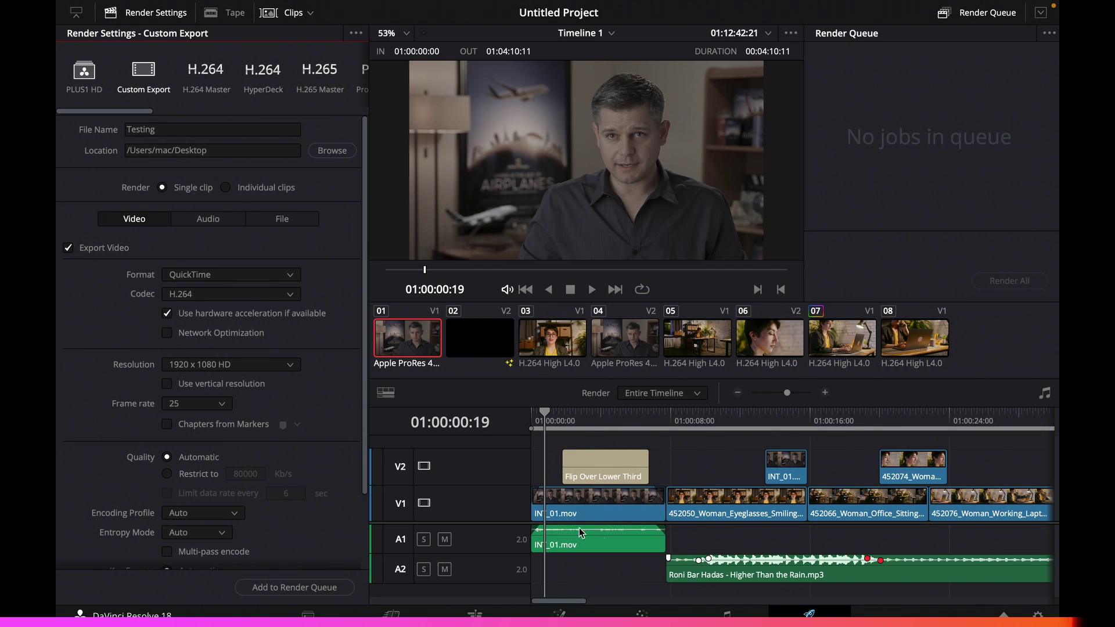
- Limit the render range to the first INT_01.mov clip, with In at 01:00:00:00 and Out at 01:00:07:19
click(593, 503)
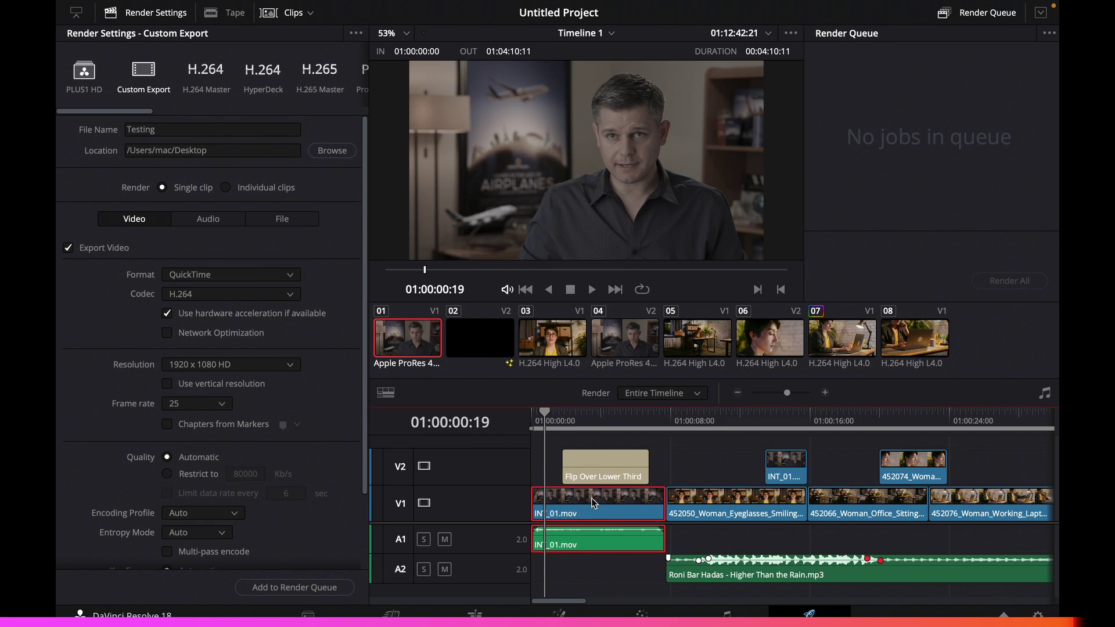
drag(591, 414, 530, 440)
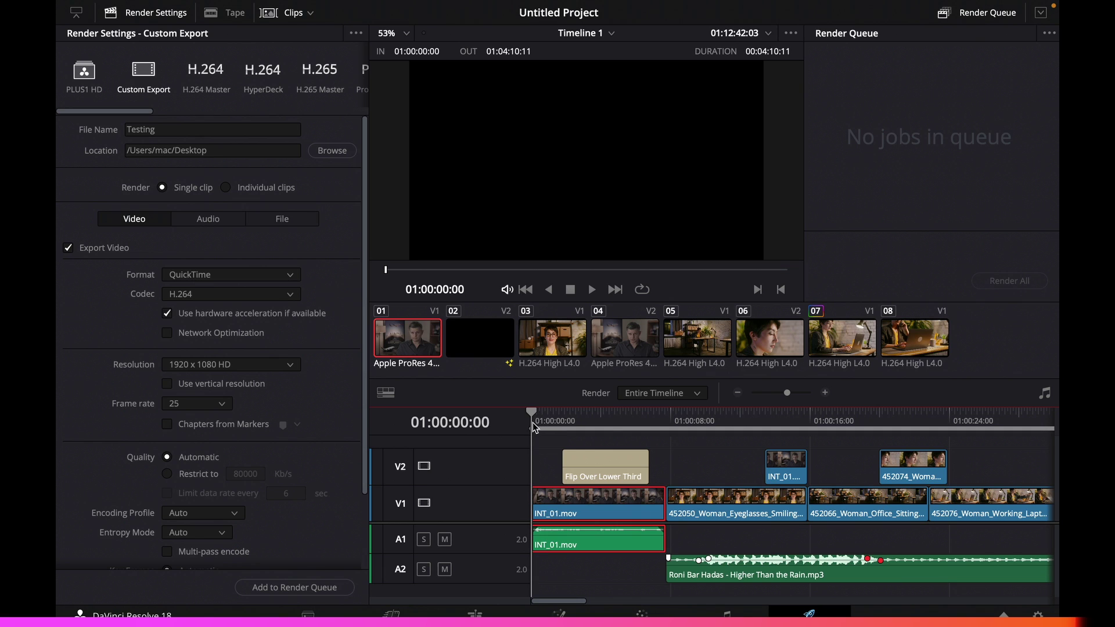
key(i)
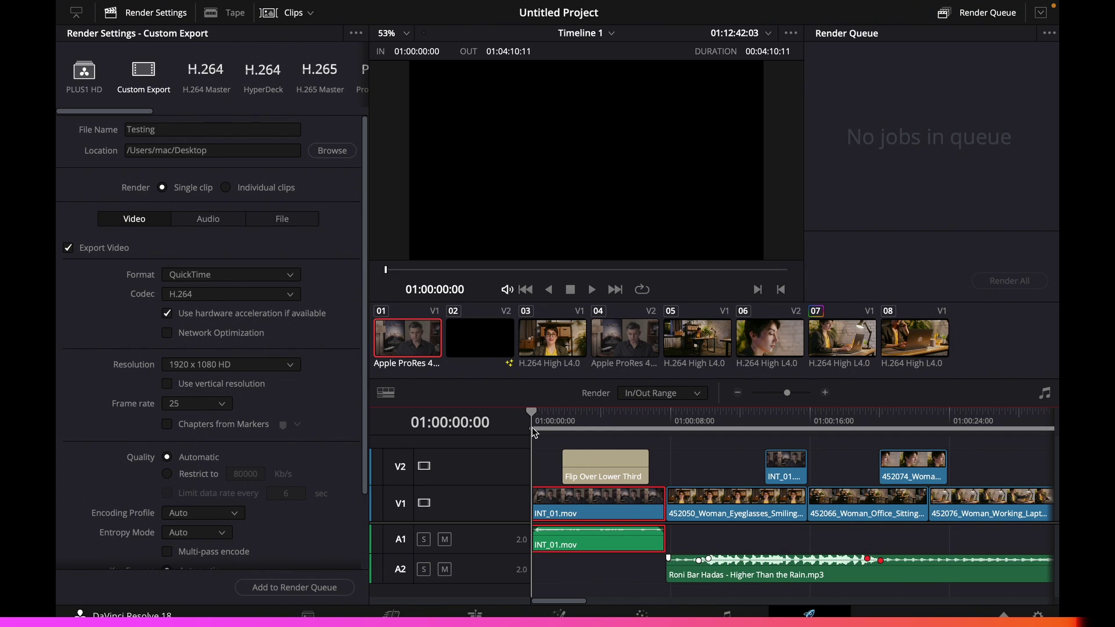
click(659, 418)
key(o)
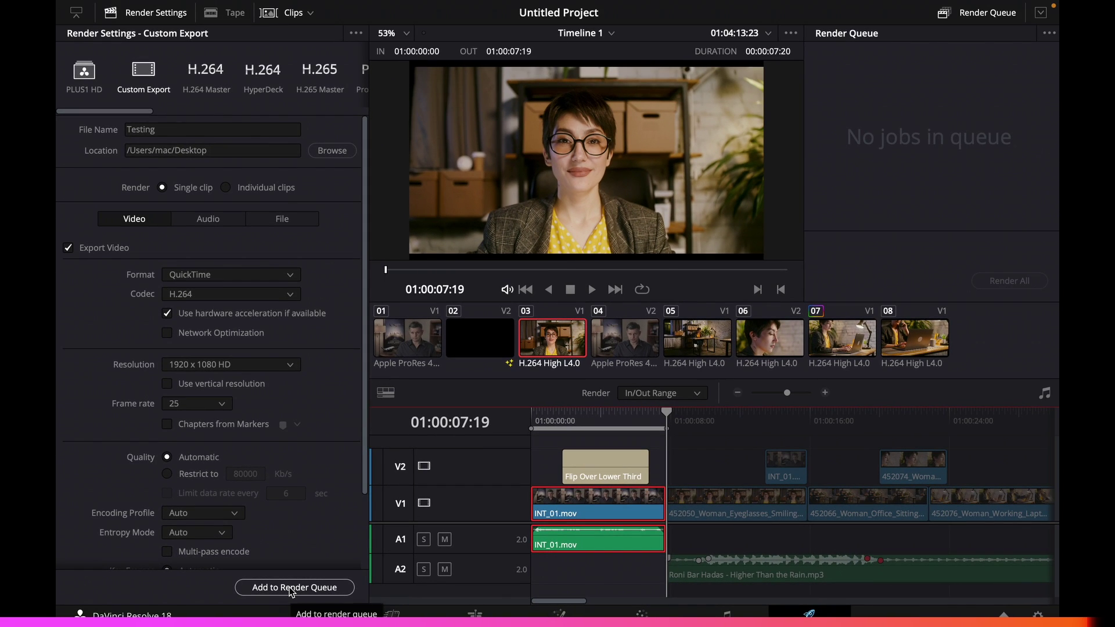
- Add the Testing export to the render queue and start rendering it
click(310, 591)
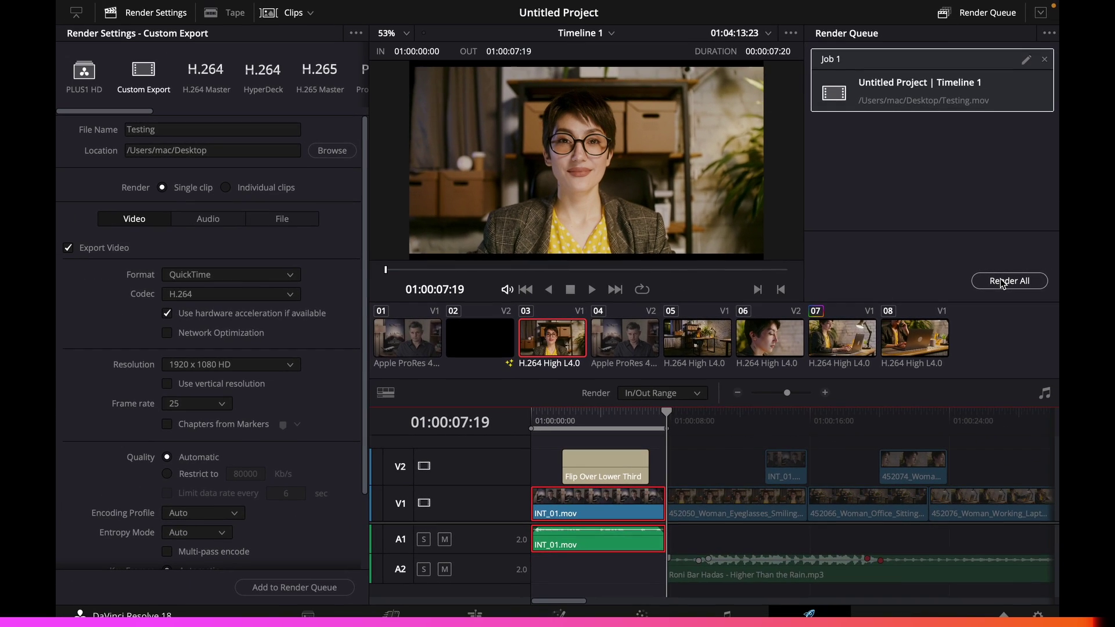
click(1010, 281)
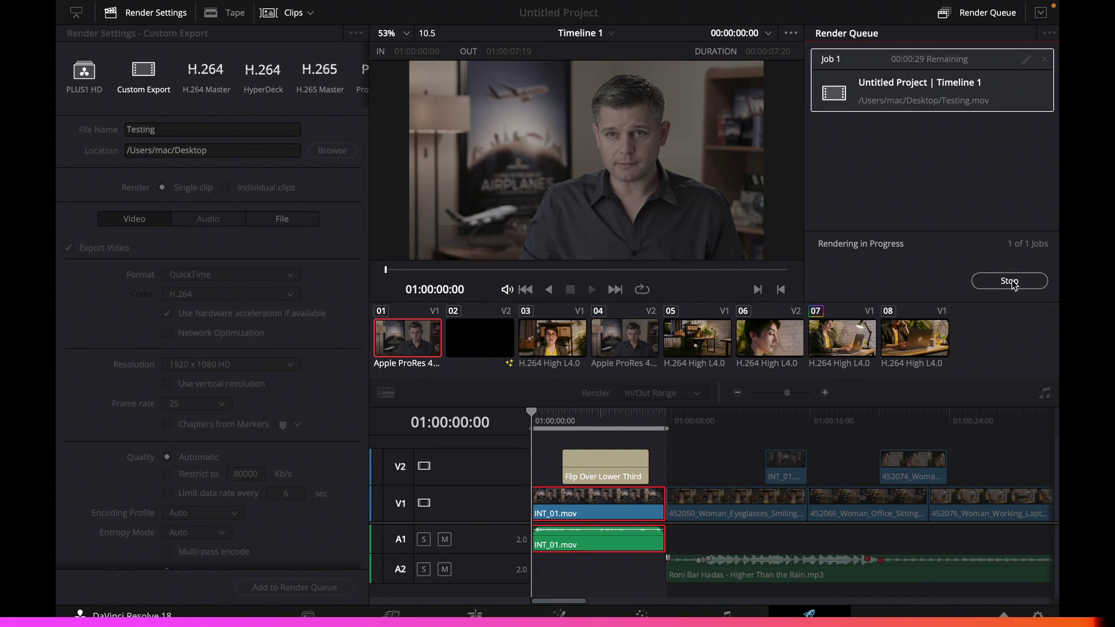